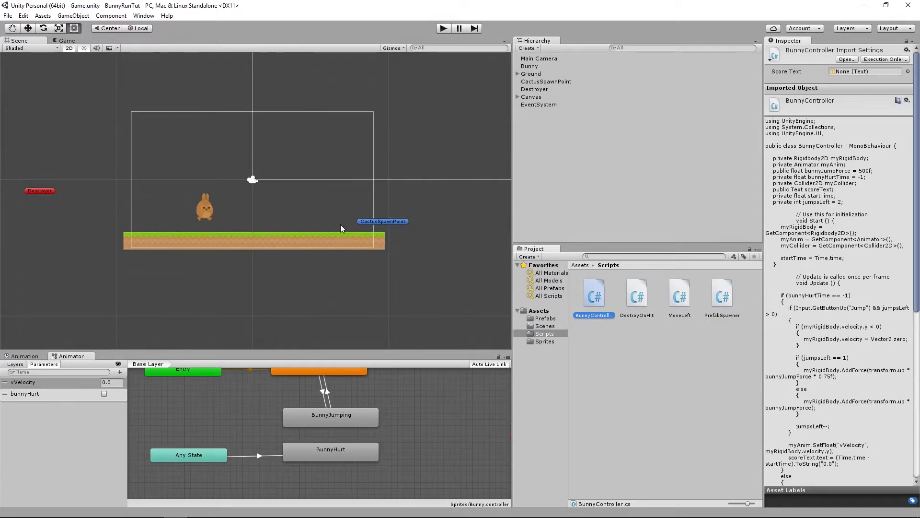
Step: Run the current game in play mode, then stop it
{"action": "left_click", "coordinate": [442, 29]}
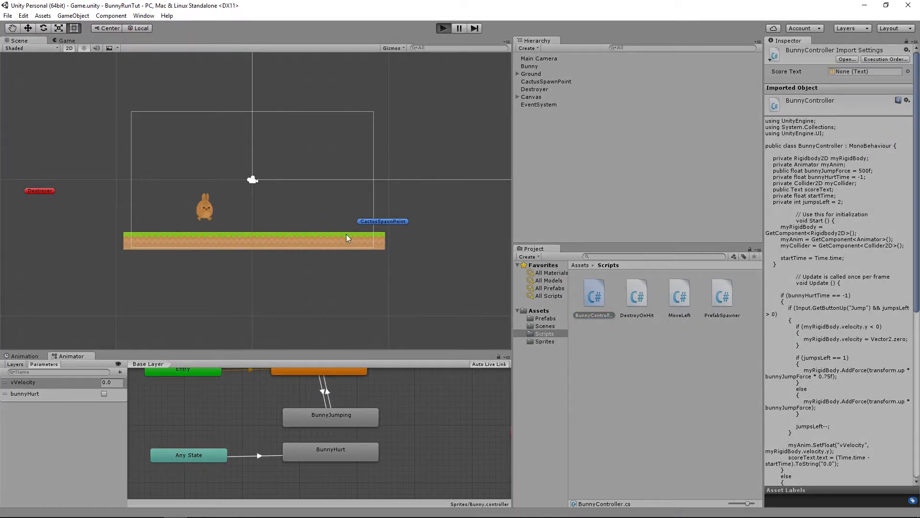
{"action": "left_click", "coordinate": [438, 31]}
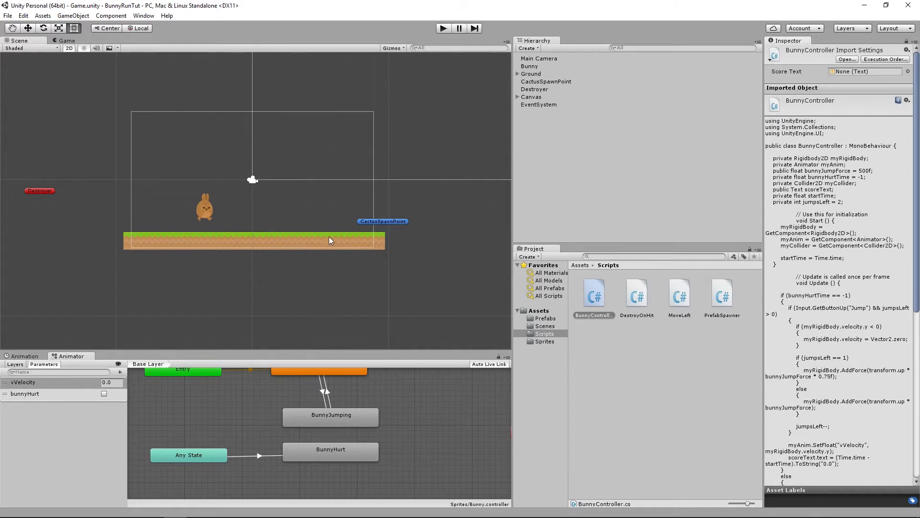
Step: Switch to Chrome, examine the layered example in the Wikipedia article on parallax scrolling, and return to Unity
{"action": "mouse_move", "coordinate": [270, 511]}
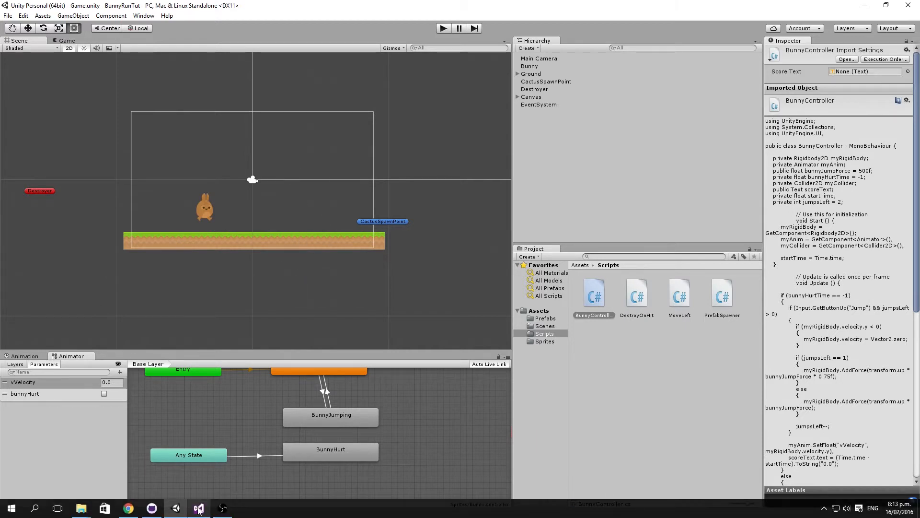
{"action": "left_click", "coordinate": [128, 508]}
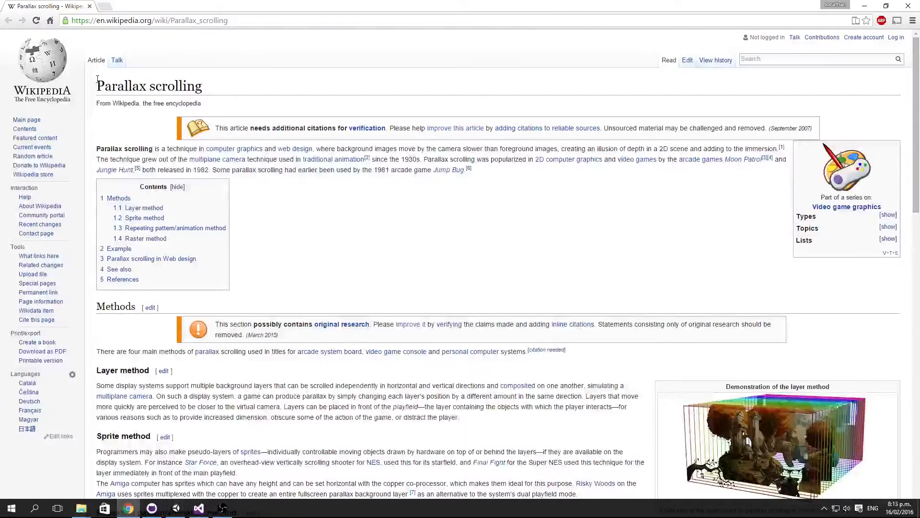
{"action": "scroll", "coordinate": [392, 117], "scroll_direction": "down", "scroll_amount": 15}
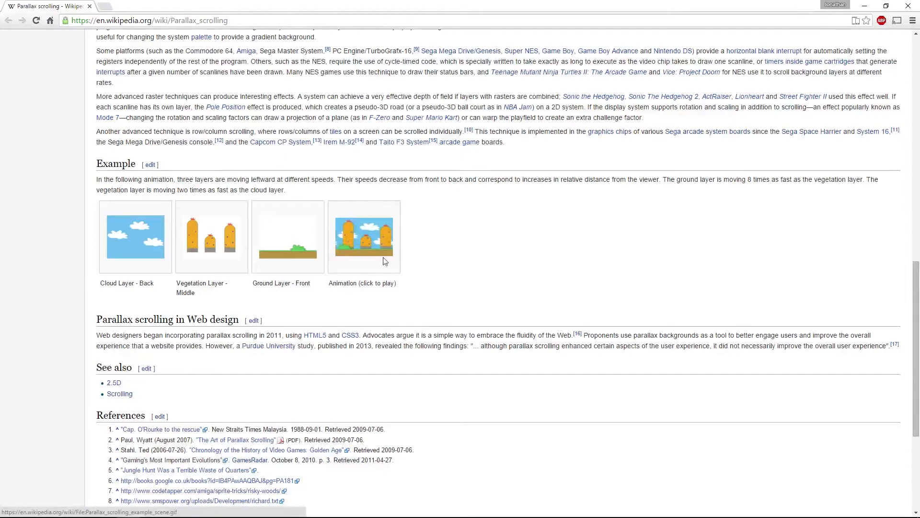
{"action": "mouse_move", "coordinate": [220, 510]}
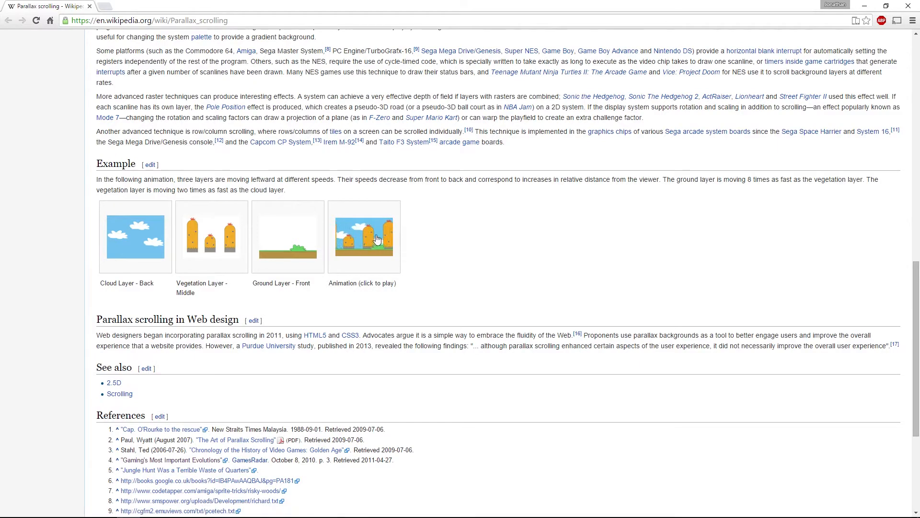
{"action": "left_click", "coordinate": [182, 509]}
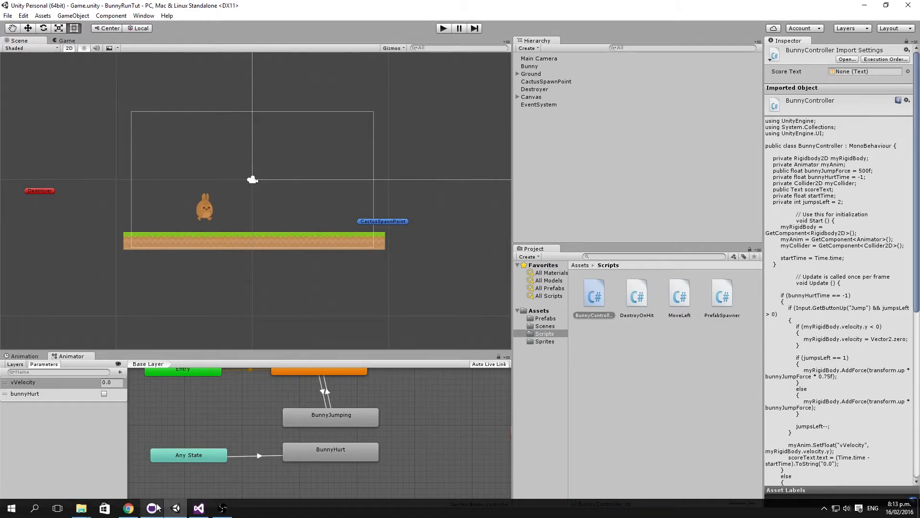
Step: Switch to File Explorer, open the Flat folder inside PNG of "Background elements (110 assets)", and move the window clear of Unity's asset area
{"action": "mouse_move", "coordinate": [136, 513]}
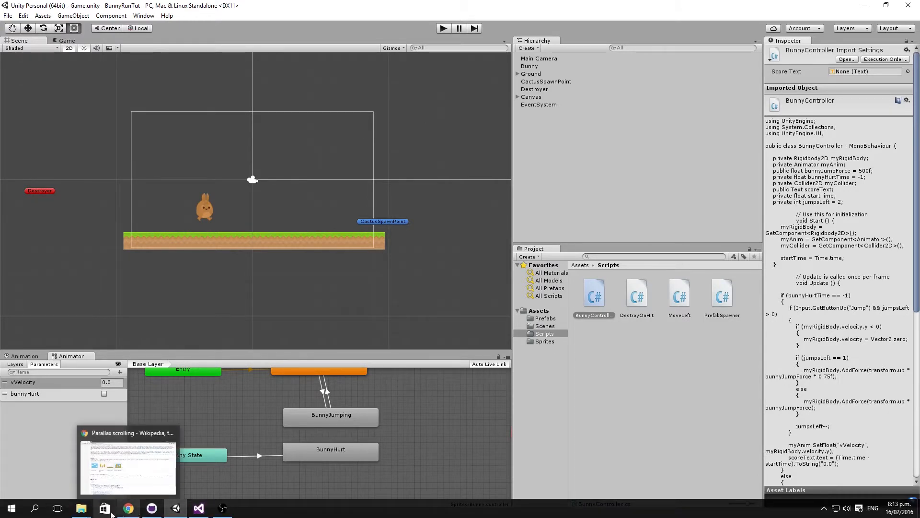
{"action": "mouse_move", "coordinate": [81, 509]}
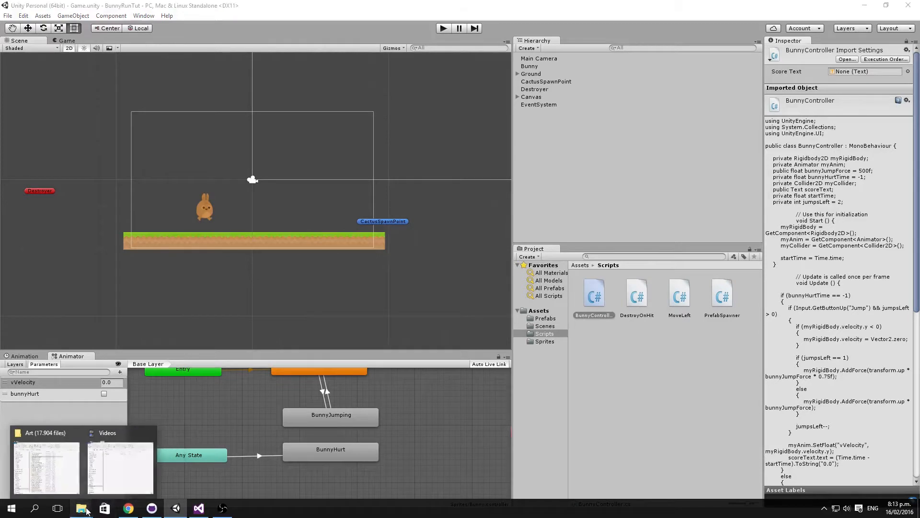
{"action": "left_click", "coordinate": [48, 468]}
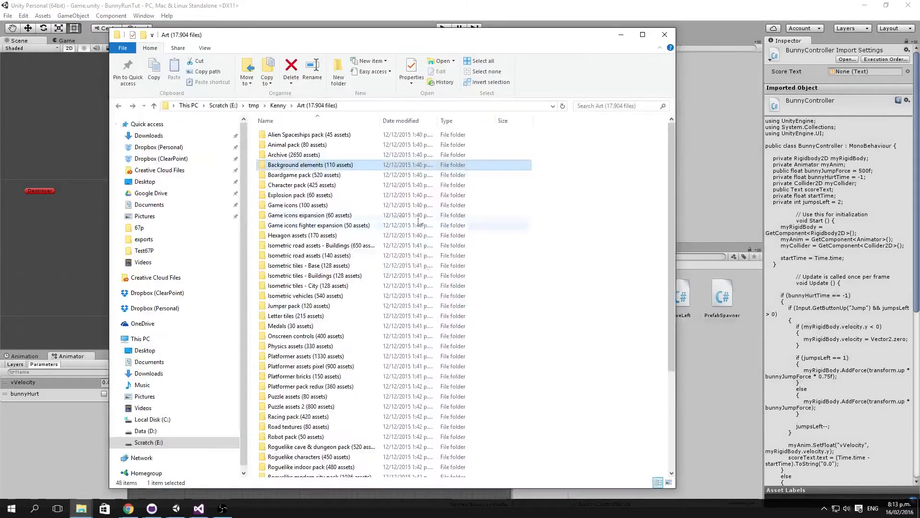
{"action": "double_click", "coordinate": [303, 166]}
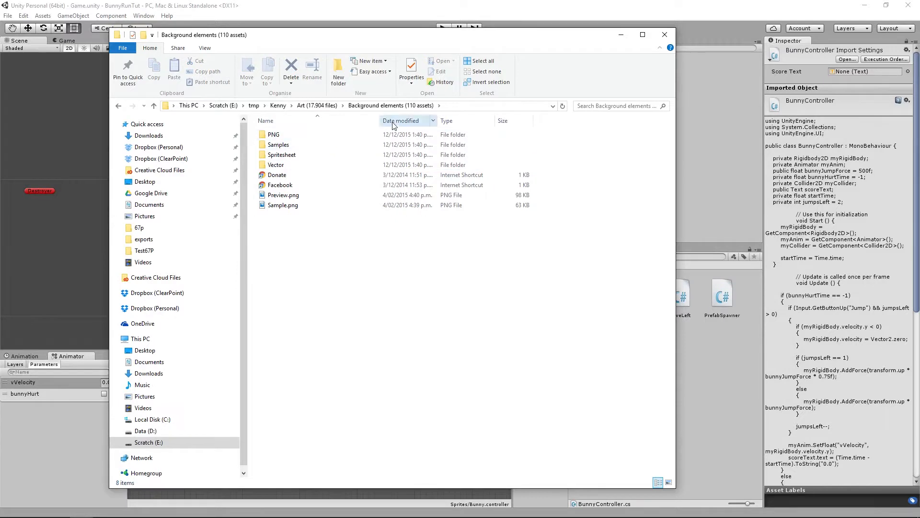
{"action": "double_click", "coordinate": [270, 136]}
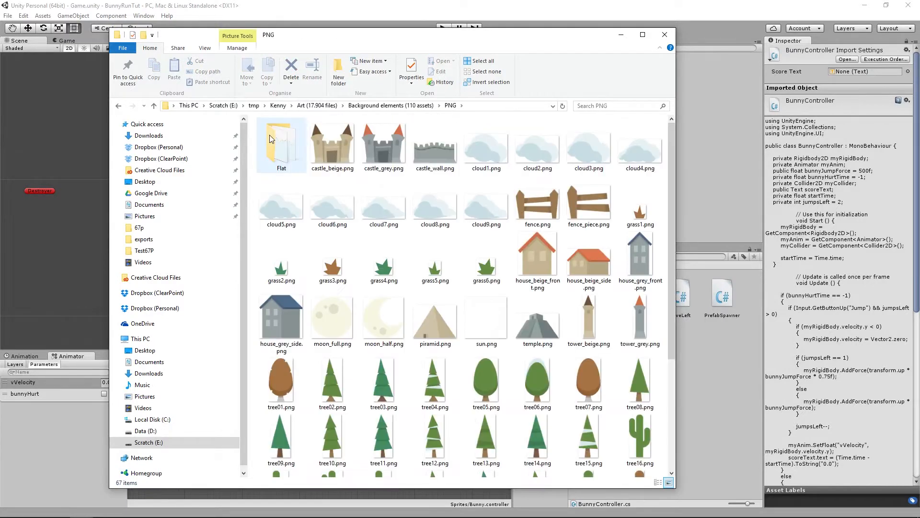
{"action": "double_click", "coordinate": [280, 145]}
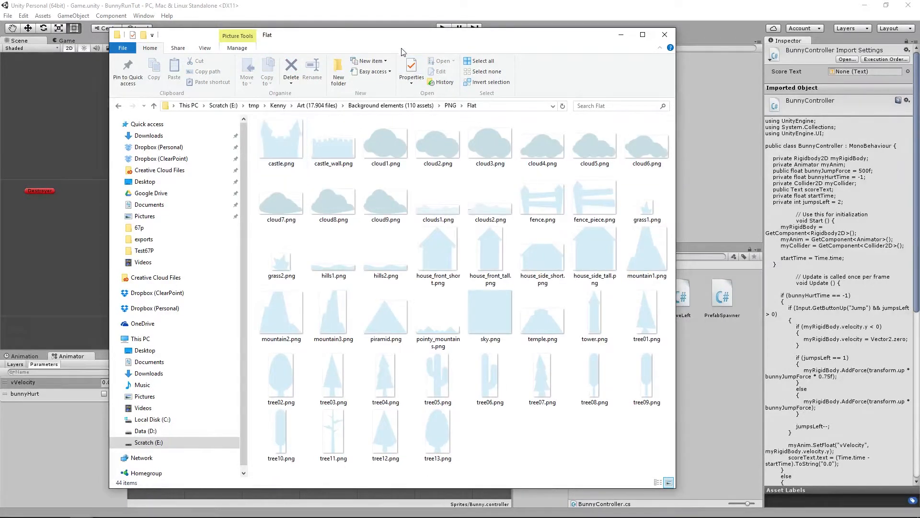
{"action": "left_click_drag", "start_coordinate": [402, 34], "coordinate": [301, 24]}
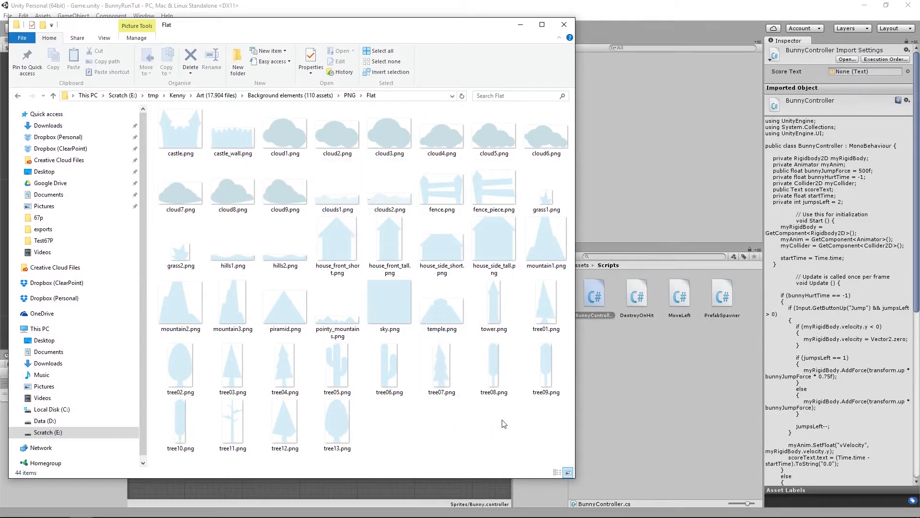
Step: Import mountain1.png, mountain2.png and mountain3.png from the Flat folder into the Unity project's Sprites folder
{"action": "left_click", "coordinate": [546, 242]}
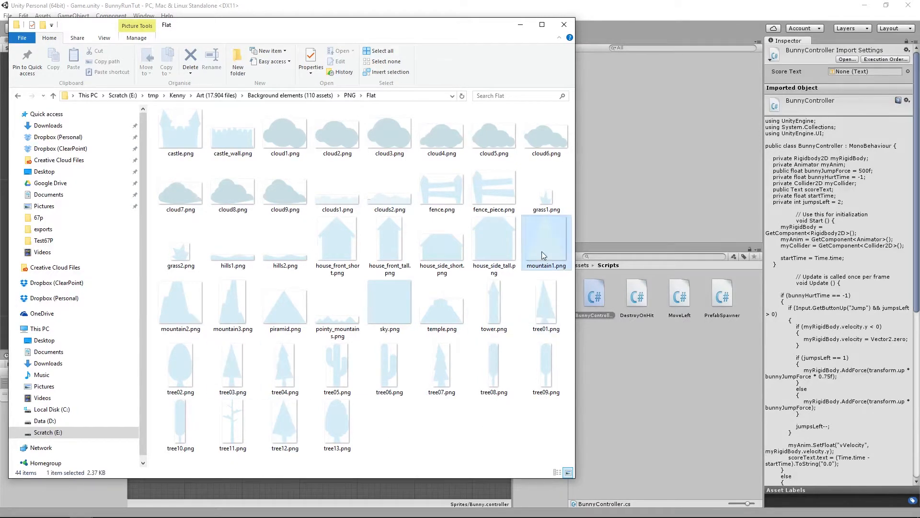
{"action": "left_click", "coordinate": [174, 317], "text": "ctrl"}
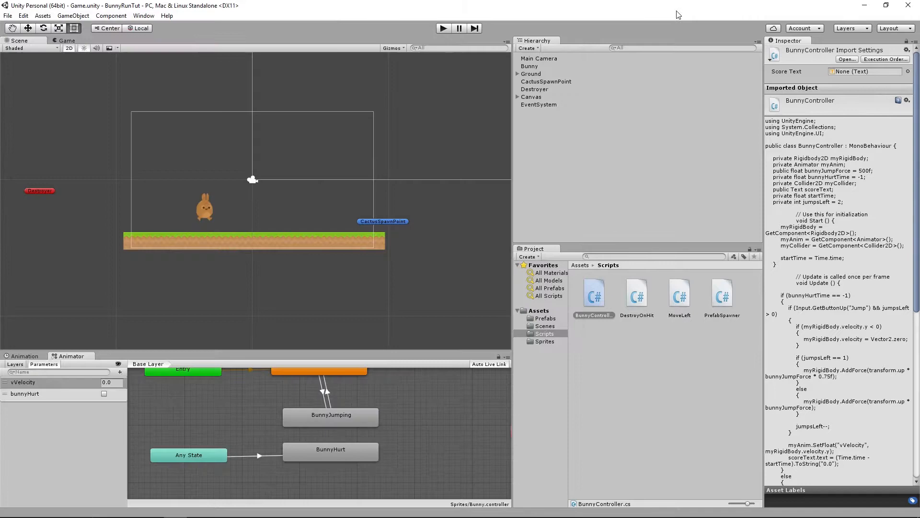
{"action": "left_click", "coordinate": [677, 11]}
{"action": "left_click", "coordinate": [545, 341]}
{"action": "mouse_move", "coordinate": [139, 513]}
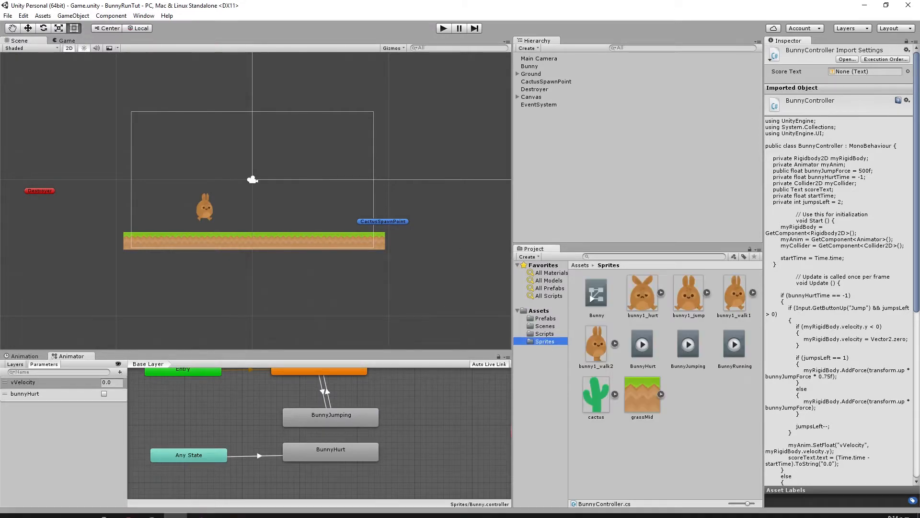
{"action": "left_click", "coordinate": [81, 508]}
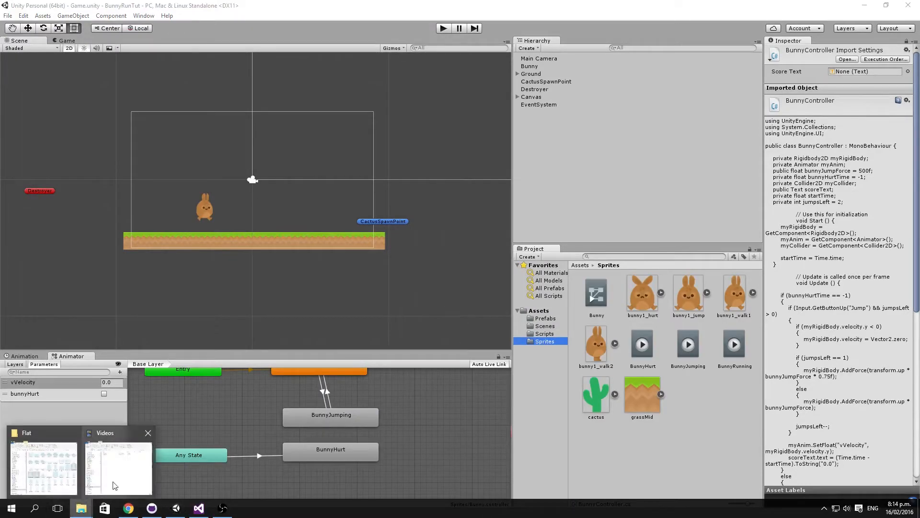
{"action": "left_click", "coordinate": [46, 482]}
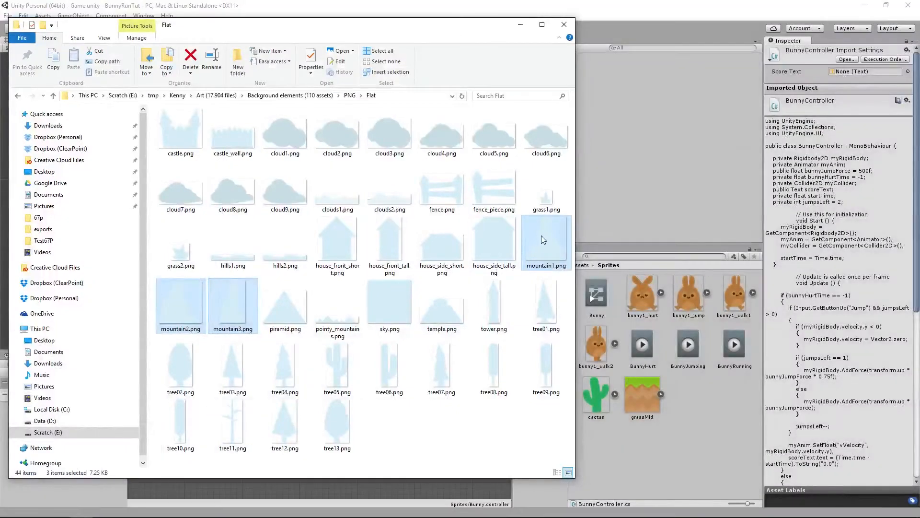
{"action": "left_click_drag", "start_coordinate": [651, 380], "coordinate": [700, 430]}
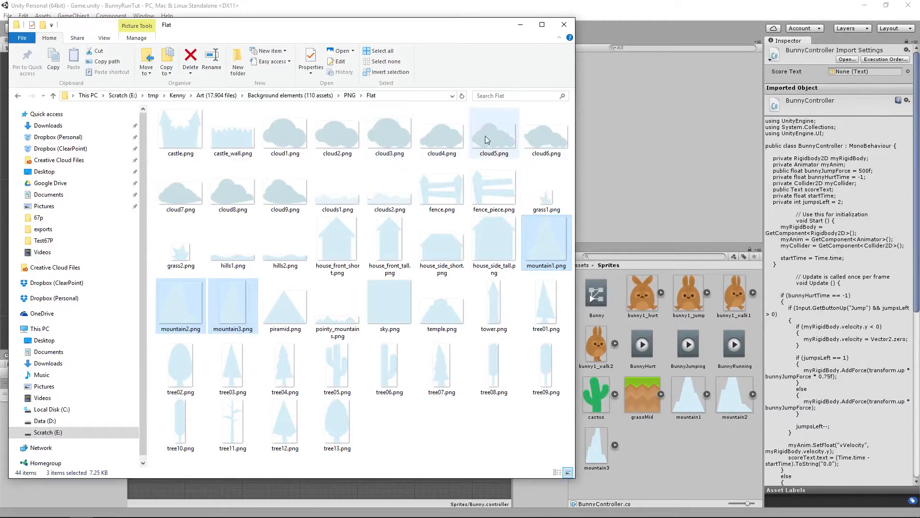
Step: Import cloud4.png and cloud5.png from the Flat folder into the project's Sprites folder and return to Unity
{"action": "left_click", "coordinate": [438, 139]}
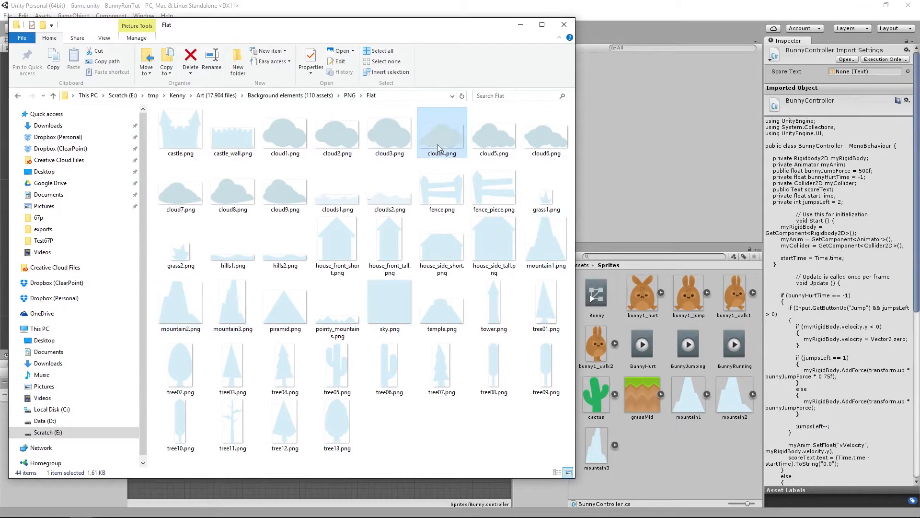
{"action": "left_click", "coordinate": [494, 143], "text": "ctrl"}
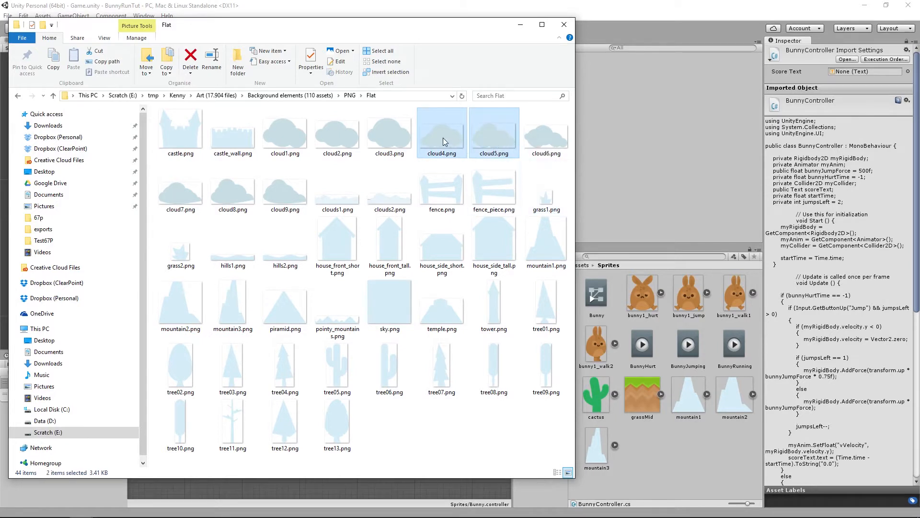
{"action": "left_click_drag", "start_coordinate": [445, 140], "coordinate": [674, 451]}
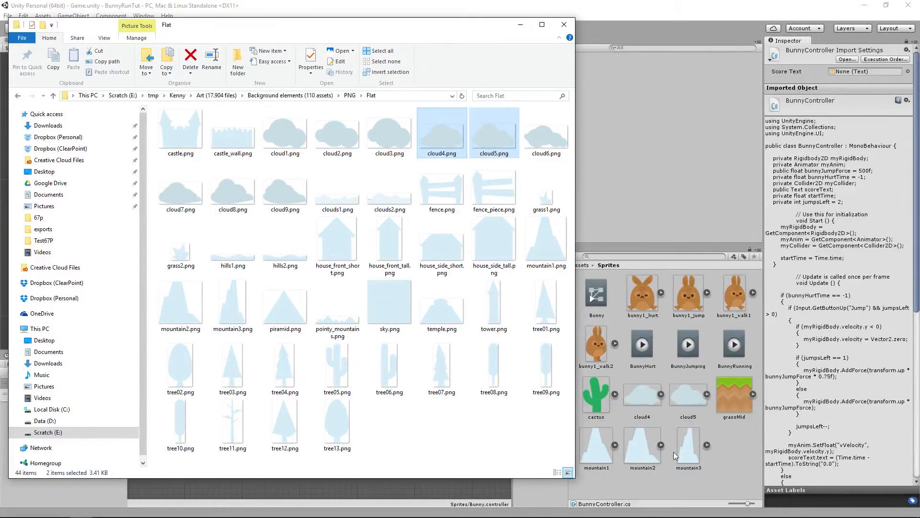
{"action": "left_click", "coordinate": [683, 13]}
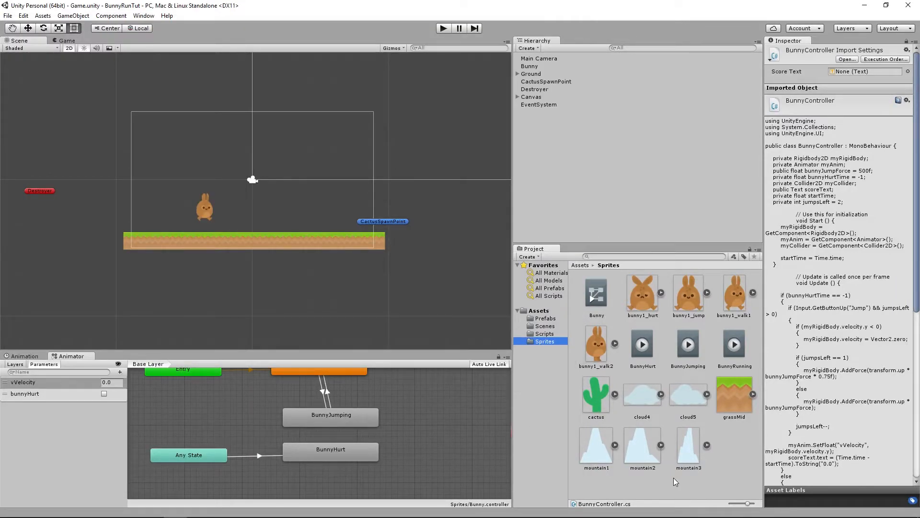
Step: Add the cloud4 and cloud5 sprites together to the sky with their animation saved as "cloud", and add a separate cloud4 beside them
{"action": "left_click", "coordinate": [640, 396]}
{"action": "left_click", "coordinate": [688, 401], "text": "ctrl"}
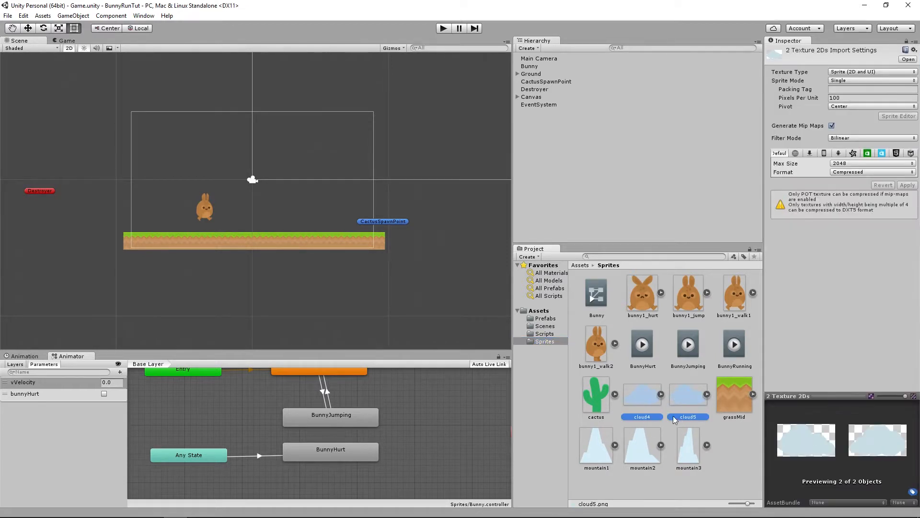
{"action": "left_click_drag", "start_coordinate": [646, 400], "coordinate": [235, 139]}
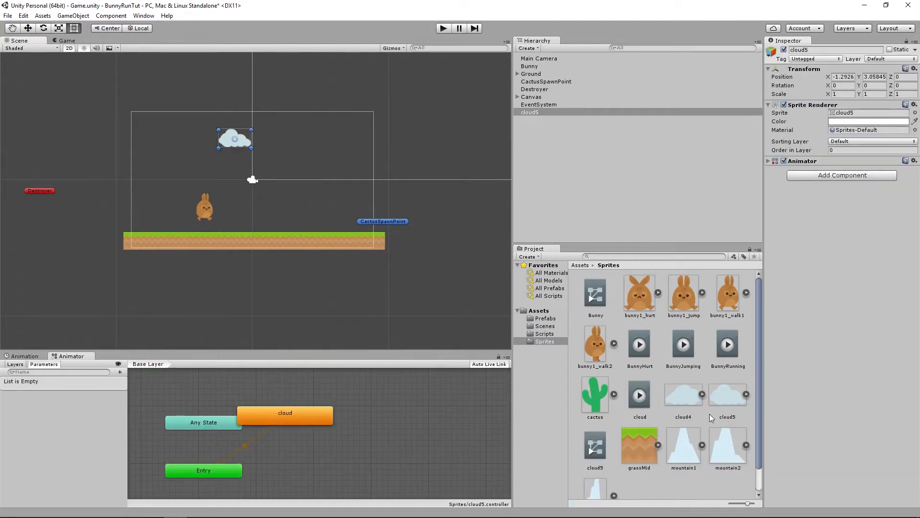
{"action": "left_click_drag", "start_coordinate": [689, 398], "coordinate": [286, 136]}
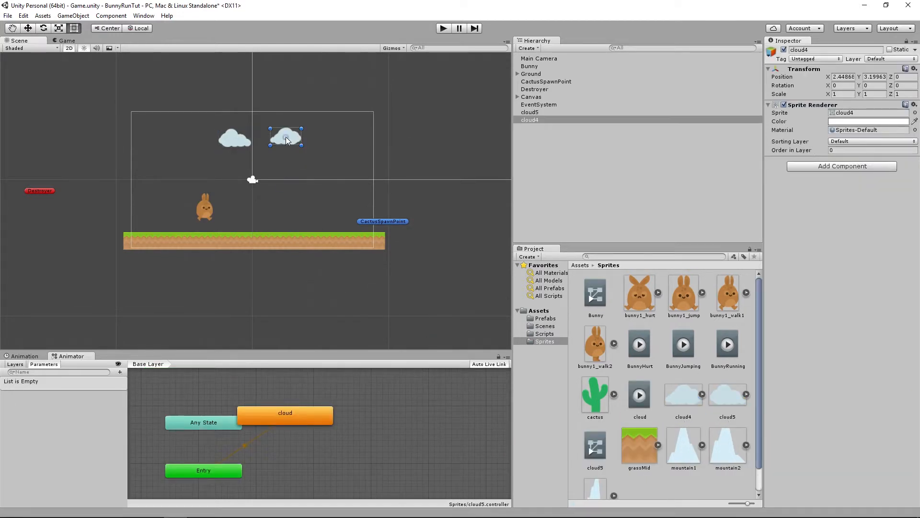
Step: Reposition the clouds in the sky, with cloud4 at about X 1.95, Y 3.02 and cloud5 at about X 5.28, Y 2.71
{"action": "left_click_drag", "start_coordinate": [229, 137], "coordinate": [334, 145]}
{"action": "left_click", "coordinate": [235, 141]}
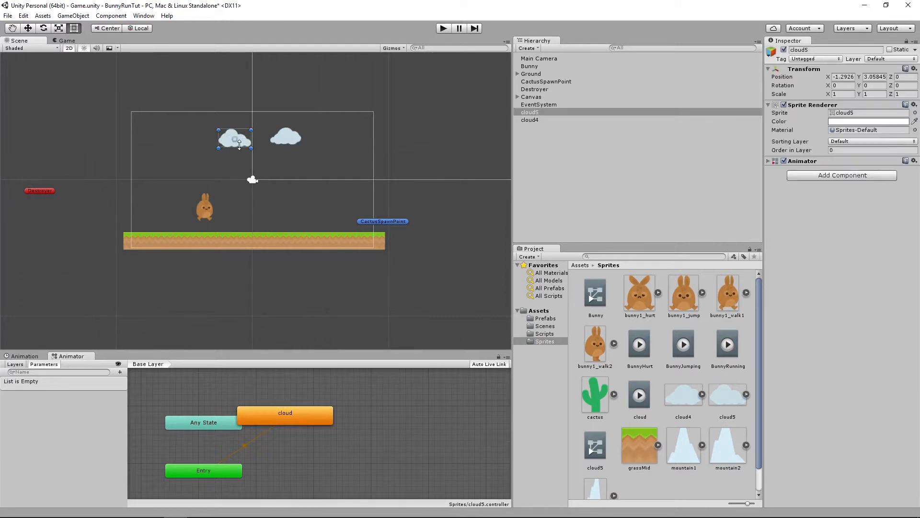
{"action": "left_click_drag", "start_coordinate": [227, 144], "coordinate": [321, 151]}
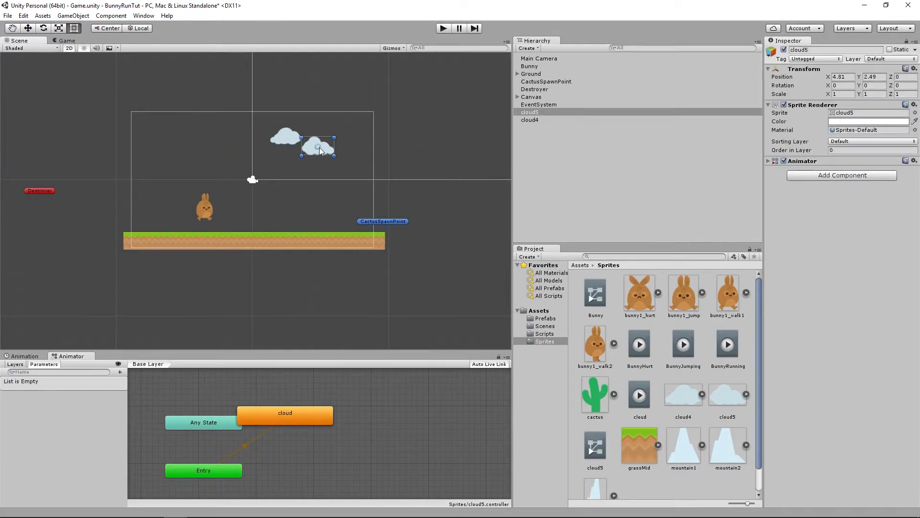
{"action": "left_click", "coordinate": [285, 137]}
{"action": "left_click", "coordinate": [289, 139]}
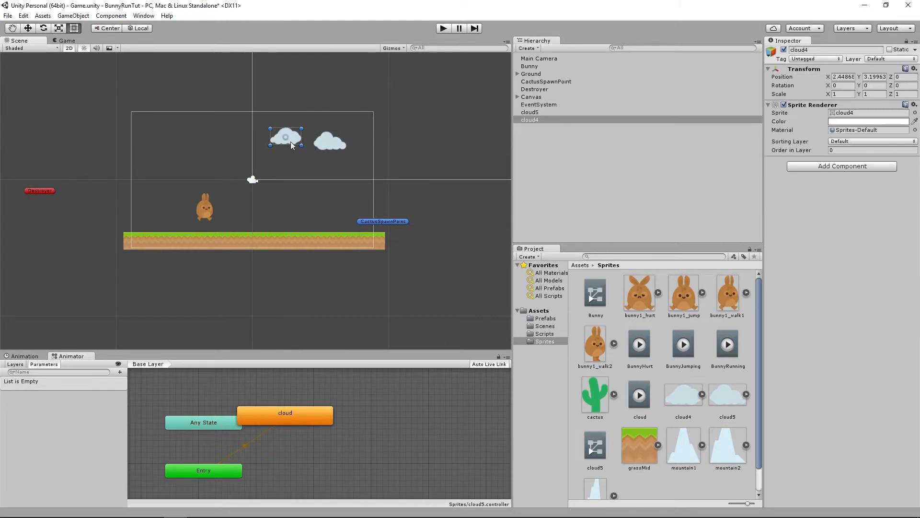
{"action": "left_click_drag", "start_coordinate": [289, 146], "coordinate": [281, 144]}
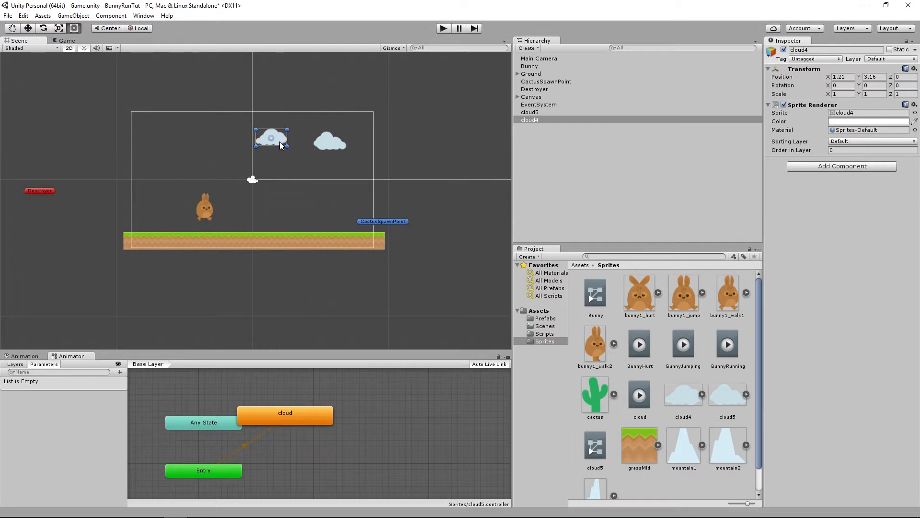
{"action": "left_click", "coordinate": [321, 145]}
{"action": "left_click", "coordinate": [328, 145]}
{"action": "left_click_drag", "start_coordinate": [337, 146], "coordinate": [330, 148]}
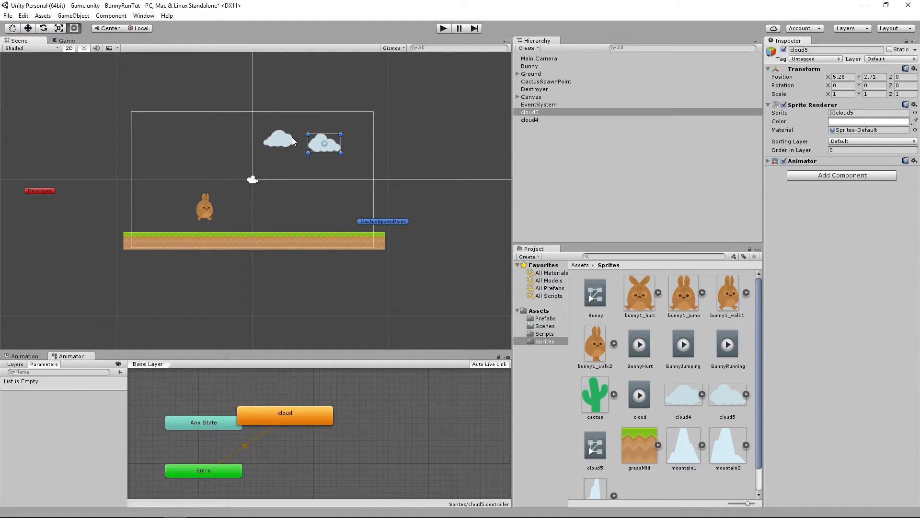
{"action": "left_click", "coordinate": [529, 120]}
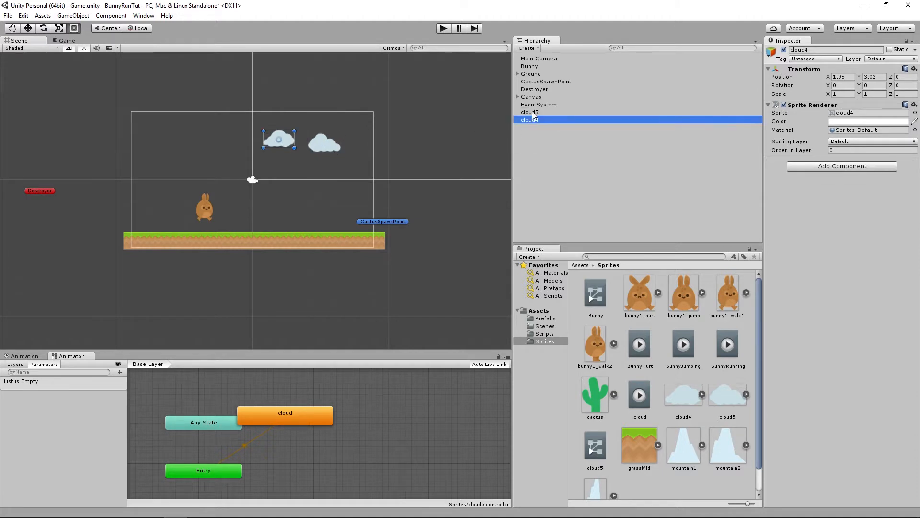
{"action": "left_click", "coordinate": [532, 113]}
Step: Place mountain1 on the ground below the clouds and mountain2 beside it at about X 5.38, Y -2.38
{"action": "left_click", "coordinate": [683, 453]}
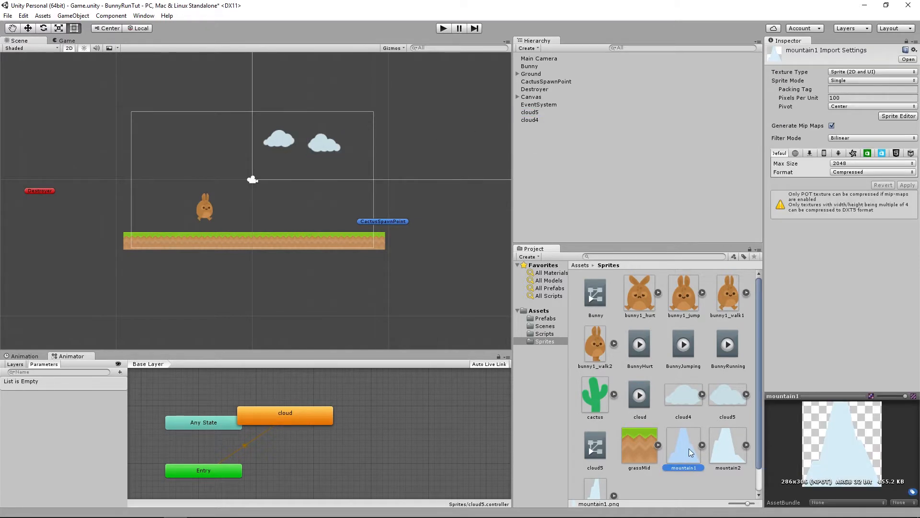
{"action": "left_click_drag", "start_coordinate": [689, 447], "coordinate": [278, 214]}
{"action": "left_click_drag", "start_coordinate": [727, 448], "coordinate": [321, 205]}
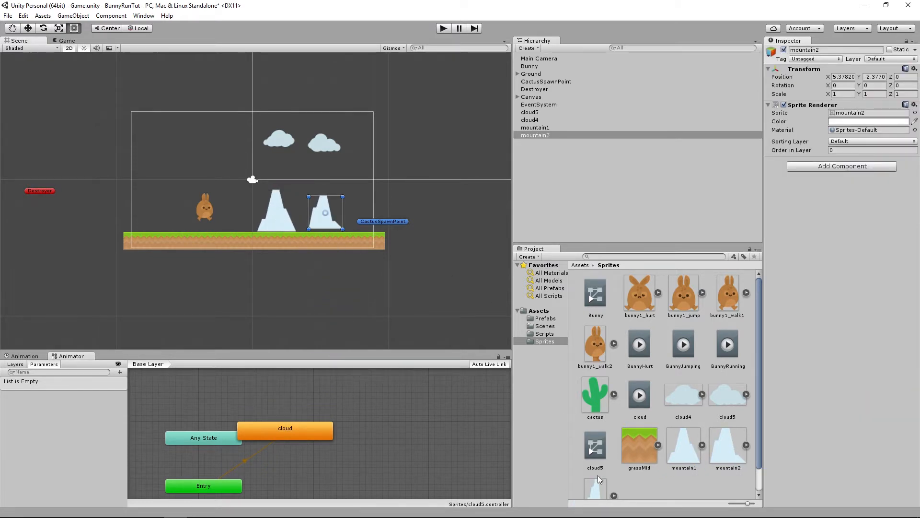
Step: Place mountain3 on the ground at about X 6.47, Y -1.67, and shift mountain1 to about X -0.34, Y -2.2 and mountain2 to sit between them
{"action": "scroll", "coordinate": [598, 475], "scroll_direction": "down", "scroll_amount": 1}
{"action": "left_click_drag", "start_coordinate": [596, 472], "coordinate": [366, 208]}
{"action": "left_click_drag", "start_coordinate": [274, 219], "coordinate": [249, 220]}
{"action": "left_click", "coordinate": [294, 223]}
{"action": "left_click_drag", "start_coordinate": [322, 223], "coordinate": [297, 223]}
{"action": "left_click_drag", "start_coordinate": [363, 213], "coordinate": [341, 212]}
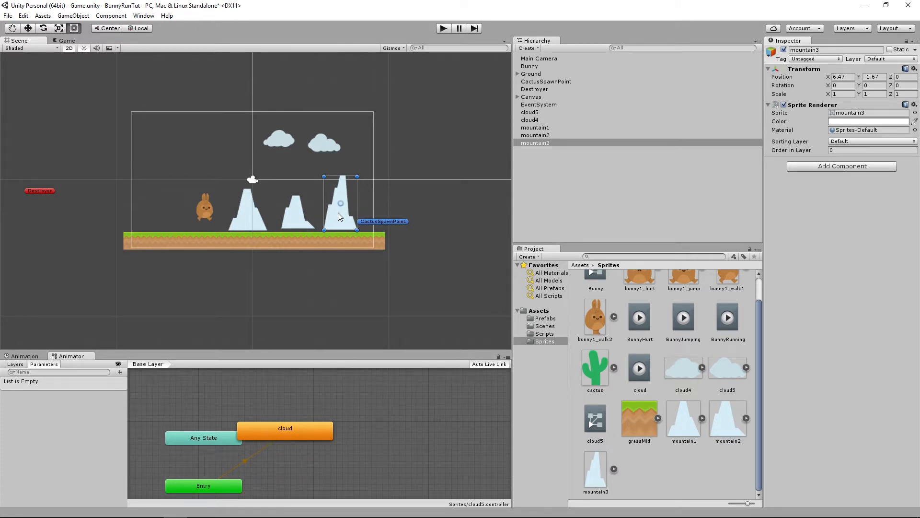
Step: Playtest the game with a jump to check the clouds and mountains behind the bunny, and stop it
{"action": "left_click", "coordinate": [443, 28]}
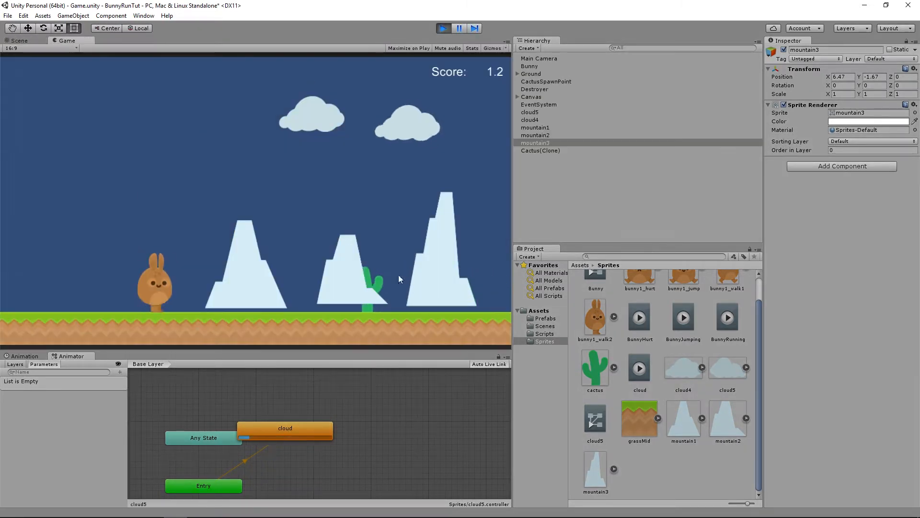
{"action": "key", "text": "space"}
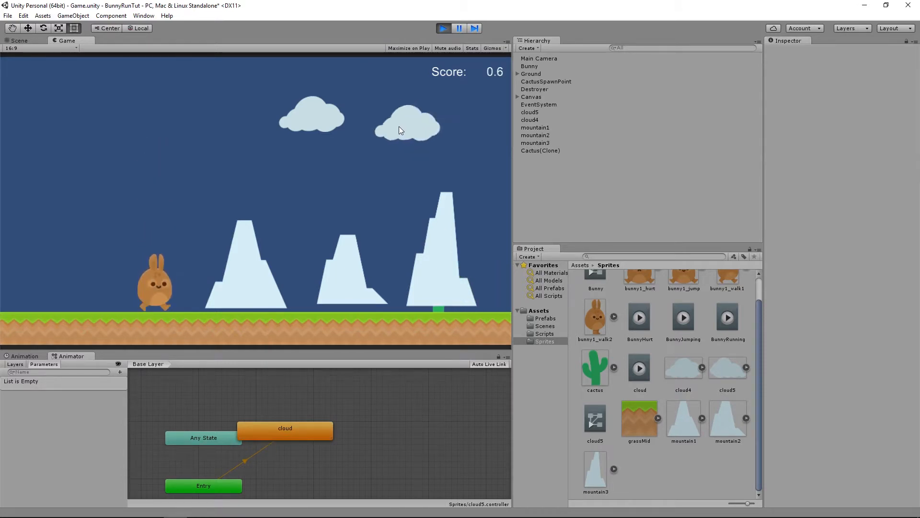
{"action": "left_click", "coordinate": [441, 30]}
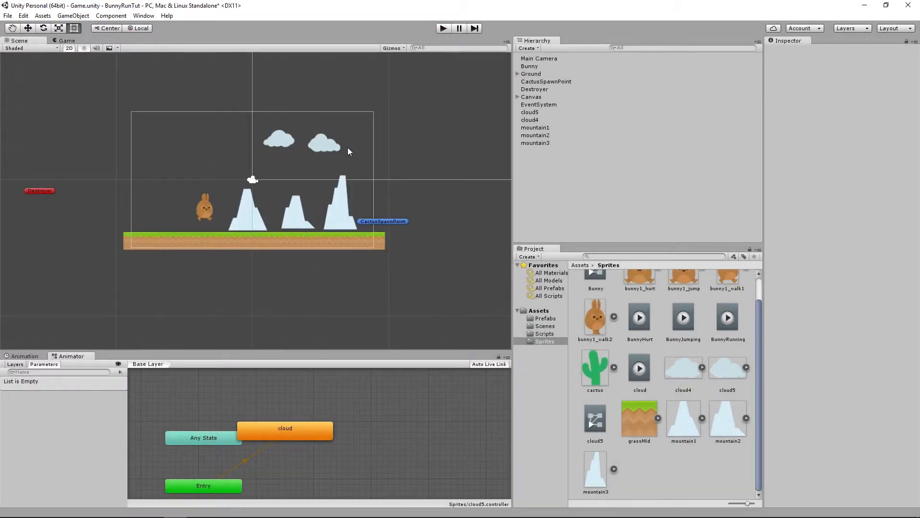
Step: Replace the animated cloud5 object with a static cloud5 sprite at about X -2.88, Y 2.60, and playtest the scene
{"action": "left_click", "coordinate": [320, 145]}
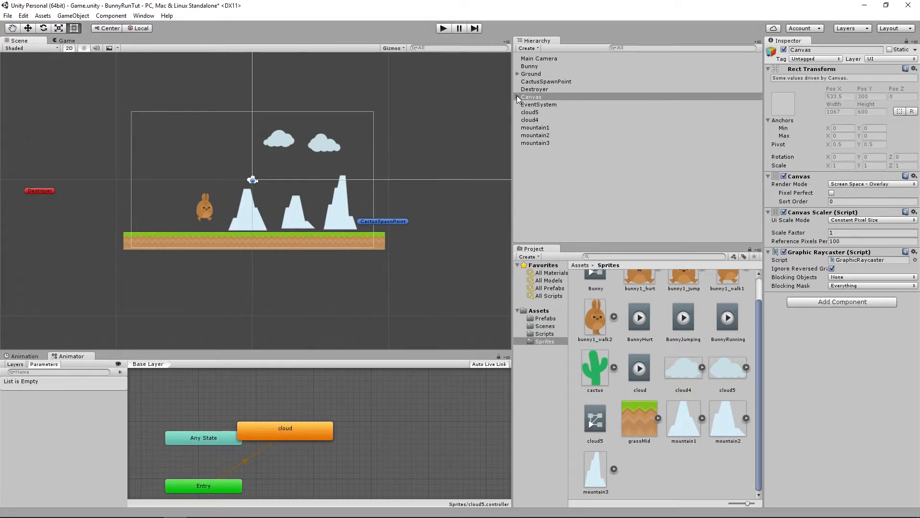
{"action": "left_click", "coordinate": [526, 113]}
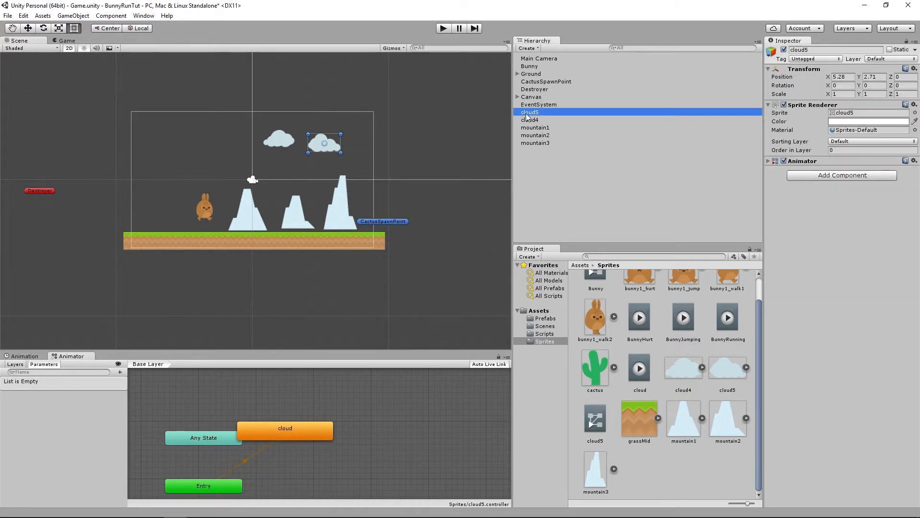
{"action": "key", "text": "Delete"}
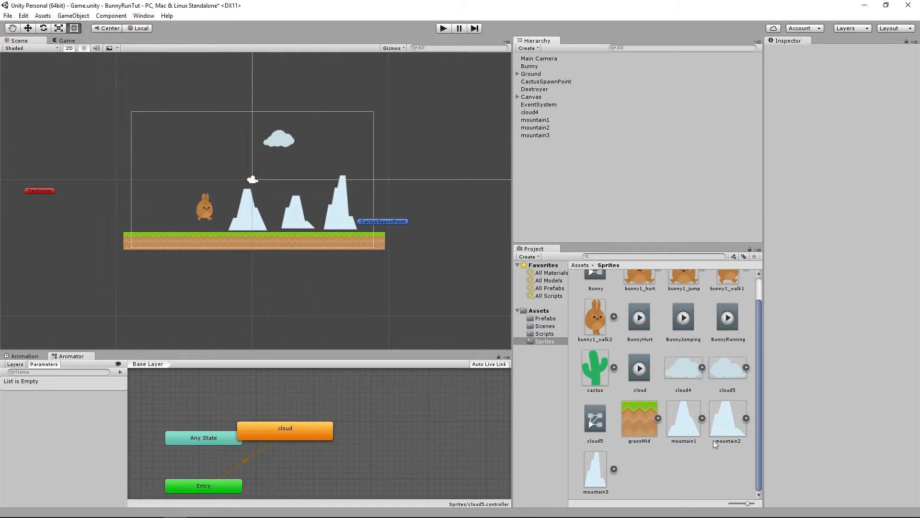
{"action": "left_click_drag", "start_coordinate": [727, 373], "coordinate": [213, 145]}
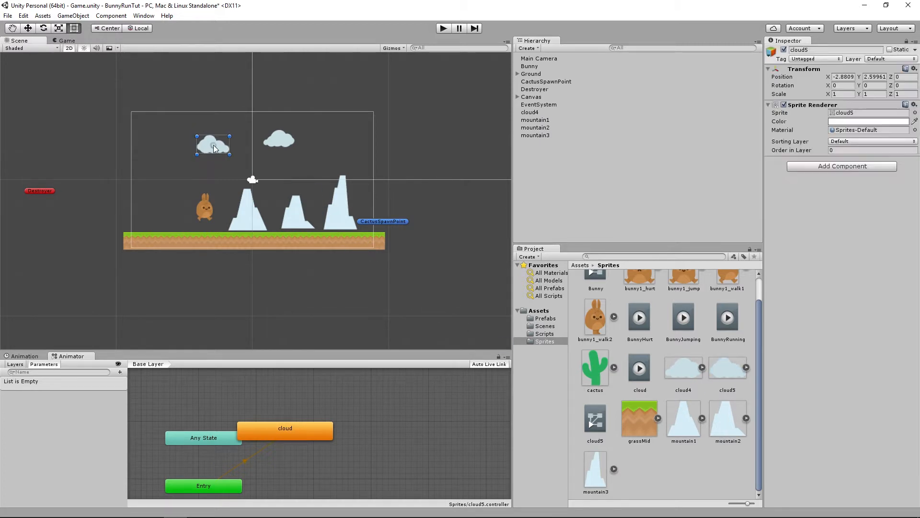
{"action": "left_click", "coordinate": [444, 28]}
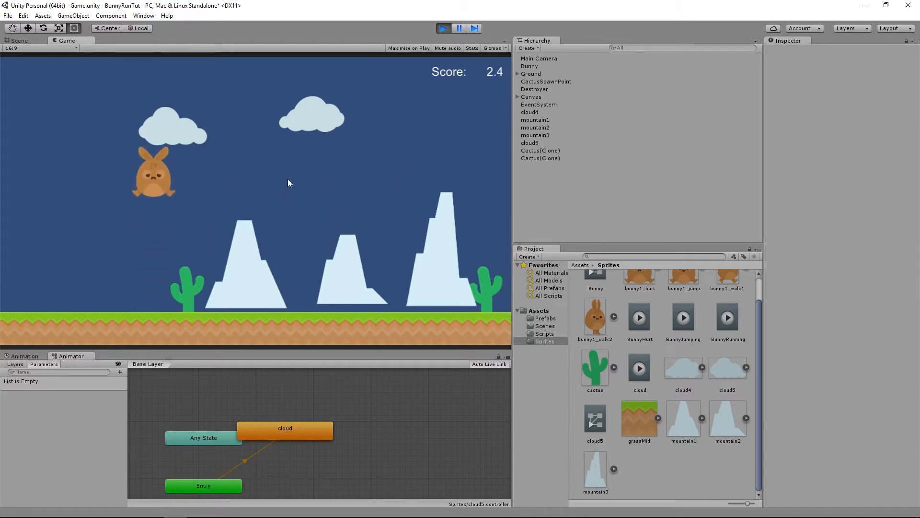
{"action": "left_click", "coordinate": [439, 30]}
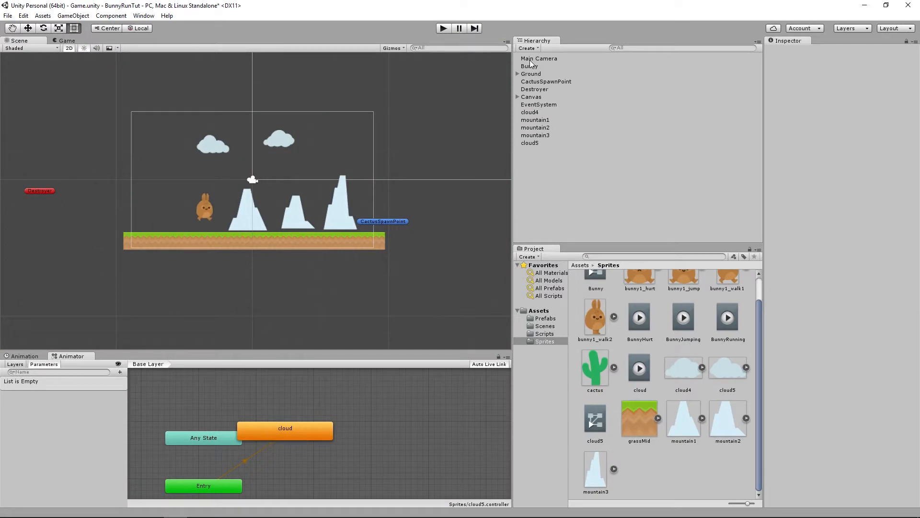
Step: Set the Main Camera's background colour to hex E6F4FA
{"action": "left_click", "coordinate": [531, 59]}
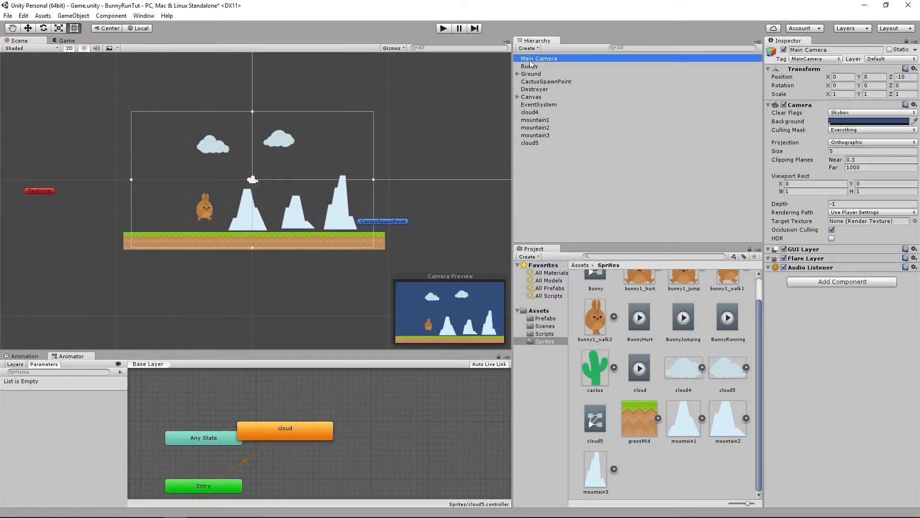
{"action": "left_click", "coordinate": [879, 122]}
{"action": "left_click", "coordinate": [107, 183]}
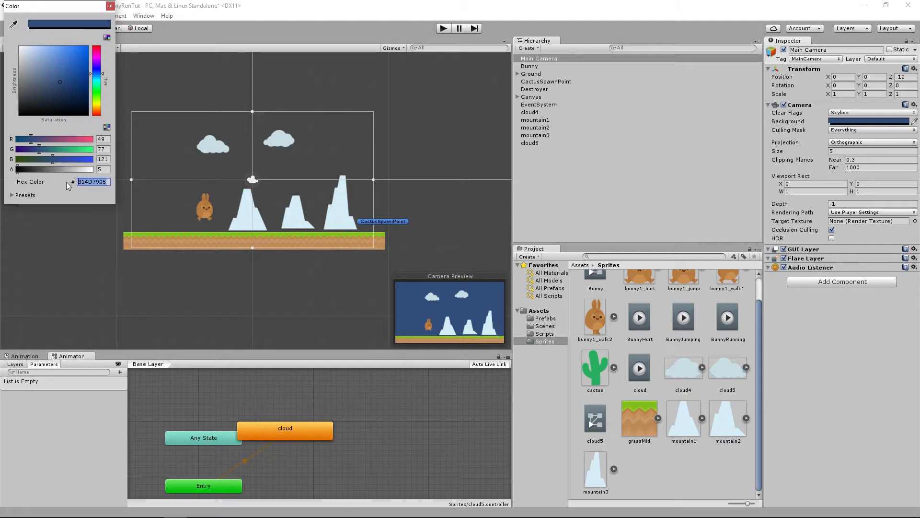
{"action": "left_click", "coordinate": [108, 184]}
{"action": "key", "text": "BackSpace"}
{"action": "key", "text": "BackSpace"}
{"action": "key", "text": "BackSpace"}
{"action": "key", "text": "BackSpace"}
{"action": "key", "text": "BackSpace"}
{"action": "key", "text": "BackSpace"}
{"action": "key", "text": "BackSpace"}
{"action": "key", "text": "BackSpace"}
{"action": "type", "text": "331144"}
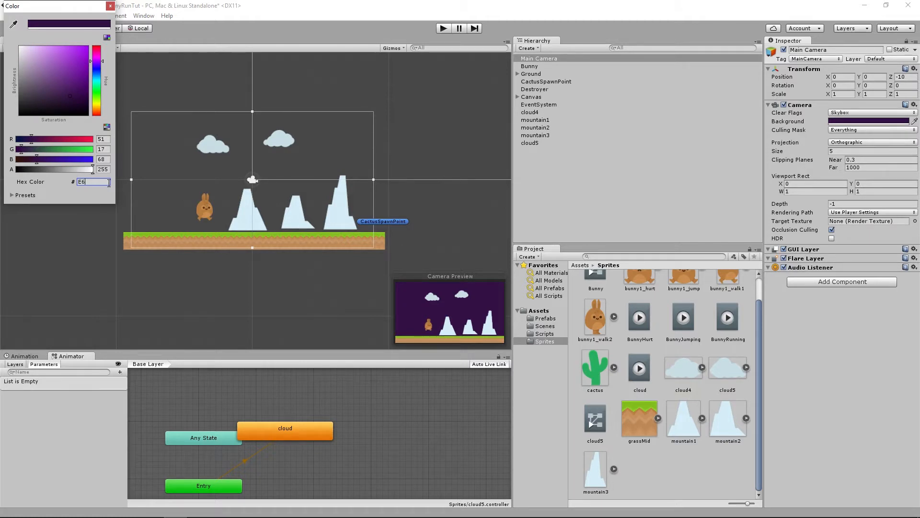
{"action": "type", "text": "E6F4"}
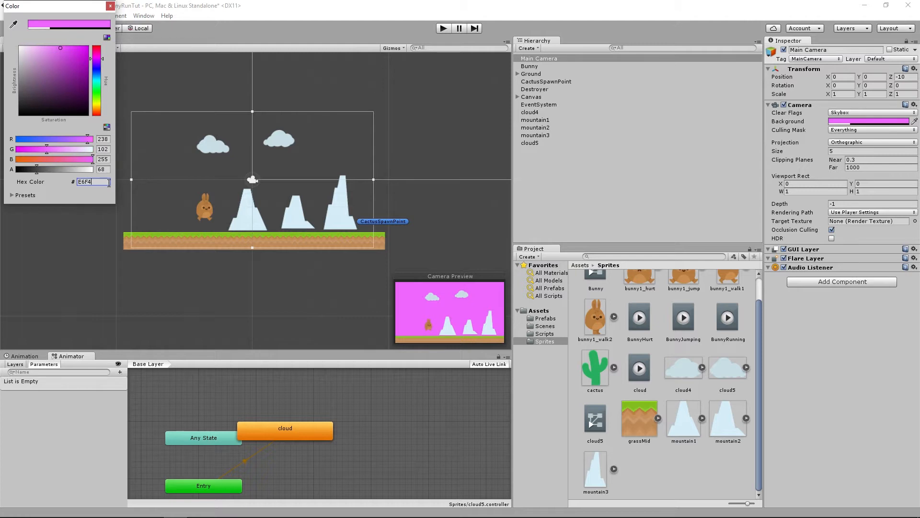
{"action": "type", "text": "FA"}
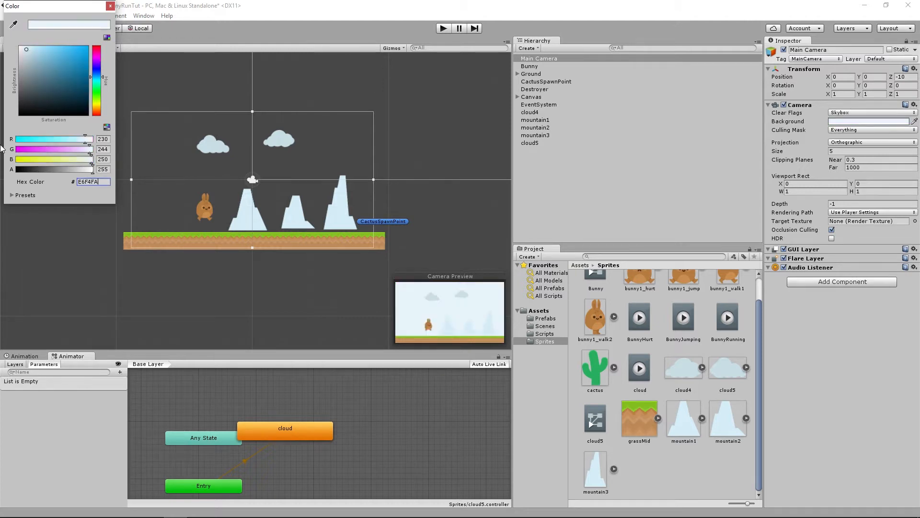
{"action": "left_click", "coordinate": [110, 6]}
Step: Playtest the game against the light sky to check how cacti overlap the mountains, and stop it
{"action": "left_click", "coordinate": [444, 29]}
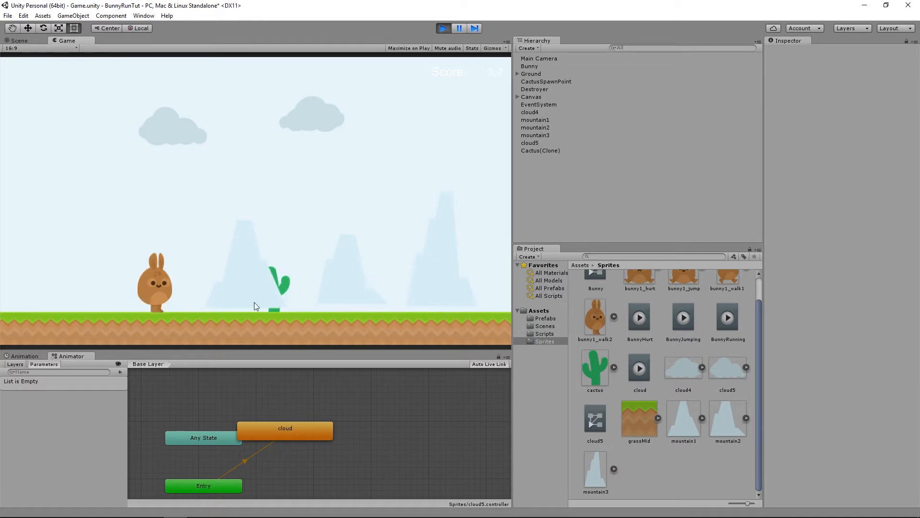
{"action": "left_click", "coordinate": [225, 299]}
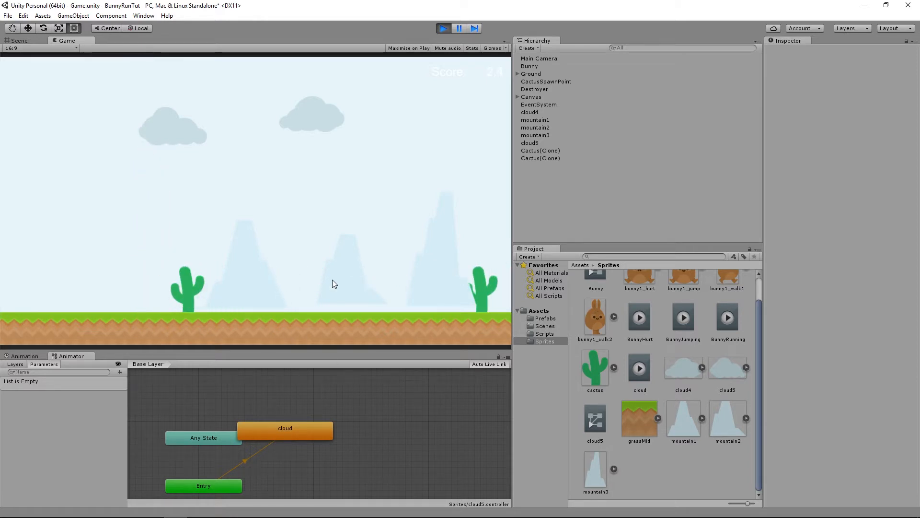
{"action": "left_click", "coordinate": [444, 28]}
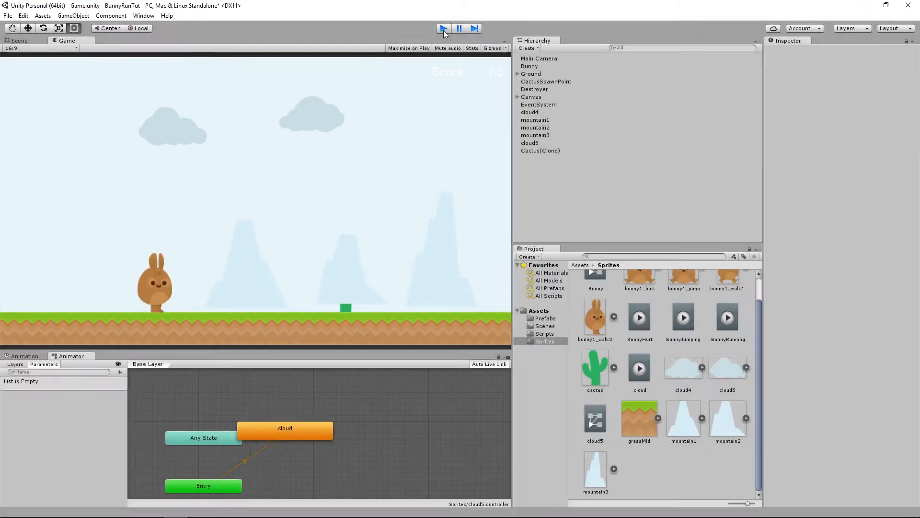
Step: Starting from mountain1's sorting layer setting, add a sorting layer named "Background" and order it before Default
{"action": "left_click", "coordinate": [341, 223]}
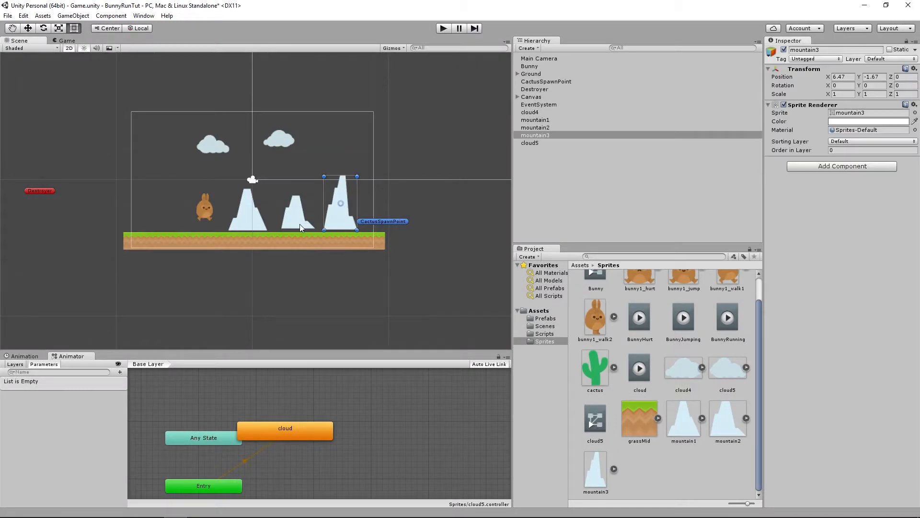
{"action": "left_click", "coordinate": [300, 223]}
{"action": "left_click", "coordinate": [236, 223]}
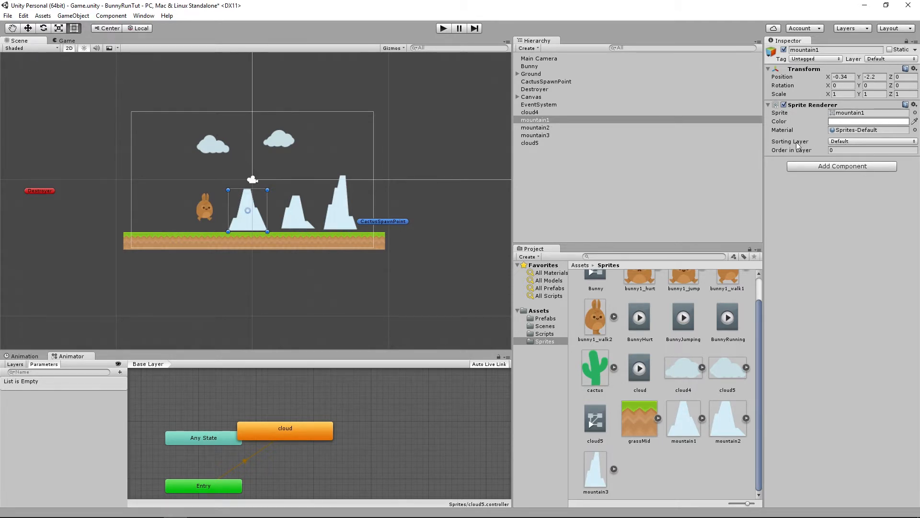
{"action": "left_click", "coordinate": [847, 141]}
{"action": "left_click", "coordinate": [859, 165]}
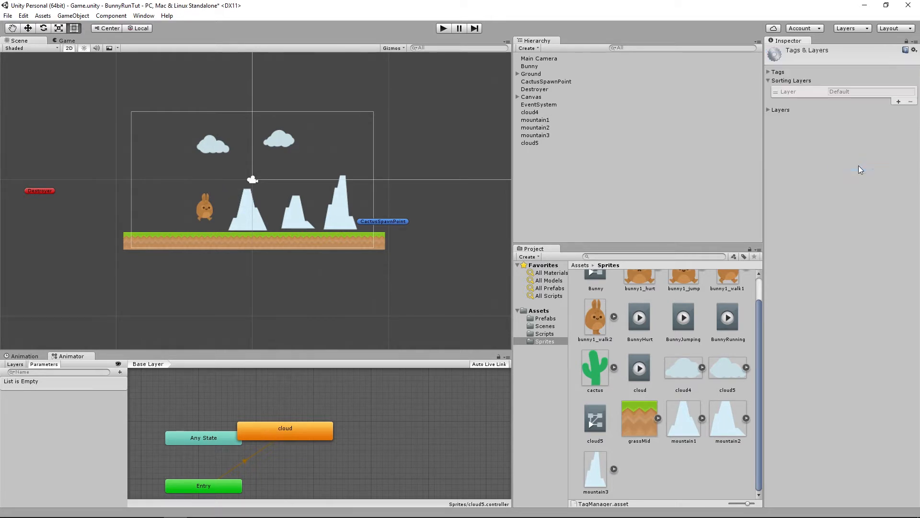
{"action": "left_click", "coordinate": [898, 102]}
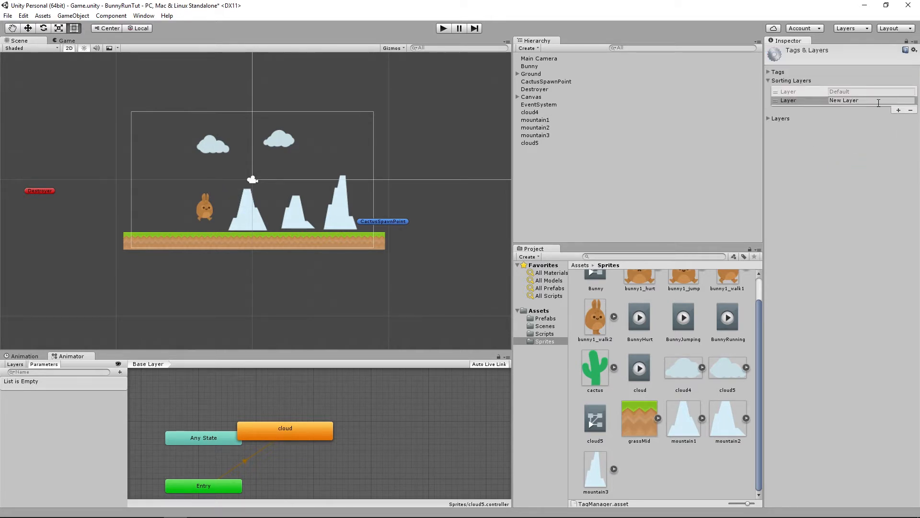
{"action": "left_click", "coordinate": [878, 103]}
{"action": "type", "text": "Background"}
{"action": "left_click_drag", "start_coordinate": [775, 103], "coordinate": [774, 92]}
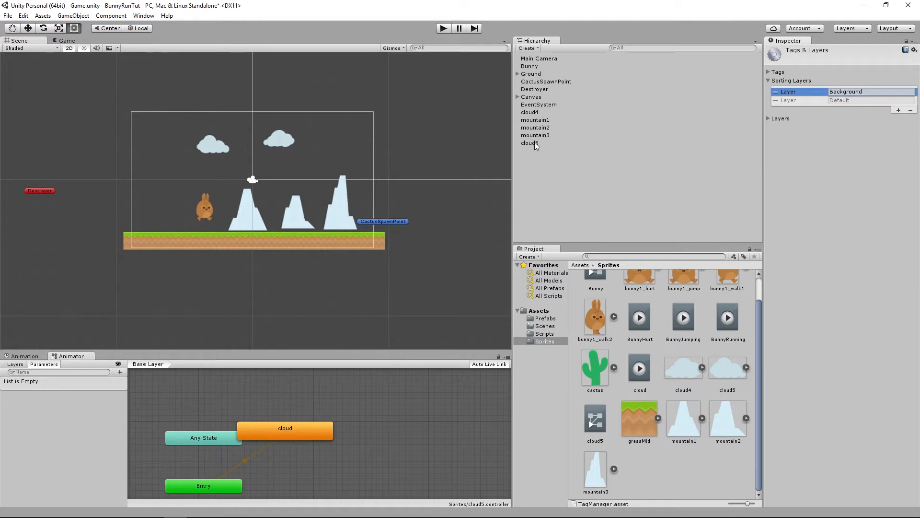
Step: Assign the Background sorting layer to cloud4, mountain1, mountain2, mountain3 and cloud5 together
{"action": "left_click", "coordinate": [532, 114]}
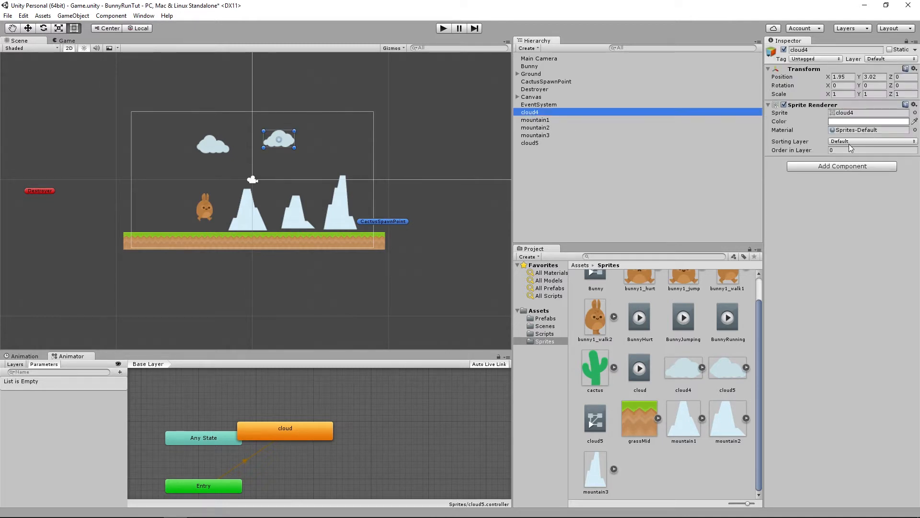
{"action": "left_click", "coordinate": [534, 147]}
{"action": "left_click", "coordinate": [530, 113]}
{"action": "left_click", "coordinate": [533, 142], "text": "shift"}
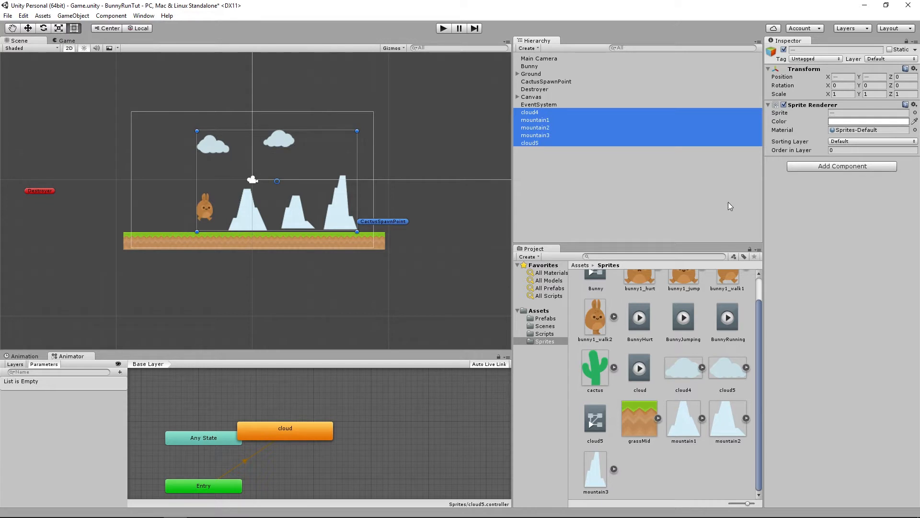
{"action": "left_click", "coordinate": [857, 143]}
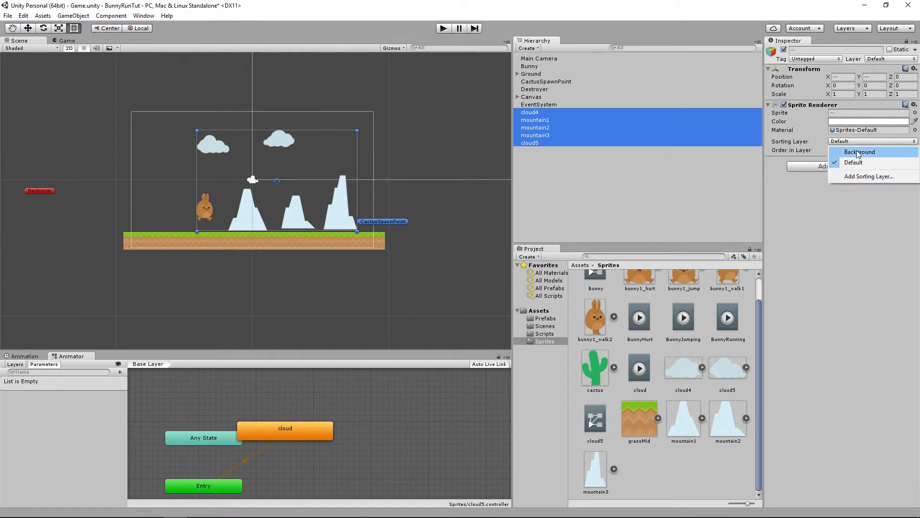
{"action": "left_click", "coordinate": [859, 152]}
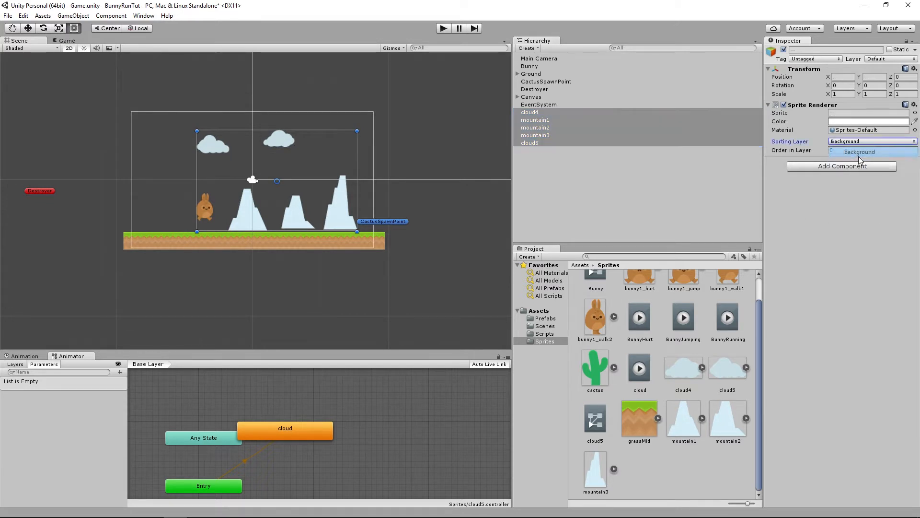
Step: Check the sorting layer of each cloud and mountain, and playtest the scene to check the drawing order
{"action": "left_click", "coordinate": [529, 112]}
{"action": "left_click", "coordinate": [531, 120]}
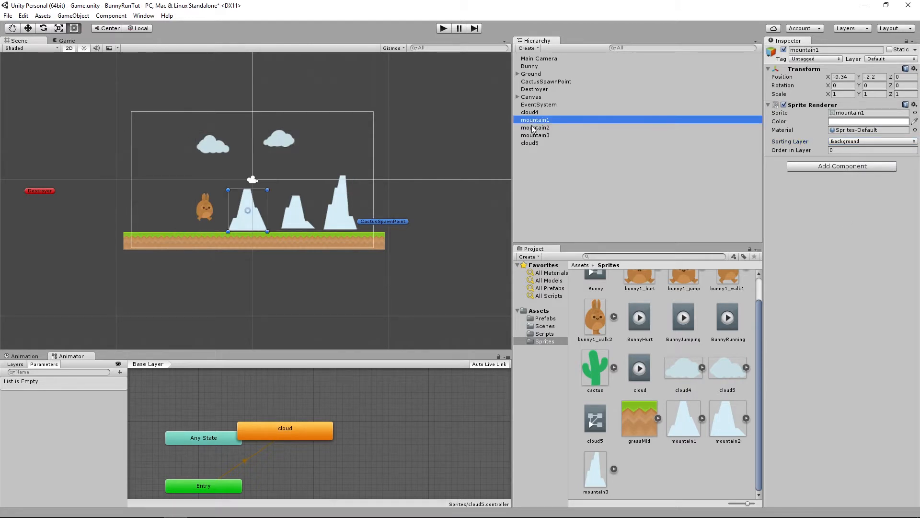
{"action": "left_click", "coordinate": [534, 127]}
{"action": "left_click", "coordinate": [535, 135]}
{"action": "left_click", "coordinate": [532, 143]}
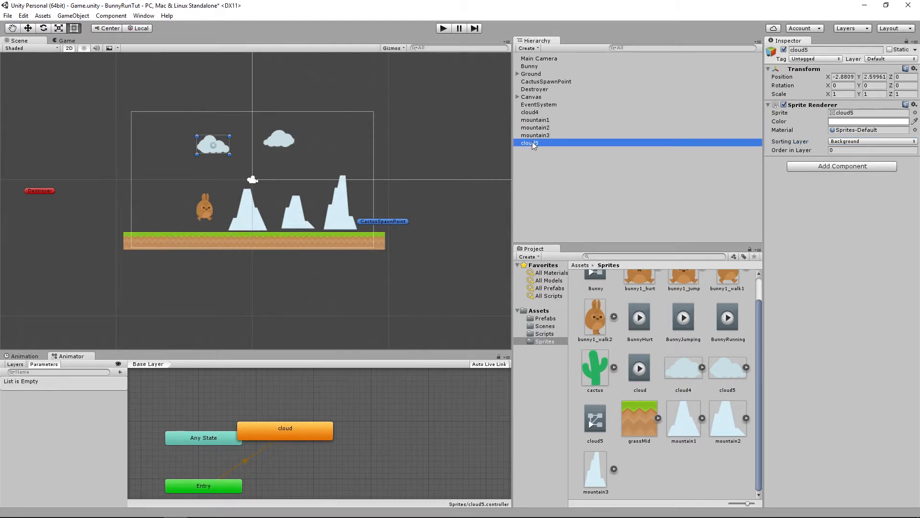
{"action": "left_click", "coordinate": [441, 29]}
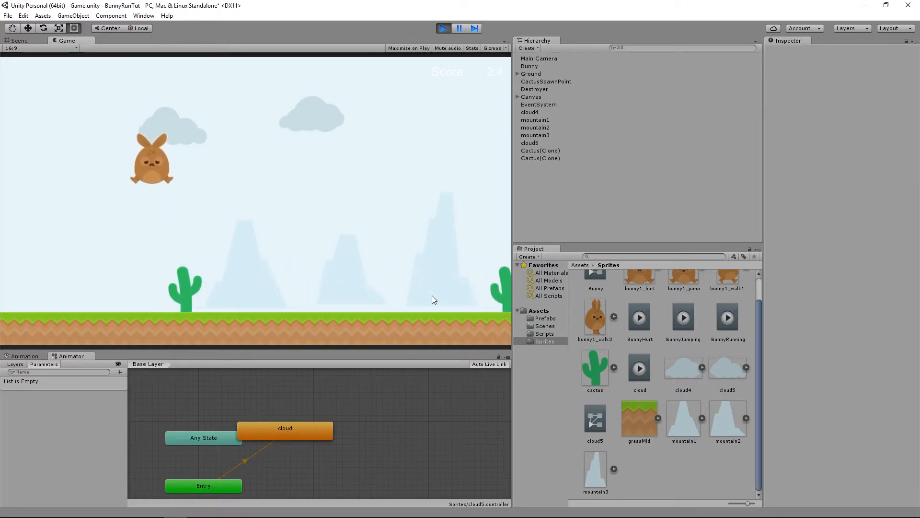
{"action": "left_click", "coordinate": [443, 28]}
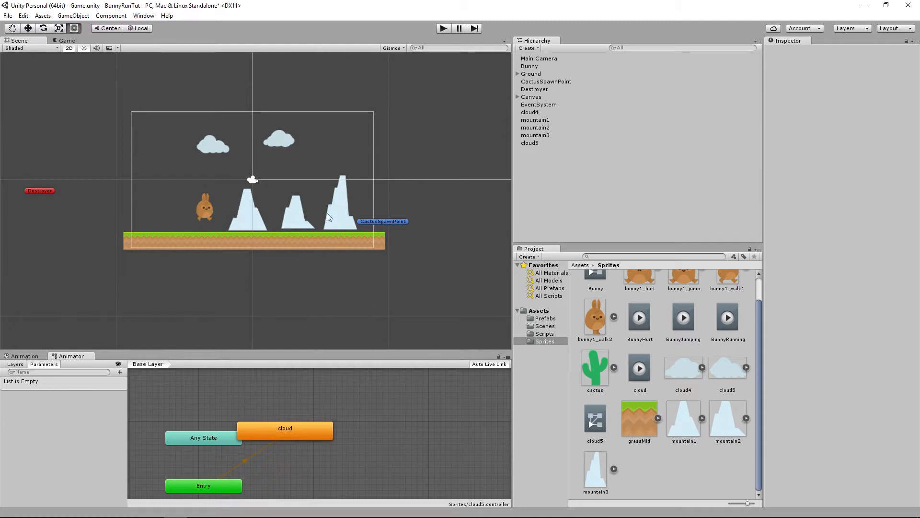
Step: Deactivate the Bunny object in the scene
{"action": "left_click", "coordinate": [529, 66]}
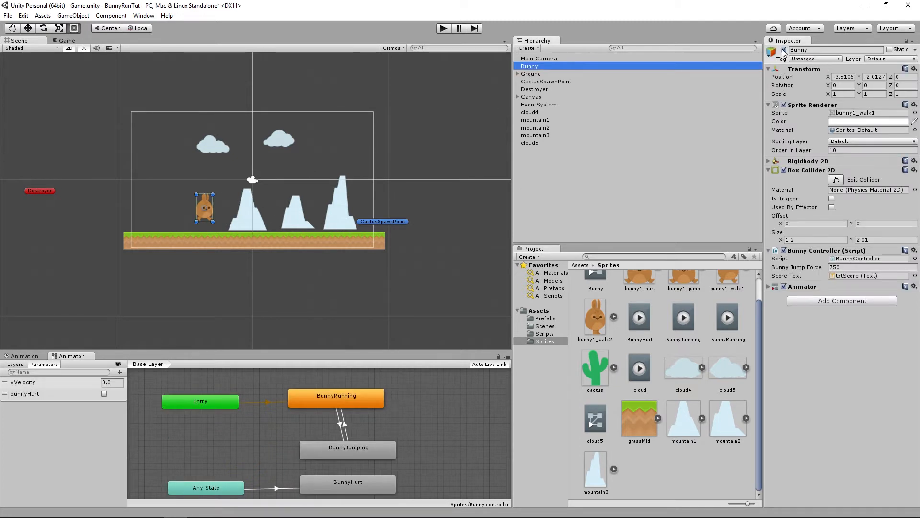
{"action": "left_click", "coordinate": [784, 50]}
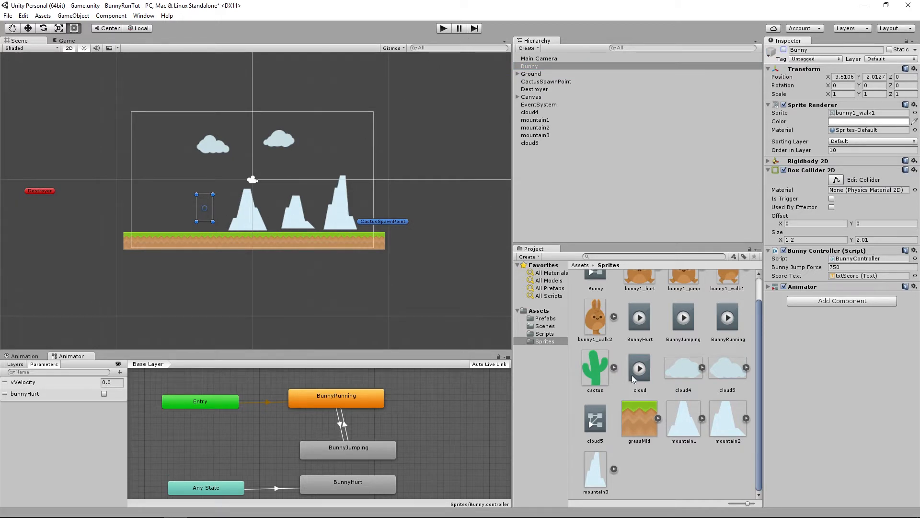
Step: Attach the MoveLeft script to cloud4, mountain1, mountain2, mountain3 and cloud5, and playtest the scene to check their movement
{"action": "left_click", "coordinate": [544, 334]}
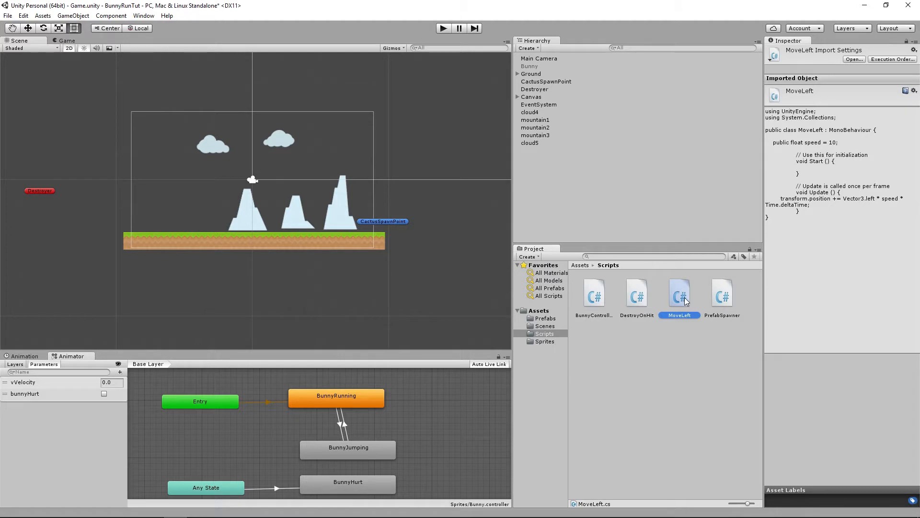
{"action": "left_click_drag", "start_coordinate": [684, 297], "coordinate": [532, 113]}
{"action": "left_click_drag", "start_coordinate": [686, 303], "coordinate": [538, 123]}
{"action": "left_click_drag", "start_coordinate": [682, 301], "coordinate": [535, 130]}
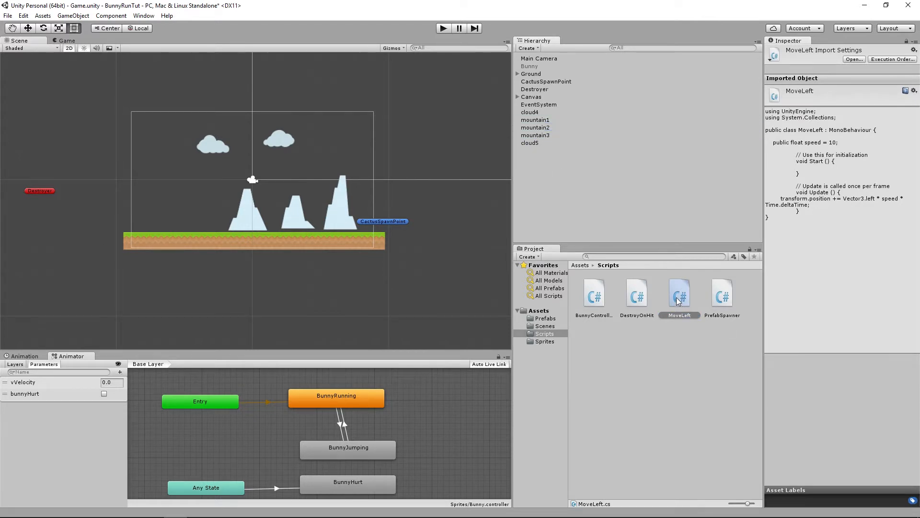
{"action": "left_click_drag", "start_coordinate": [677, 297], "coordinate": [547, 137]}
{"action": "left_click_drag", "start_coordinate": [684, 301], "coordinate": [541, 144]}
{"action": "left_click", "coordinate": [441, 29]}
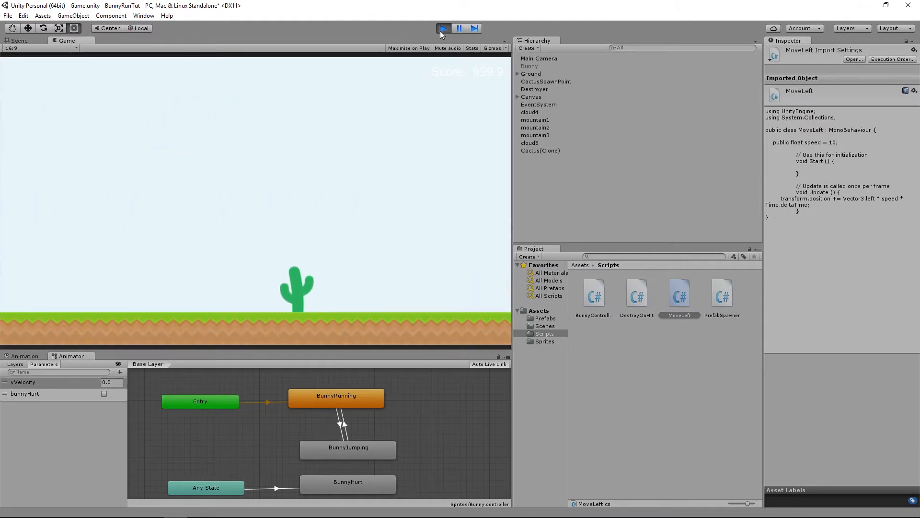
{"action": "left_click", "coordinate": [442, 30]}
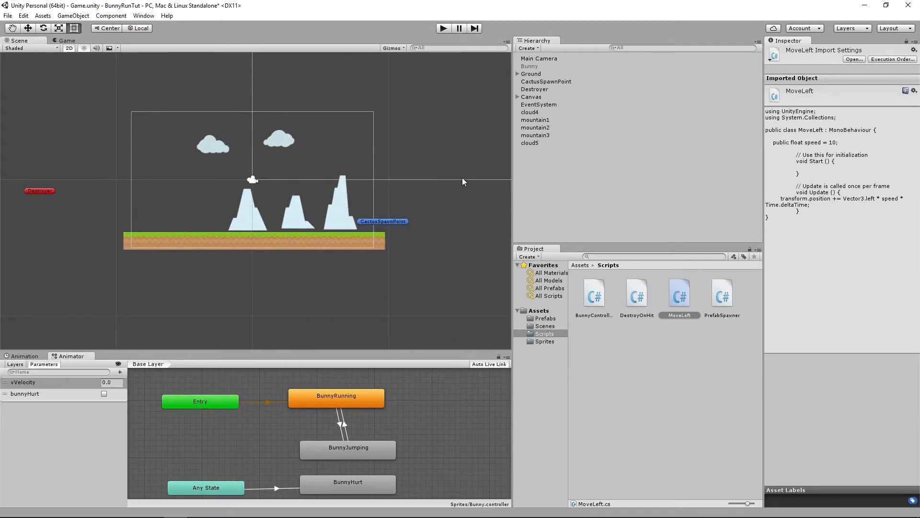
Step: Reorder cloud5 to sit directly below cloud4 in the scene hierarchy, and select both clouds
{"action": "left_click", "coordinate": [531, 144]}
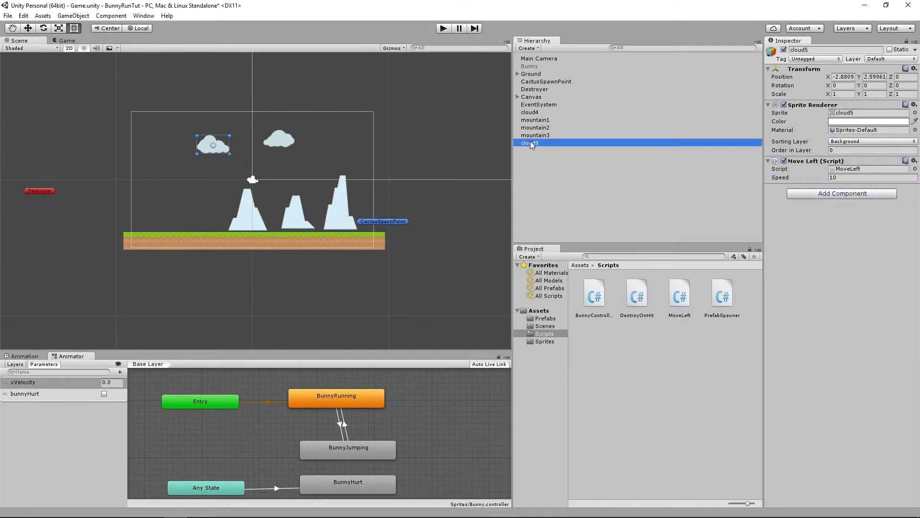
{"action": "left_click_drag", "start_coordinate": [531, 144], "coordinate": [535, 114]}
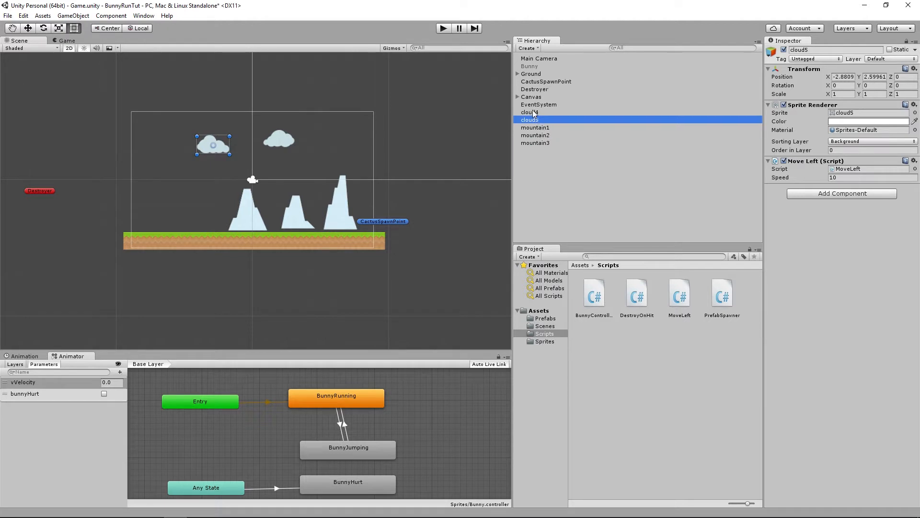
{"action": "left_click", "coordinate": [535, 113]}
{"action": "left_click", "coordinate": [534, 120], "text": "shift"}
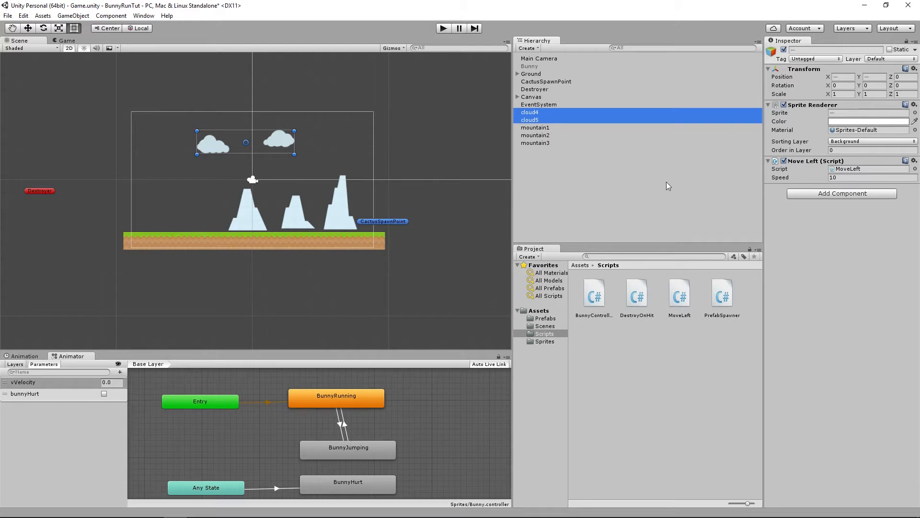
Step: Check the Cactus prefab's movement speed for reference, and set the Move Left speed of mountain1, mountain2 and mountain3 to 2.5
{"action": "left_click", "coordinate": [531, 131]}
{"action": "left_click", "coordinate": [530, 144], "text": "shift"}
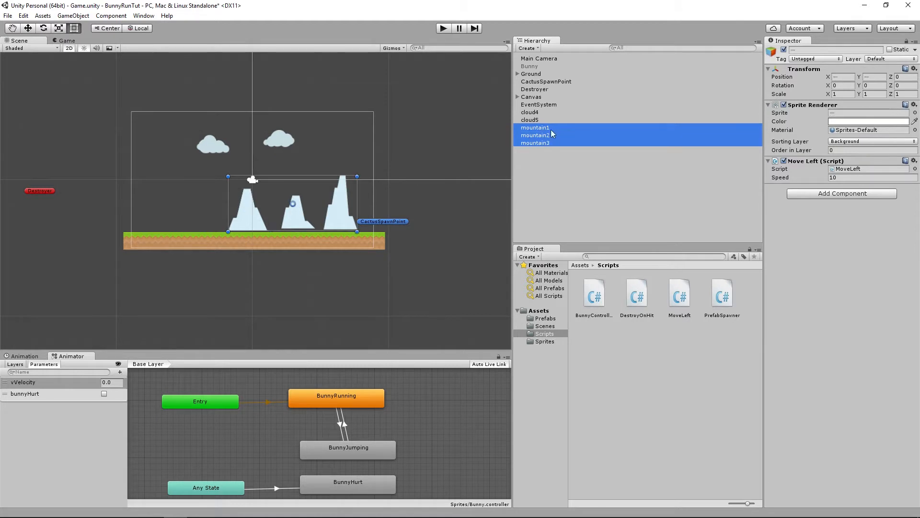
{"action": "left_click", "coordinate": [842, 178]}
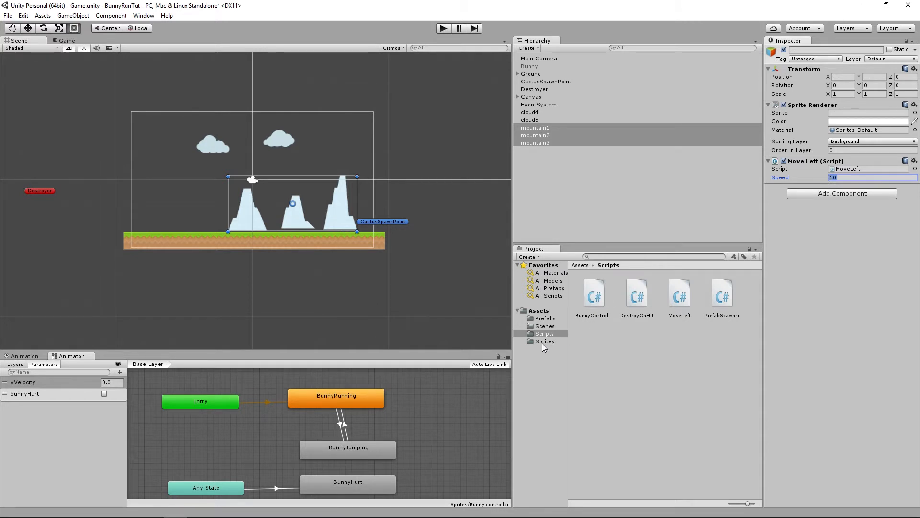
{"action": "left_click", "coordinate": [555, 318]}
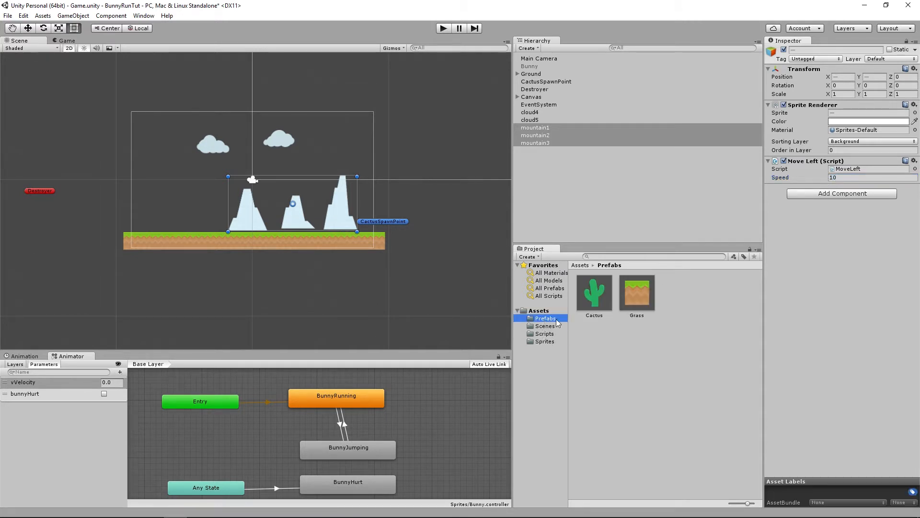
{"action": "left_click", "coordinate": [600, 301]}
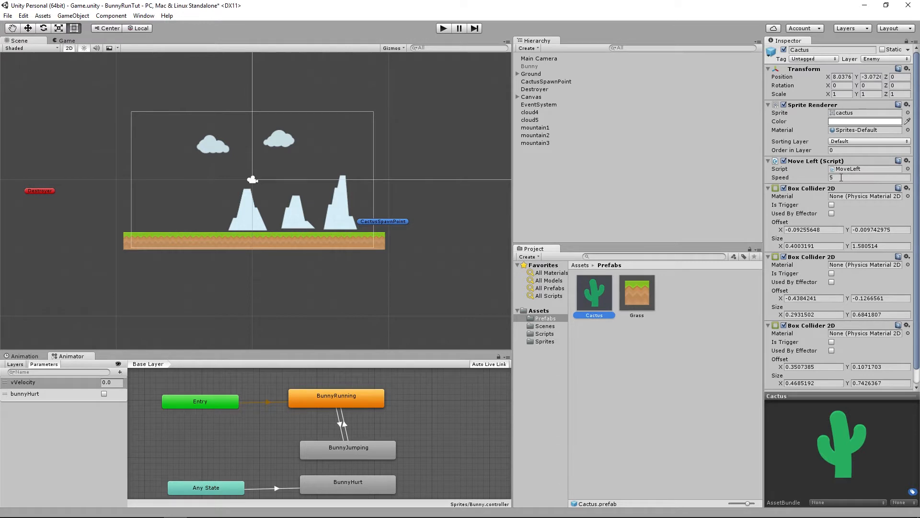
{"action": "left_click", "coordinate": [535, 127]}
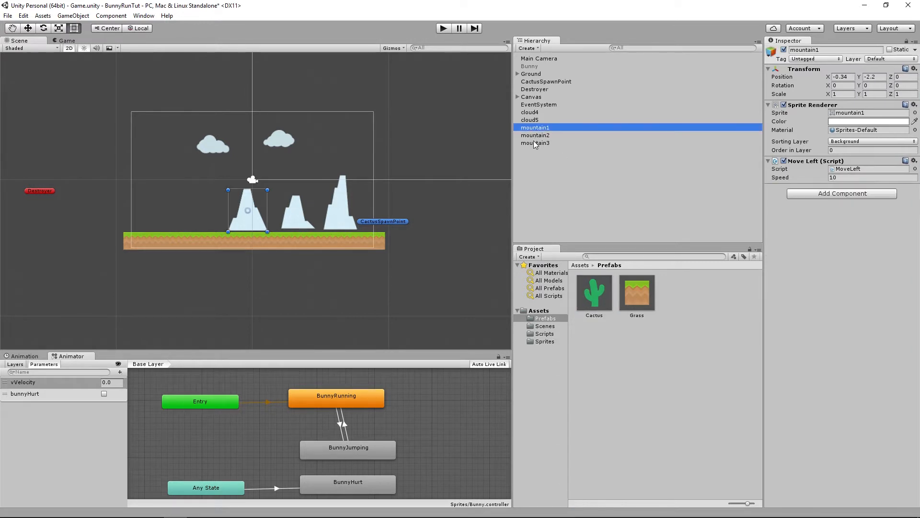
{"action": "left_click", "coordinate": [535, 143], "text": "shift"}
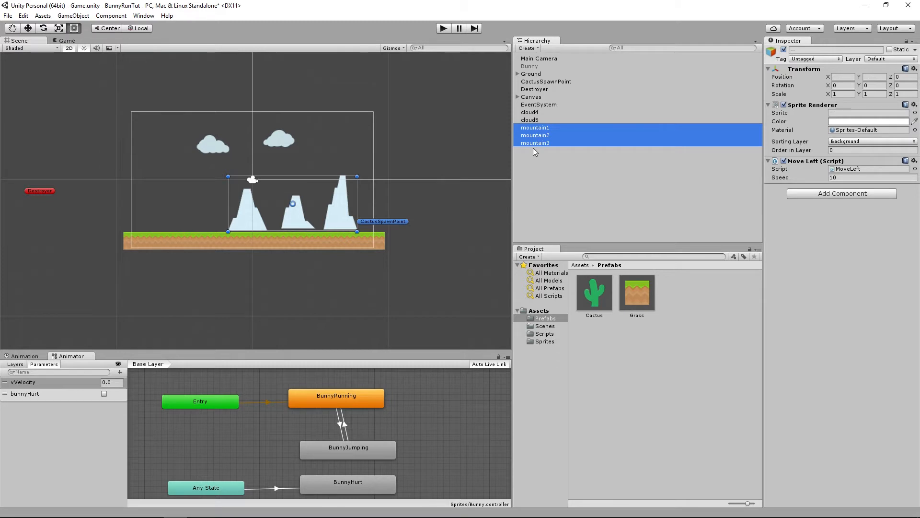
{"action": "left_click", "coordinate": [832, 177]}
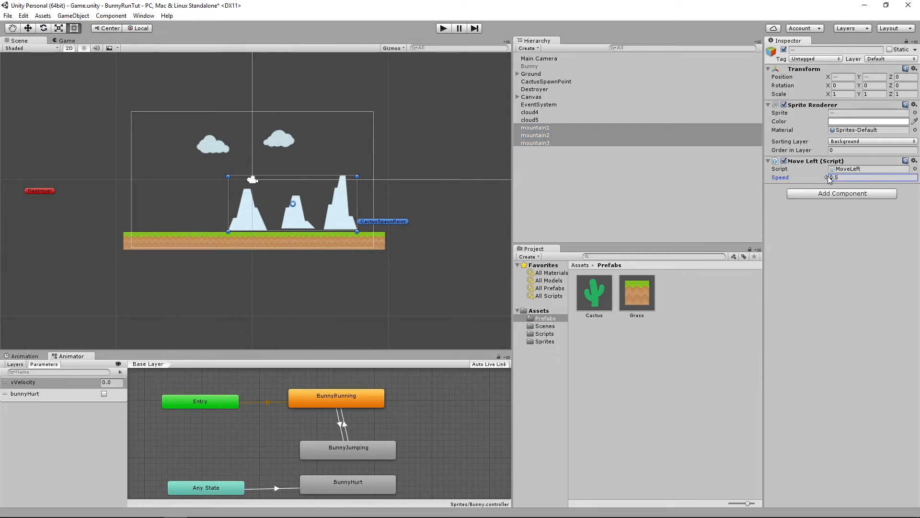
Step: Set the Move Left speed of cloud4 and cloud5 to 1.25, and playtest the parallax movement
{"action": "left_click", "coordinate": [530, 112]}
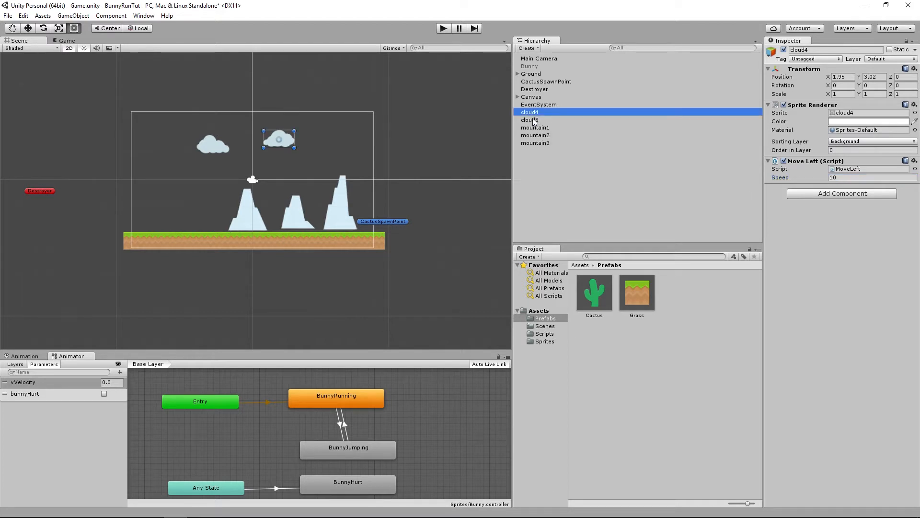
{"action": "left_click", "coordinate": [532, 120], "text": "shift"}
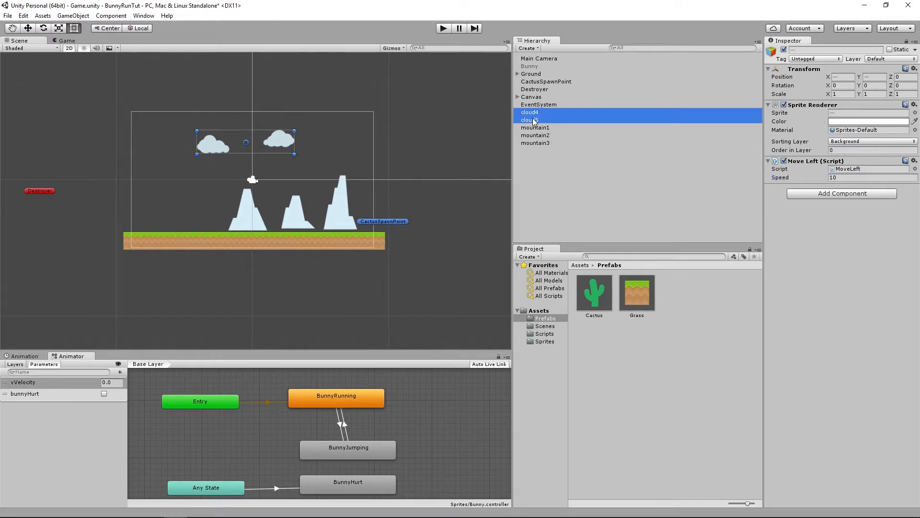
{"action": "left_click", "coordinate": [848, 177]}
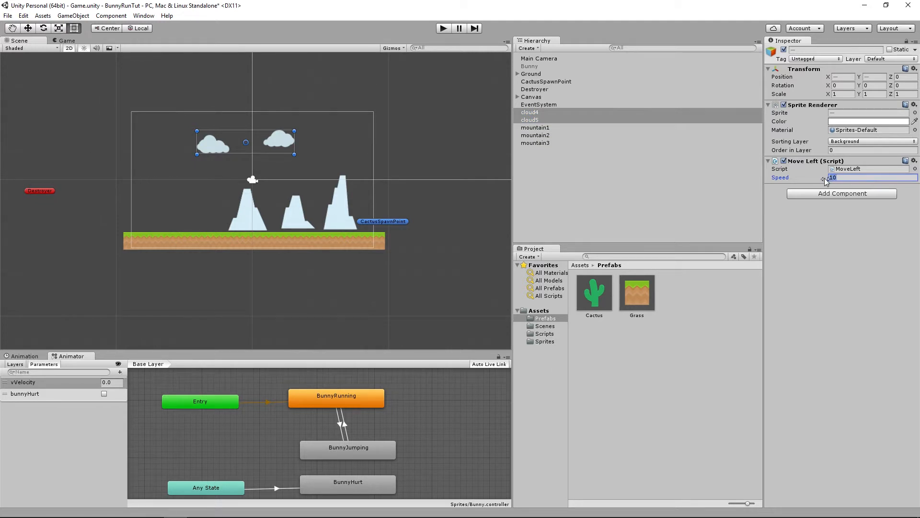
{"action": "type", "text": "1"}
{"action": "key", "text": "Return"}
{"action": "left_click", "coordinate": [443, 29]}
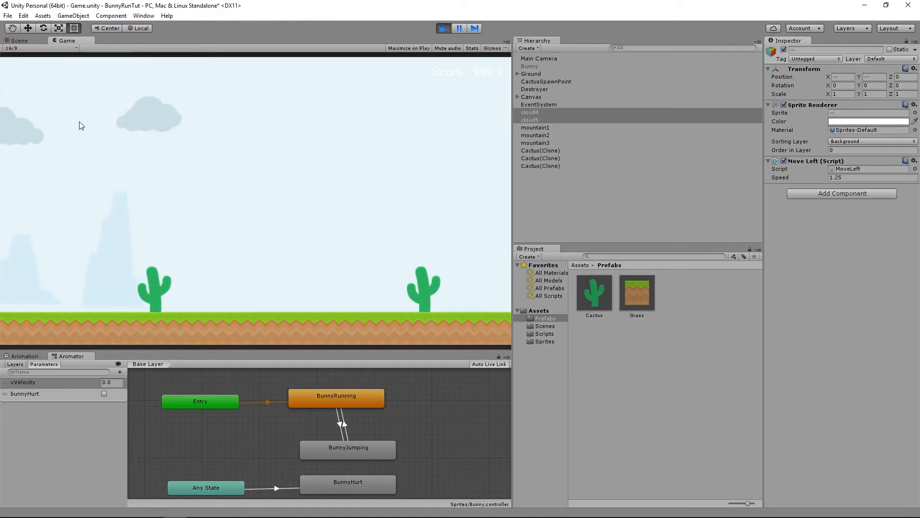
{"action": "left_click", "coordinate": [444, 30]}
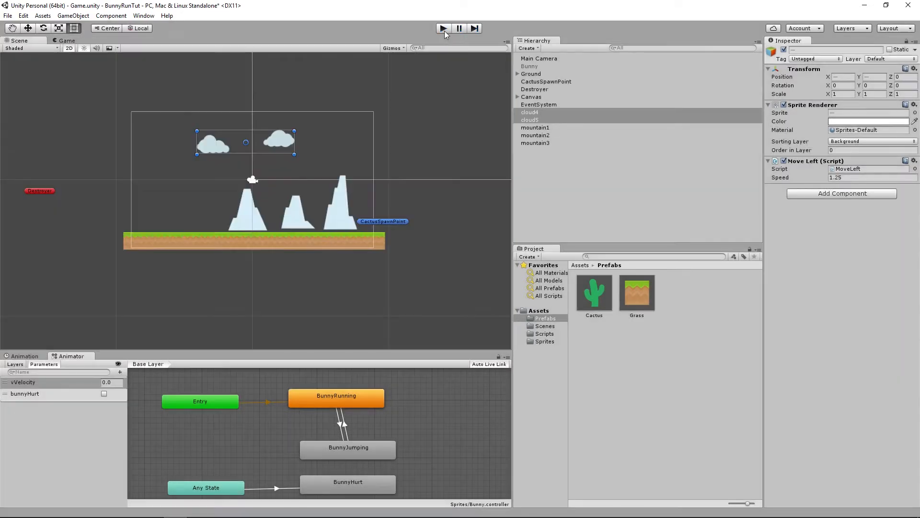
Step: Halve the Move Left speed of mountain1, mountain2 and mountain3 together
{"action": "left_click", "coordinate": [540, 128]}
{"action": "left_click", "coordinate": [537, 143], "text": "shift"}
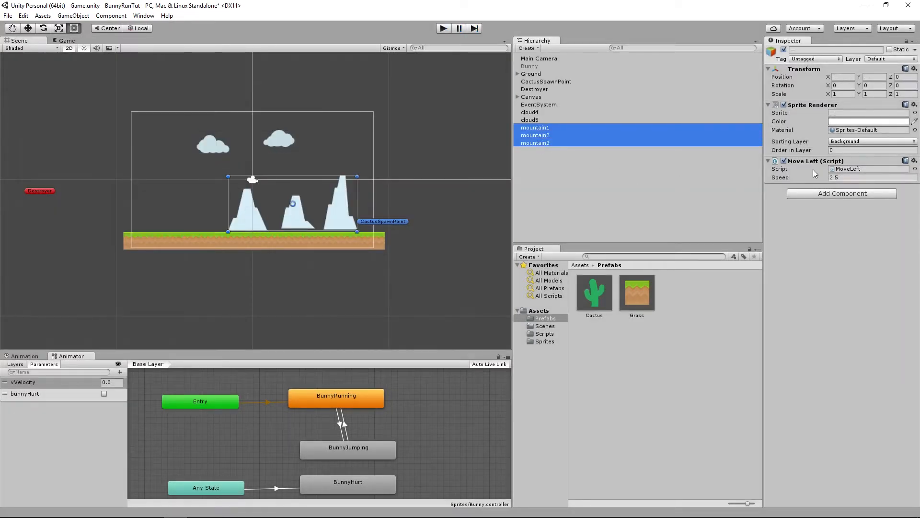
{"action": "left_click", "coordinate": [842, 177]}
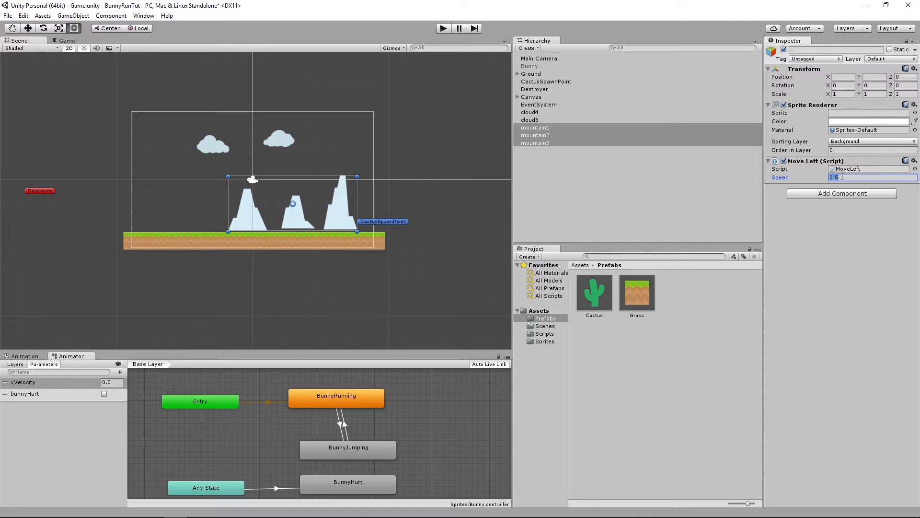
{"action": "type", "text": "1."}
Step: Set the Move Left speed of cloud4 and cloud5 to 0.625, and playtest the slower background
{"action": "left_click", "coordinate": [523, 114]}
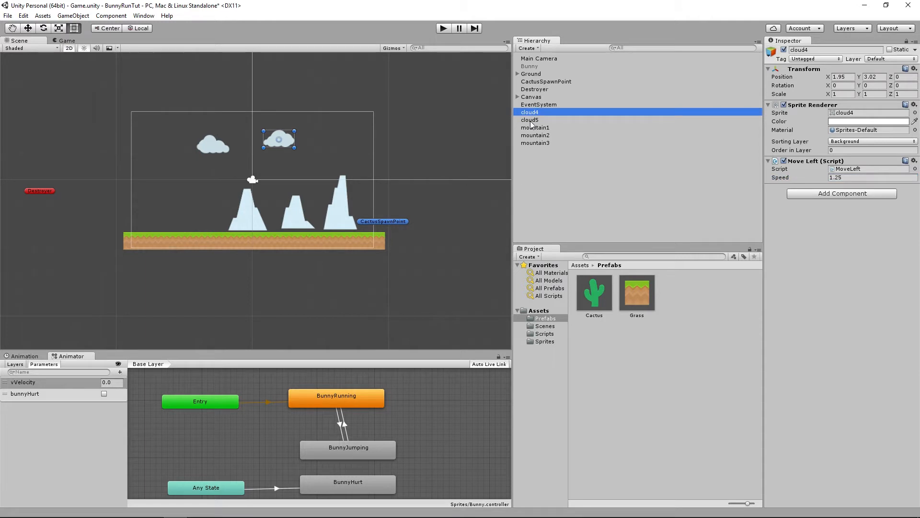
{"action": "left_click", "coordinate": [530, 120], "text": "shift"}
{"action": "left_click", "coordinate": [846, 175]}
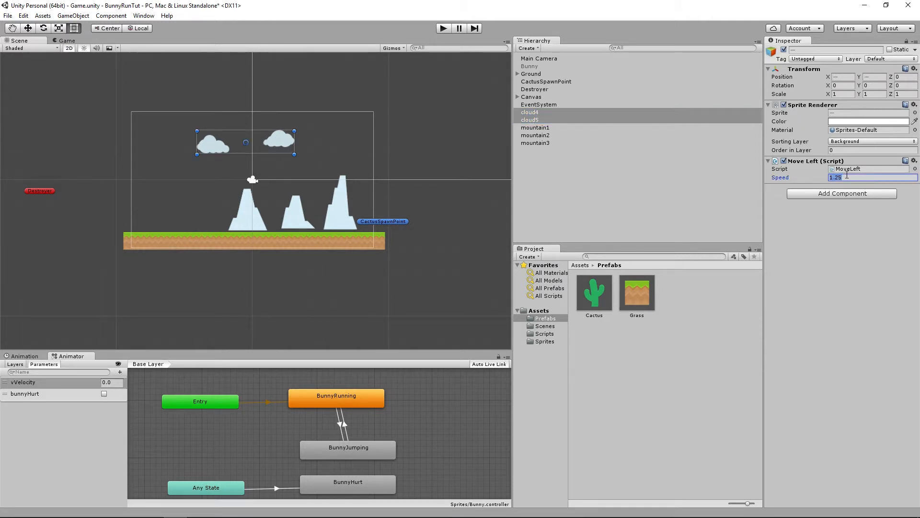
{"action": "type", "text": "0"}
{"action": "left_click", "coordinate": [443, 29]}
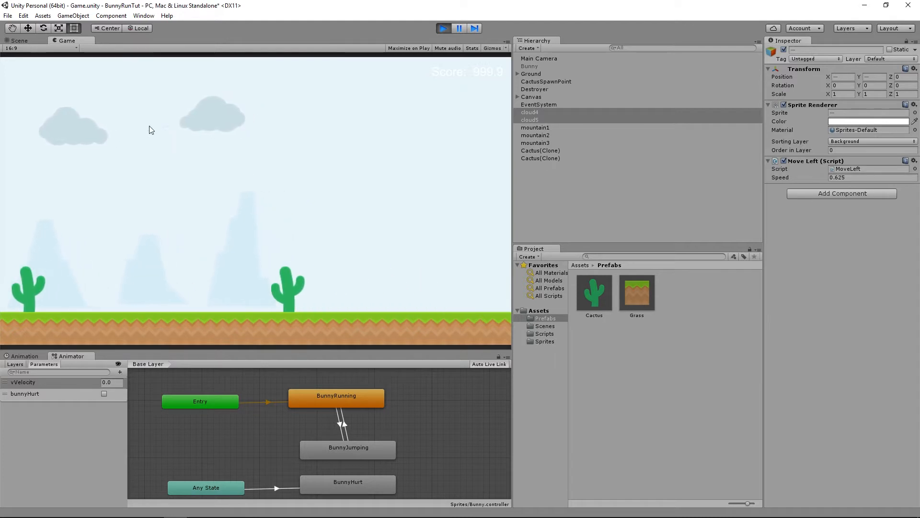
{"action": "left_click", "coordinate": [442, 28]}
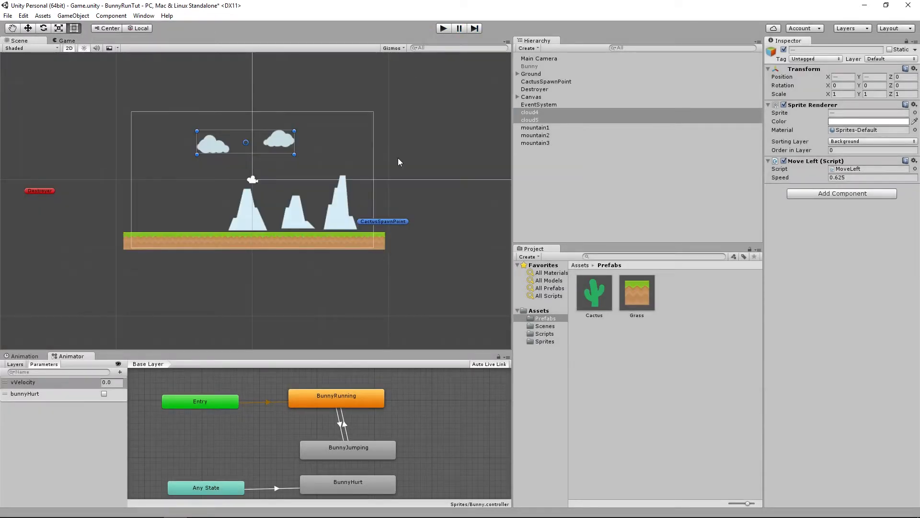
Step: Playtest the scene again and watch in the Scene view how the clouds and mountains travel relative to the Destroyer
{"action": "left_click", "coordinate": [444, 28]}
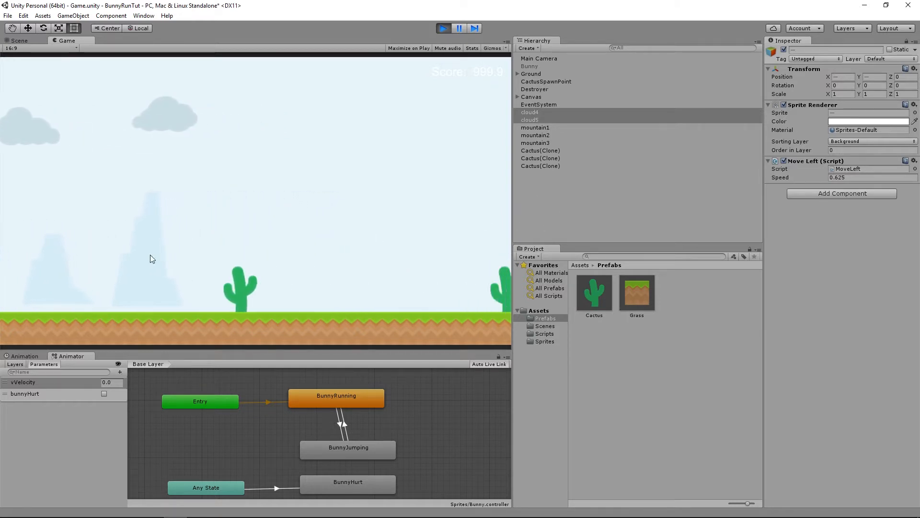
{"action": "left_click", "coordinate": [443, 29]}
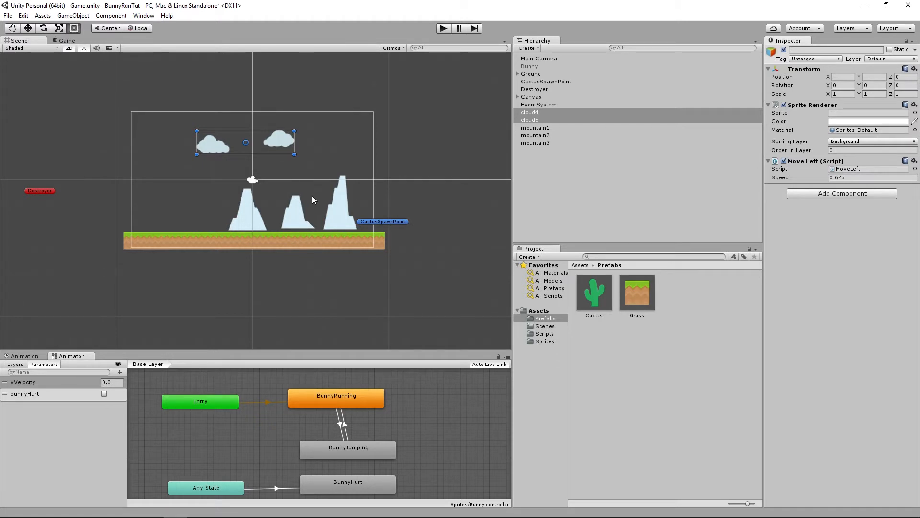
{"action": "left_click", "coordinate": [441, 29]}
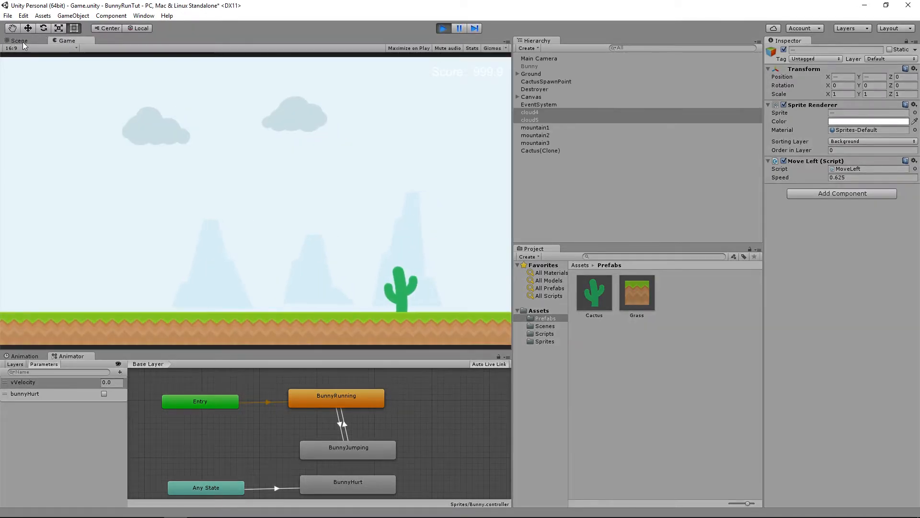
{"action": "left_click", "coordinate": [22, 42]}
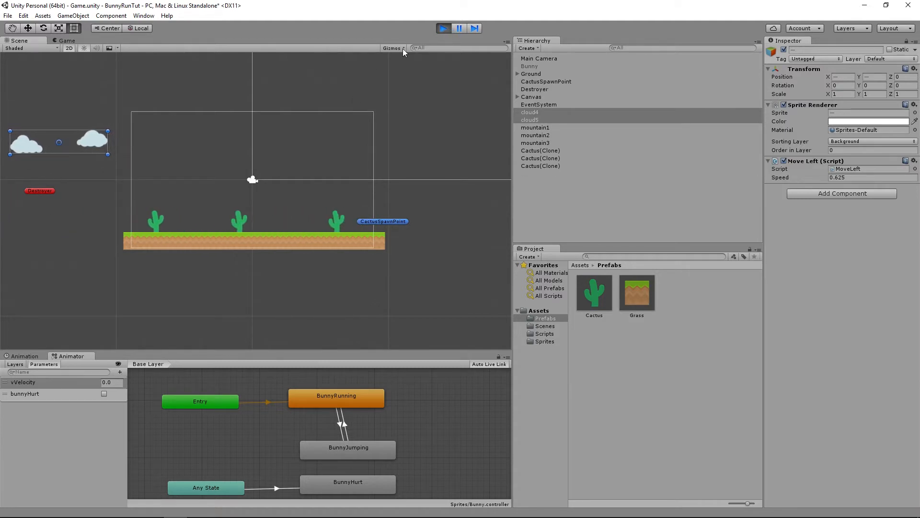
{"action": "left_click", "coordinate": [442, 29]}
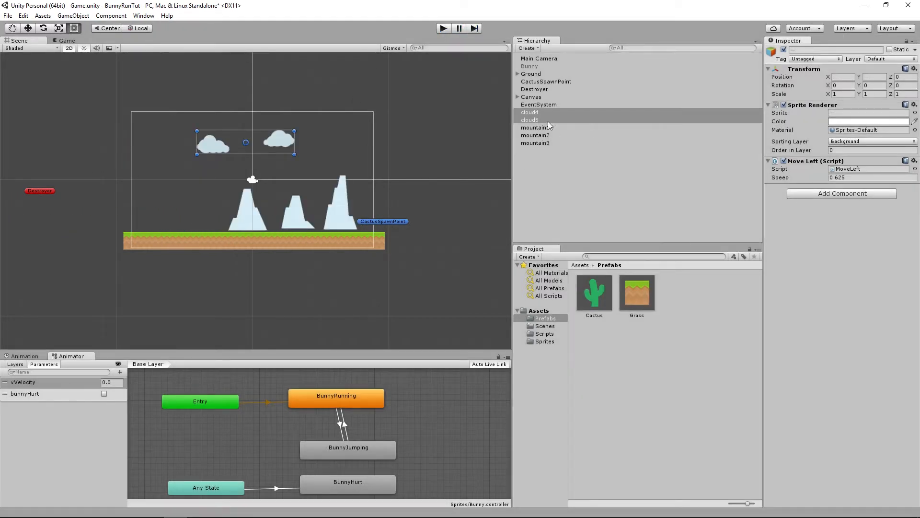
Step: Add a Box Collider 2D to both clouds and all three mountains together, and start a playtest
{"action": "left_click", "coordinate": [536, 143], "text": "shift"}
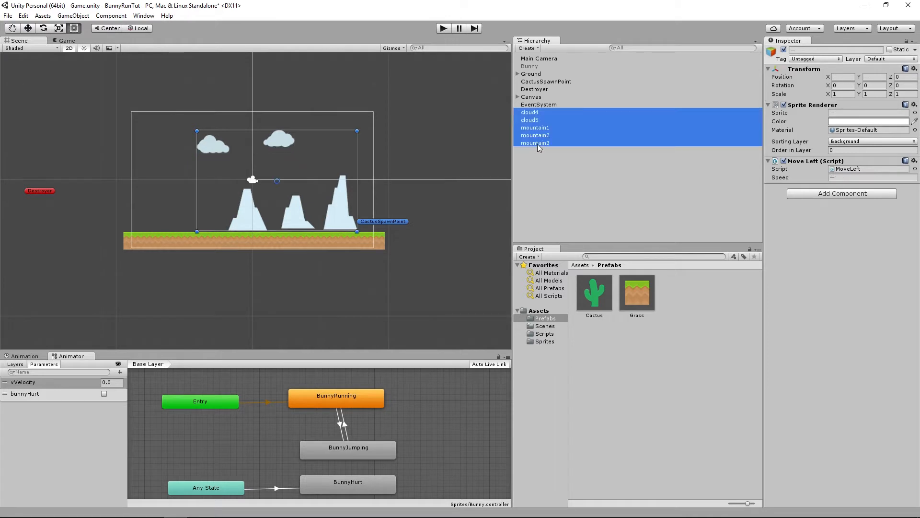
{"action": "left_click", "coordinate": [809, 195]}
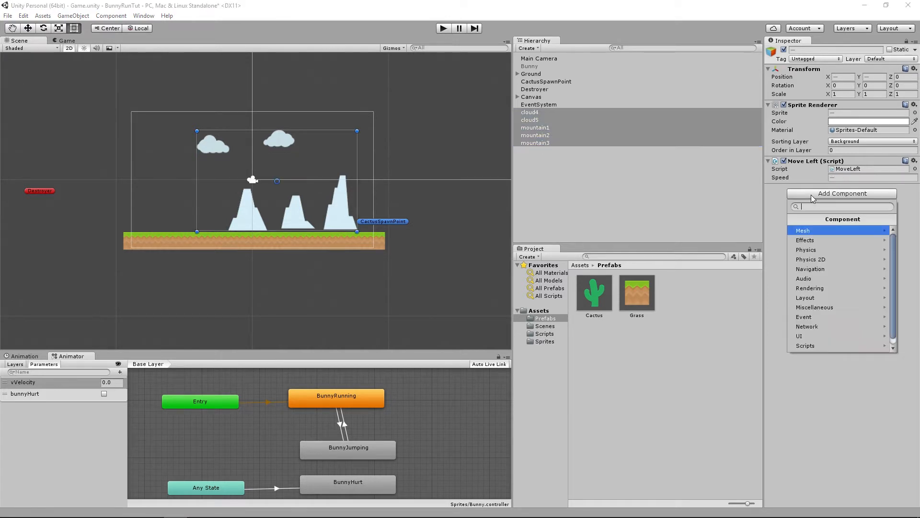
{"action": "left_click", "coordinate": [823, 260]}
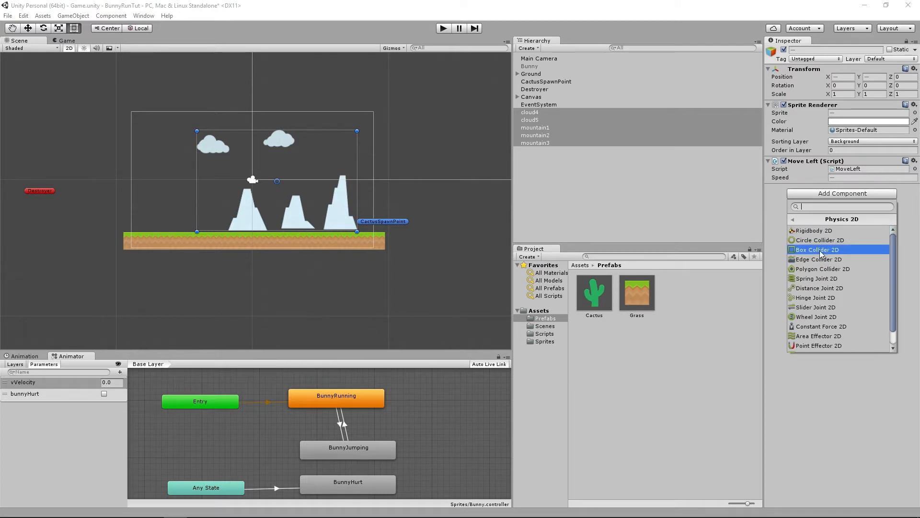
{"action": "left_click", "coordinate": [820, 250]}
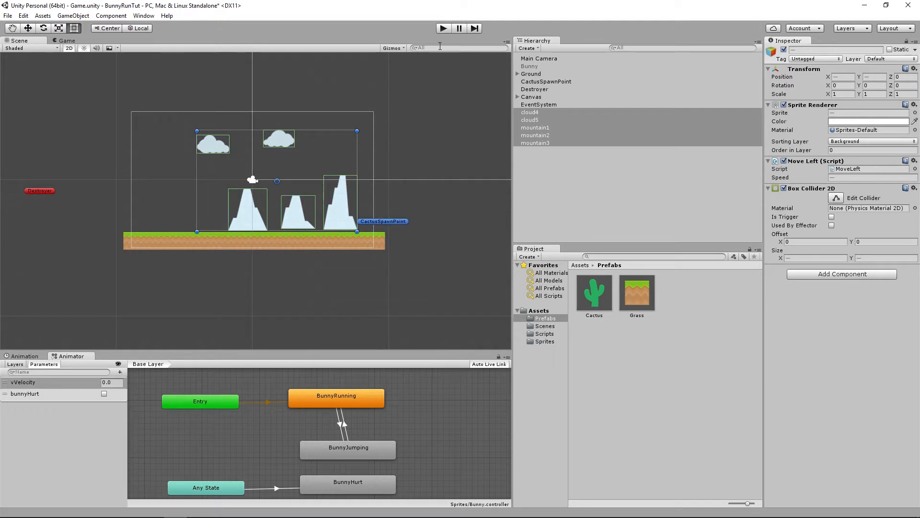
{"action": "left_click", "coordinate": [446, 29]}
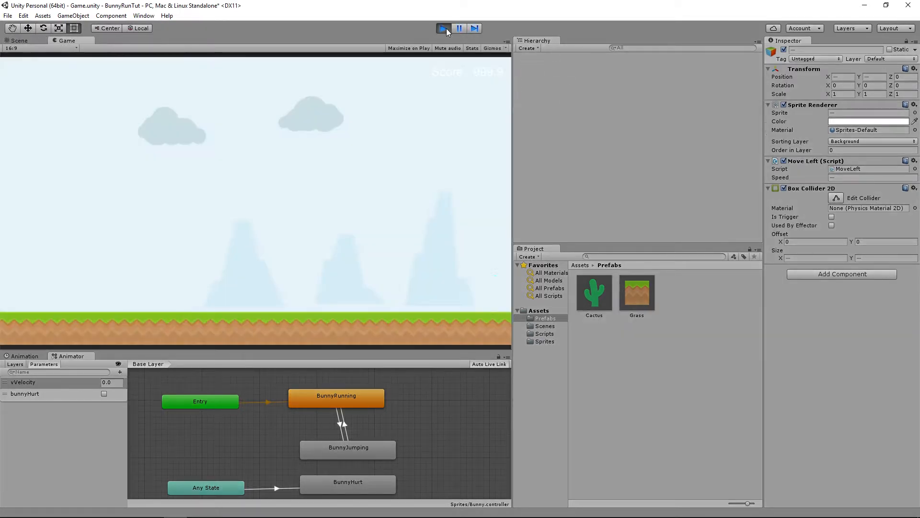
Step: Watch in the Scene view how the clouds and mountains interact with the Destroyer, and end the playtest
{"action": "left_click", "coordinate": [19, 42]}
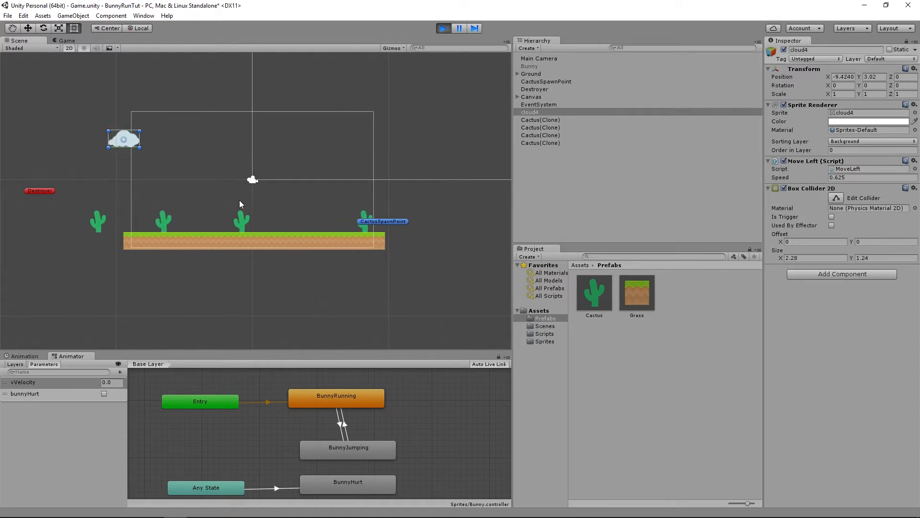
{"action": "left_click", "coordinate": [443, 29]}
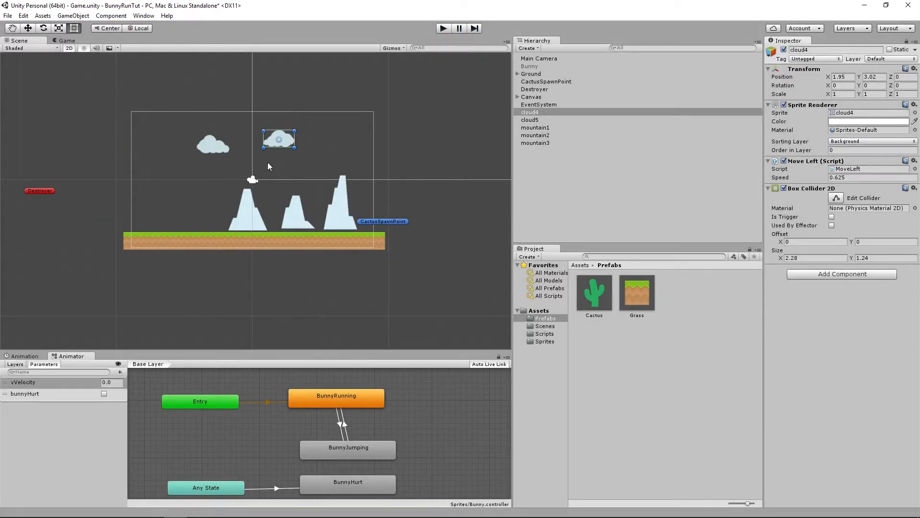
Step: Create separate prefabs from cloud4, cloud5, mountain1, mountain2 and mountain3 in the Prefabs folder
{"action": "left_click", "coordinate": [536, 144], "text": "shift"}
{"action": "left_click_drag", "start_coordinate": [533, 114], "coordinate": [673, 343]}
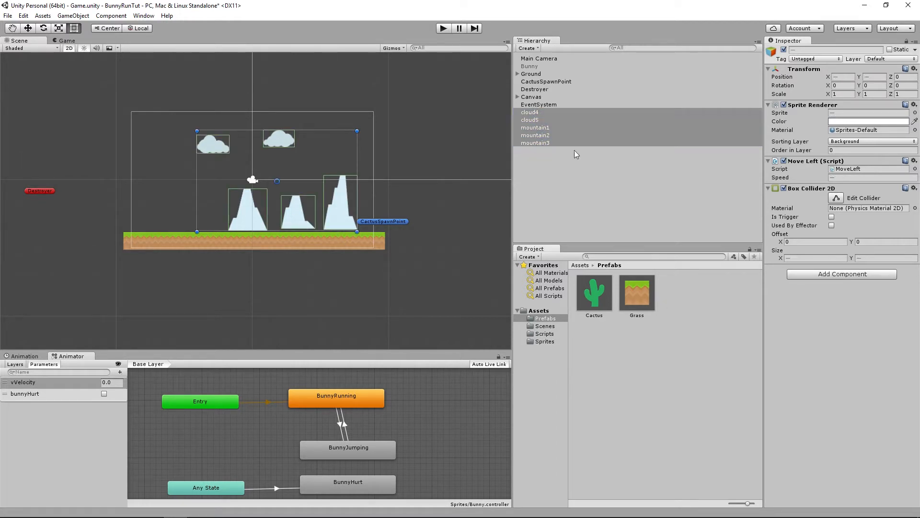
{"action": "left_click", "coordinate": [529, 113]}
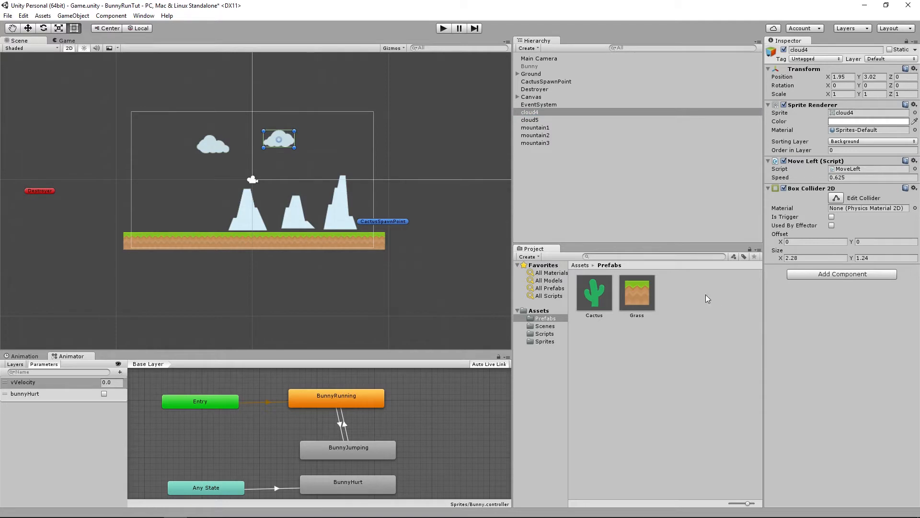
{"action": "left_click_drag", "start_coordinate": [705, 295], "coordinate": [705, 295]}
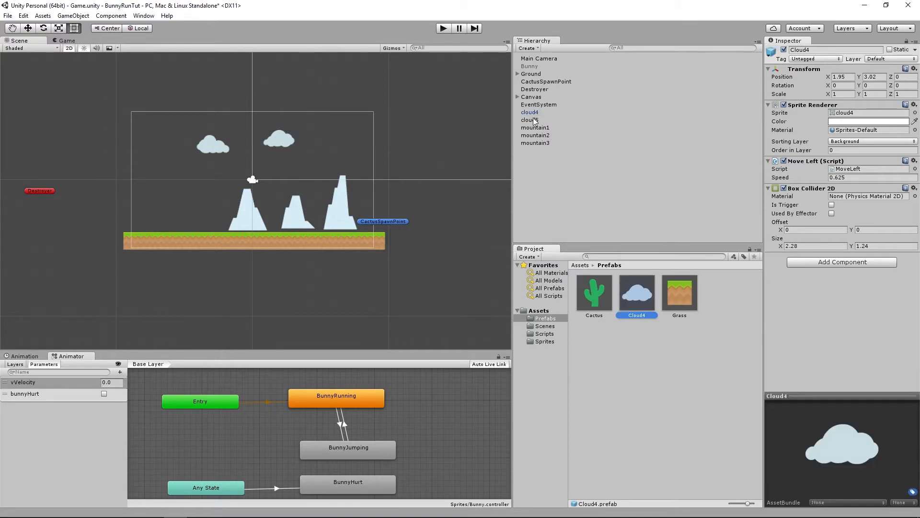
{"action": "left_click_drag", "start_coordinate": [534, 121], "coordinate": [677, 364]}
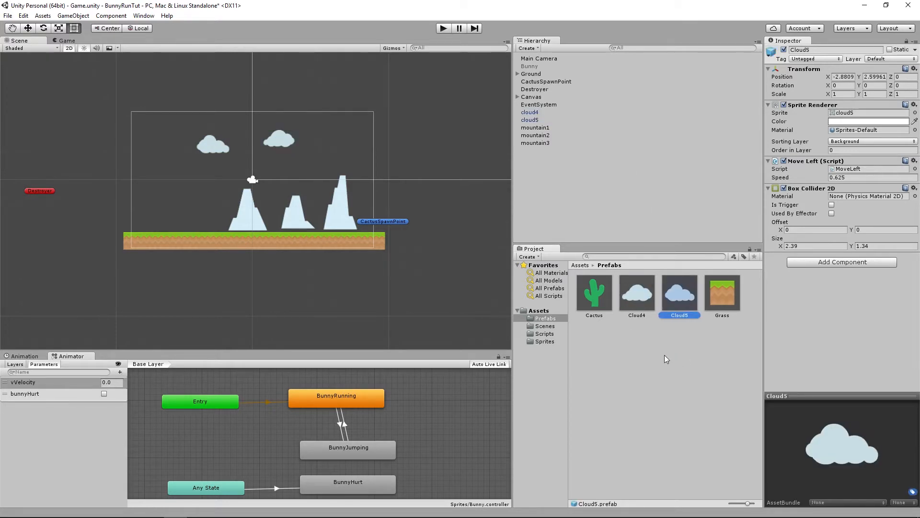
{"action": "left_click_drag", "start_coordinate": [534, 128], "coordinate": [631, 360]}
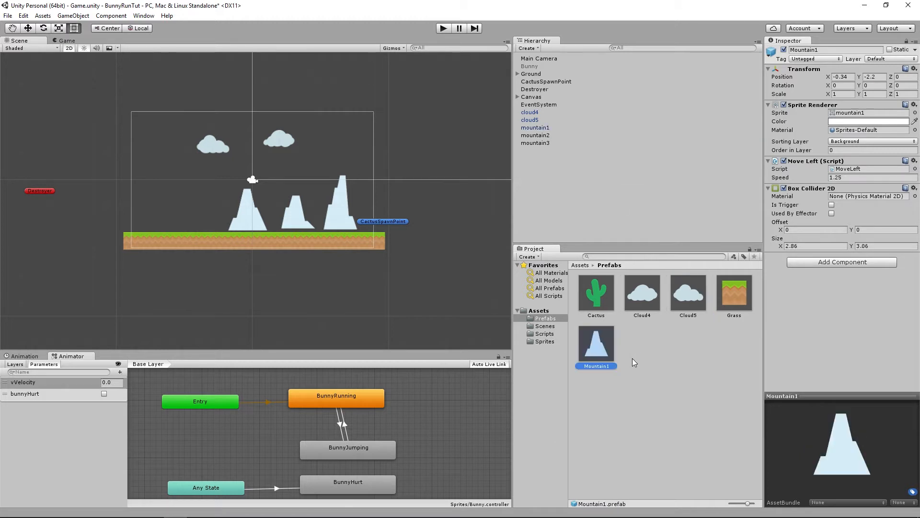
{"action": "left_click_drag", "start_coordinate": [535, 135], "coordinate": [646, 335]}
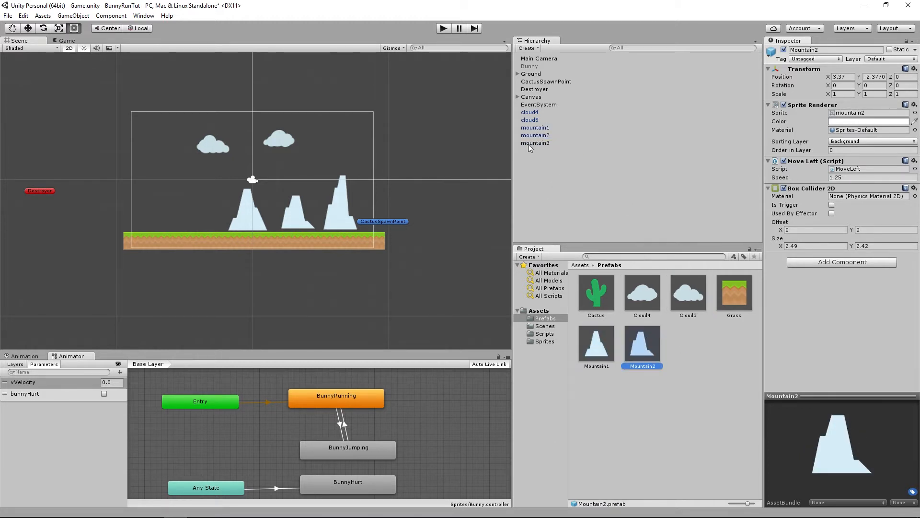
{"action": "left_click_drag", "start_coordinate": [528, 144], "coordinate": [677, 341]}
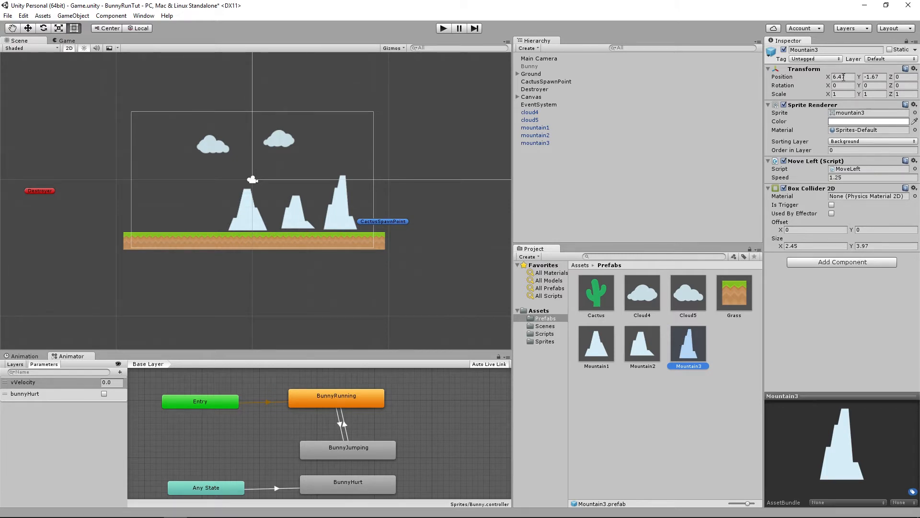
Step: Delete both clouds and all three mountains from the scene, and review the settings of their prefabs
{"action": "left_click", "coordinate": [530, 112]}
{"action": "left_click", "coordinate": [534, 143], "text": "shift"}
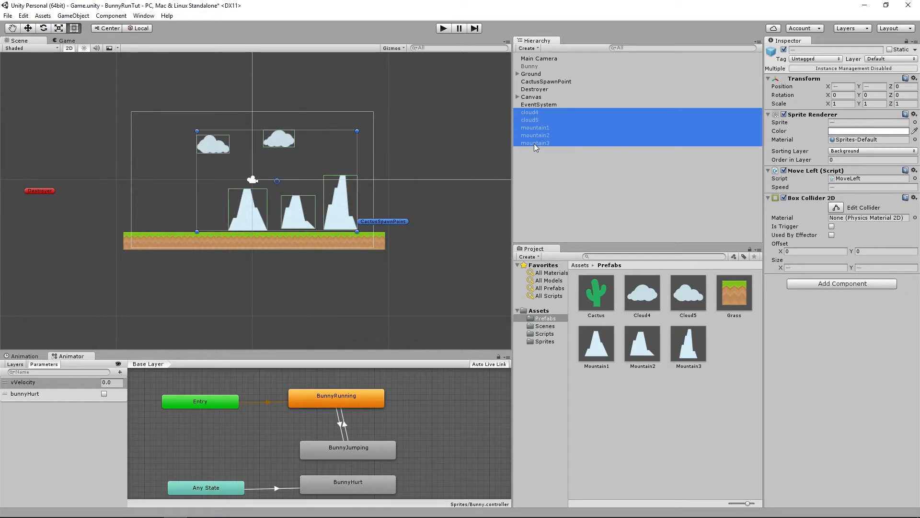
{"action": "key", "text": "Delete"}
{"action": "left_click", "coordinate": [649, 296]}
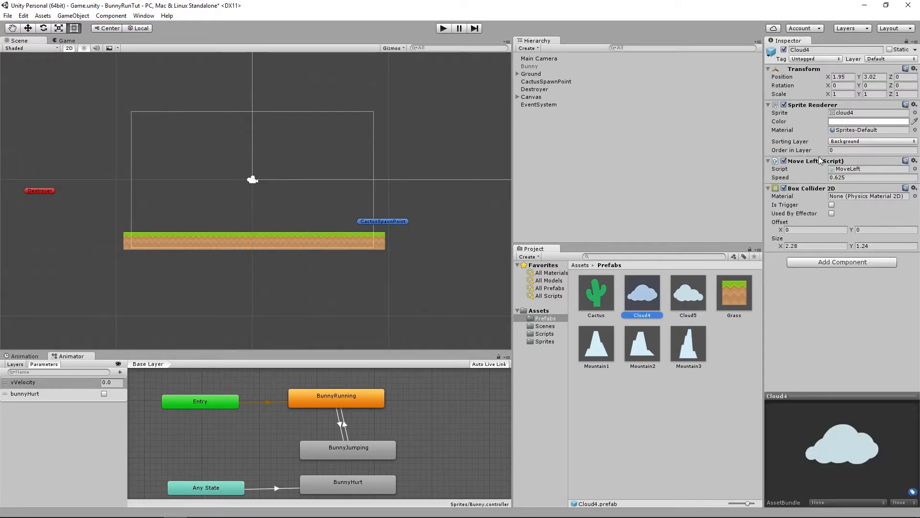
{"action": "left_click", "coordinate": [683, 299]}
{"action": "left_click", "coordinate": [691, 341]}
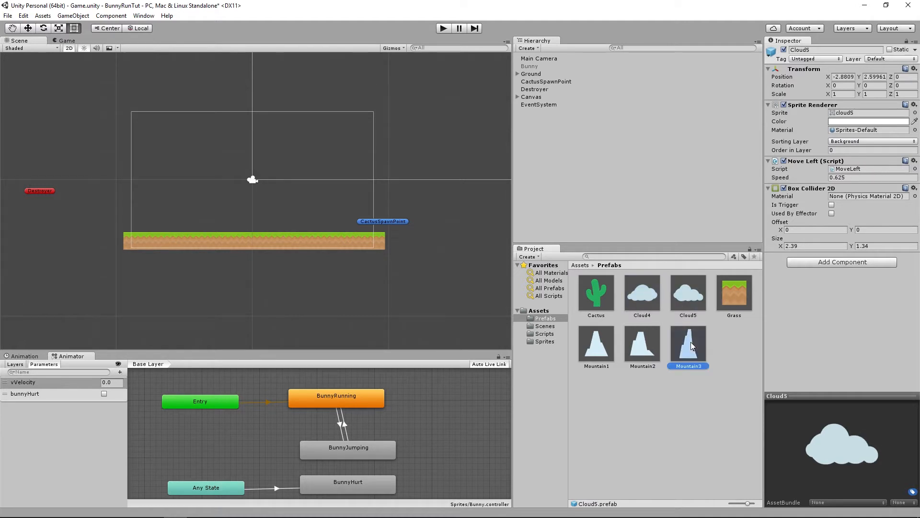
{"action": "left_click", "coordinate": [653, 347]}
{"action": "left_click", "coordinate": [588, 353]}
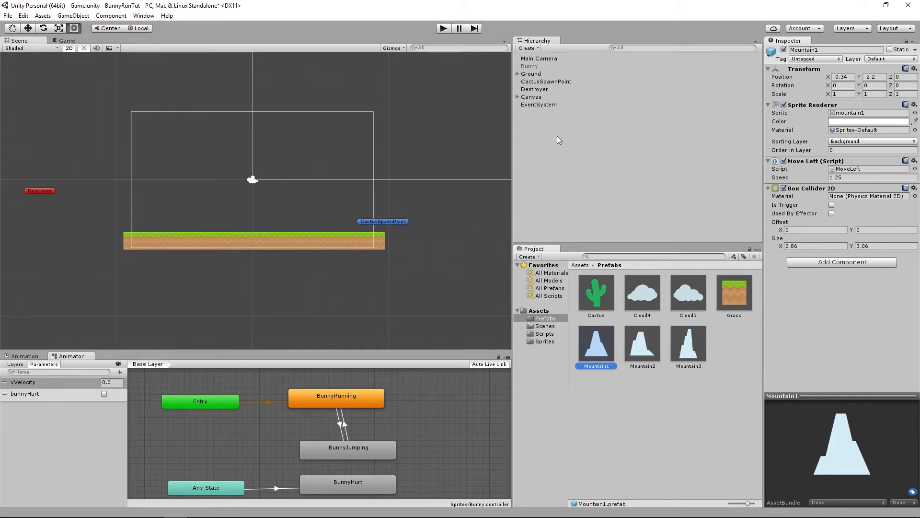
Step: Create an empty root game object named Cloud4Spawner and give it a blue label icon
{"action": "right_click", "coordinate": [537, 127]}
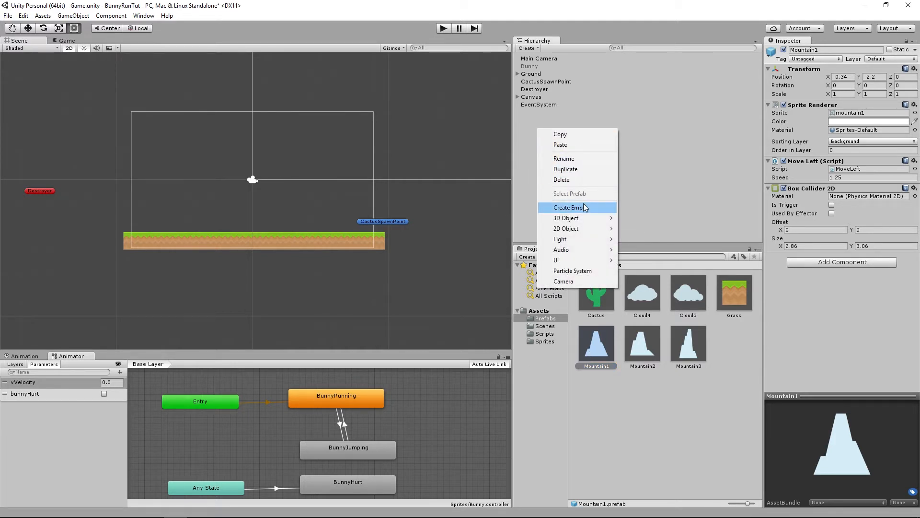
{"action": "left_click", "coordinate": [536, 114]}
{"action": "right_click", "coordinate": [537, 118]}
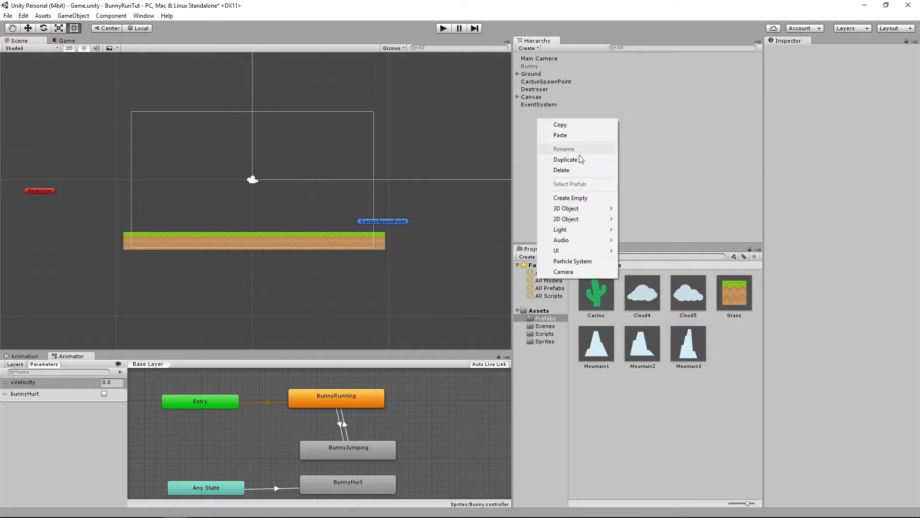
{"action": "left_click", "coordinate": [585, 199]}
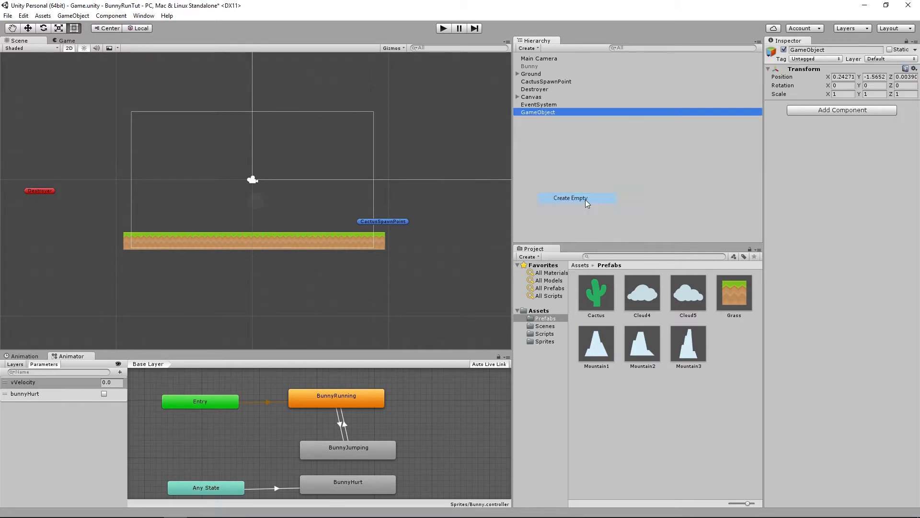
{"action": "left_click", "coordinate": [839, 49]}
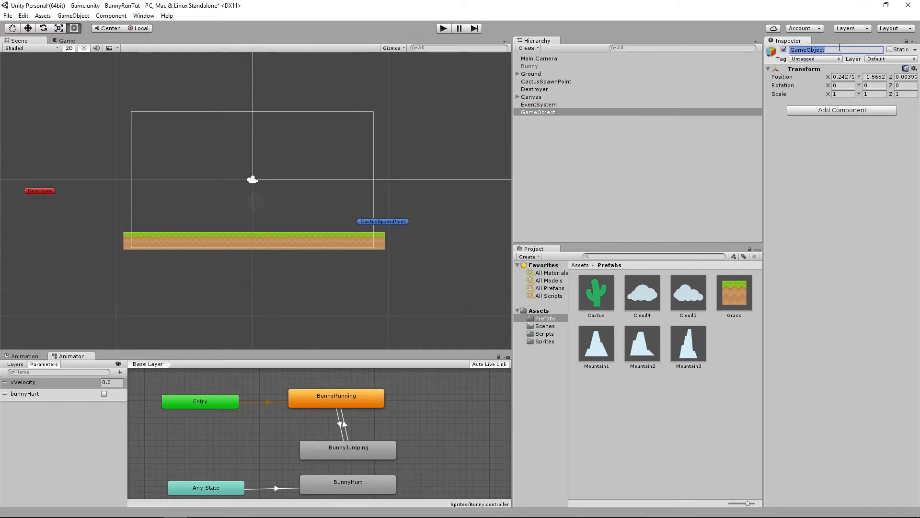
{"action": "type", "text": "Cloud4Spawner"}
{"action": "key", "text": "Return"}
{"action": "left_click", "coordinate": [773, 53]}
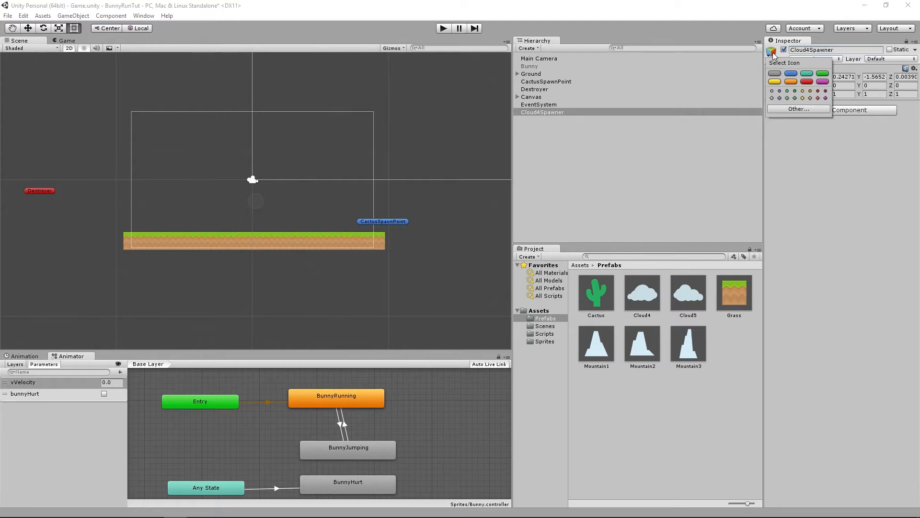
{"action": "left_click", "coordinate": [791, 73]}
Step: Move Cloud4Spawner just outside the camera frame, above the cactus spawn point, at about X 10.3, Y 3.8
{"action": "left_click", "coordinate": [27, 30]}
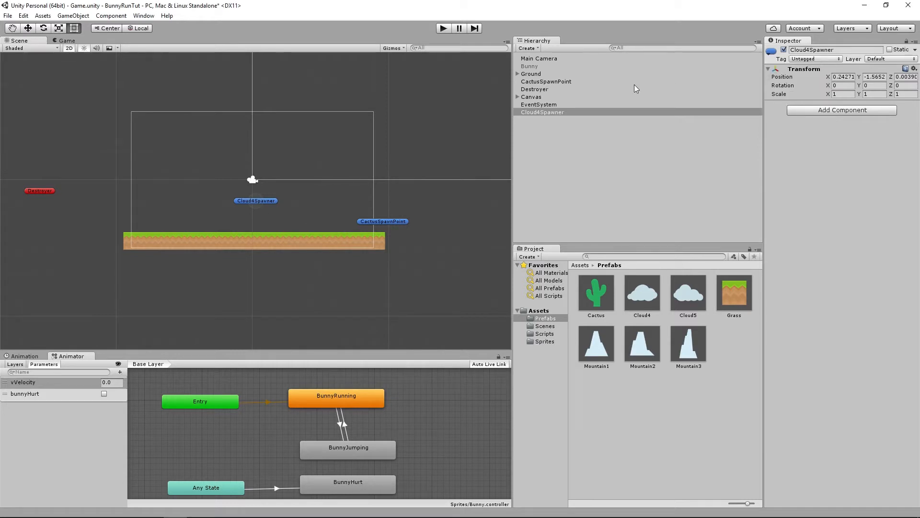
{"action": "left_click", "coordinate": [27, 30]}
{"action": "left_click_drag", "start_coordinate": [250, 166], "coordinate": [257, 92]}
{"action": "left_click_drag", "start_coordinate": [295, 130], "coordinate": [431, 130]}
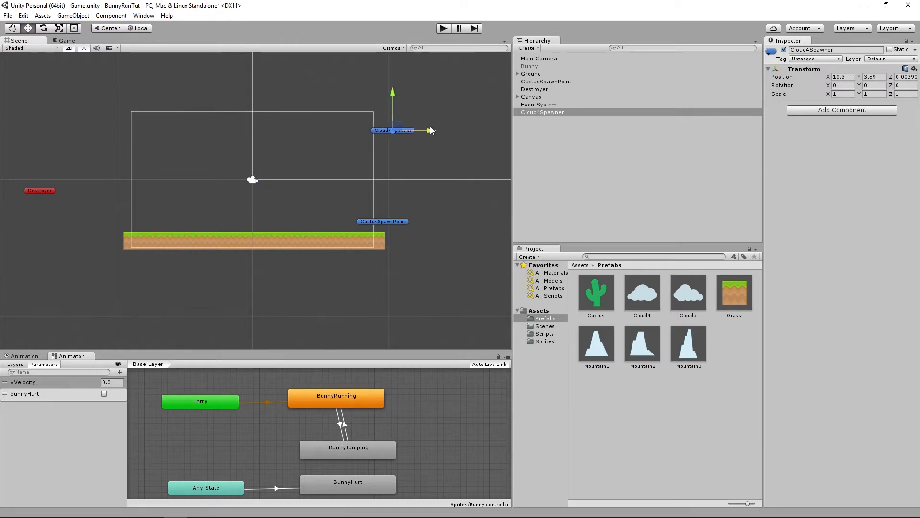
{"action": "left_click_drag", "start_coordinate": [394, 91], "coordinate": [392, 89]}
Step: Add the PrefabSpawner script to Cloud4Spawner, as on CactusSpawnPoint, and assign the Cloud4 prefab as its Prefab To Spawn
{"action": "left_click", "coordinate": [548, 83]}
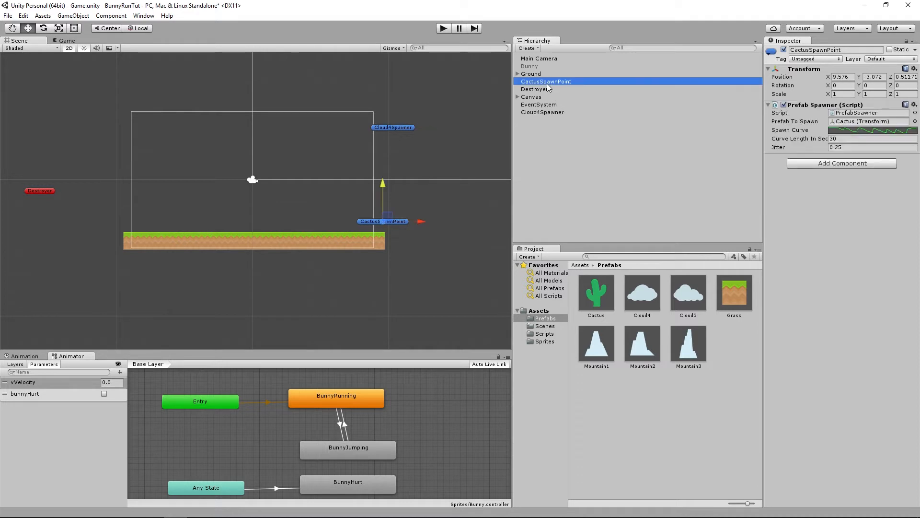
{"action": "left_click", "coordinate": [553, 114]}
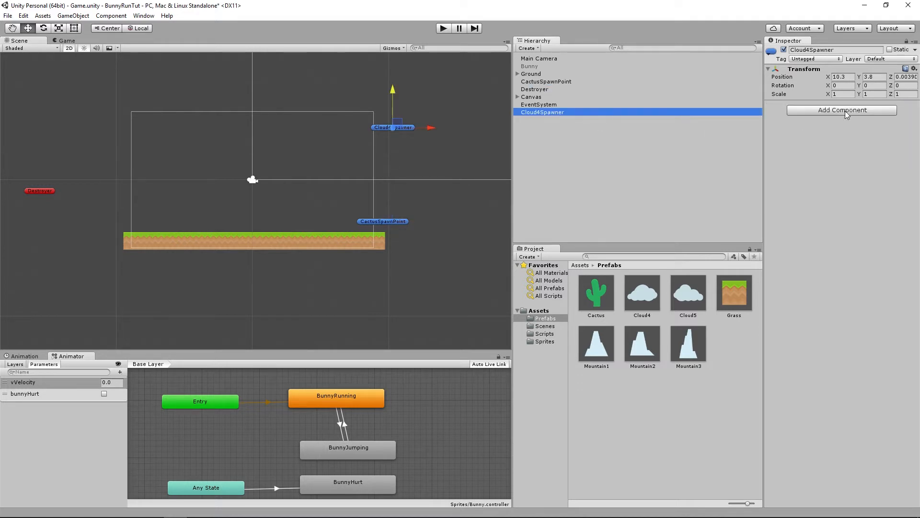
{"action": "left_click", "coordinate": [547, 335]}
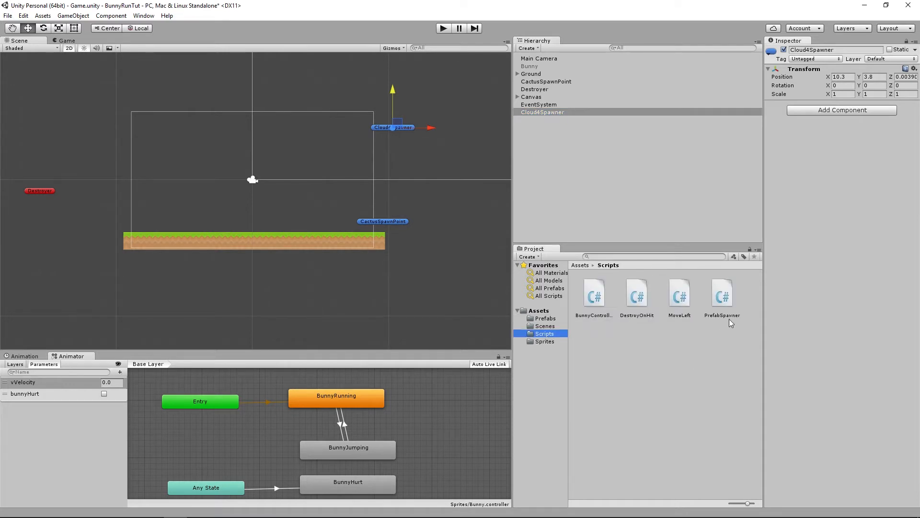
{"action": "left_click_drag", "start_coordinate": [722, 295], "coordinate": [852, 227]}
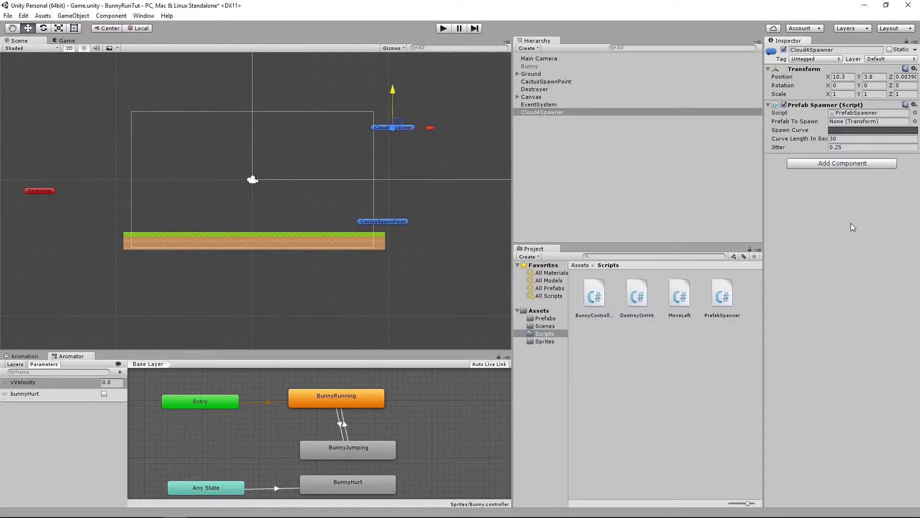
{"action": "left_click", "coordinate": [545, 319]}
{"action": "left_click_drag", "start_coordinate": [643, 301], "coordinate": [862, 123]}
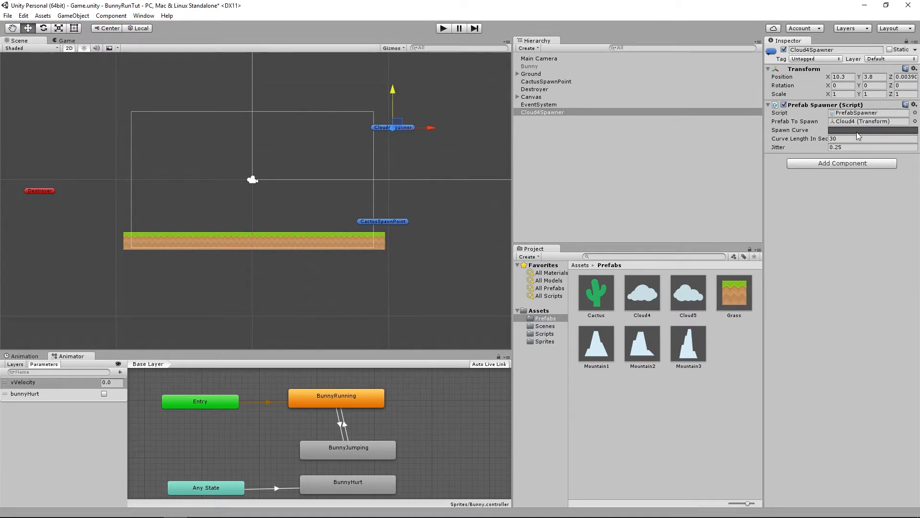
Step: Draw a flat spawn curve for Cloud4Spawner with keys at a value of about 1.0 at times 0 and 1
{"action": "left_click", "coordinate": [855, 130]}
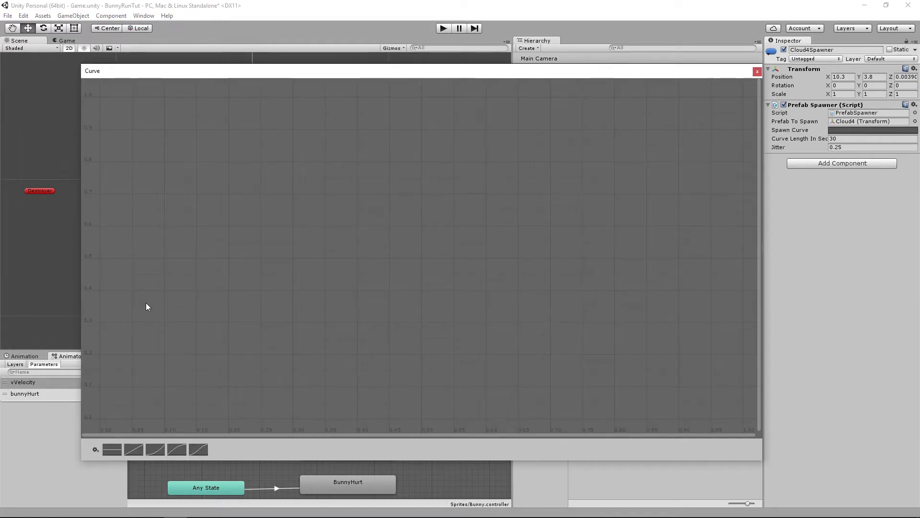
{"action": "double_click", "coordinate": [100, 98]}
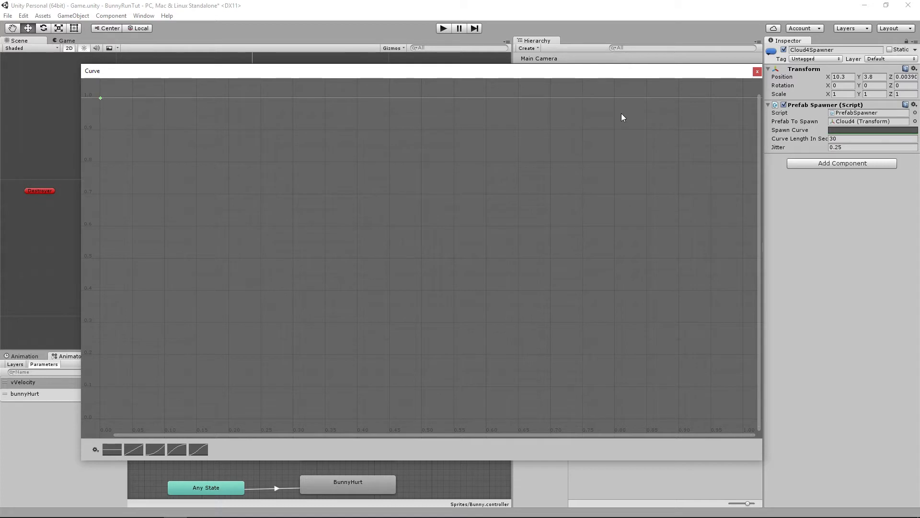
{"action": "scroll", "coordinate": [562, 360], "scroll_direction": "down", "scroll_amount": 3}
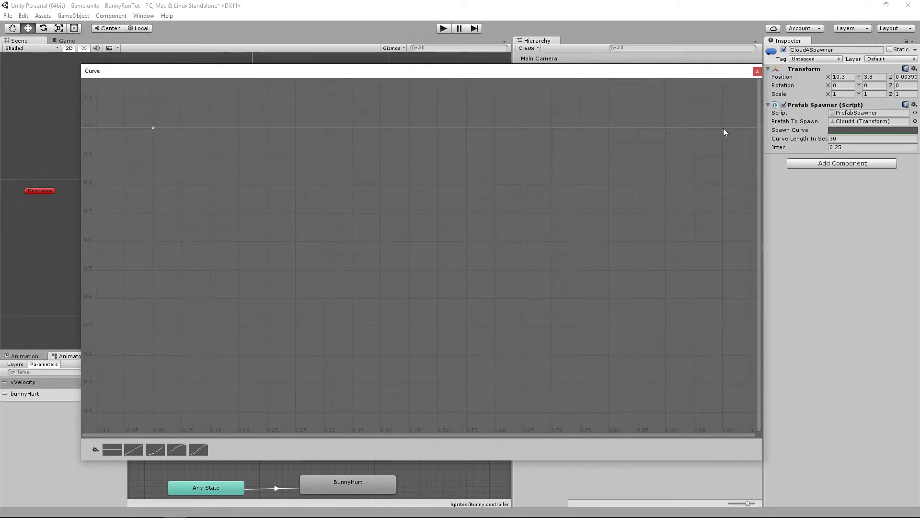
{"action": "double_click", "coordinate": [723, 128]}
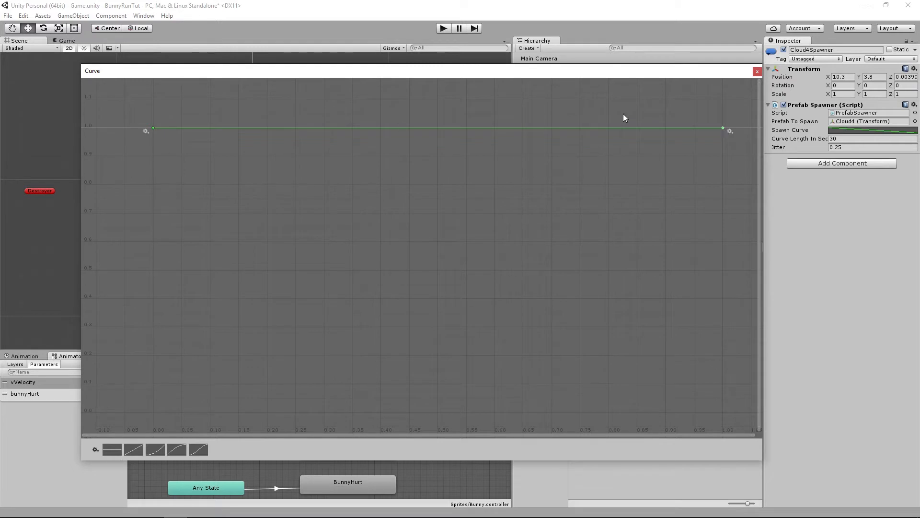
{"action": "left_click", "coordinate": [757, 72]}
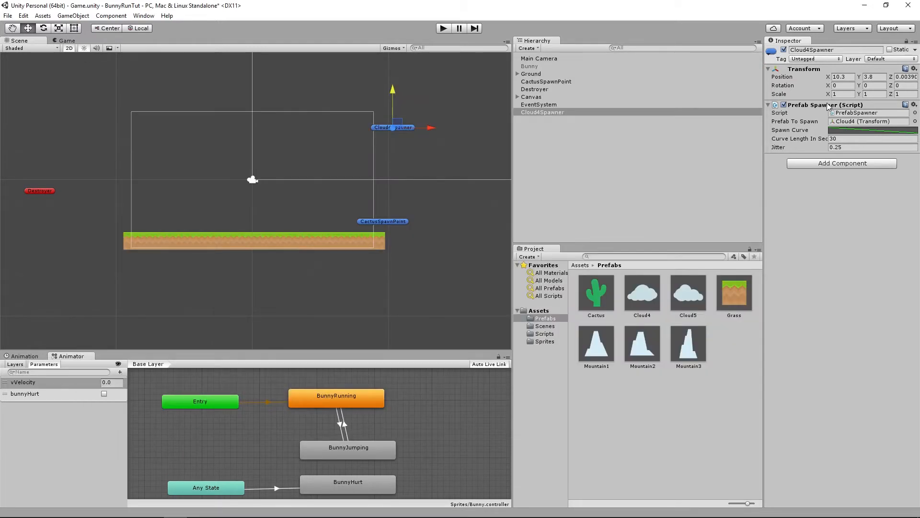
Step: Fine-tune the start and end keys of Cloud4Spawner's spawn curve to sit near 1.0
{"action": "left_click", "coordinate": [850, 129]}
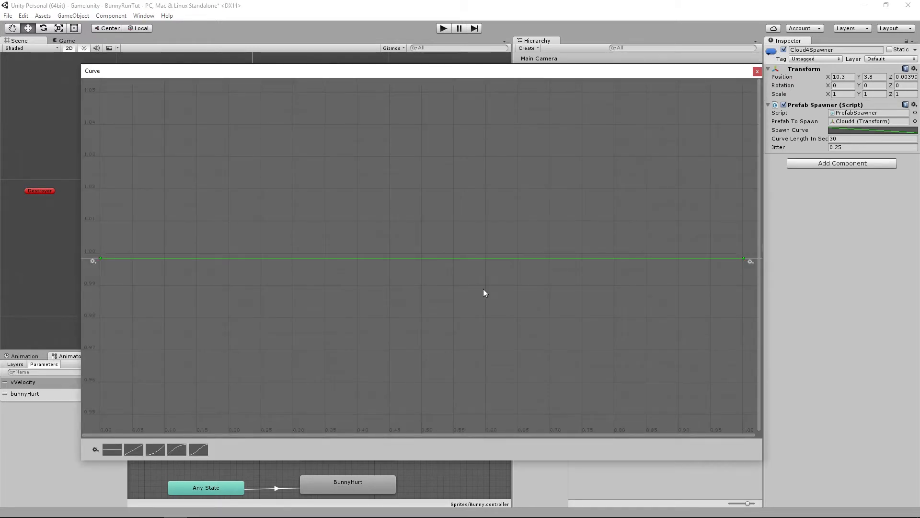
{"action": "scroll", "coordinate": [484, 294], "scroll_direction": "down", "scroll_amount": 2}
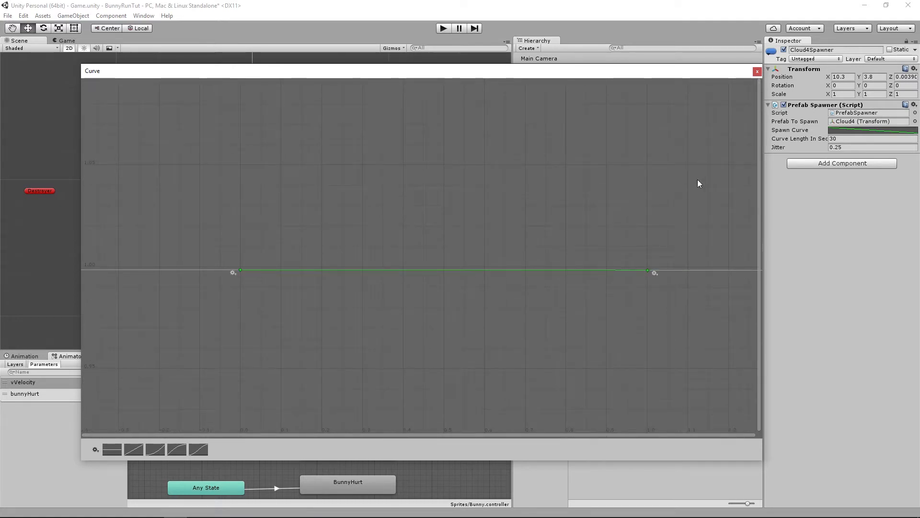
{"action": "left_click_drag", "start_coordinate": [647, 270], "coordinate": [646, 269]}
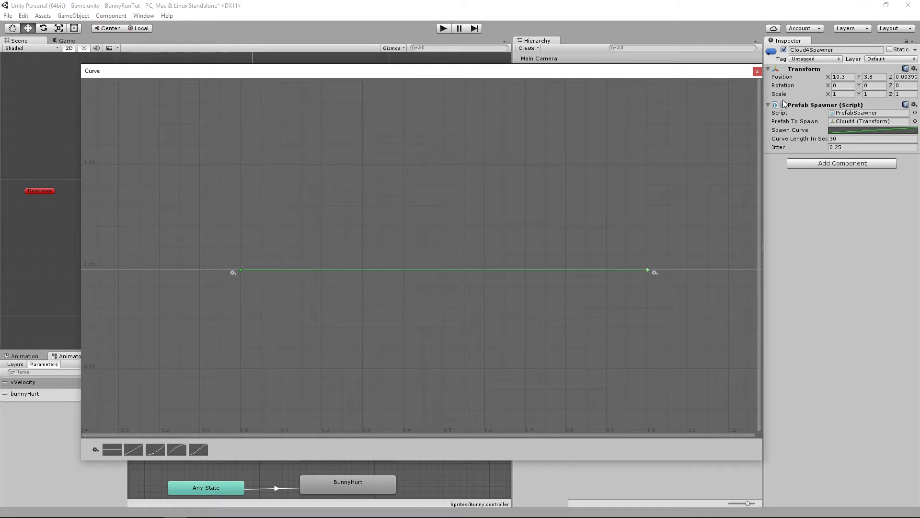
{"action": "left_click_drag", "start_coordinate": [240, 270], "coordinate": [243, 267]}
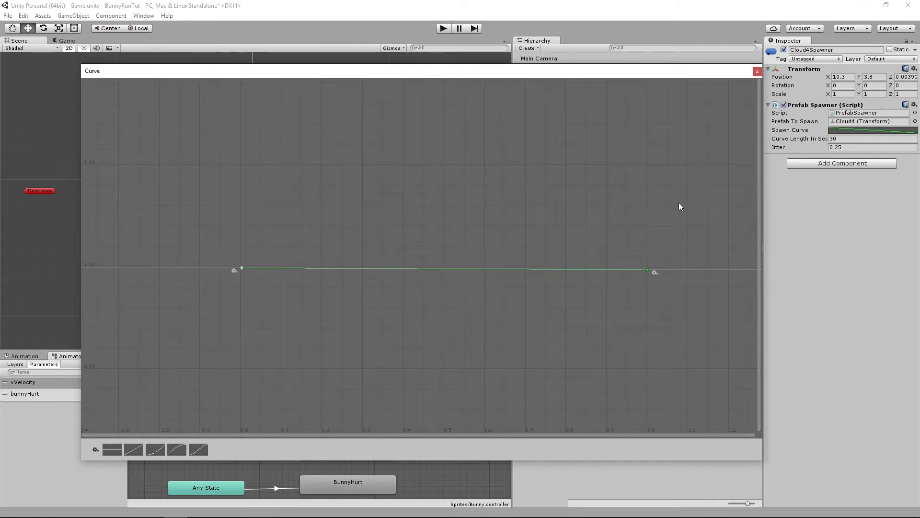
{"action": "left_click", "coordinate": [757, 71]}
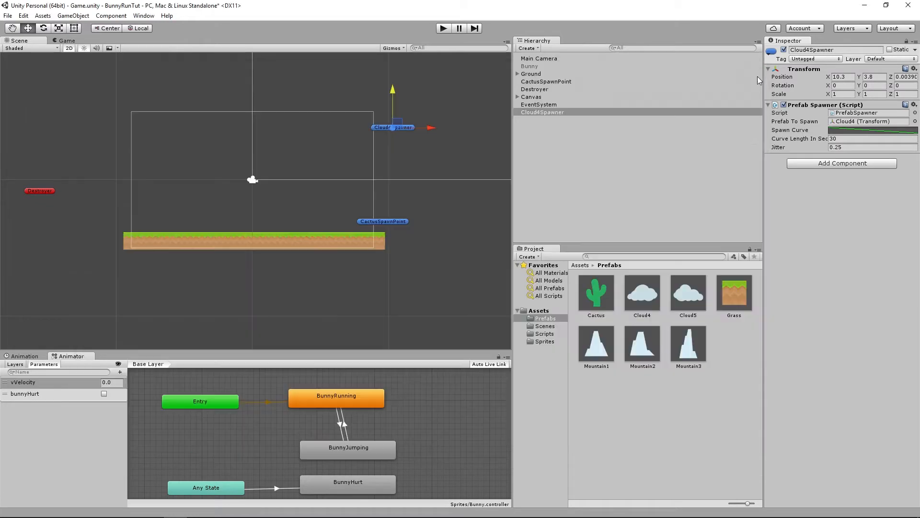
Step: Play-test the game to see how often Cloud4 clouds spawn, and stop it
{"action": "left_click", "coordinate": [441, 29]}
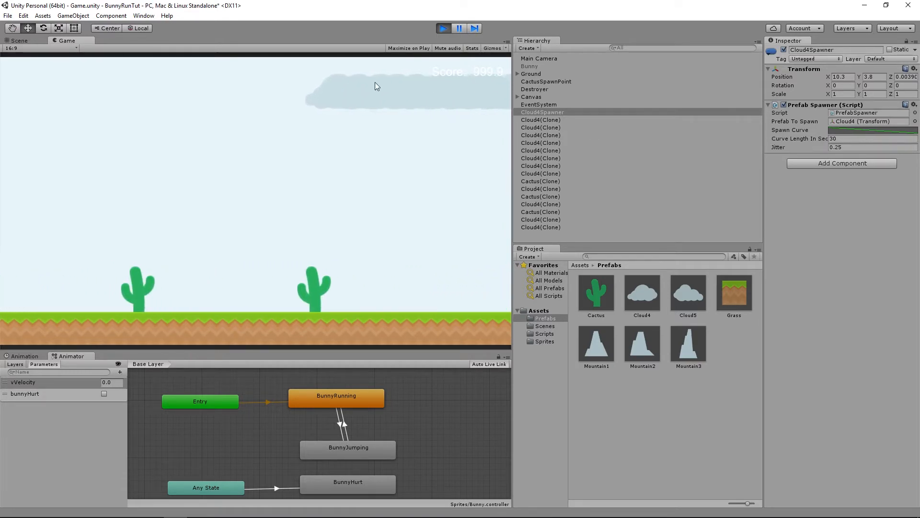
{"action": "left_click", "coordinate": [442, 28]}
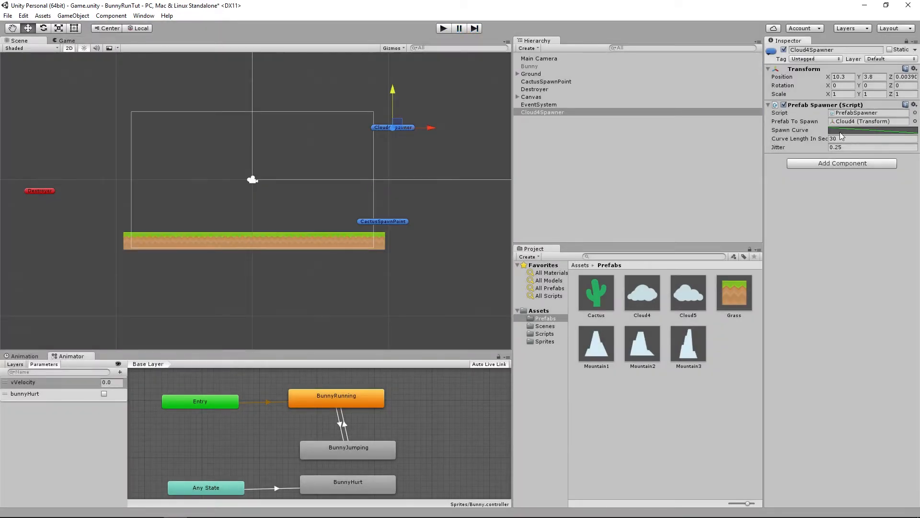
Step: Open Cloud4Spawner's spawn curve and raise its start key to a value of about 1.04
{"action": "left_click", "coordinate": [839, 131]}
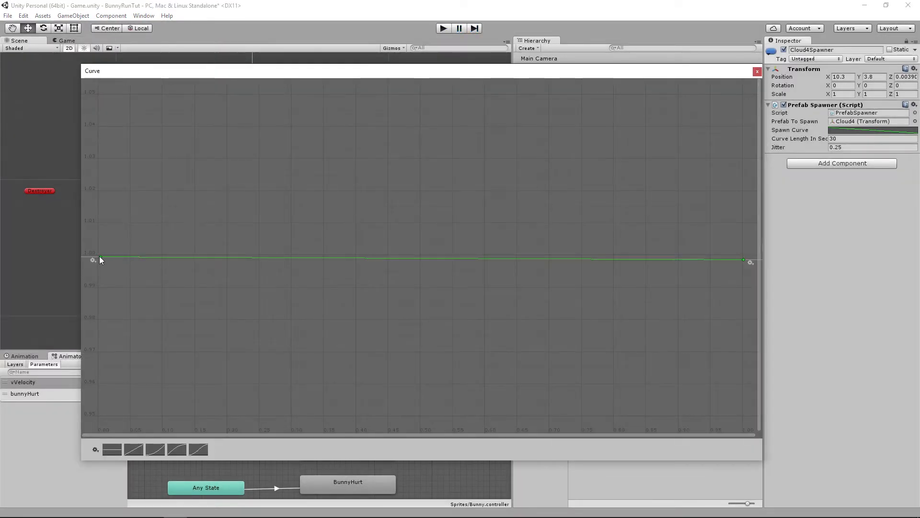
{"action": "mouse_move", "coordinate": [99, 256]}
{"action": "left_mouse_down"}
{"action": "mouse_move", "coordinate": [104, 241]}
{"action": "mouse_move", "coordinate": [99, 254]}
{"action": "left_mouse_up"}
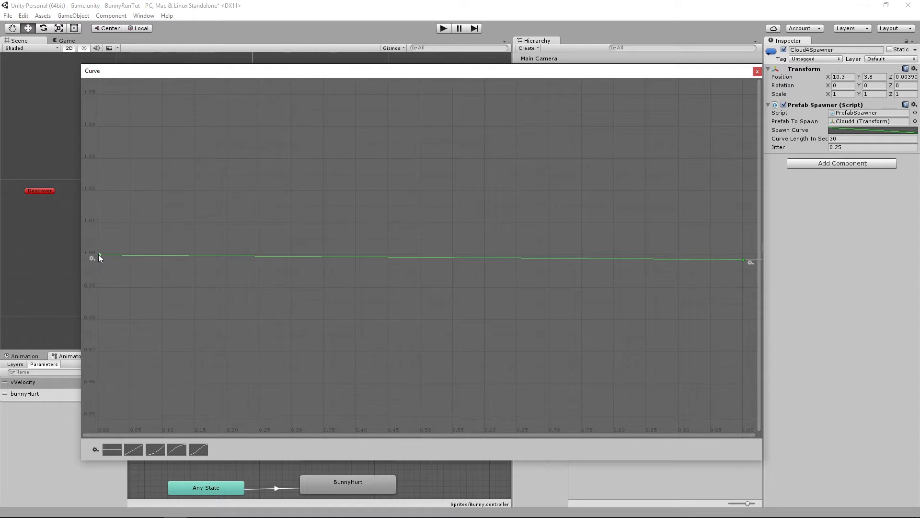
{"action": "left_click_drag", "start_coordinate": [98, 254], "coordinate": [108, 126]}
{"action": "scroll", "coordinate": [153, 200], "scroll_direction": "down", "scroll_amount": 6}
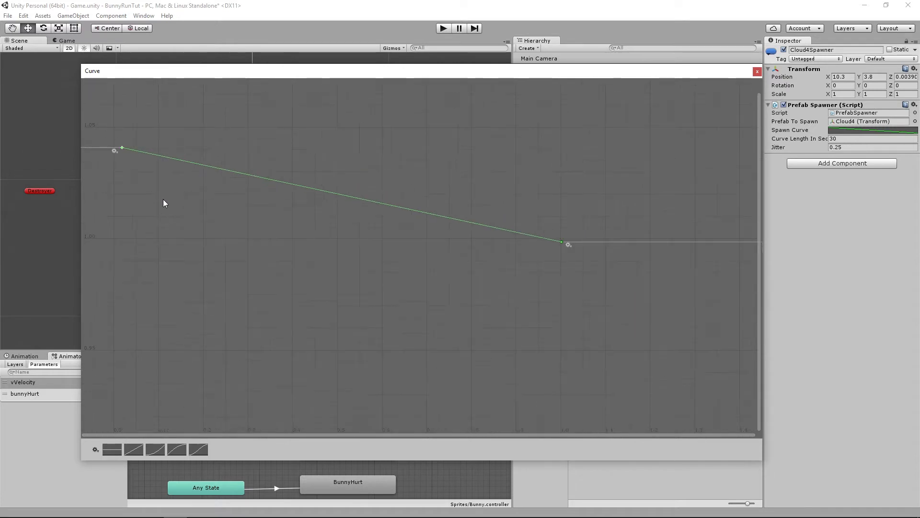
{"action": "scroll", "coordinate": [190, 211], "scroll_direction": "down", "scroll_amount": 2}
{"action": "scroll", "coordinate": [186, 211], "scroll_direction": "up", "scroll_amount": 5}
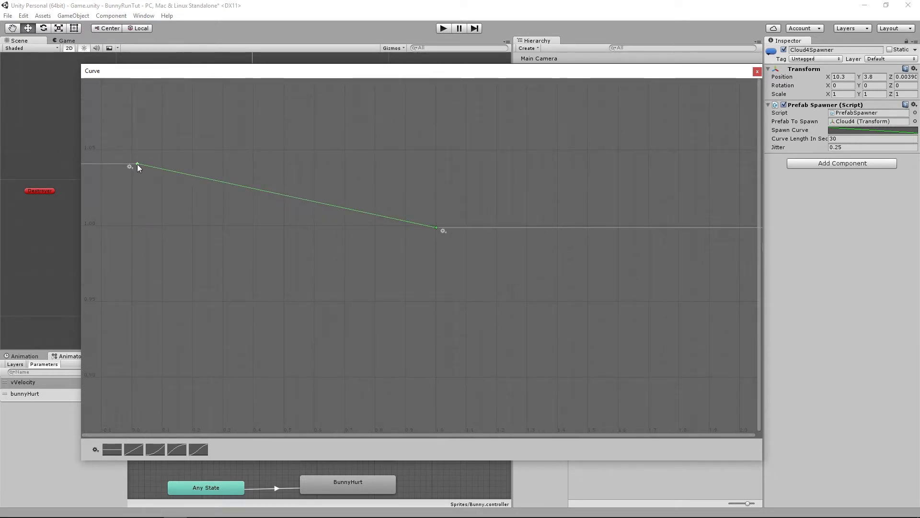
Step: Set the start key of Cloud4Spawner's spawn curve to time 0 and value 10
{"action": "right_click", "coordinate": [137, 164]}
{"action": "left_click", "coordinate": [165, 181]}
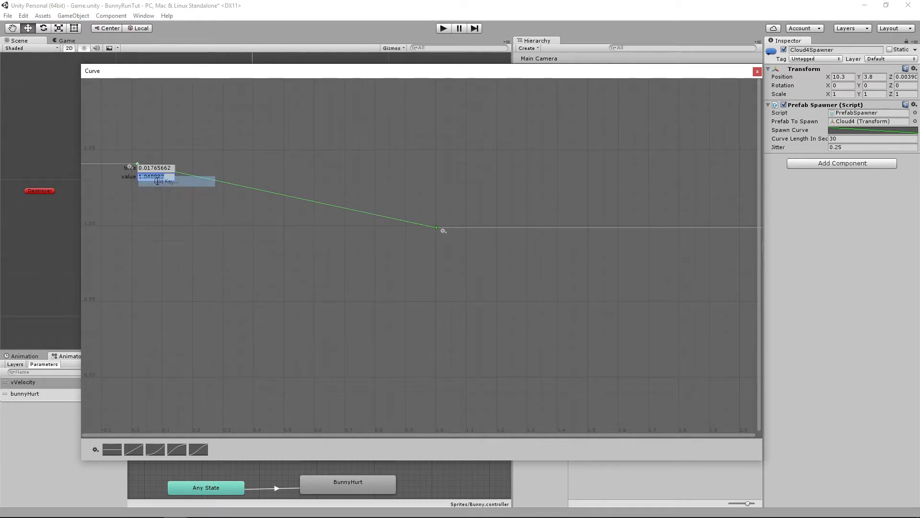
{"action": "left_click_drag", "start_coordinate": [171, 167], "coordinate": [140, 168]}
{"action": "type", "text": "0"}
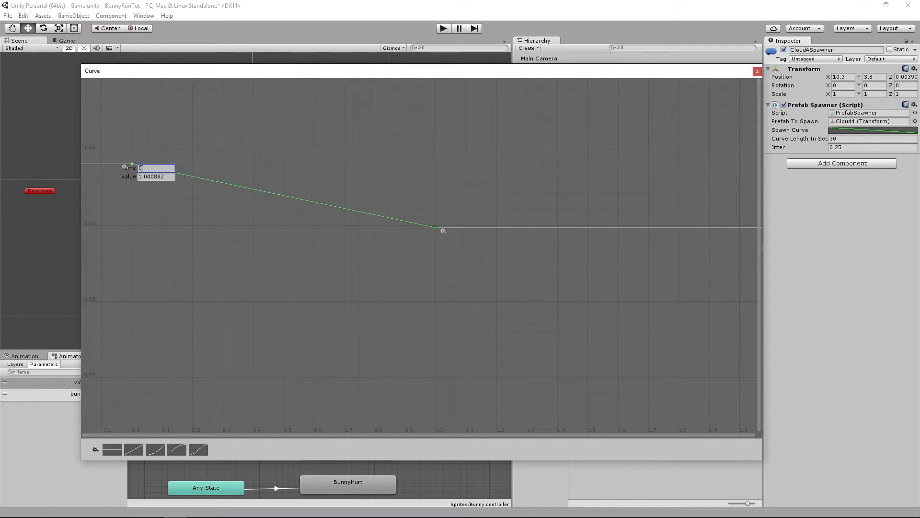
{"action": "key", "text": "Tab"}
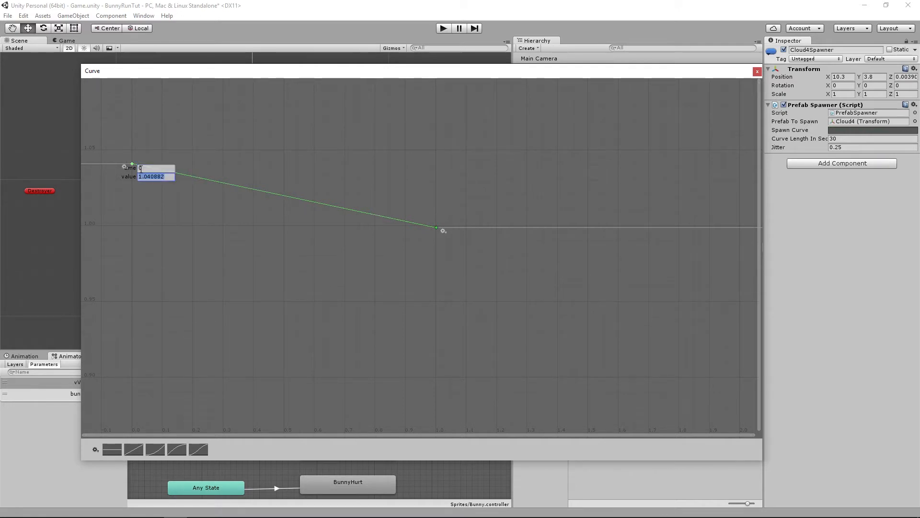
{"action": "type", "text": "10"}
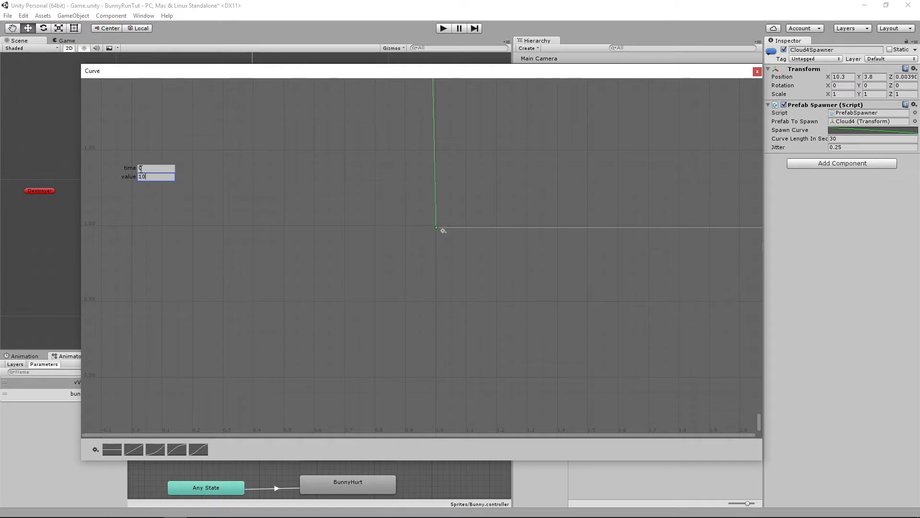
{"action": "scroll", "coordinate": [141, 169], "scroll_direction": "up", "scroll_amount": 1}
{"action": "left_click", "coordinate": [222, 197]}
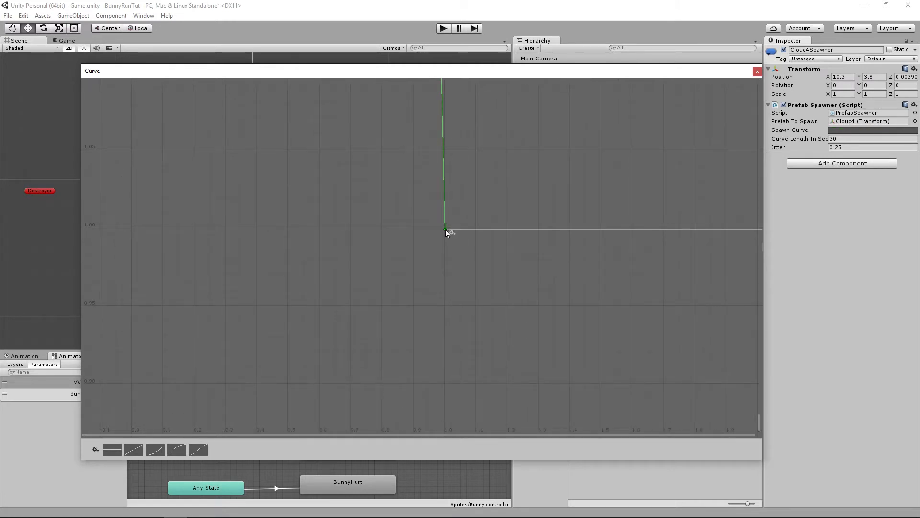
Step: Set the end key of Cloud4Spawner's spawn curve to time 1 and value 10
{"action": "right_click", "coordinate": [445, 230]}
{"action": "left_click", "coordinate": [464, 243]}
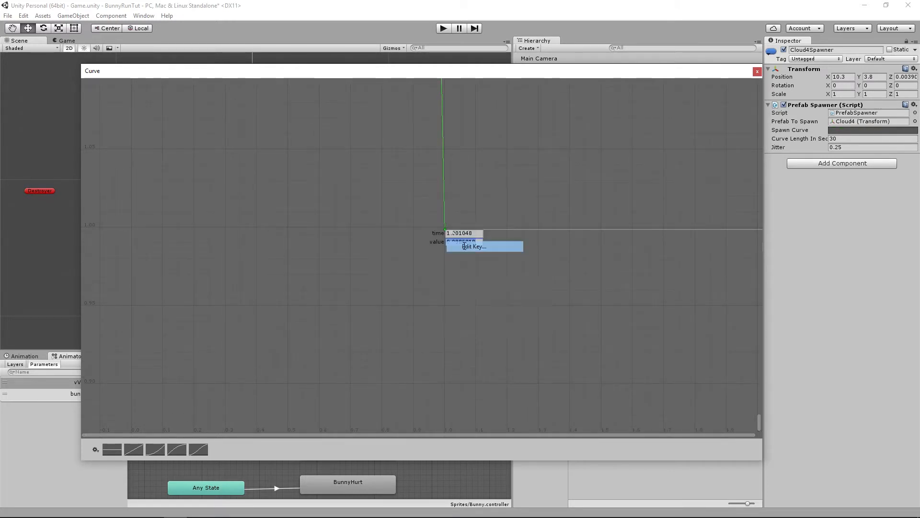
{"action": "left_click", "coordinate": [475, 234]}
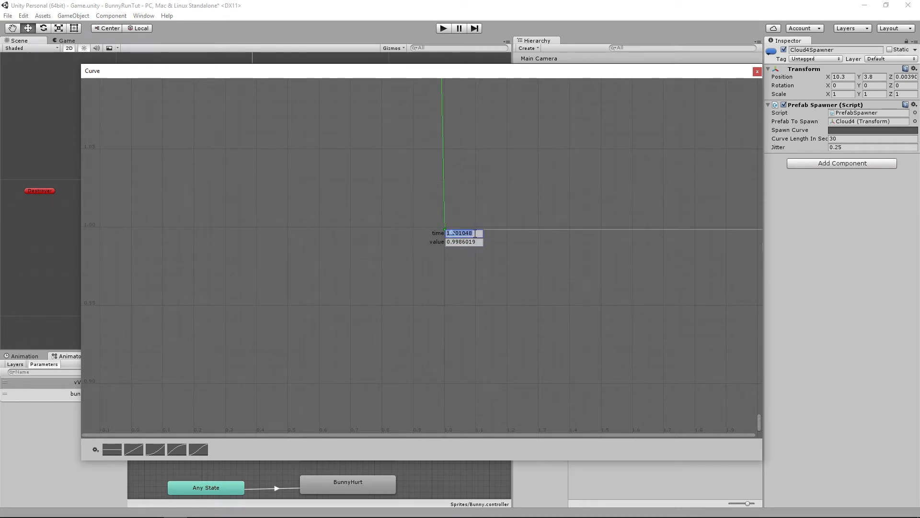
{"action": "type", "text": "1"}
{"action": "key", "text": "Return"}
{"action": "right_click", "coordinate": [445, 229]}
{"action": "left_click", "coordinate": [463, 244]}
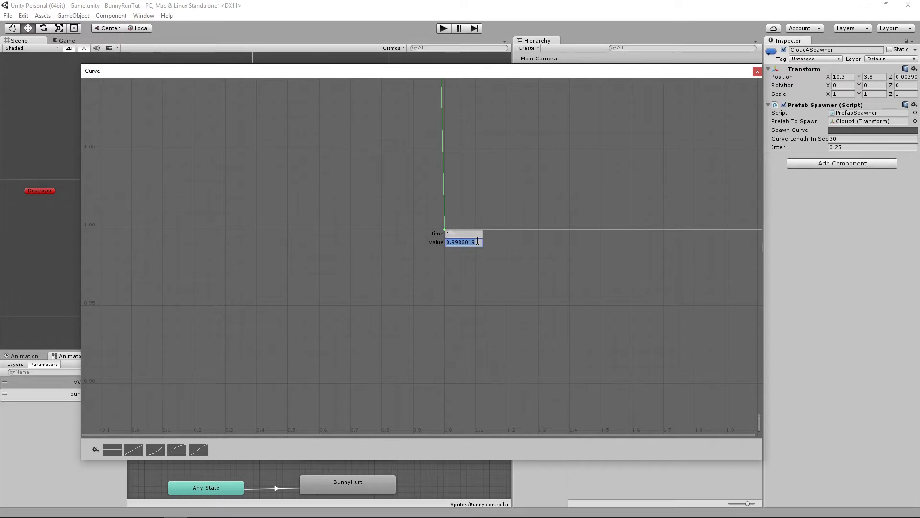
{"action": "left_click_drag", "start_coordinate": [474, 242], "coordinate": [446, 242]}
{"action": "type", "text": "10"}
{"action": "key", "text": "Return"}
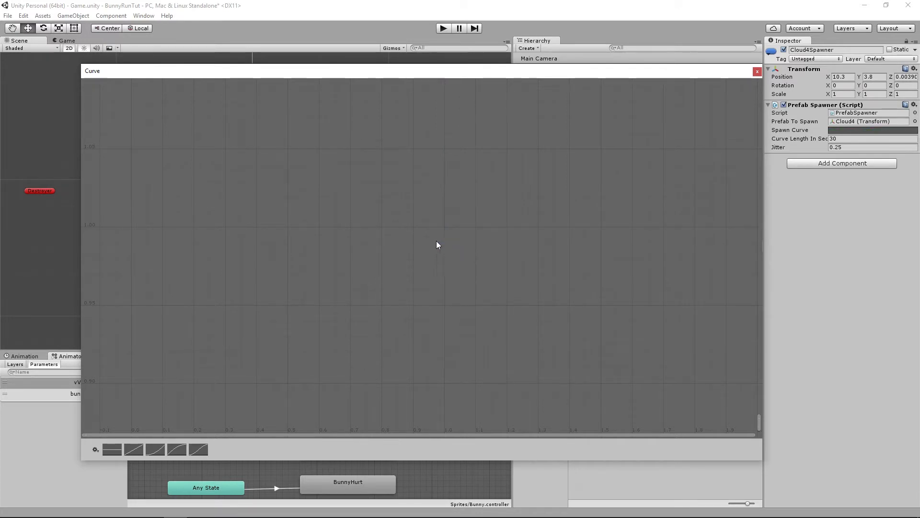
Step: Add a middle key to Cloud4Spawner's spawn curve at time 0.5 with a value of 15
{"action": "scroll", "coordinate": [341, 223], "scroll_direction": "down", "scroll_amount": 15}
{"action": "scroll", "coordinate": [362, 275], "scroll_direction": "down", "scroll_amount": 10}
{"action": "scroll", "coordinate": [388, 378], "scroll_direction": "down", "scroll_amount": 10}
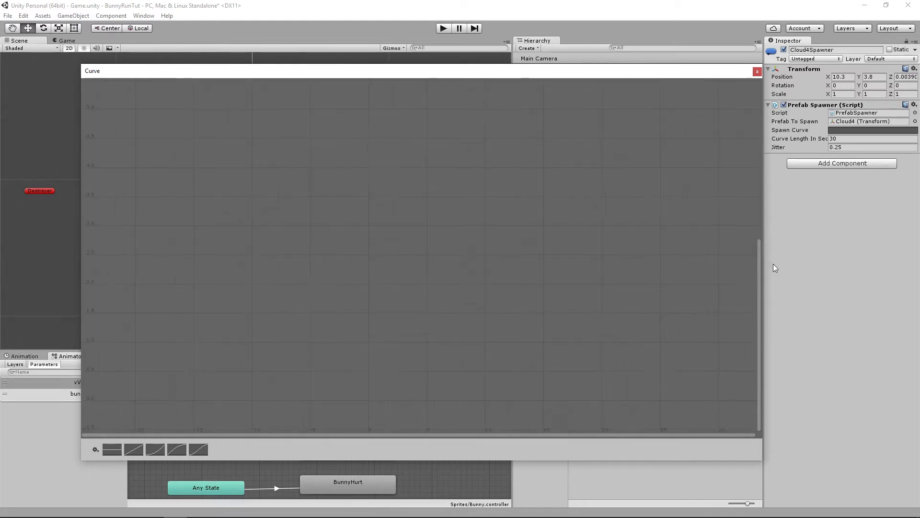
{"action": "left_click_drag", "start_coordinate": [758, 288], "coordinate": [771, 117]}
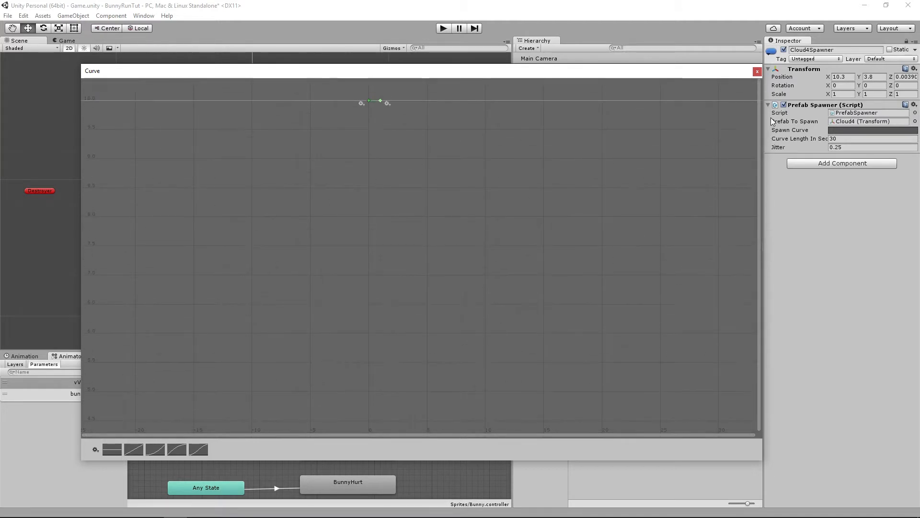
{"action": "scroll", "coordinate": [471, 152], "scroll_direction": "up", "scroll_amount": 5}
{"action": "scroll", "coordinate": [472, 152], "scroll_direction": "up", "scroll_amount": 4}
{"action": "middle_click_drag", "start_coordinate": [265, 113], "coordinate": [416, 315]}
{"action": "scroll", "coordinate": [410, 302], "scroll_direction": "up", "scroll_amount": 5}
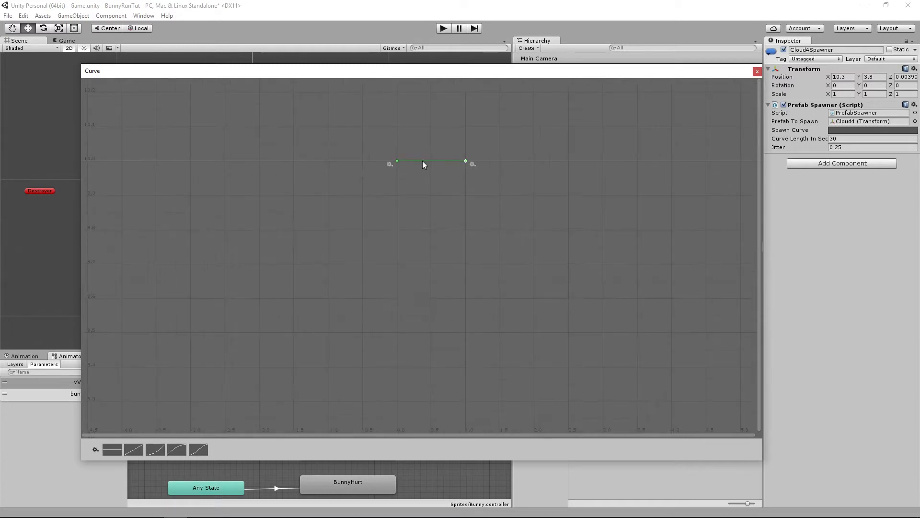
{"action": "middle_click_drag", "start_coordinate": [438, 203], "coordinate": [458, 246]}
{"action": "scroll", "coordinate": [459, 246], "scroll_direction": "down", "scroll_amount": 2}
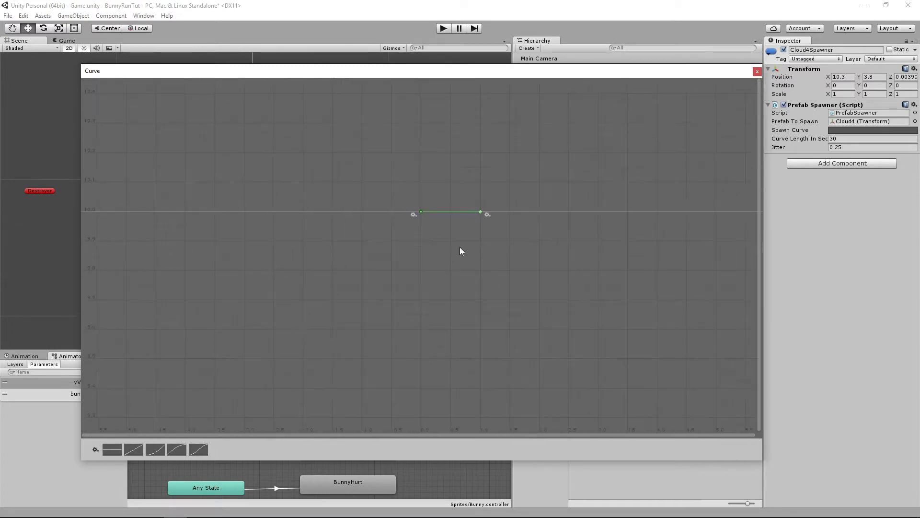
{"action": "scroll", "coordinate": [460, 246], "scroll_direction": "up", "scroll_amount": 2}
{"action": "scroll", "coordinate": [458, 250], "scroll_direction": "up", "scroll_amount": 1}
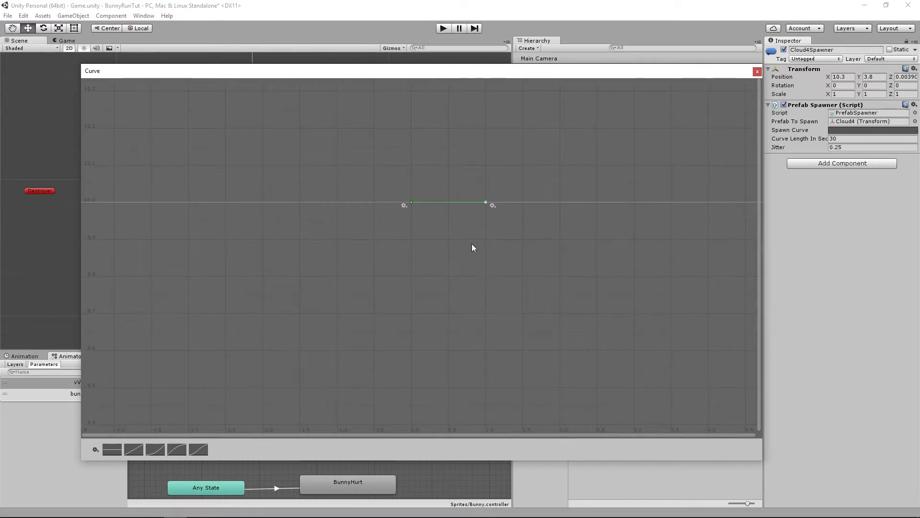
{"action": "middle_click_drag", "start_coordinate": [471, 244], "coordinate": [421, 283]}
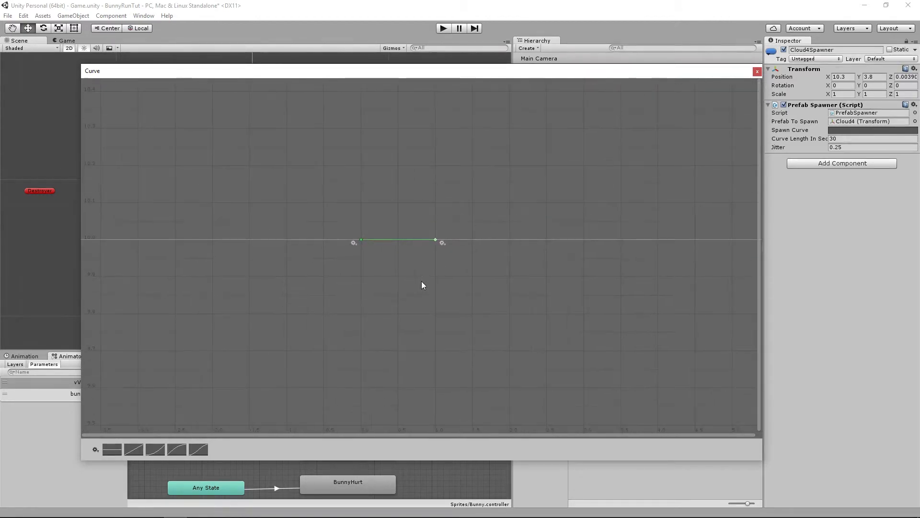
{"action": "scroll", "coordinate": [423, 283], "scroll_direction": "up", "scroll_amount": 1}
{"action": "scroll", "coordinate": [422, 283], "scroll_direction": "up", "scroll_amount": 4}
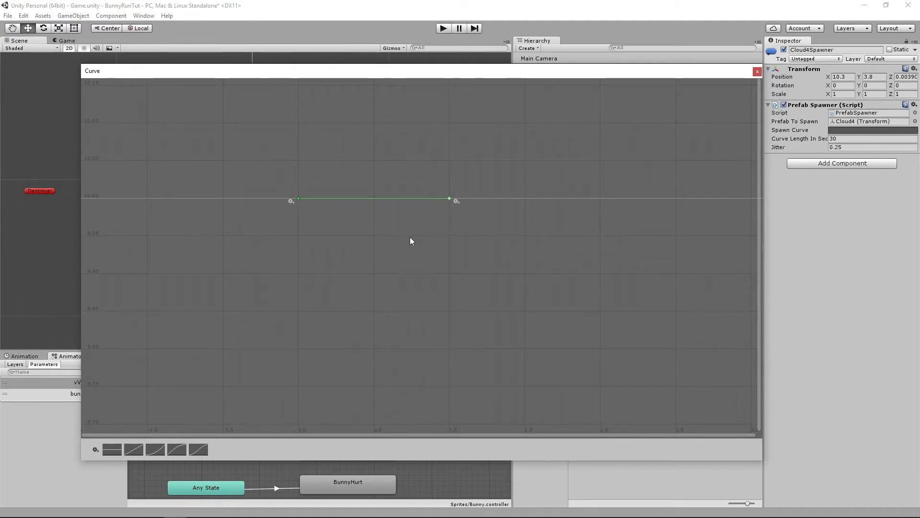
{"action": "double_click", "coordinate": [374, 198]}
{"action": "right_click", "coordinate": [373, 200]}
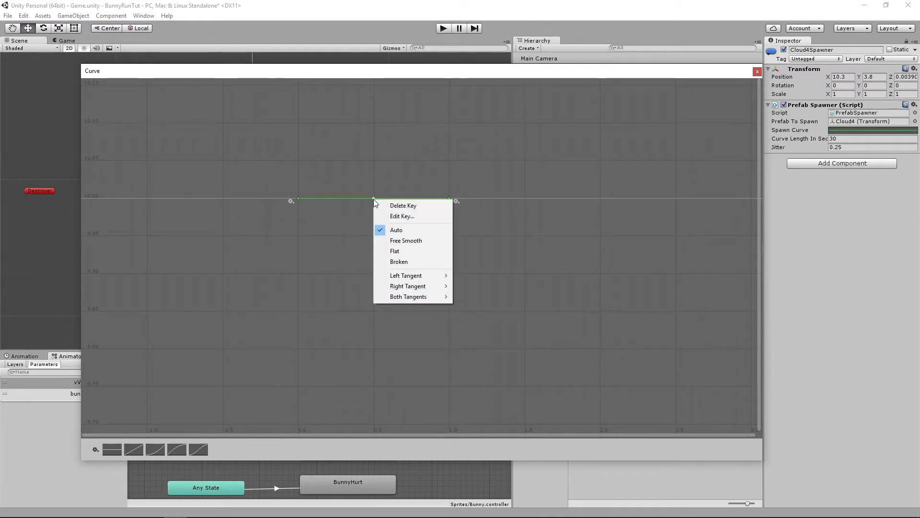
{"action": "left_click", "coordinate": [395, 219]}
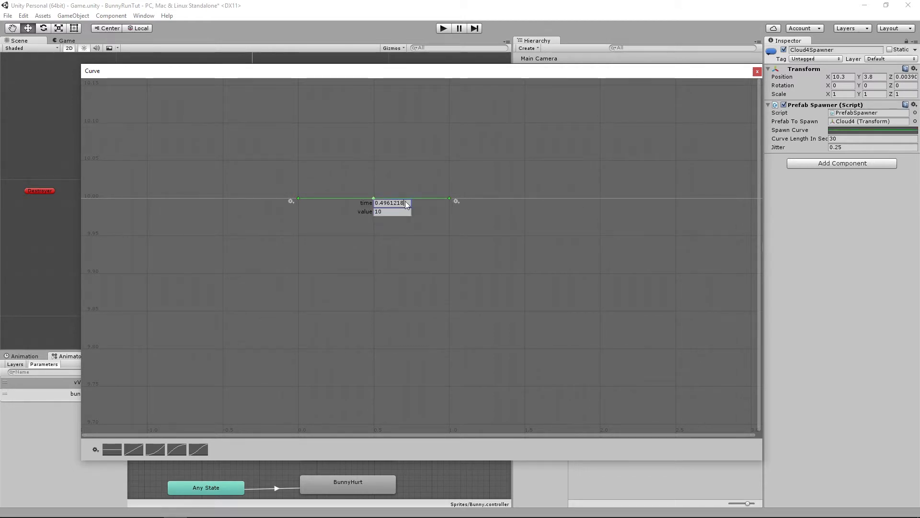
{"action": "type", "text": "0."}
{"action": "type", "text": "15"}
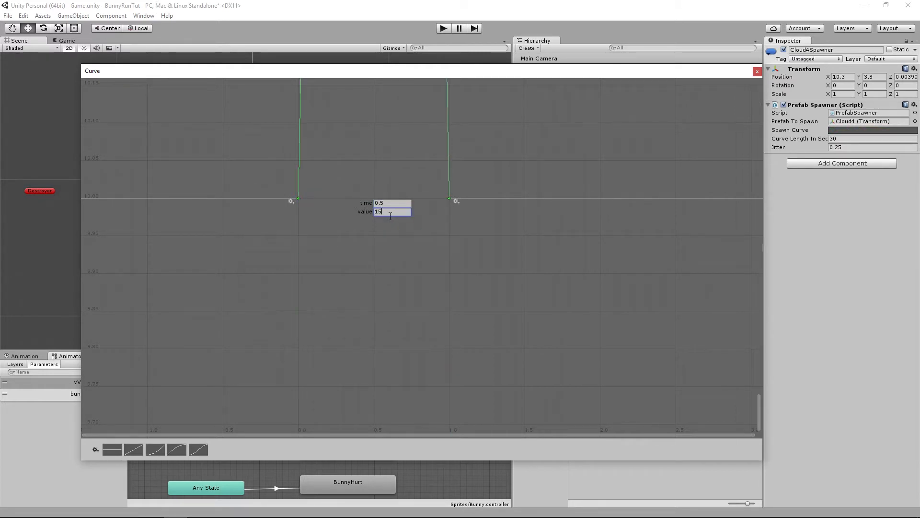
{"action": "key", "text": "Return"}
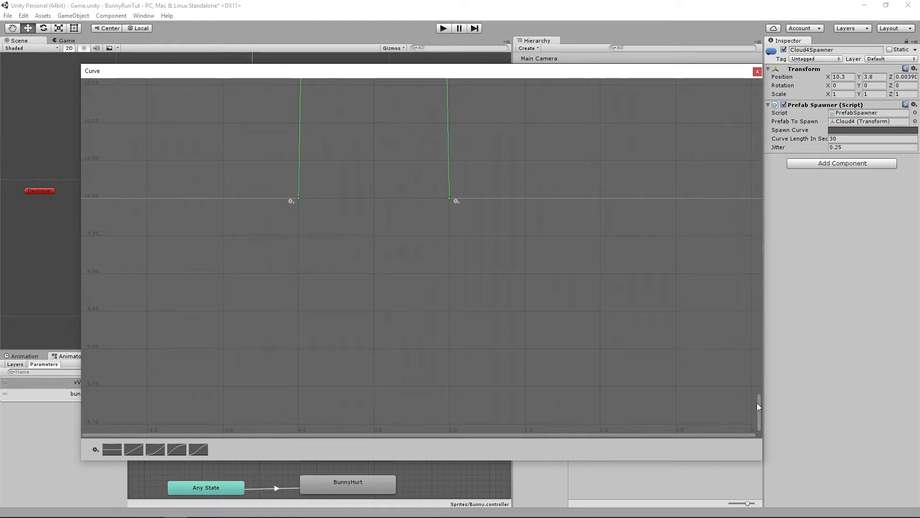
Step: Look over the arched spawn curve, close the curve editor and play-test the spacing of the clouds
{"action": "left_click_drag", "start_coordinate": [758, 403], "coordinate": [755, 75]}
{"action": "left_click_drag", "start_coordinate": [758, 194], "coordinate": [735, 414]}
{"action": "scroll", "coordinate": [450, 334], "scroll_direction": "down", "scroll_amount": 5}
{"action": "left_click", "coordinate": [757, 72]}
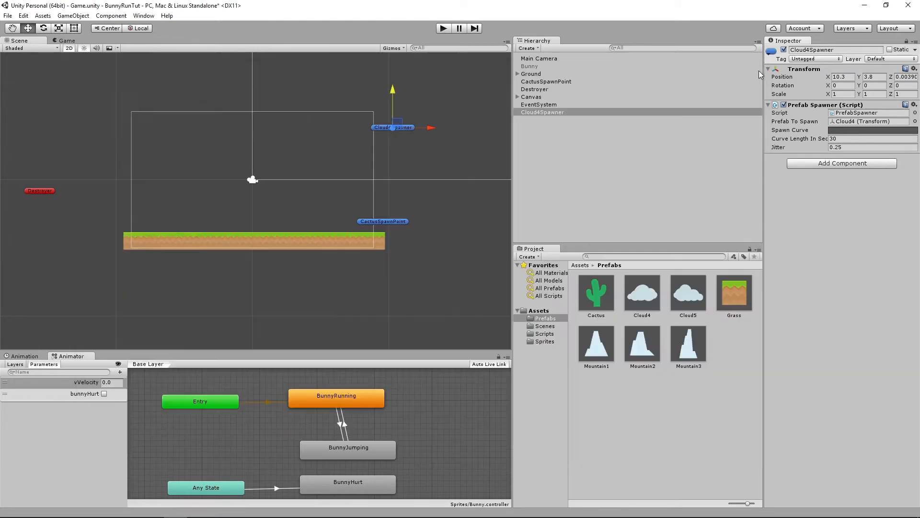
{"action": "left_click", "coordinate": [445, 28]}
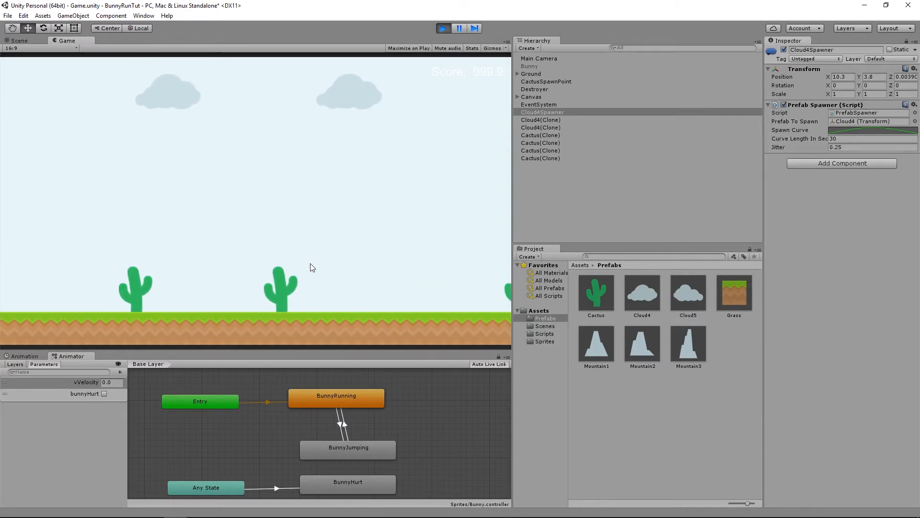
{"action": "left_click", "coordinate": [444, 29]}
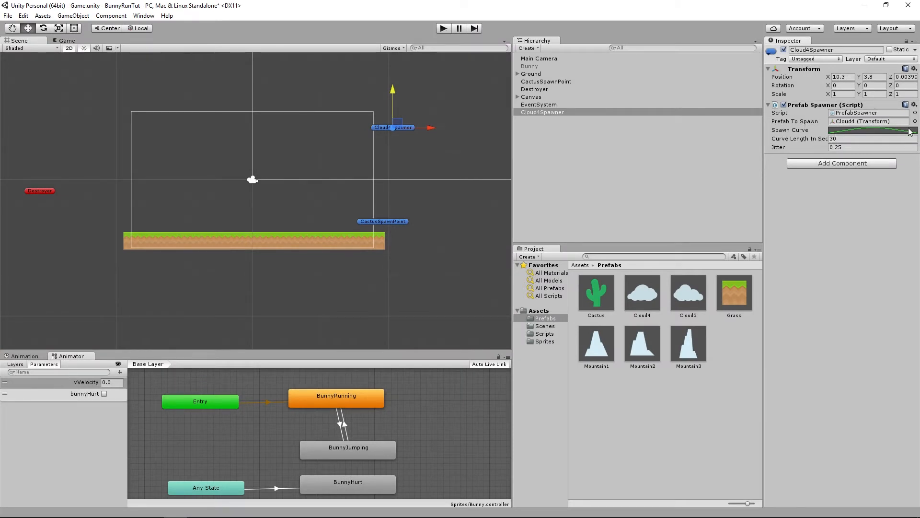
Step: Set Cloud4Spawner's curve length to 60 seconds and its jitter to 5, and play-test the cloud spawning
{"action": "left_click", "coordinate": [857, 139]}
{"action": "left_click", "coordinate": [859, 148]}
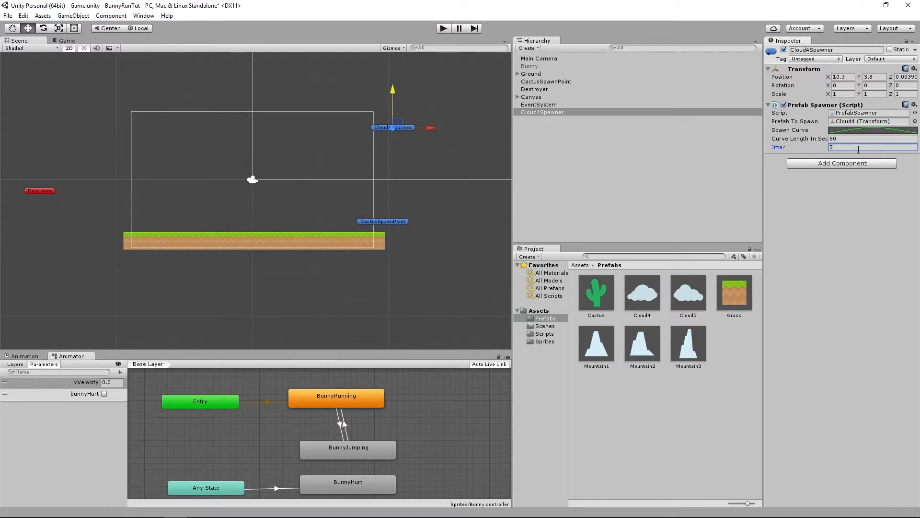
{"action": "left_click", "coordinate": [849, 208]}
{"action": "left_click", "coordinate": [443, 29]}
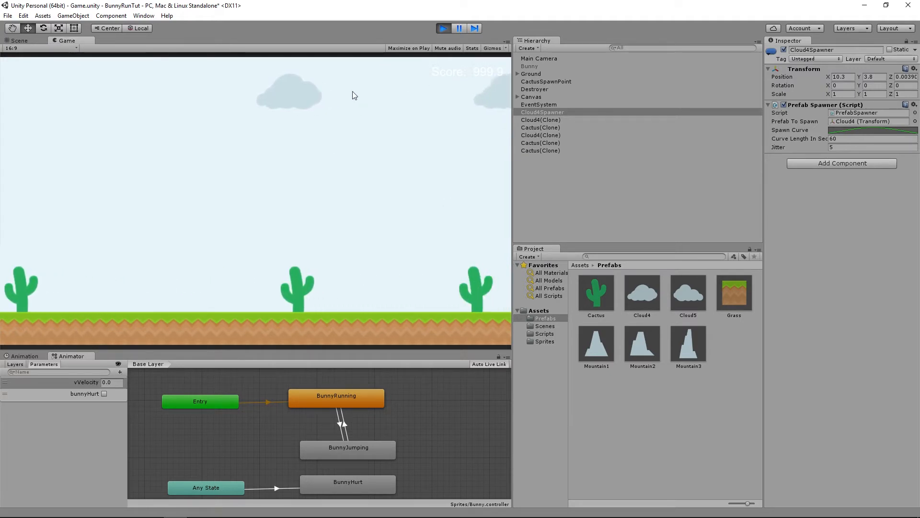
{"action": "left_click", "coordinate": [443, 28]}
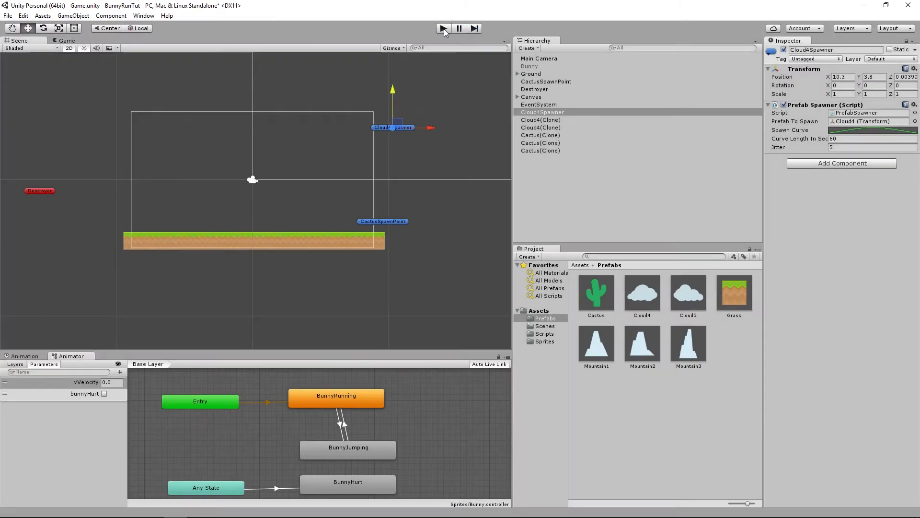
Step: Duplicate the Cloud4Spawner object in the scene
{"action": "left_click", "coordinate": [543, 113]}
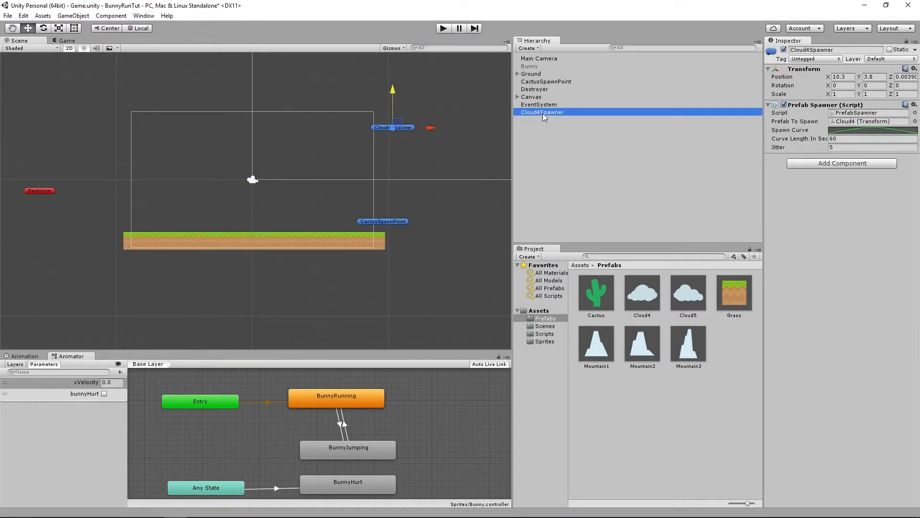
{"action": "right_click", "coordinate": [542, 115]}
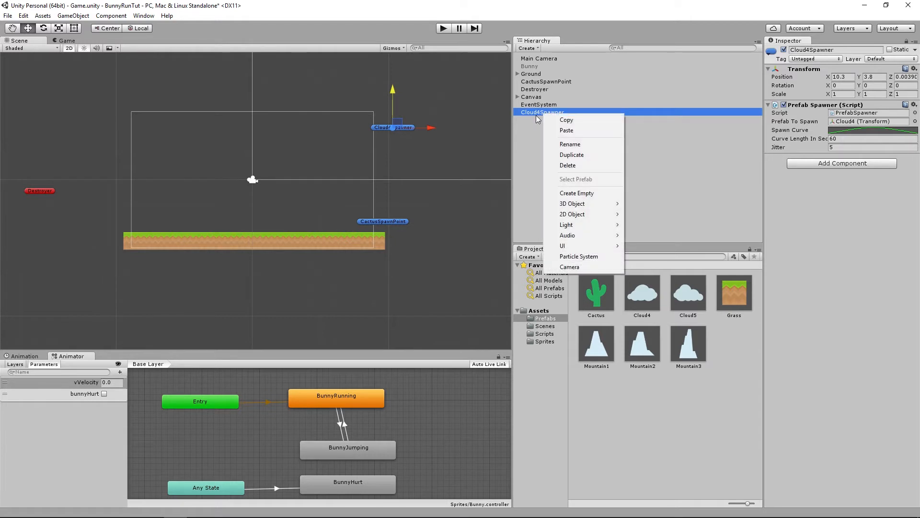
{"action": "left_click", "coordinate": [572, 154]}
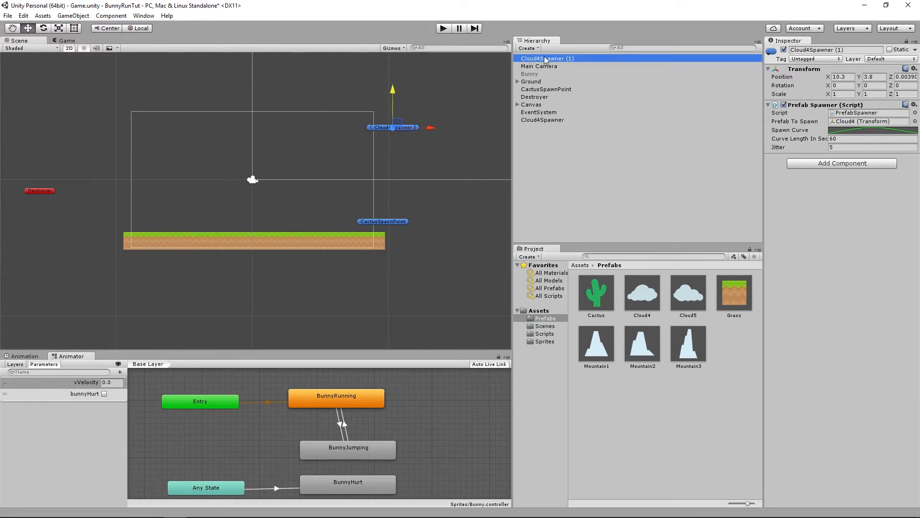
Step: Place the duplicated spawner last in the hierarchy, rename it Cloud5Spawner and assign the Cloud5 prefab as its prefab to spawn
{"action": "left_click_drag", "start_coordinate": [546, 58], "coordinate": [550, 122]}
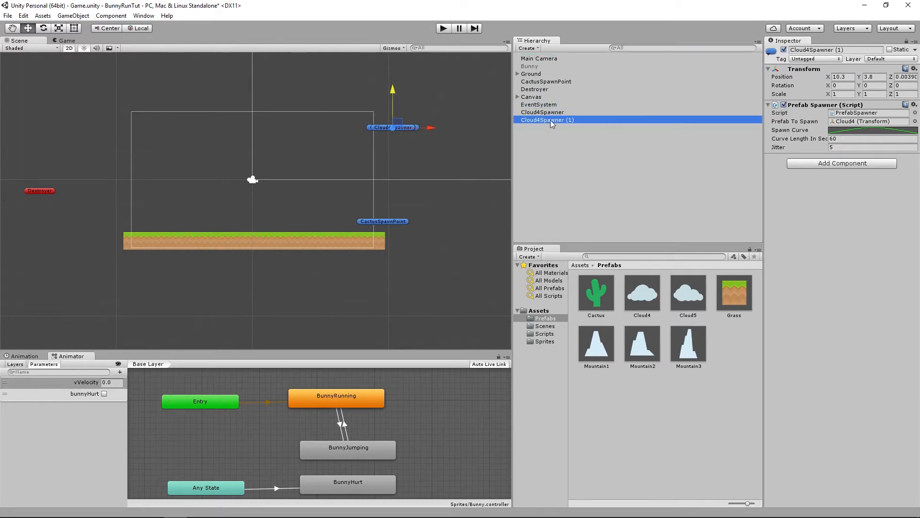
{"action": "right_click", "coordinate": [551, 121]}
{"action": "left_click", "coordinate": [814, 50]}
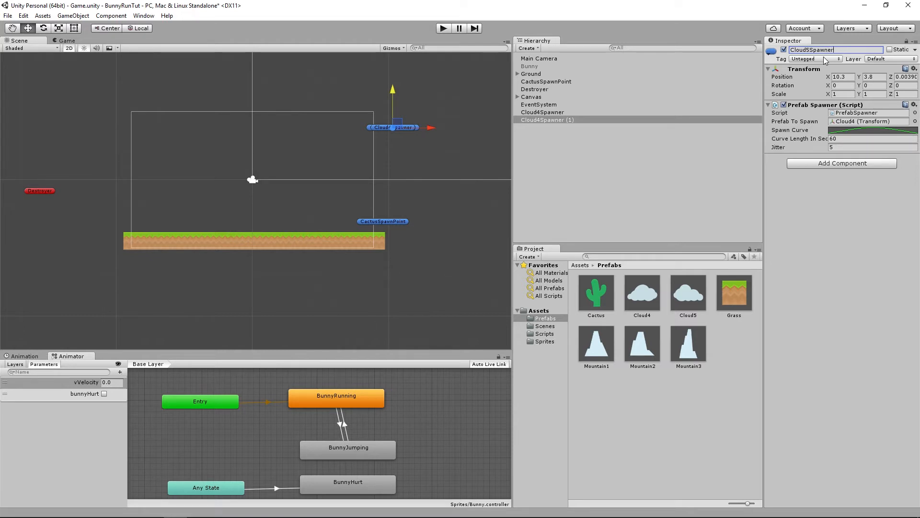
{"action": "key", "text": "Return"}
{"action": "left_click_drag", "start_coordinate": [683, 294], "coordinate": [848, 126]}
Step: Move Cloud5Spawner right and slightly down in the scene to about X 12.7, Y 2.85, beyond Cloud4Spawner
{"action": "left_click_drag", "start_coordinate": [431, 128], "coordinate": [468, 128]}
{"action": "left_click_drag", "start_coordinate": [433, 91], "coordinate": [434, 105]}
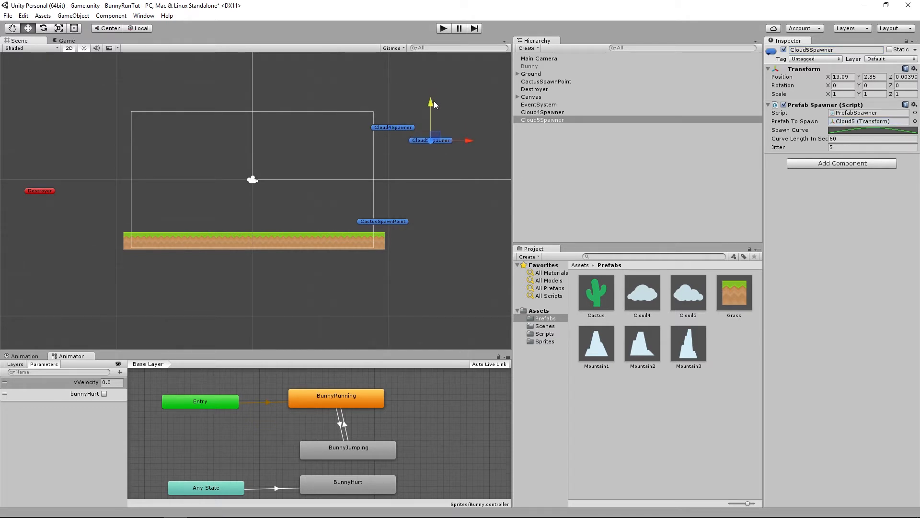
{"action": "left_click_drag", "start_coordinate": [468, 140], "coordinate": [463, 139]}
Step: Open Cloud5Spawner's spawn curve and set the value of its first key, at time 0, to 15
{"action": "left_click", "coordinate": [862, 135]}
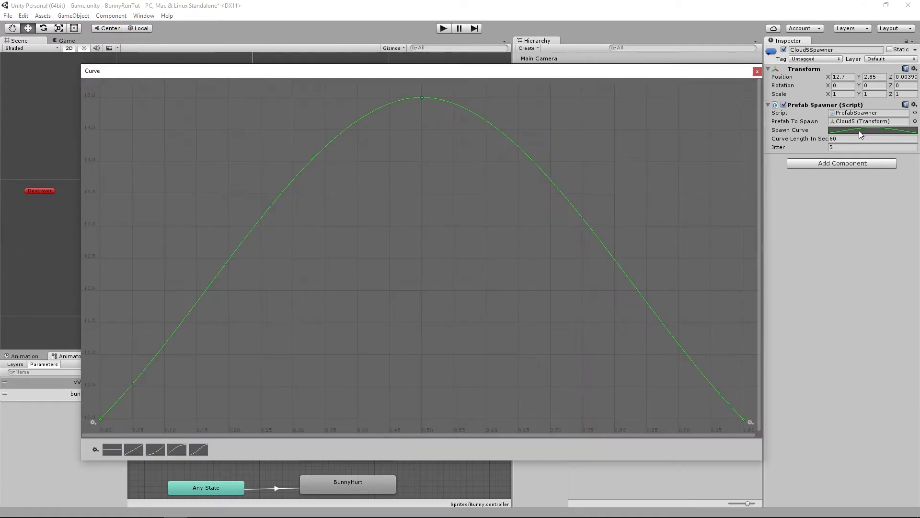
{"action": "right_click", "coordinate": [101, 419]}
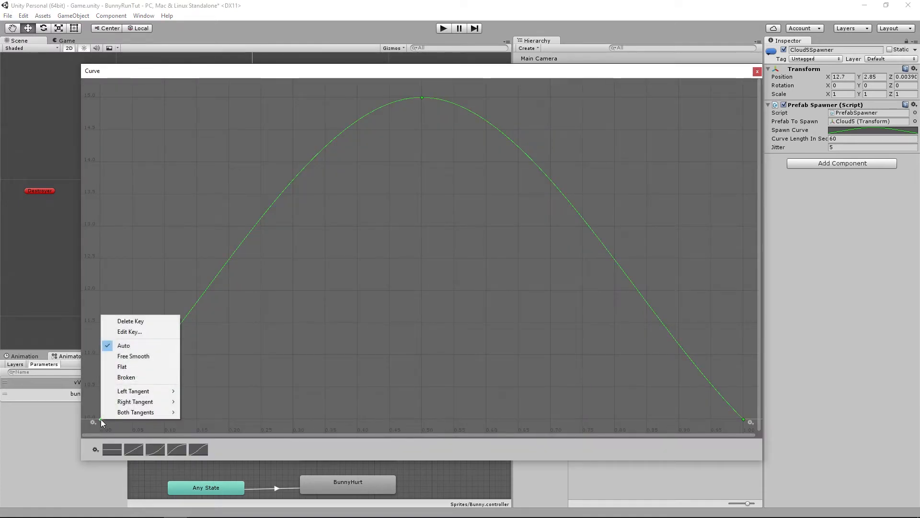
{"action": "left_click", "coordinate": [143, 333]}
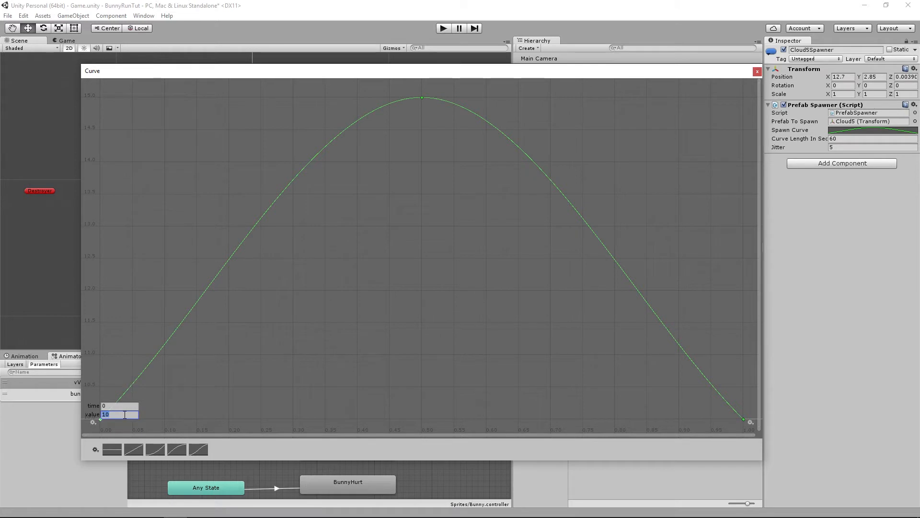
{"action": "type", "text": "15"}
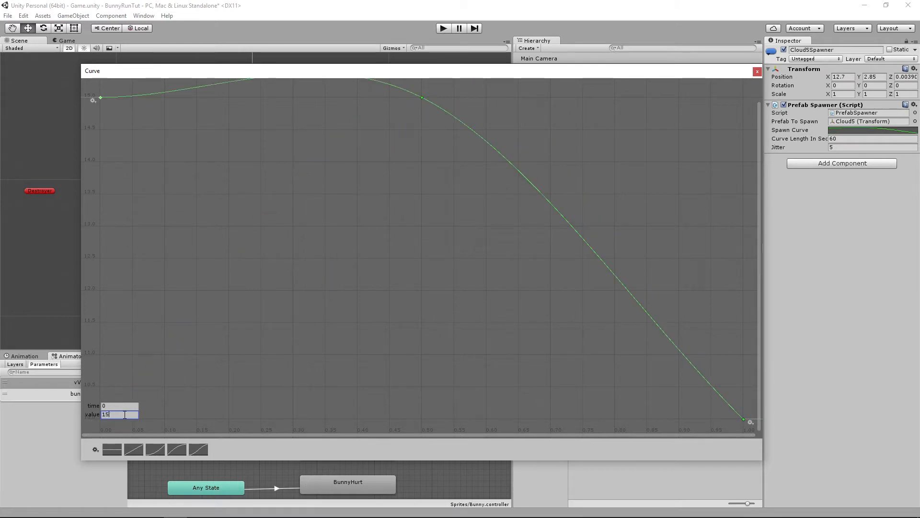
{"action": "key", "text": "Return"}
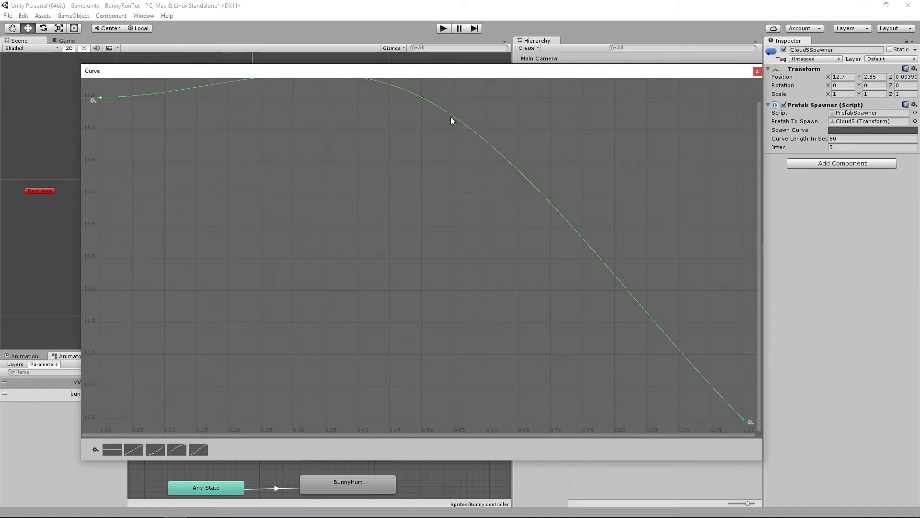
Step: Change the middle key of Cloud5Spawner's spawn curve to time 0.25 and value 20
{"action": "right_click", "coordinate": [422, 97]}
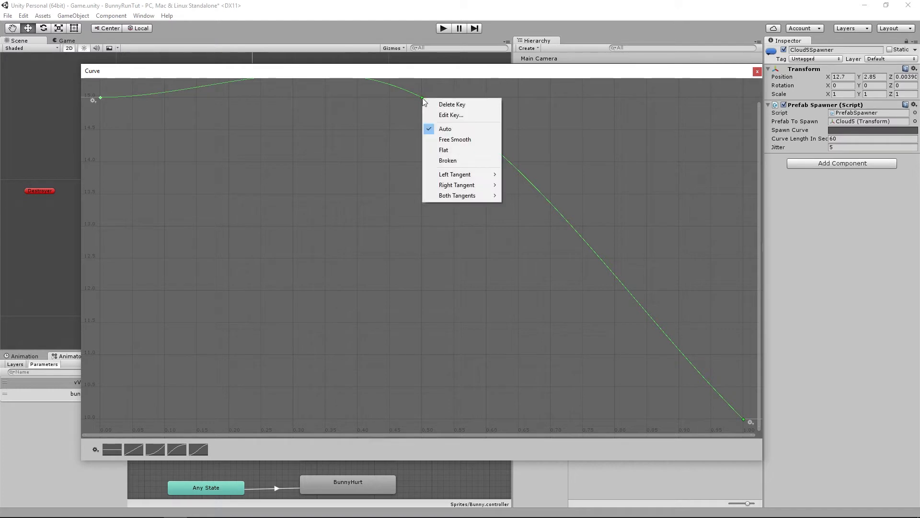
{"action": "left_click", "coordinate": [442, 116]}
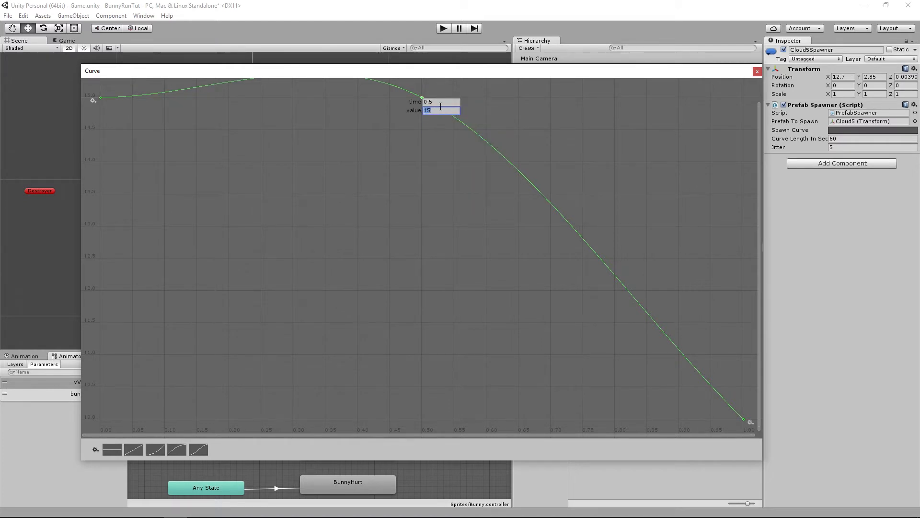
{"action": "left_click", "coordinate": [440, 103]}
{"action": "type", "text": "0.25"}
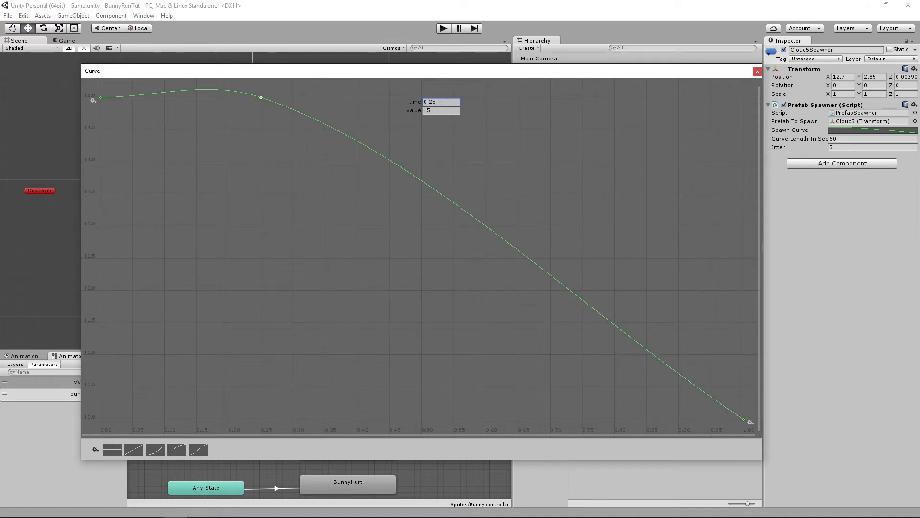
{"action": "left_click", "coordinate": [438, 111]}
{"action": "type", "text": "20"}
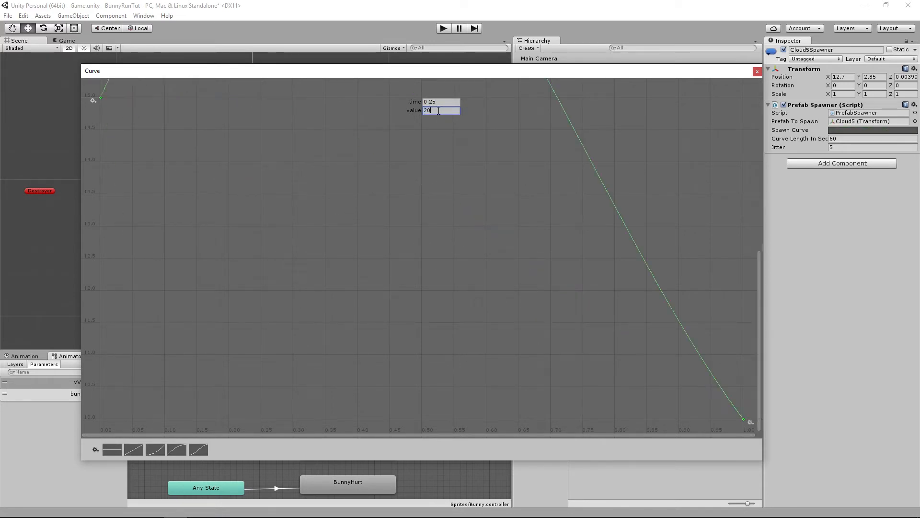
{"action": "key", "text": "Return"}
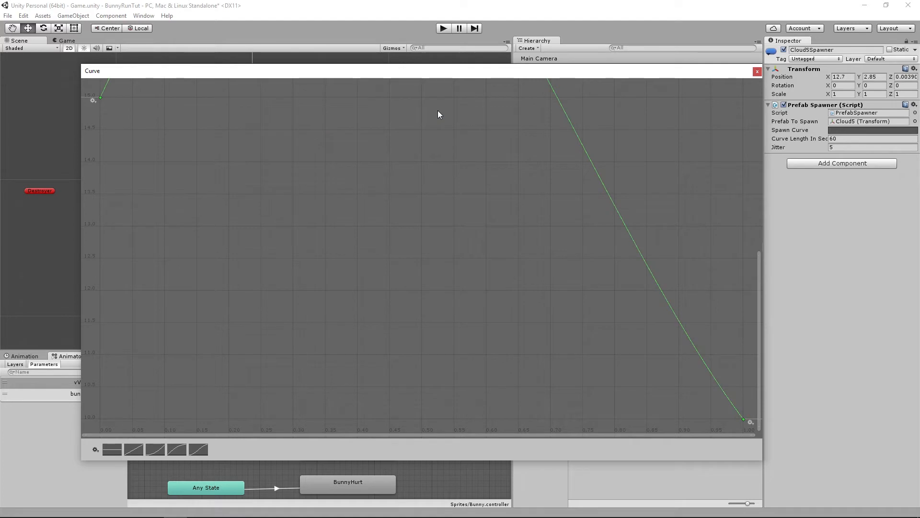
Step: Add a key to Cloud5Spawner's spawn curve at time 0.5 with a value of 15
{"action": "right_click", "coordinate": [744, 418]}
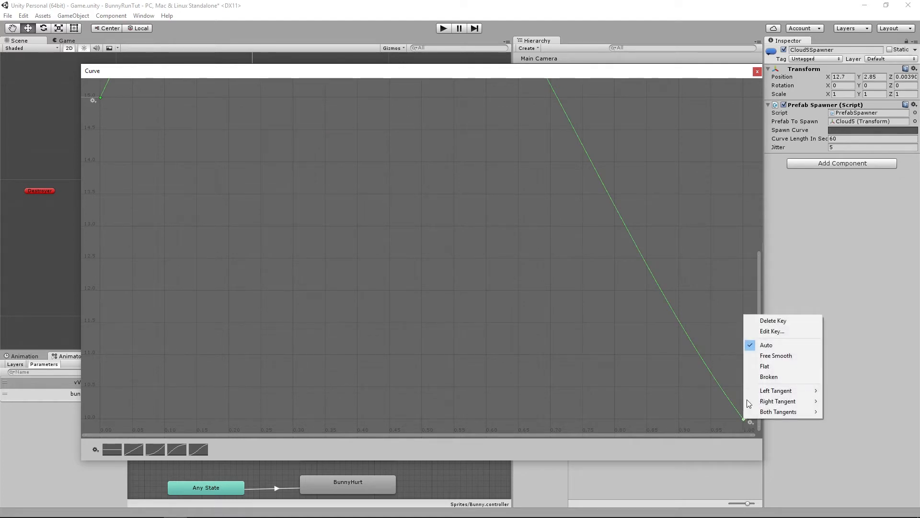
{"action": "double_click", "coordinate": [609, 199]}
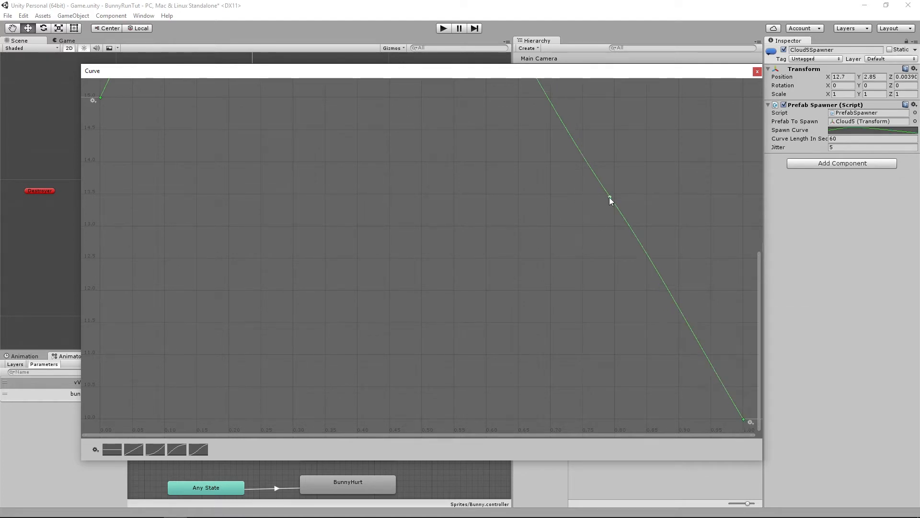
{"action": "right_click", "coordinate": [609, 197]}
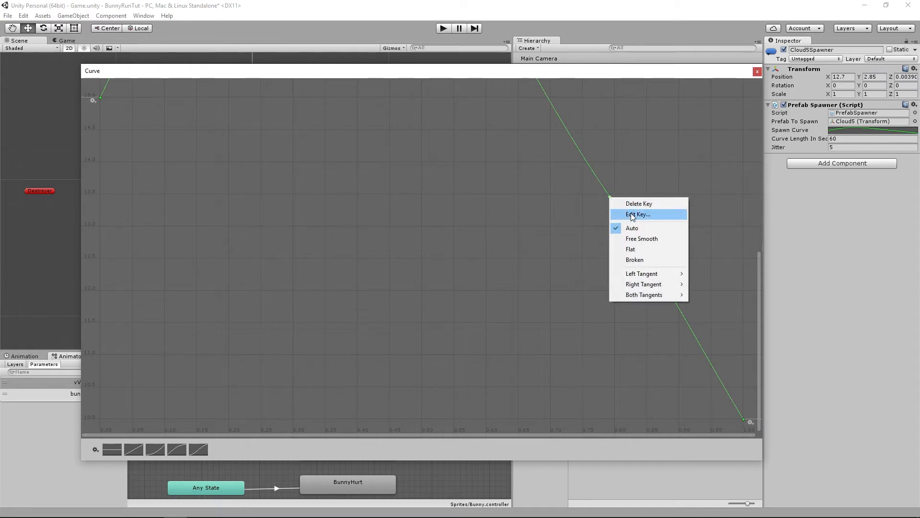
{"action": "left_click", "coordinate": [632, 216]}
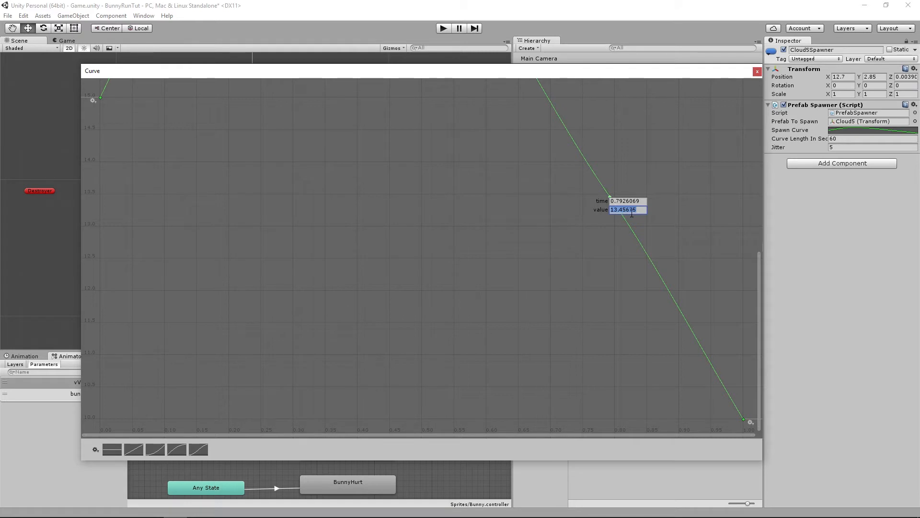
{"action": "left_click", "coordinate": [639, 201]}
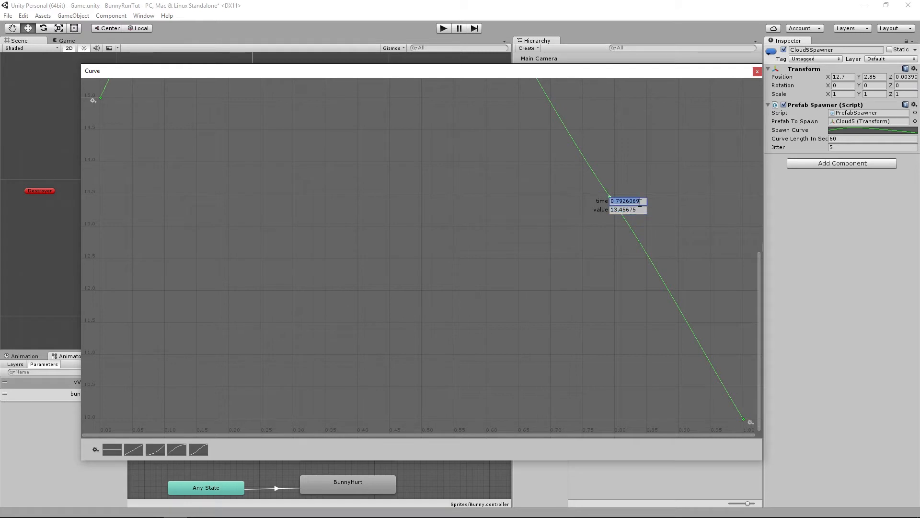
{"action": "type", "text": "0.5"}
{"action": "left_click", "coordinate": [644, 212]}
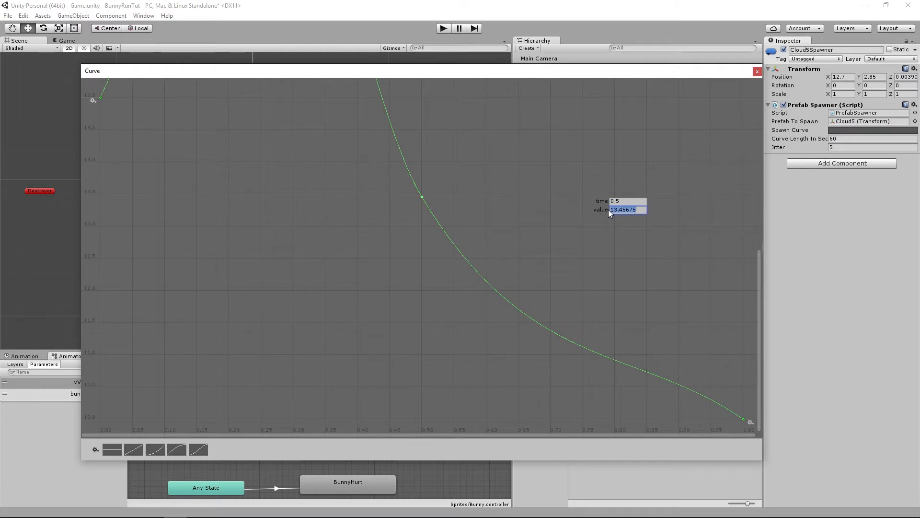
{"action": "type", "text": "15"}
{"action": "key", "text": "Return"}
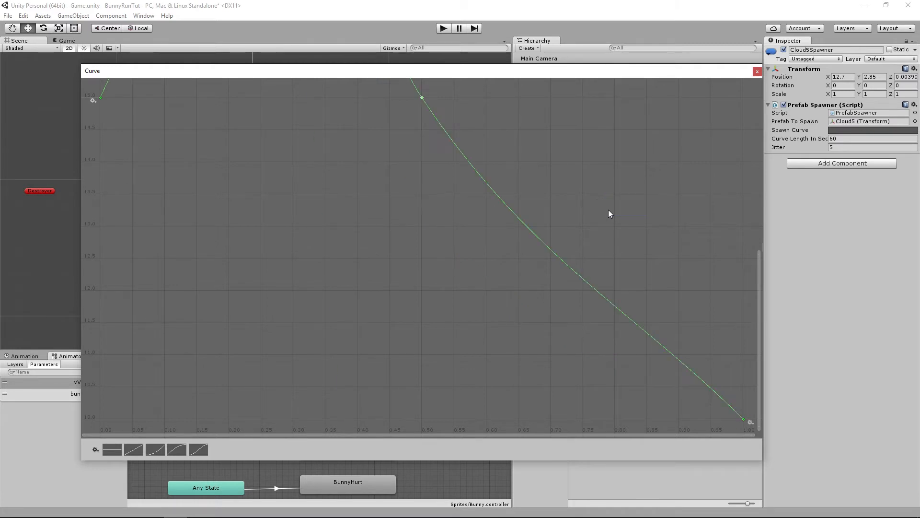
Step: Add another key to Cloud5Spawner's spawn curve at time 0.75 with a value of 20
{"action": "right_click", "coordinate": [601, 296]}
{"action": "left_click", "coordinate": [625, 311]}
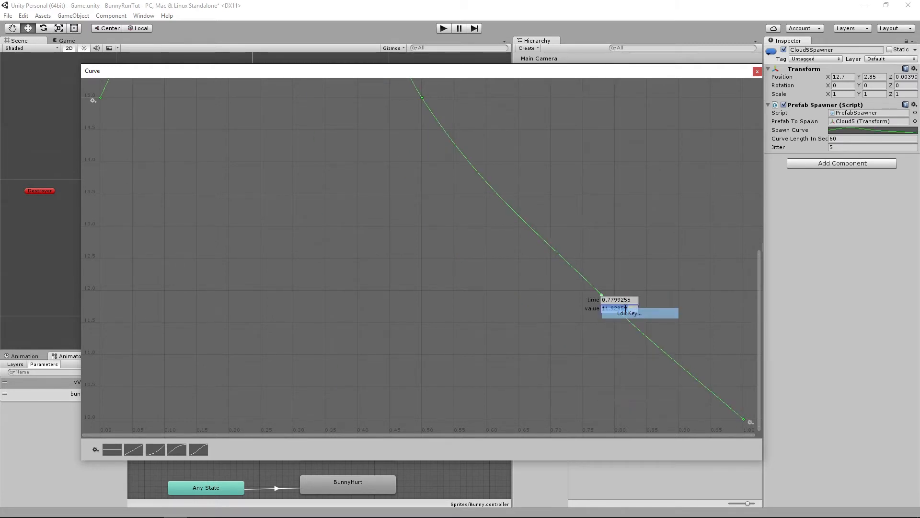
{"action": "left_click", "coordinate": [599, 298]}
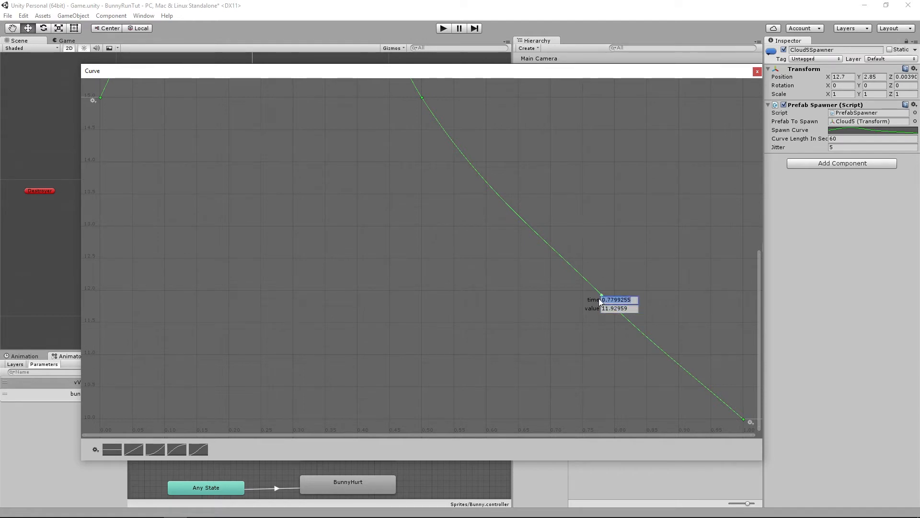
{"action": "type", "text": "09.7"}
{"action": "key", "text": "BackSpace"}
{"action": "key", "text": "BackSpace"}
{"action": "key", "text": "BackSpace"}
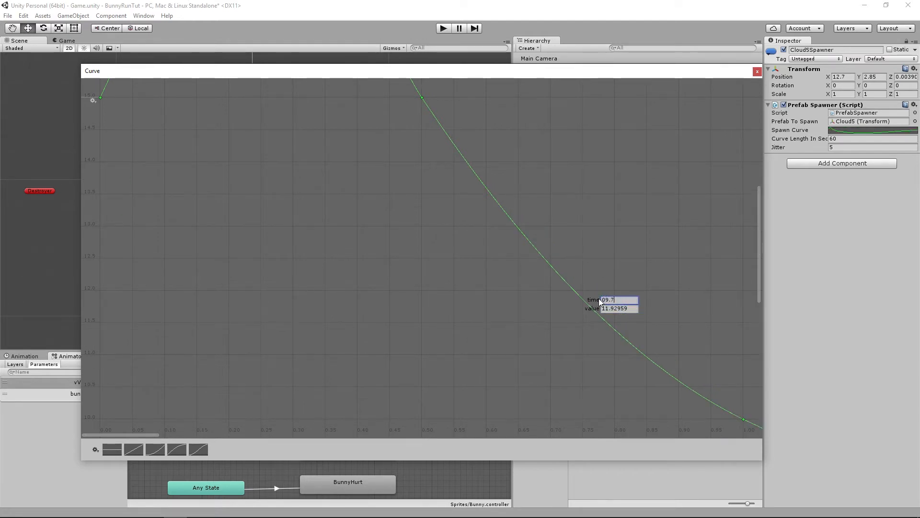
{"action": "type", "text": ".75"}
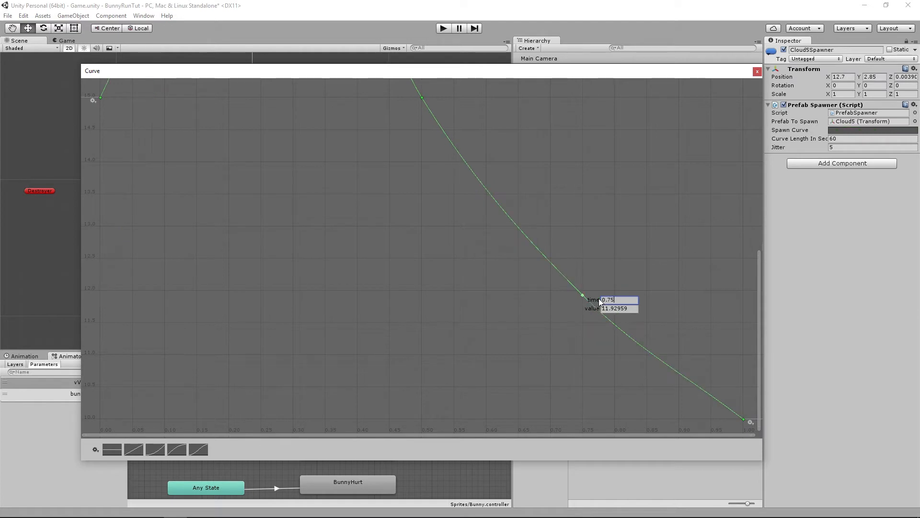
{"action": "key", "text": "Tab"}
{"action": "type", "text": "20"}
{"action": "key", "text": "Return"}
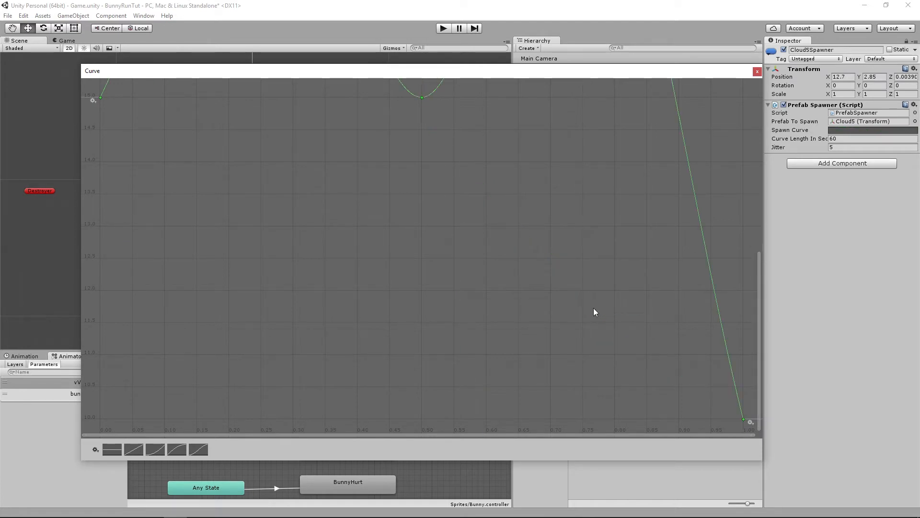
Step: Set the value of the last key of Cloud5Spawner's spawn curve, at time 1, to 15
{"action": "right_click", "coordinate": [743, 419]}
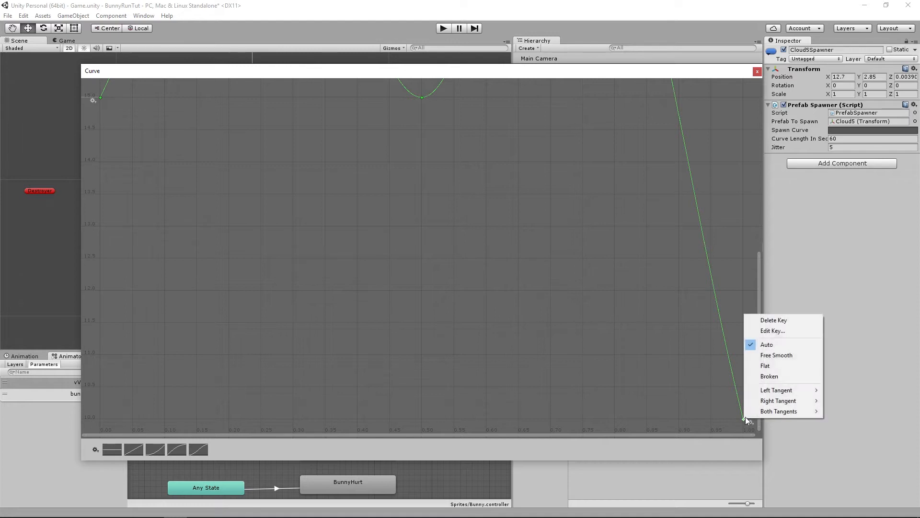
{"action": "left_click", "coordinate": [769, 332]}
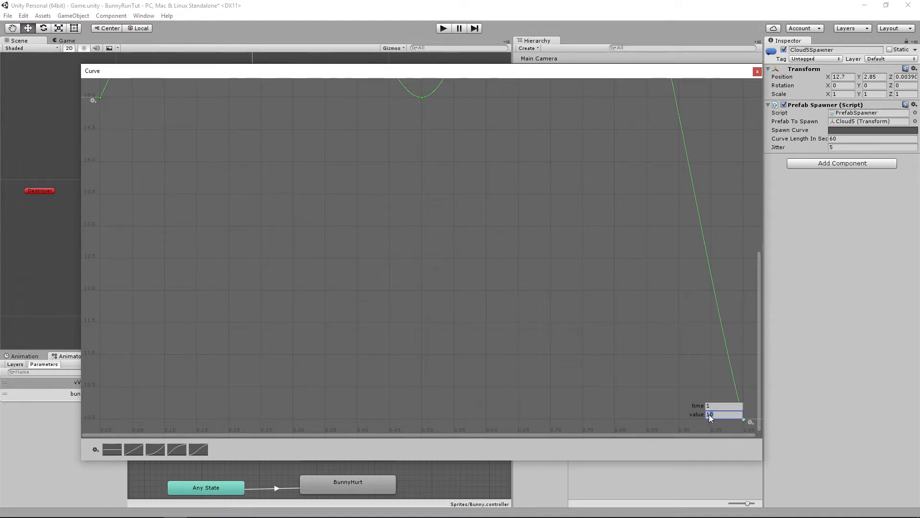
{"action": "type", "text": "15"}
{"action": "key", "text": "Return"}
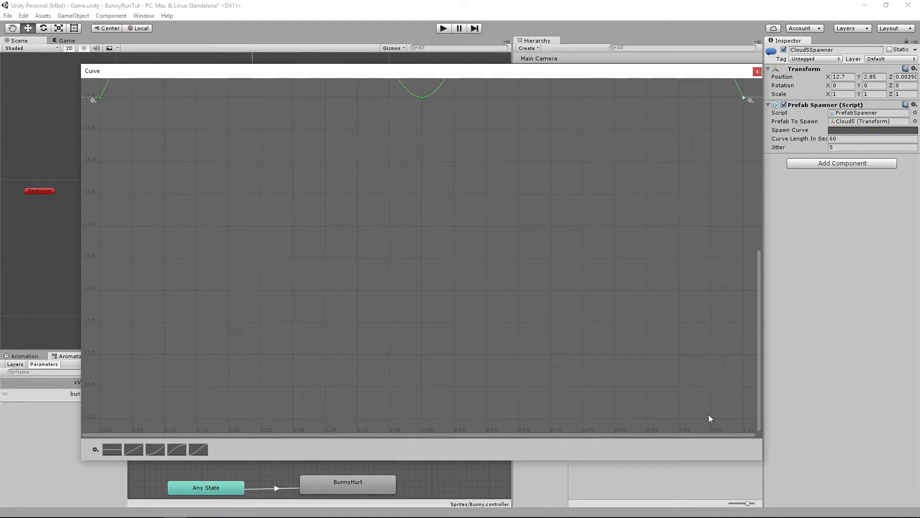
Step: Look over the full Cloud5Spawner spawn curve, close the curve editor and play-test both cloud spawners together
{"action": "scroll", "coordinate": [438, 200], "scroll_direction": "down", "scroll_amount": 2}
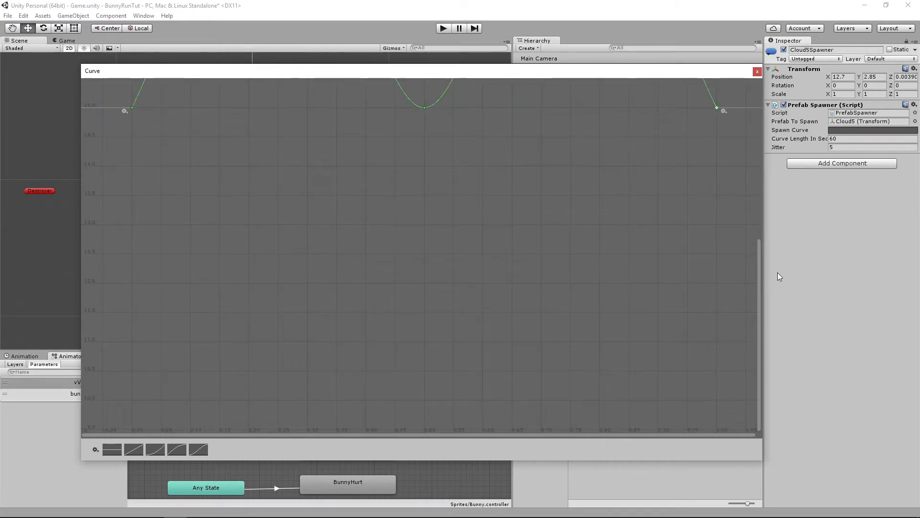
{"action": "left_click_drag", "start_coordinate": [759, 274], "coordinate": [767, 115]}
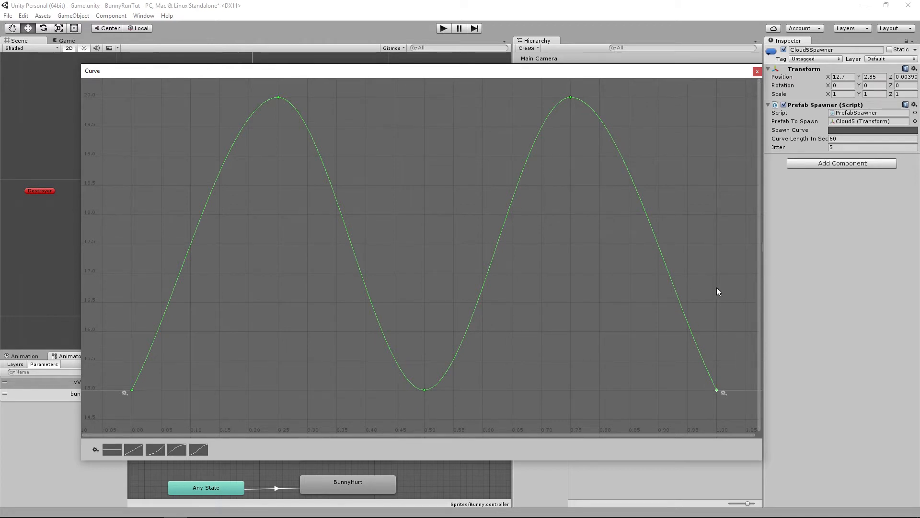
{"action": "left_click", "coordinate": [757, 72]}
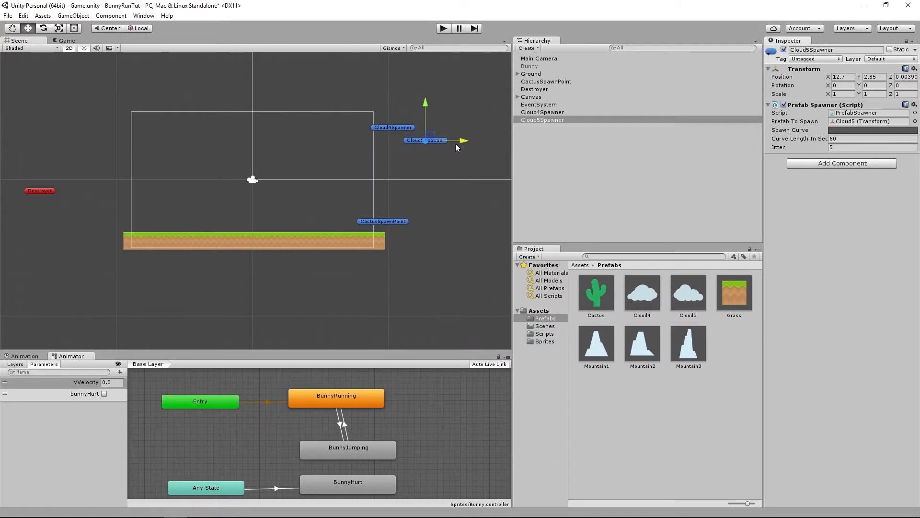
{"action": "left_click", "coordinate": [443, 30]}
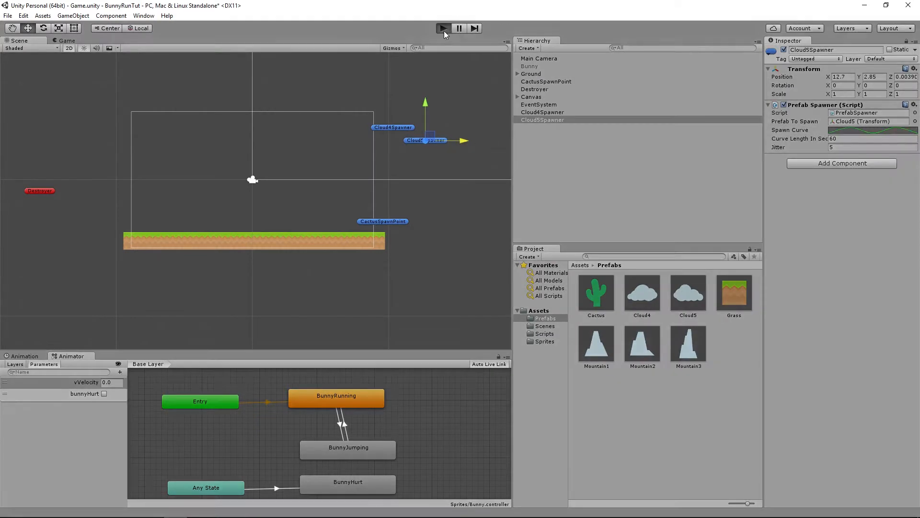
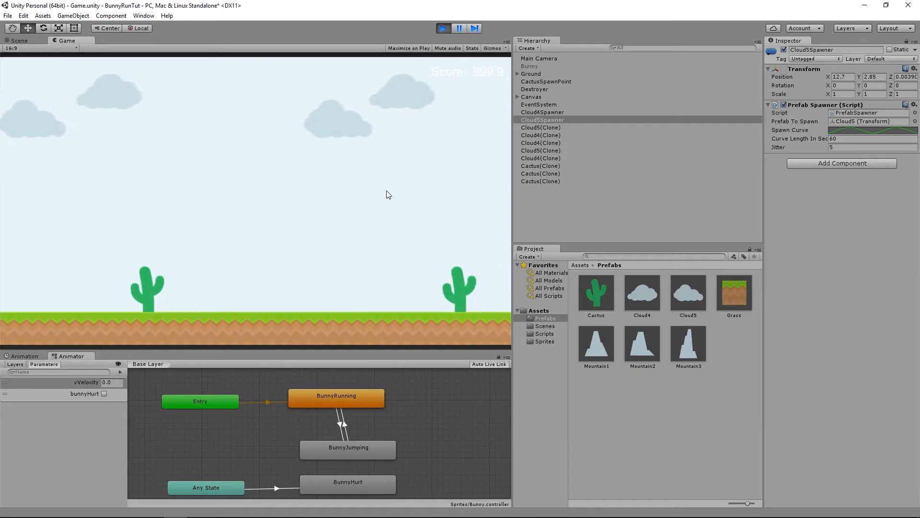
{"action": "left_click", "coordinate": [444, 29]}
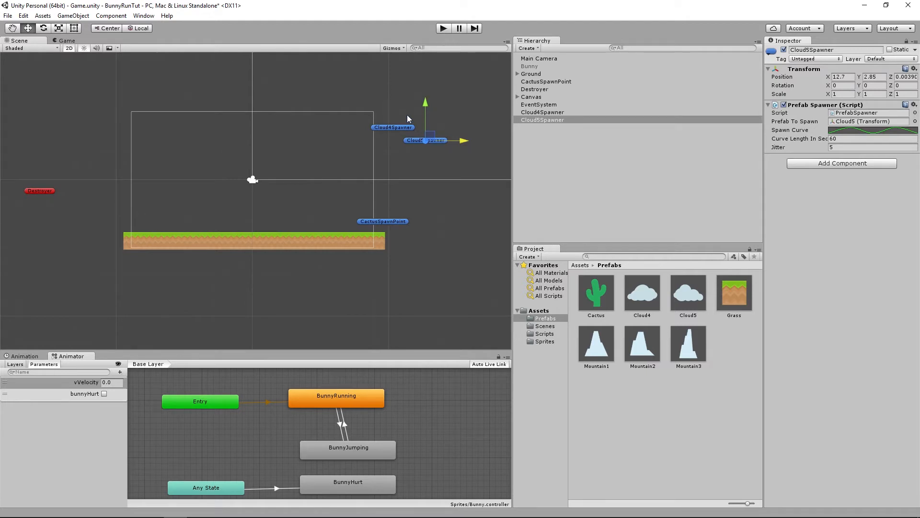
Step: Duplicate Cloud5Spawner and place the copy last in the hierarchy
{"action": "right_click", "coordinate": [537, 122]}
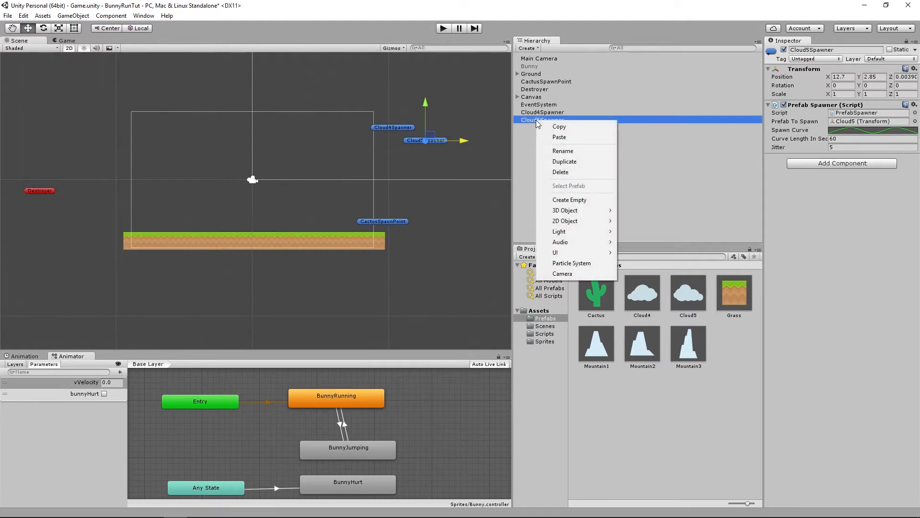
{"action": "left_click", "coordinate": [569, 162]}
{"action": "left_click_drag", "start_coordinate": [551, 58], "coordinate": [552, 129]}
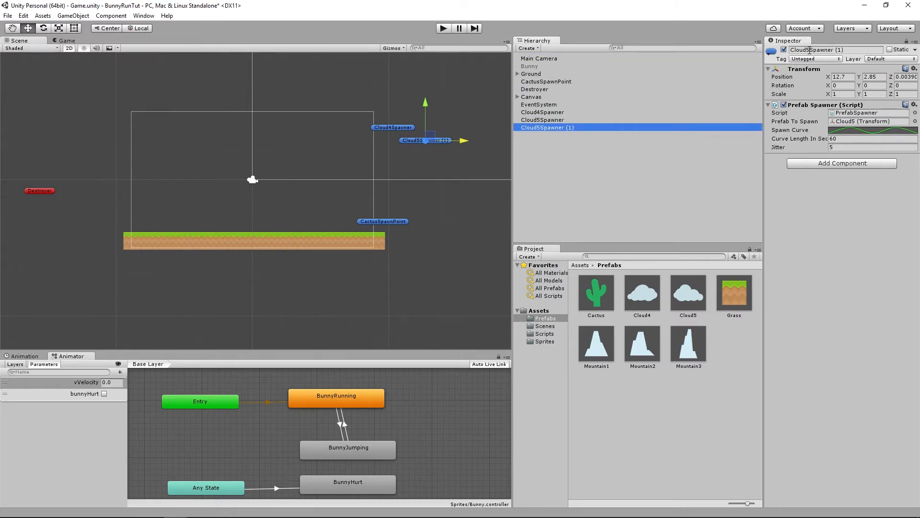
Step: Rename the duplicated spawner Mountain1Spawner and assign the Mountain1 prefab as its prefab to spawn
{"action": "left_click_drag", "start_coordinate": [809, 50], "coordinate": [792, 50]}
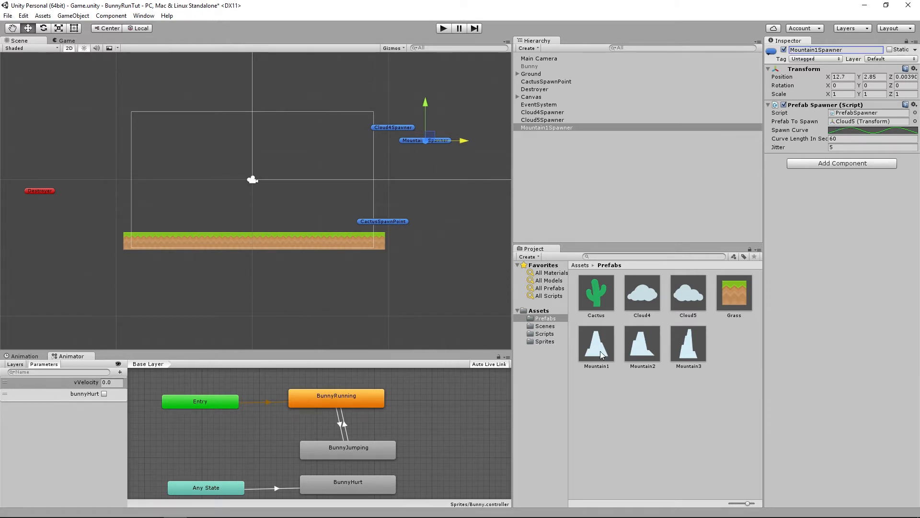
{"action": "left_click_drag", "start_coordinate": [600, 352], "coordinate": [807, 199]}
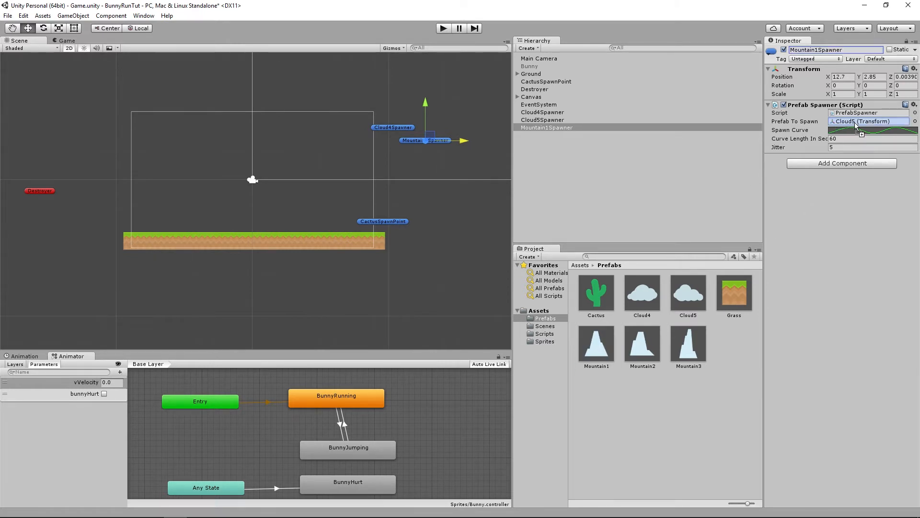
{"action": "left_click_drag", "start_coordinate": [855, 124], "coordinate": [855, 123]}
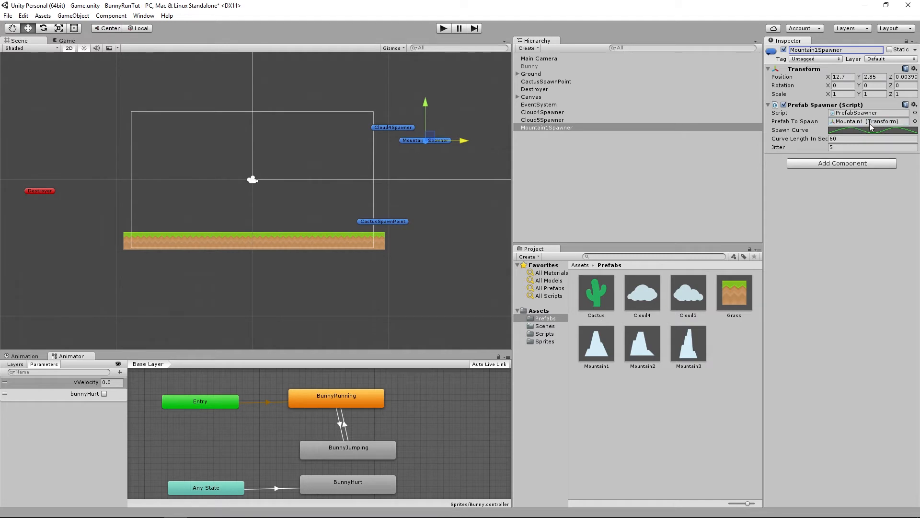
Step: Move Mountain1Spawner down near ground level at about X 10.05, Y -2.94, and test-run the game
{"action": "left_click_drag", "start_coordinate": [425, 102], "coordinate": [425, 184]}
{"action": "left_click_drag", "start_coordinate": [464, 222], "coordinate": [428, 223]}
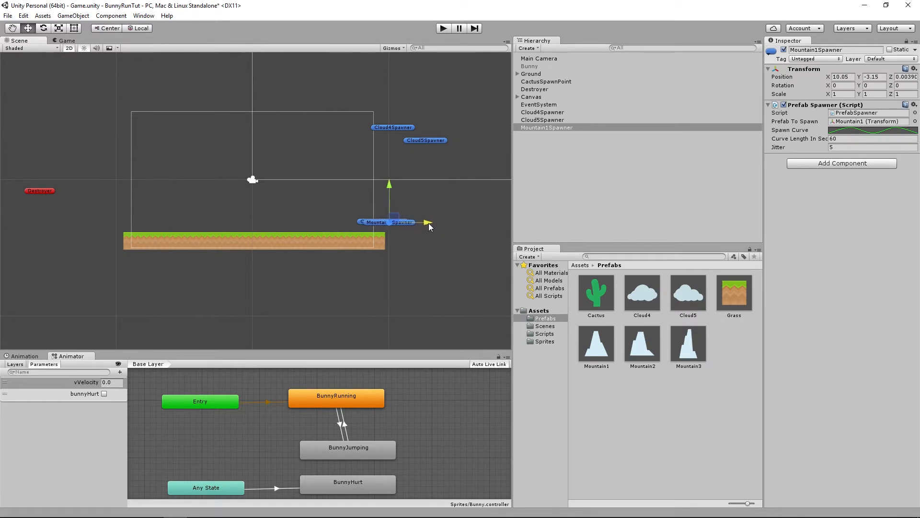
{"action": "left_click_drag", "start_coordinate": [390, 184], "coordinate": [389, 181]}
{"action": "left_click", "coordinate": [442, 29]}
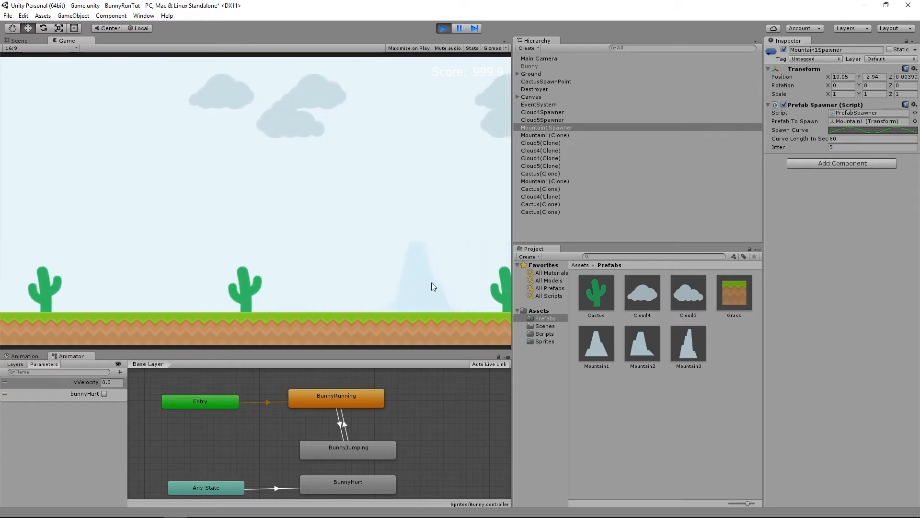
{"action": "left_click", "coordinate": [443, 29]}
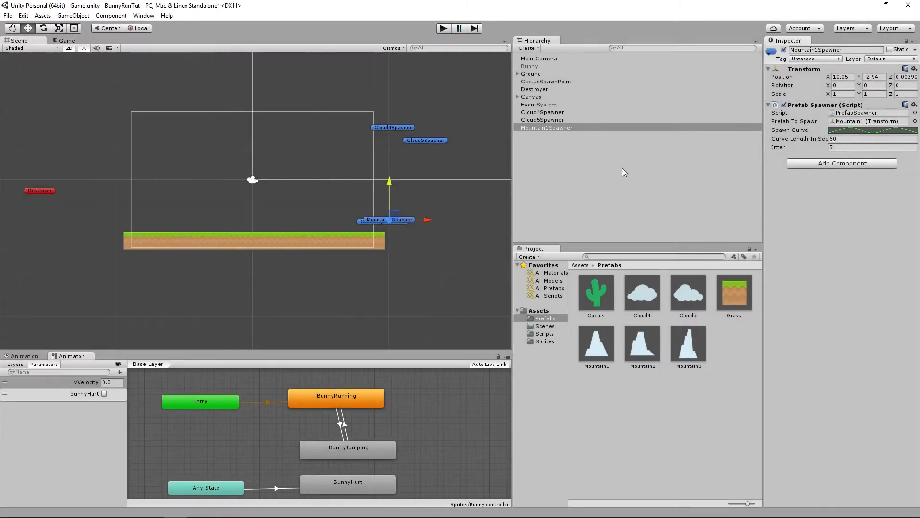
Step: Duplicate Mountain1Spawner twice and place both copies below the original in the object hierarchy
{"action": "right_click", "coordinate": [550, 129]}
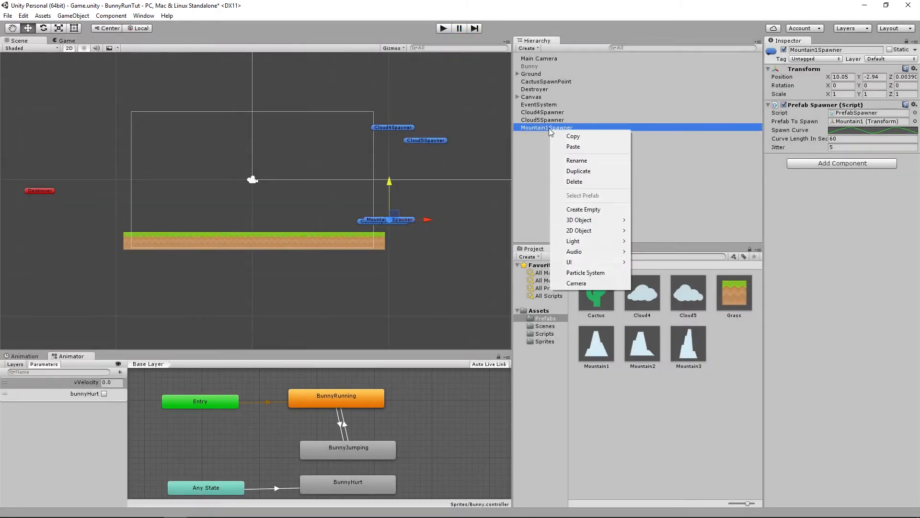
{"action": "left_click", "coordinate": [578, 171]}
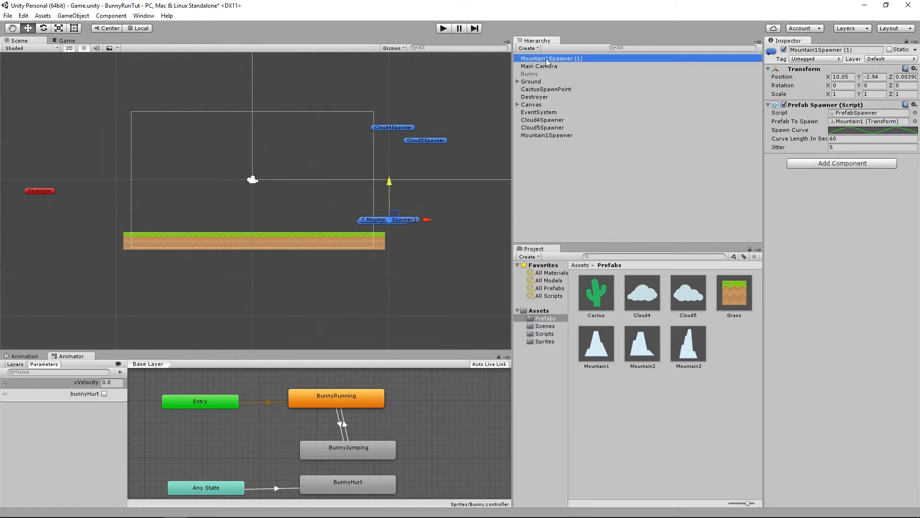
{"action": "left_click_drag", "start_coordinate": [547, 62], "coordinate": [551, 136]}
{"action": "right_click", "coordinate": [551, 136]}
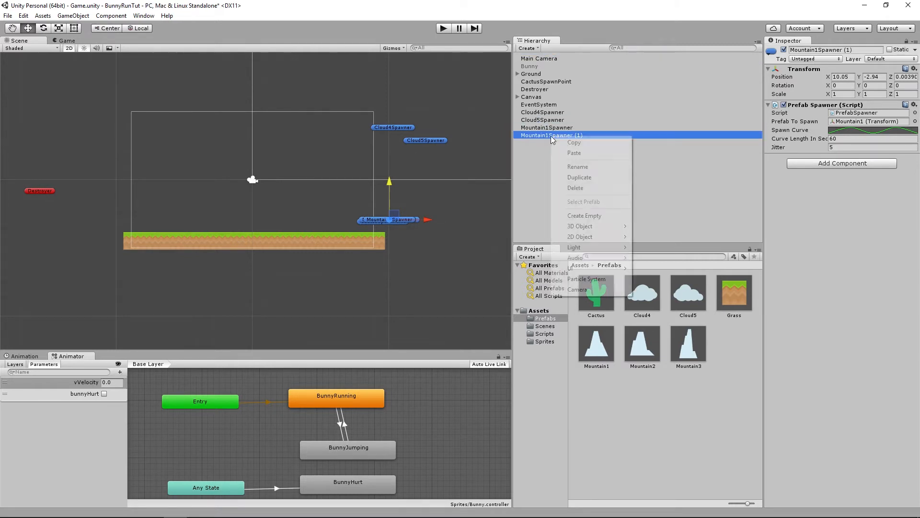
{"action": "left_click", "coordinate": [581, 177]}
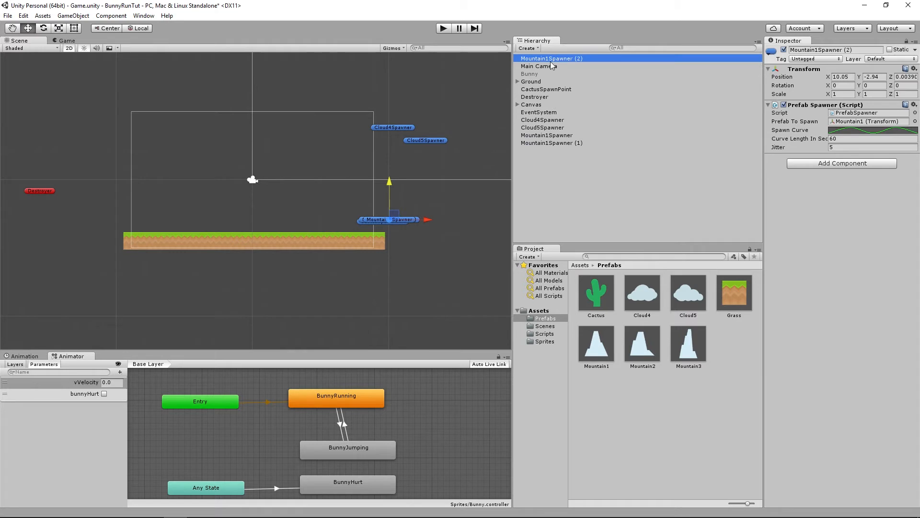
{"action": "left_click_drag", "start_coordinate": [551, 63], "coordinate": [548, 148]}
Step: Rename the first spawner copy as Mountain2Spawner and assign the Mountain2 prefab as its Prefab To Spawn
{"action": "left_click", "coordinate": [550, 137]}
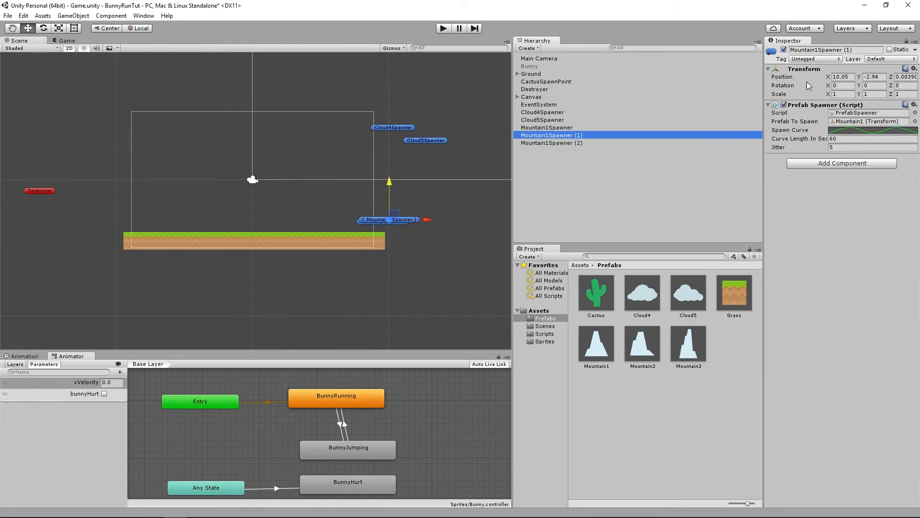
{"action": "left_click", "coordinate": [816, 50]}
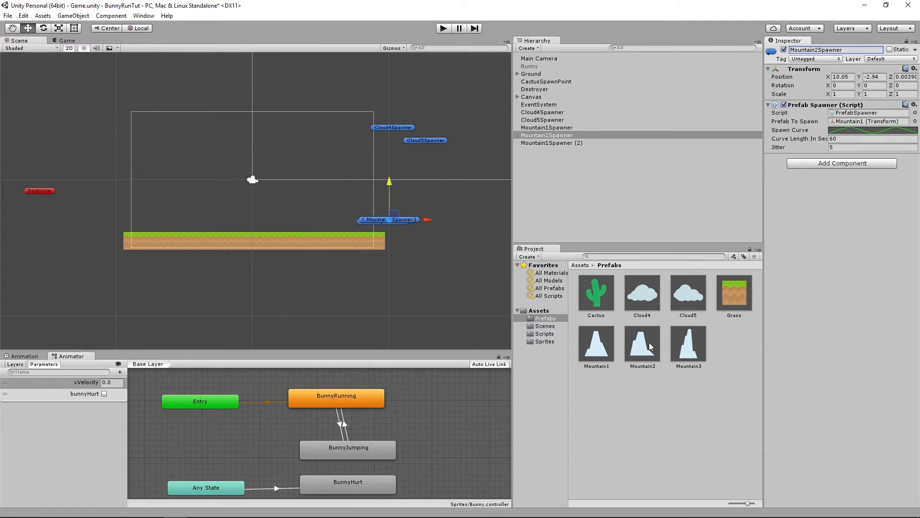
{"action": "left_click_drag", "start_coordinate": [649, 346], "coordinate": [828, 174]}
{"action": "left_click_drag", "start_coordinate": [852, 125], "coordinate": [853, 122]}
Step: Rename the second spawner copy as Mountain3Spawner and assign the Mountain3 prefab as its Prefab To Spawn
{"action": "left_click", "coordinate": [553, 144]}
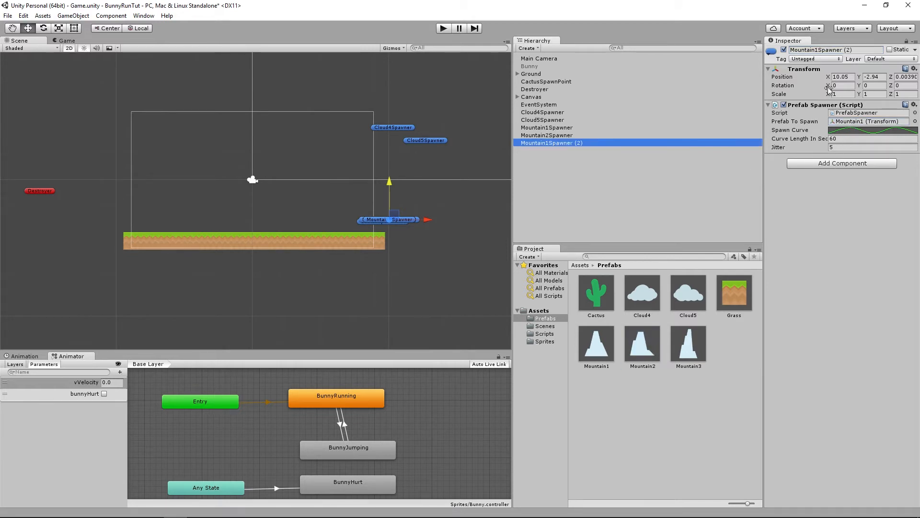
{"action": "left_click", "coordinate": [816, 49]}
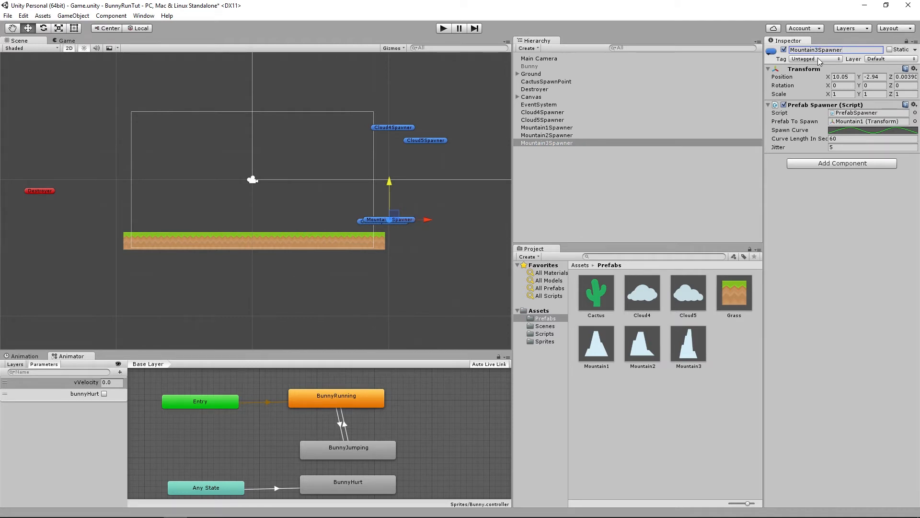
{"action": "left_click_drag", "start_coordinate": [694, 354], "coordinate": [833, 214]}
{"action": "left_click_drag", "start_coordinate": [862, 122], "coordinate": [861, 123]}
Step: Move Mountain2Spawner farther out along X beyond Mountain1Spawner, and place Mountain3Spawner at about X 11.14, Y -3.26
{"action": "left_click", "coordinate": [554, 127]}
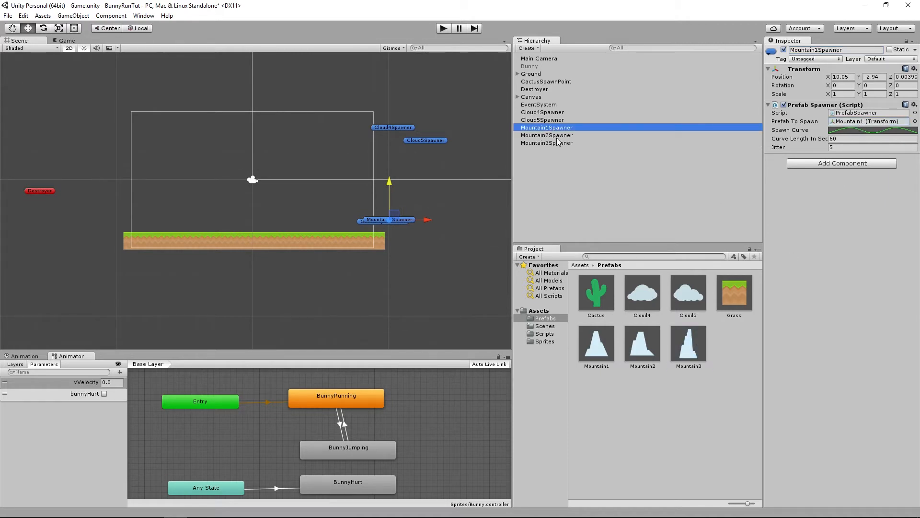
{"action": "left_click", "coordinate": [557, 135]}
{"action": "left_click_drag", "start_coordinate": [427, 221], "coordinate": [478, 222]}
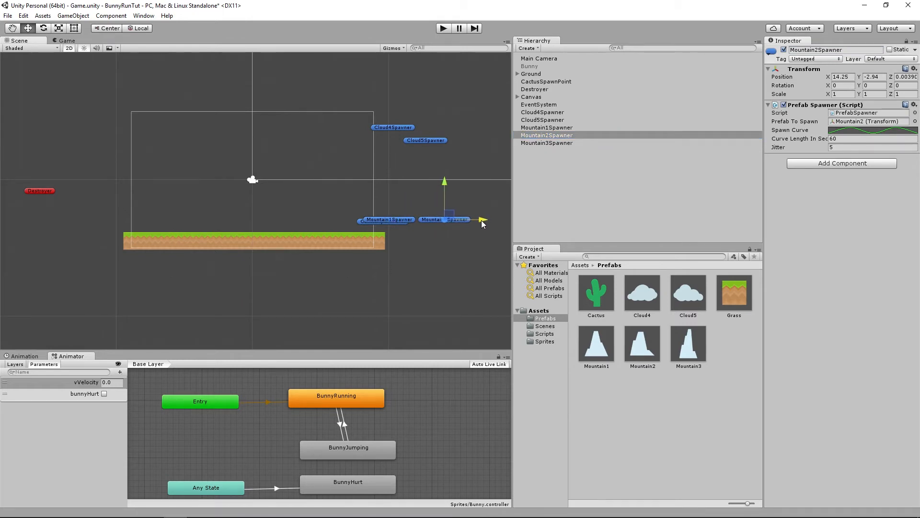
{"action": "left_click", "coordinate": [551, 143]}
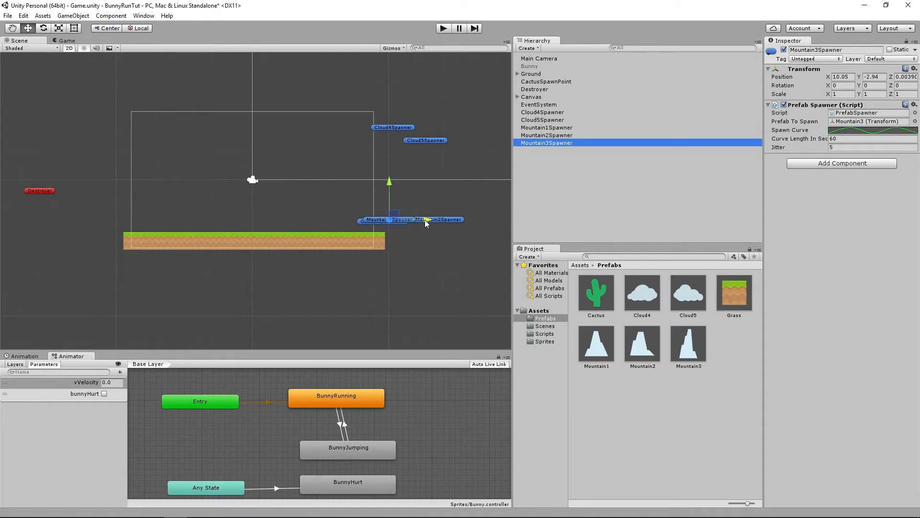
{"action": "left_click_drag", "start_coordinate": [425, 219], "coordinate": [439, 219]}
{"action": "left_click_drag", "start_coordinate": [404, 182], "coordinate": [405, 188]}
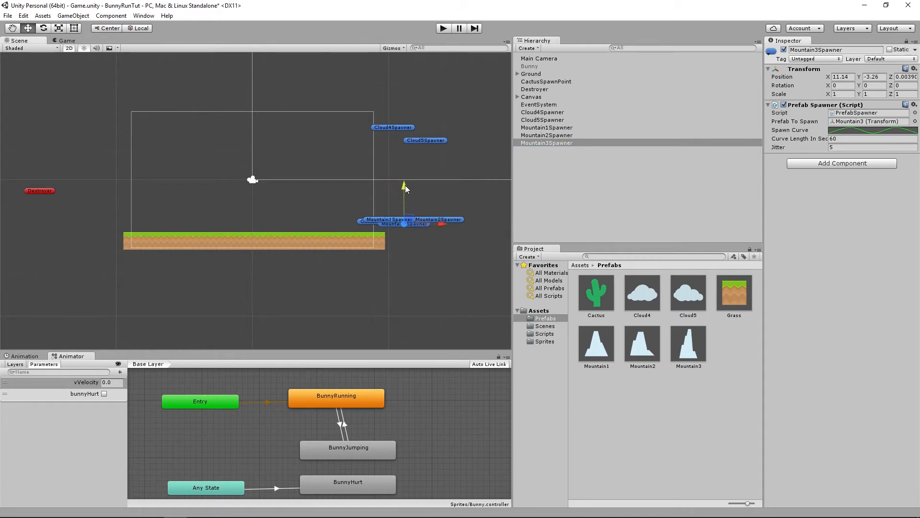
Step: Test-run the mountain spawning before and after raising Mountain3Spawner to about Y -2.27
{"action": "left_click", "coordinate": [443, 28]}
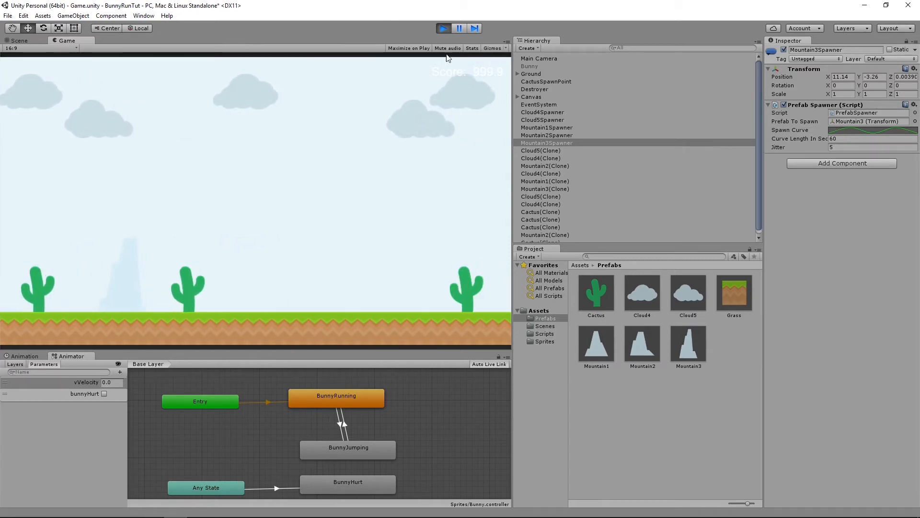
{"action": "left_click", "coordinate": [442, 30]}
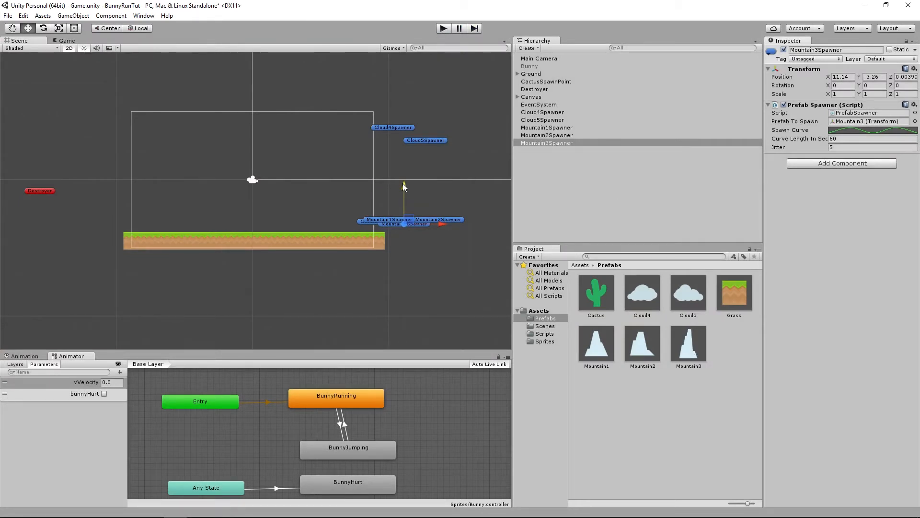
{"action": "left_click_drag", "start_coordinate": [403, 184], "coordinate": [404, 171]}
{"action": "left_click", "coordinate": [444, 28]}
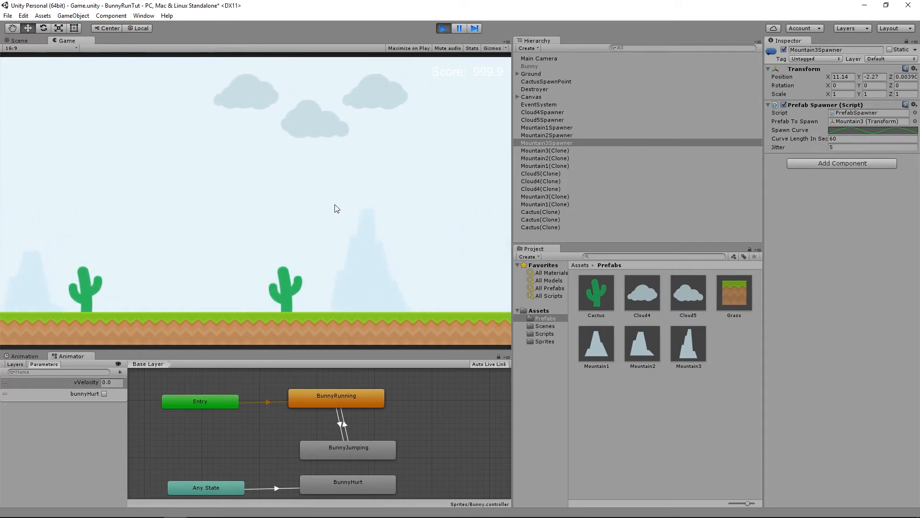
{"action": "left_click", "coordinate": [443, 28]}
Step: Save the scene and re-enable the Bunny object
{"action": "left_click", "coordinate": [7, 15]}
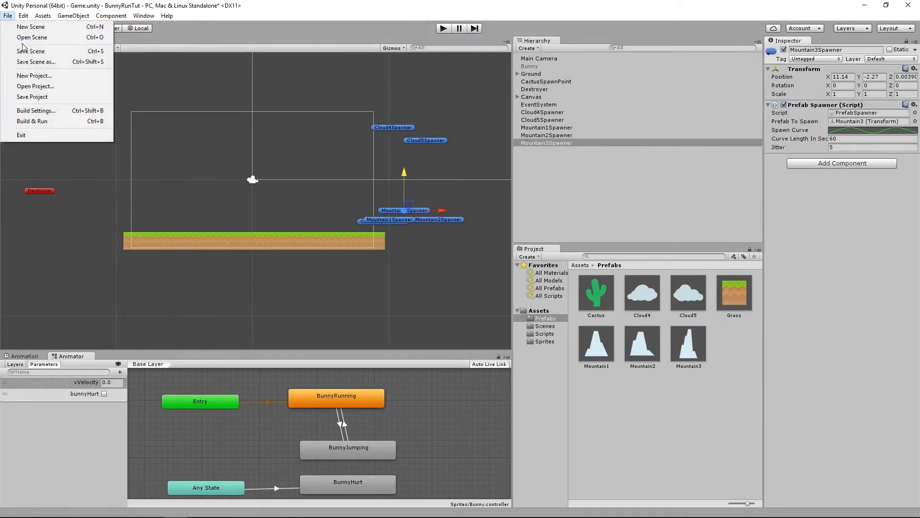
{"action": "left_click", "coordinate": [29, 47]}
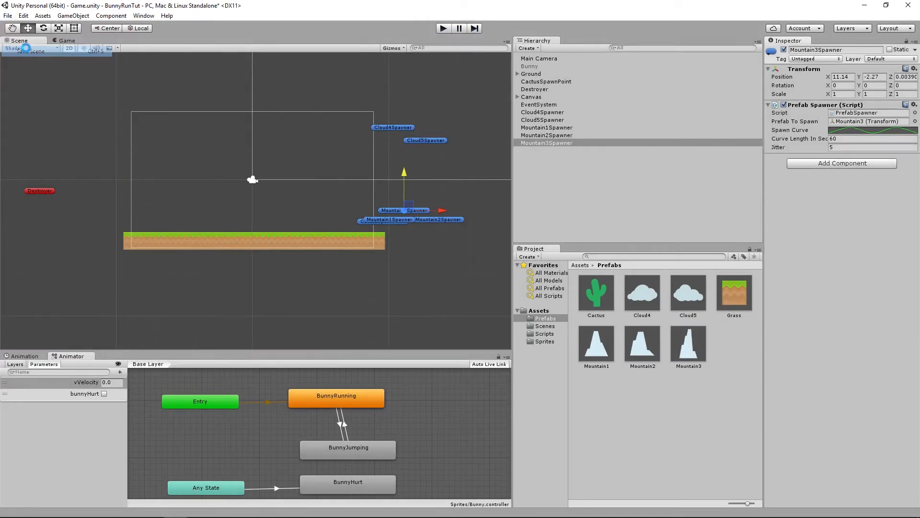
{"action": "left_click", "coordinate": [525, 67]}
{"action": "left_click", "coordinate": [783, 50]}
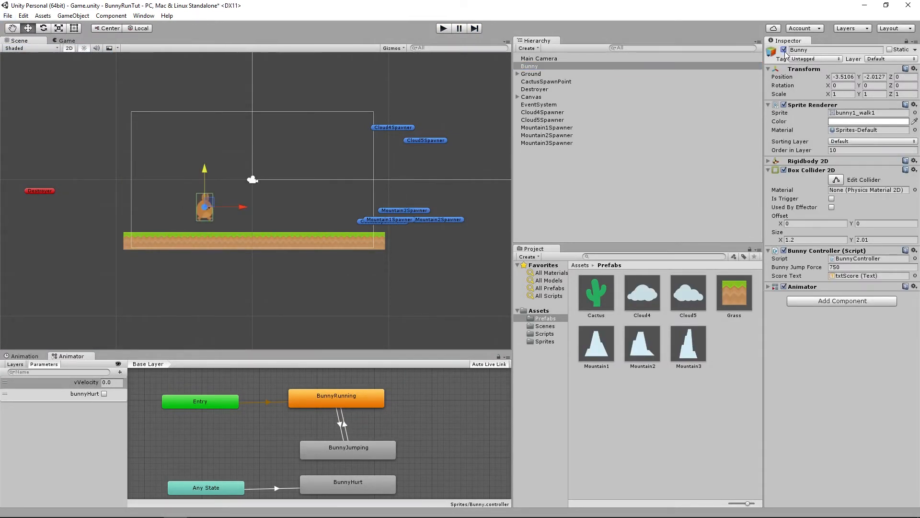
Step: Play-test the game by making the bunny jump over the cacti, and stop the run
{"action": "left_click", "coordinate": [442, 29]}
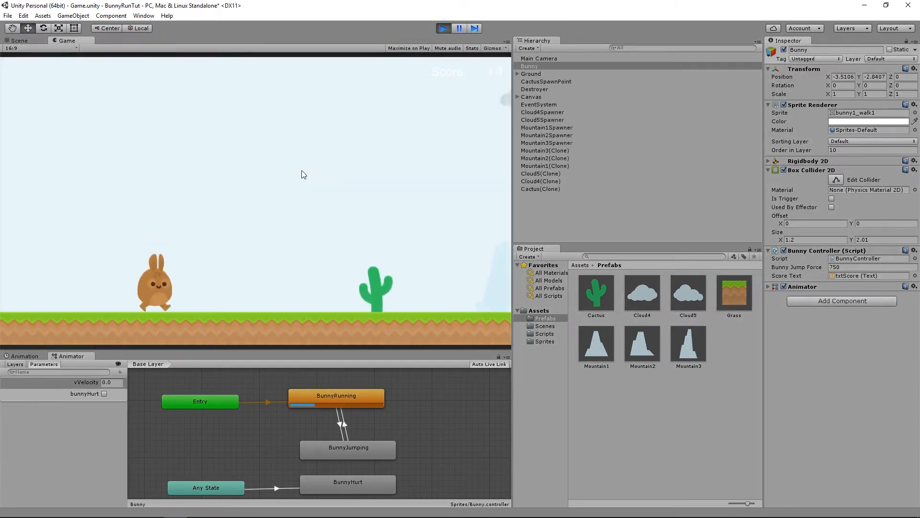
{"action": "key", "text": "space"}
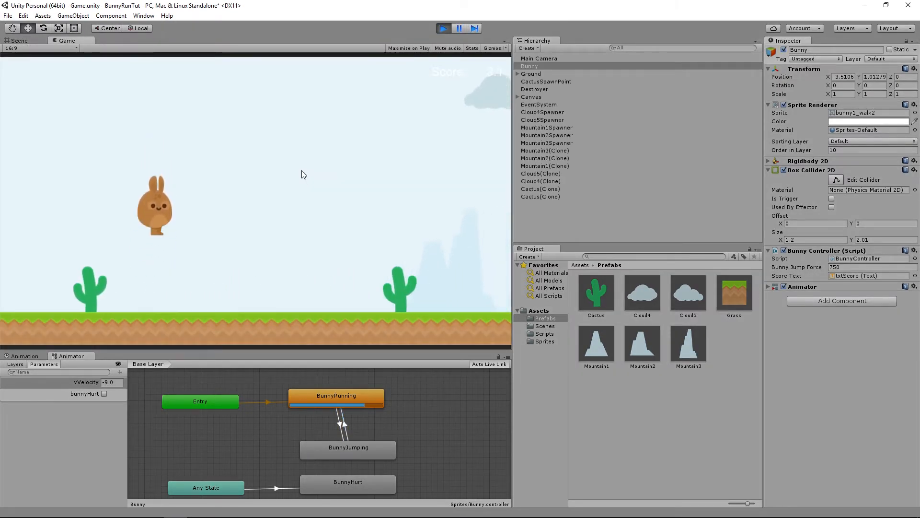
{"action": "key", "text": "space"}
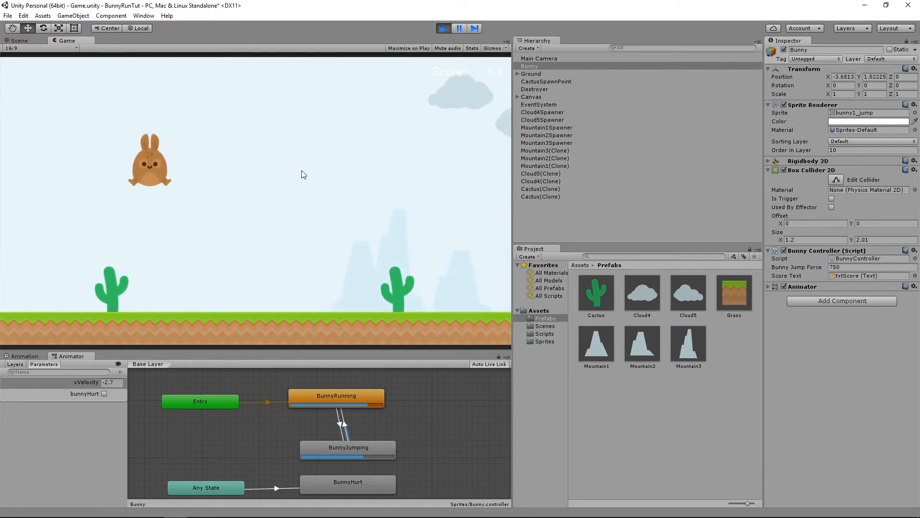
{"action": "key", "text": "space"}
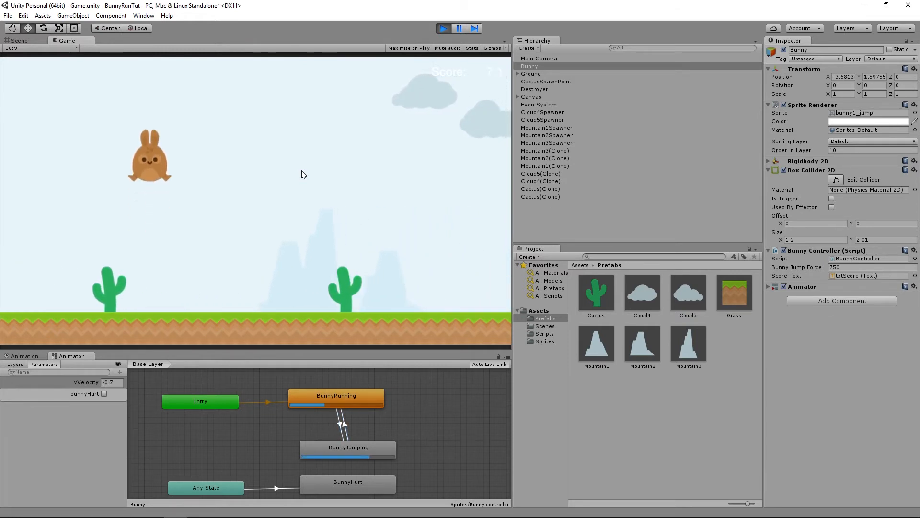
{"action": "key", "text": "space"}
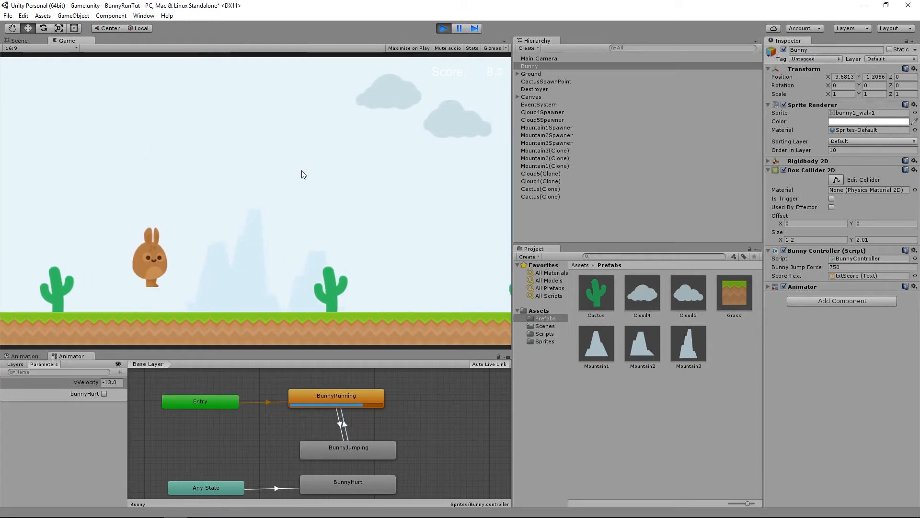
{"action": "key", "text": "space"}
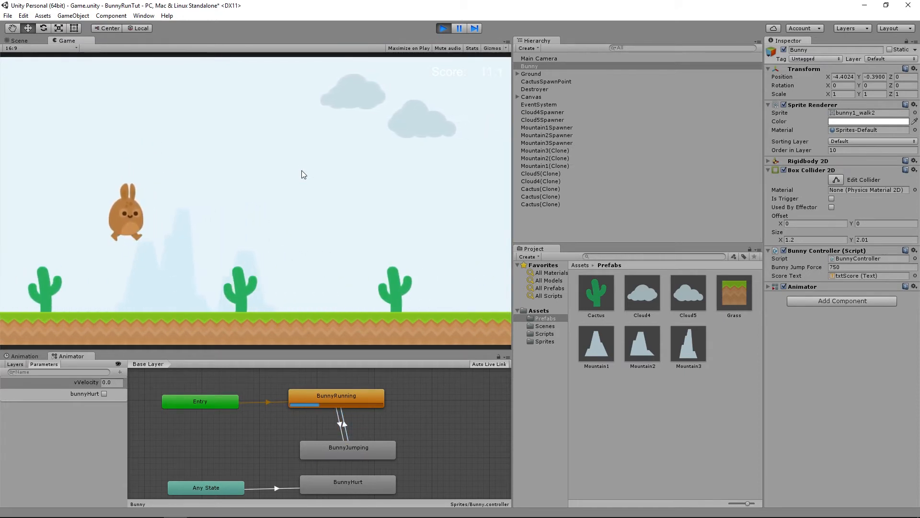
{"action": "key", "text": "space"}
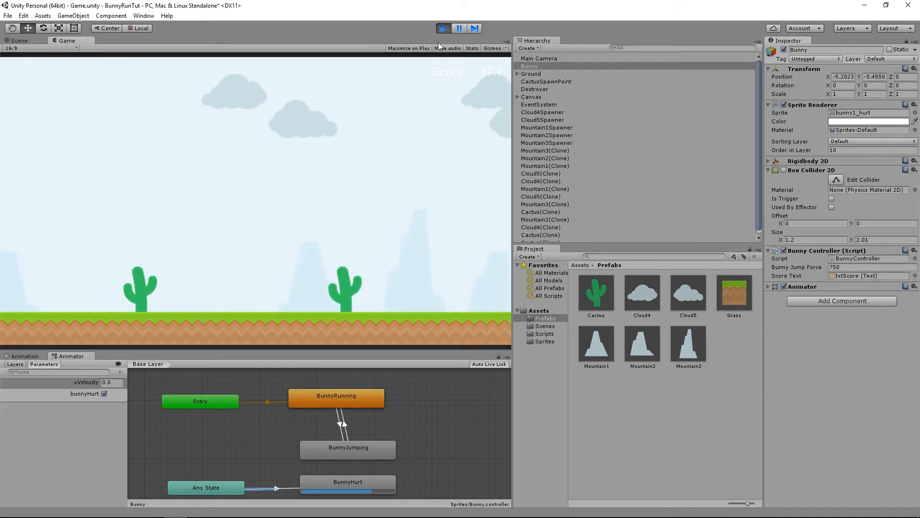
{"action": "left_click", "coordinate": [442, 29]}
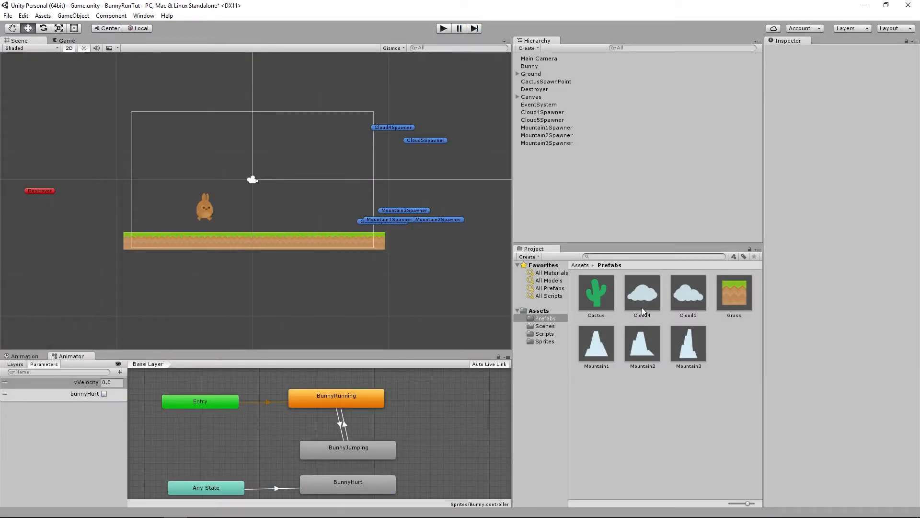
Step: Open the layer settings from the Mountain1 prefab and name User Layer 10 "Background"
{"action": "left_click", "coordinate": [603, 350]}
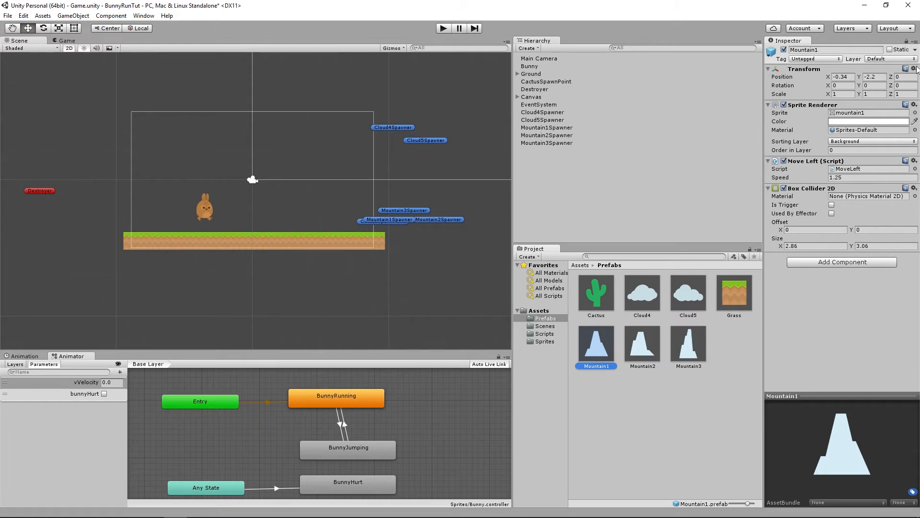
{"action": "left_click", "coordinate": [893, 59]}
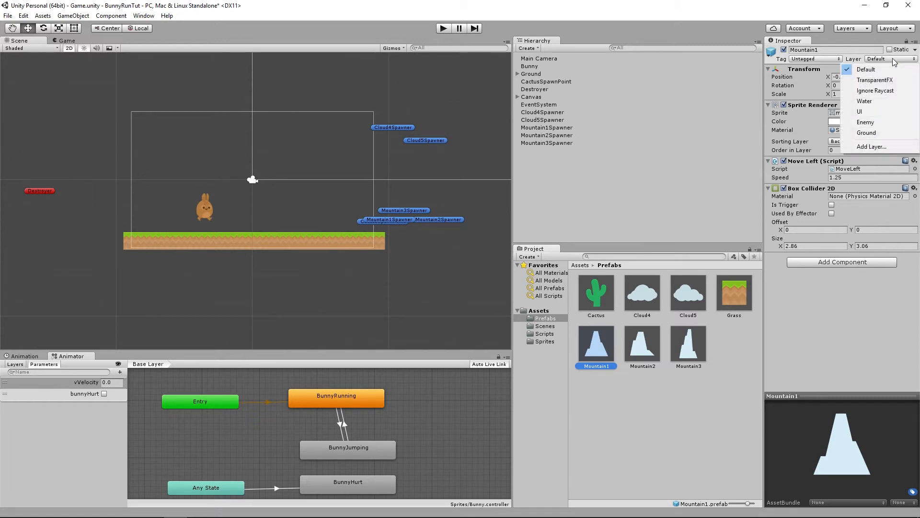
{"action": "left_click", "coordinate": [878, 147]}
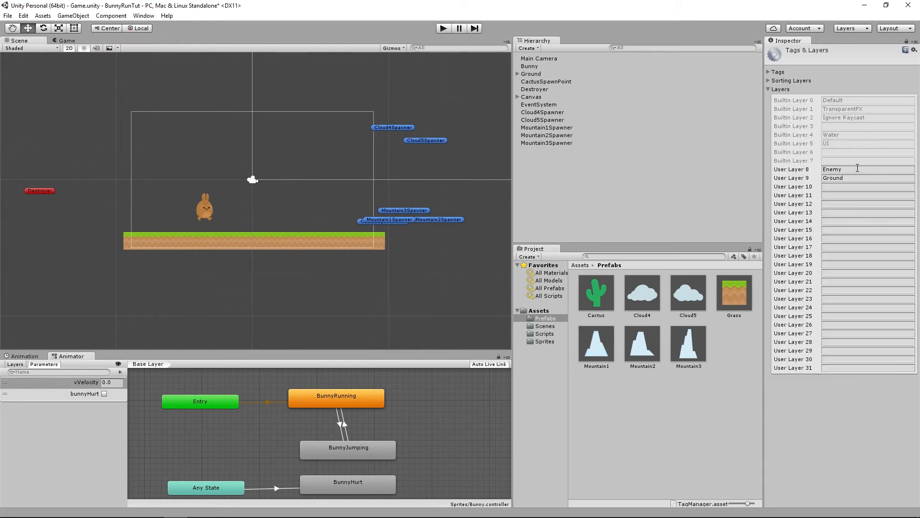
{"action": "left_click", "coordinate": [854, 187]}
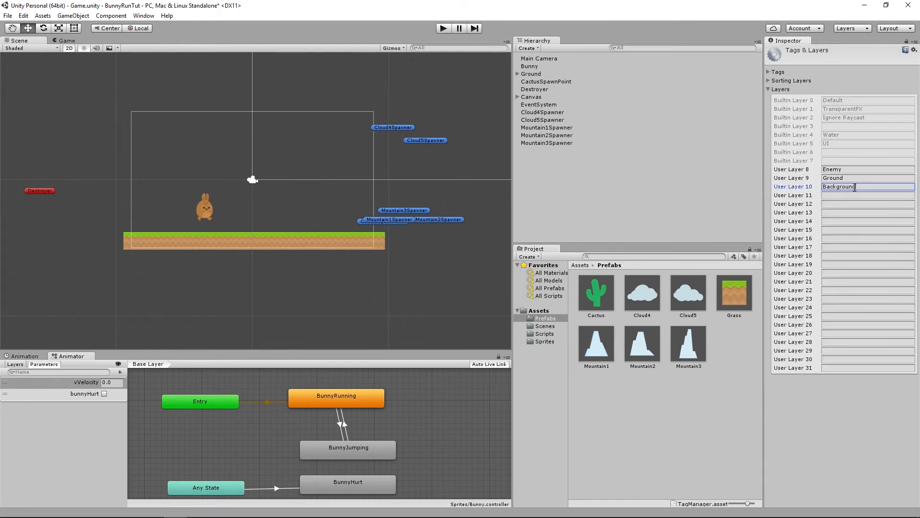
{"action": "left_click", "coordinate": [840, 195]}
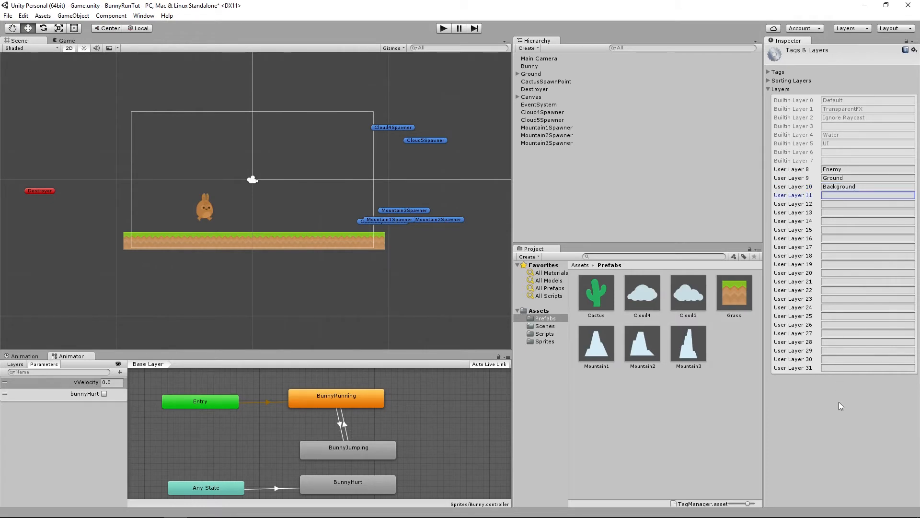
Step: Assign the Cloud4, Cloud5, Mountain1, Mountain2 and Mountain3 prefabs to the Background layer and save the scene
{"action": "left_click", "coordinate": [645, 297]}
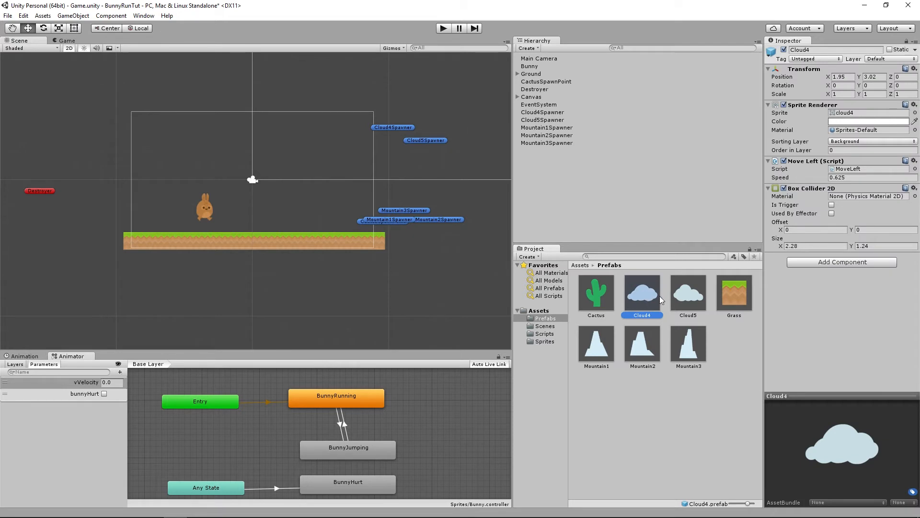
{"action": "left_click", "coordinate": [686, 300], "text": "ctrl"}
{"action": "left_click", "coordinate": [692, 343], "text": "ctrl"}
{"action": "left_click", "coordinate": [654, 343], "text": "ctrl"}
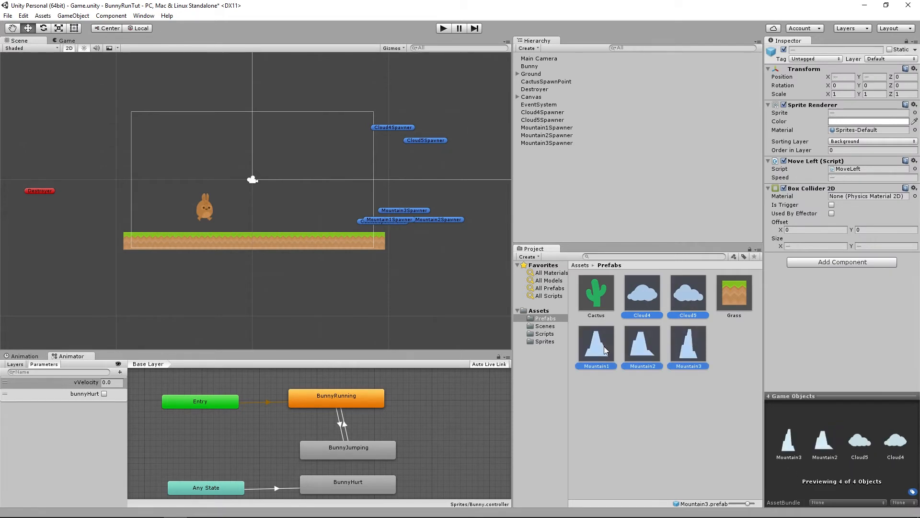
{"action": "left_click", "coordinate": [603, 345], "text": "ctrl"}
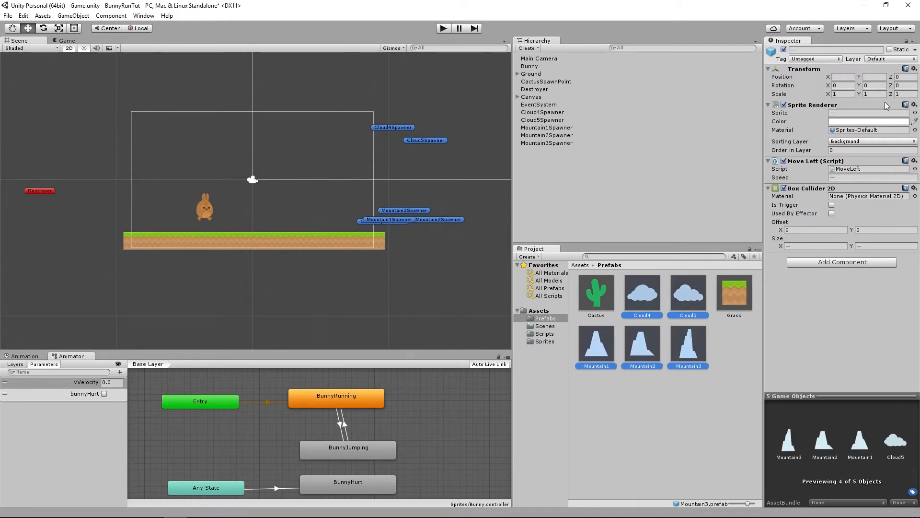
{"action": "left_click", "coordinate": [884, 60]}
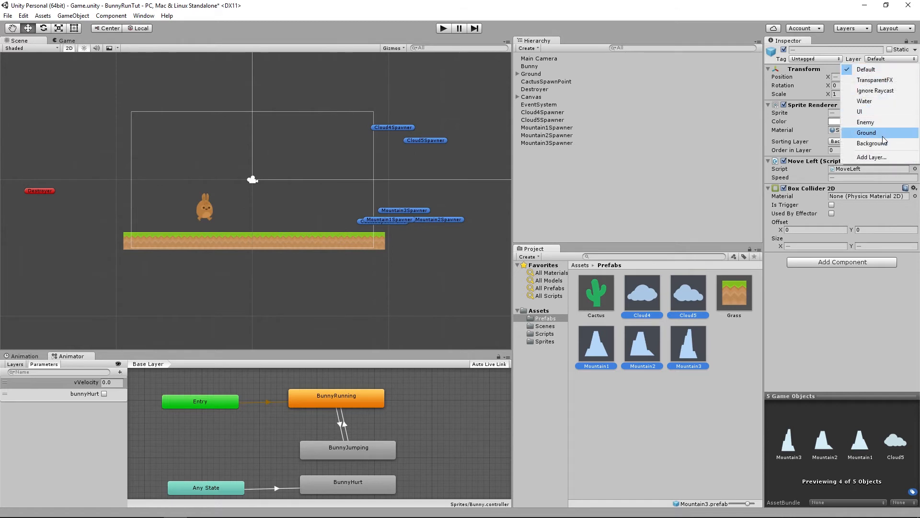
{"action": "left_click", "coordinate": [883, 144]}
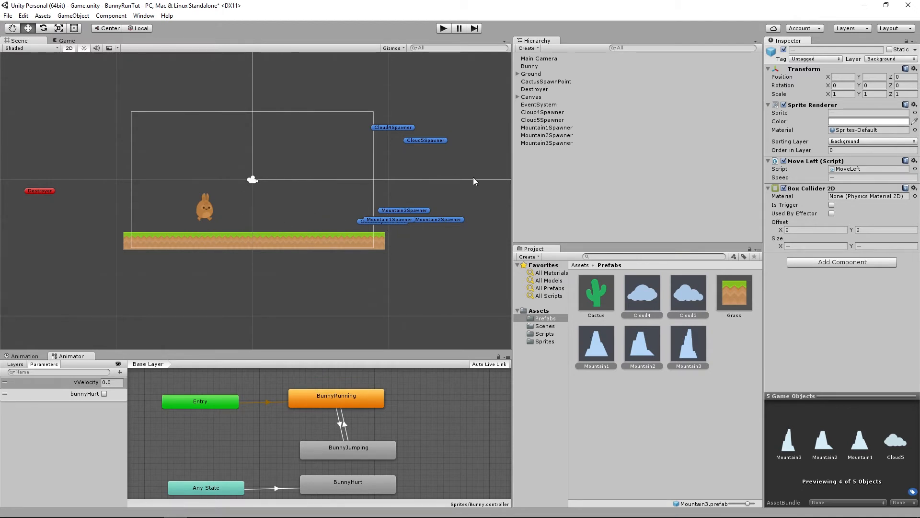
{"action": "key", "text": "ctrl+s"}
Step: Turn off collisions between the Default and Background layers in the Physics 2D layer collision matrix and save the scene
{"action": "left_click", "coordinate": [527, 67]}
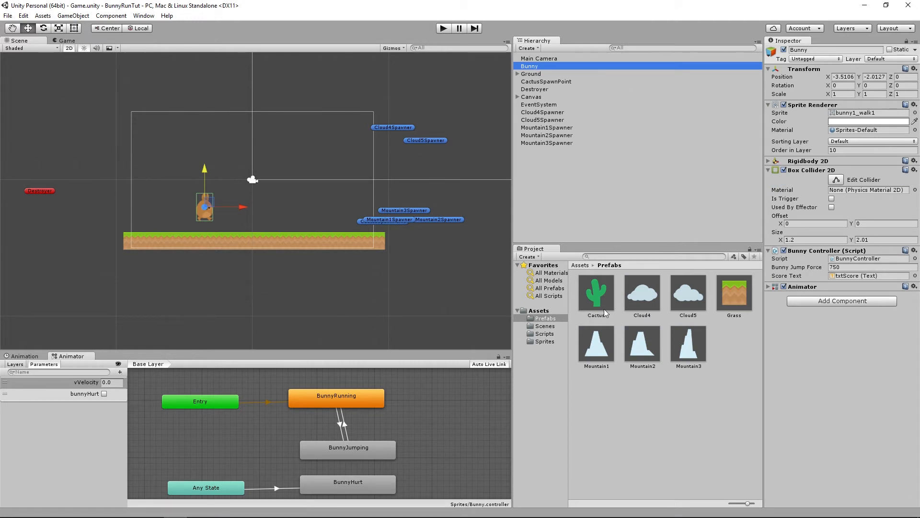
{"action": "left_click", "coordinate": [641, 295]}
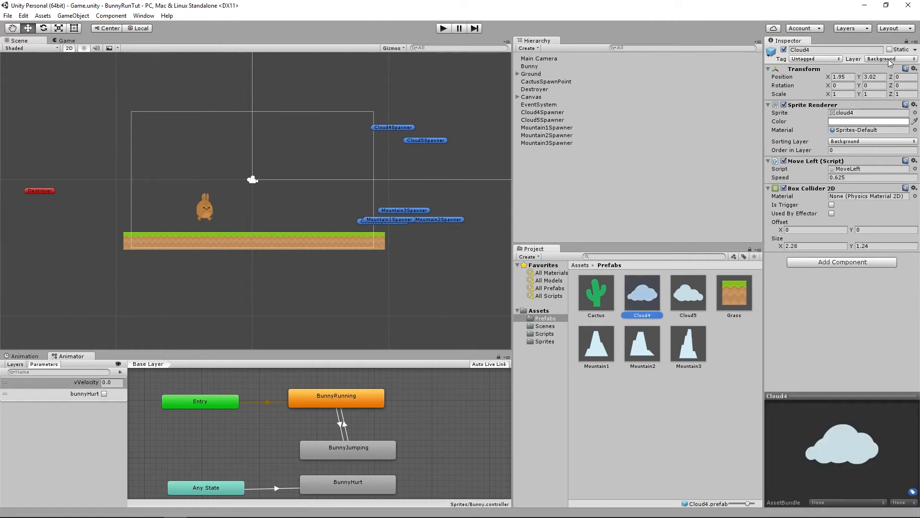
{"action": "left_click", "coordinate": [24, 16]}
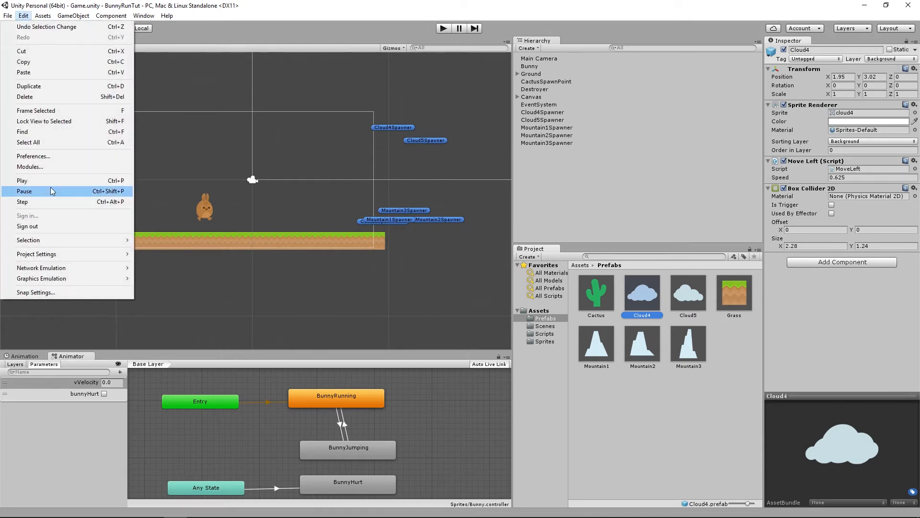
{"action": "mouse_move", "coordinate": [87, 251]}
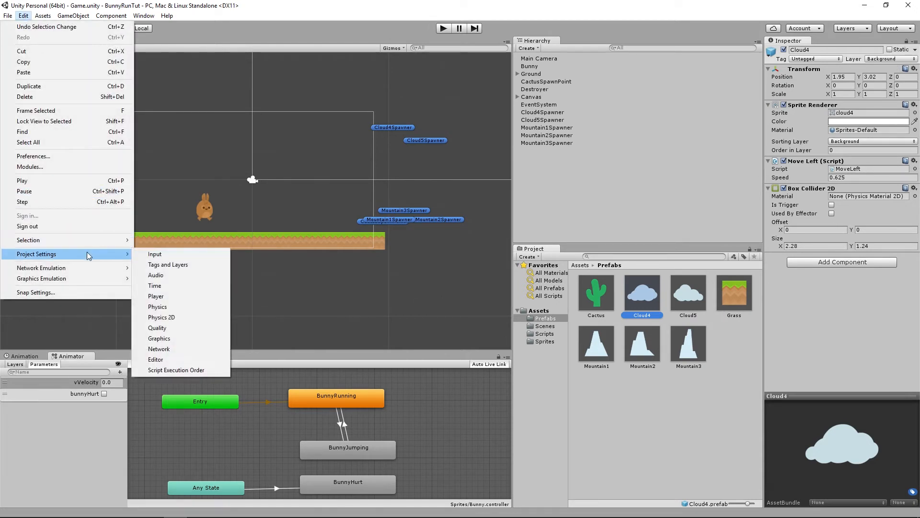
{"action": "left_click", "coordinate": [181, 318]}
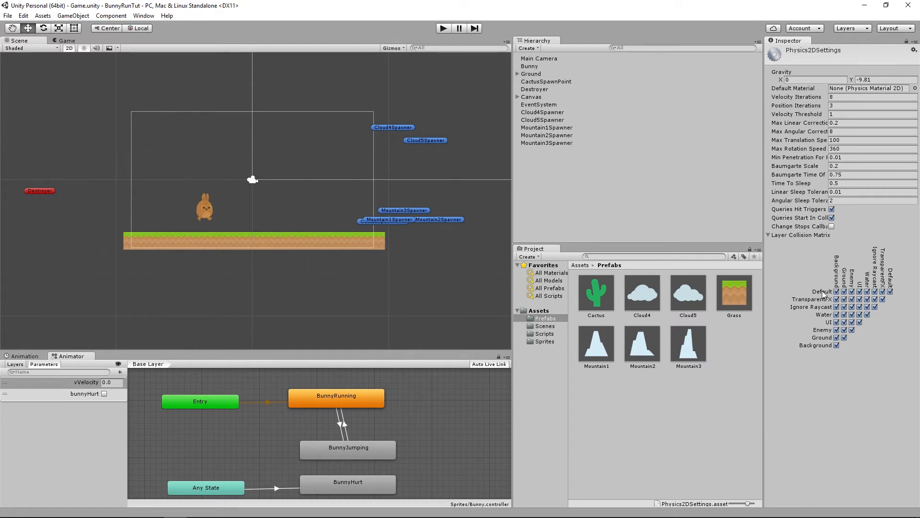
{"action": "left_click", "coordinate": [836, 292]}
{"action": "left_click", "coordinate": [837, 290]}
{"action": "left_click", "coordinate": [8, 16]}
{"action": "left_click", "coordinate": [29, 52]}
Step: Play-test the changed layer collisions by making the bunny jump over the cacti while clouds and mountains scroll past
{"action": "left_click", "coordinate": [439, 29]}
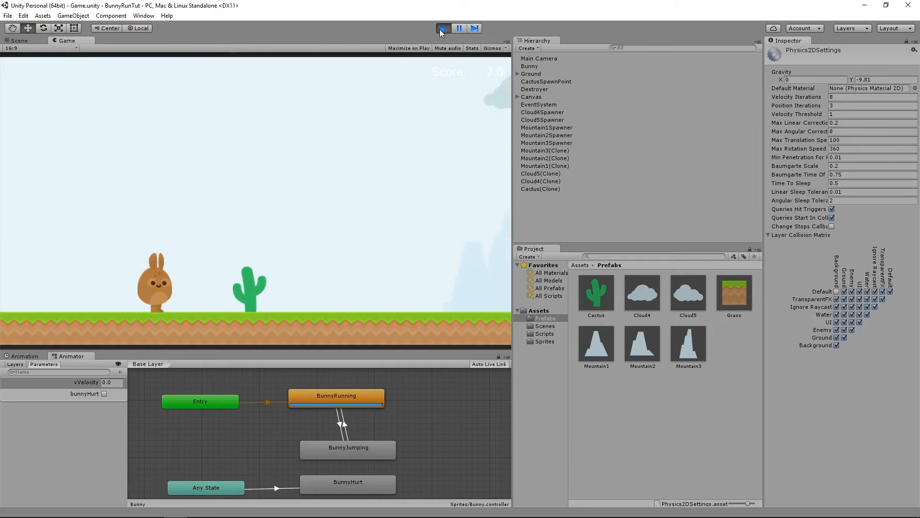
{"action": "key", "text": "space"}
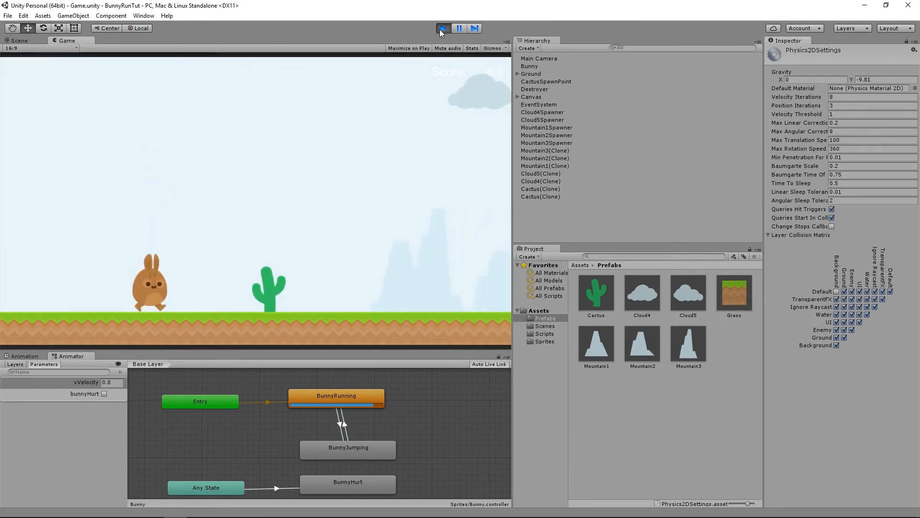
{"action": "key", "text": "space"}
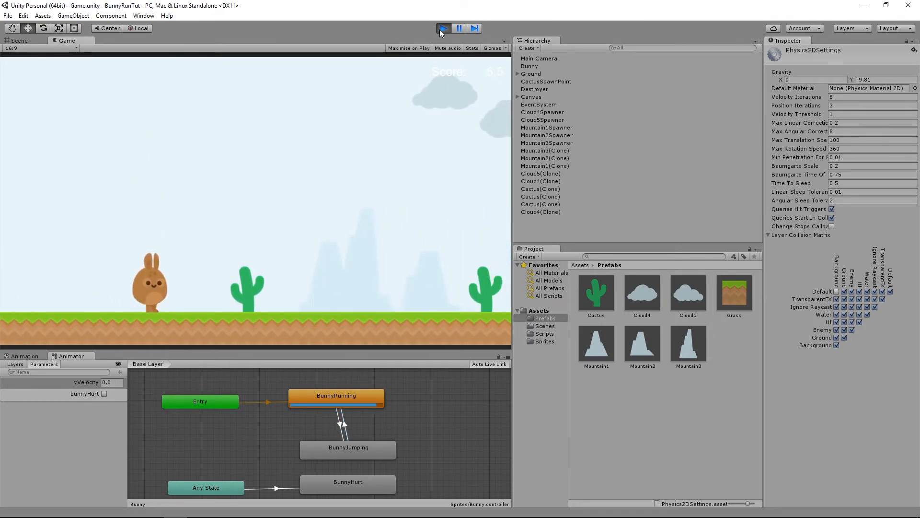
{"action": "key", "text": "space"}
{"action": "key", "text": "space"}
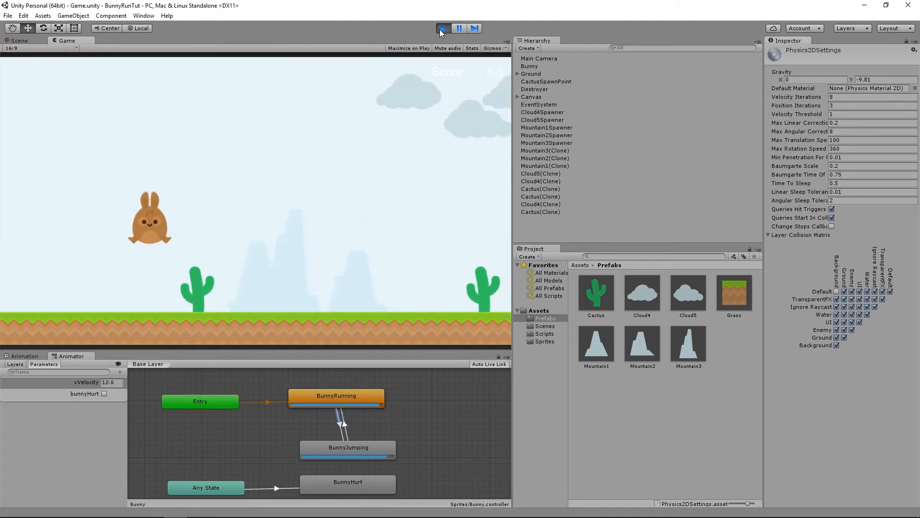
{"action": "key", "text": "space"}
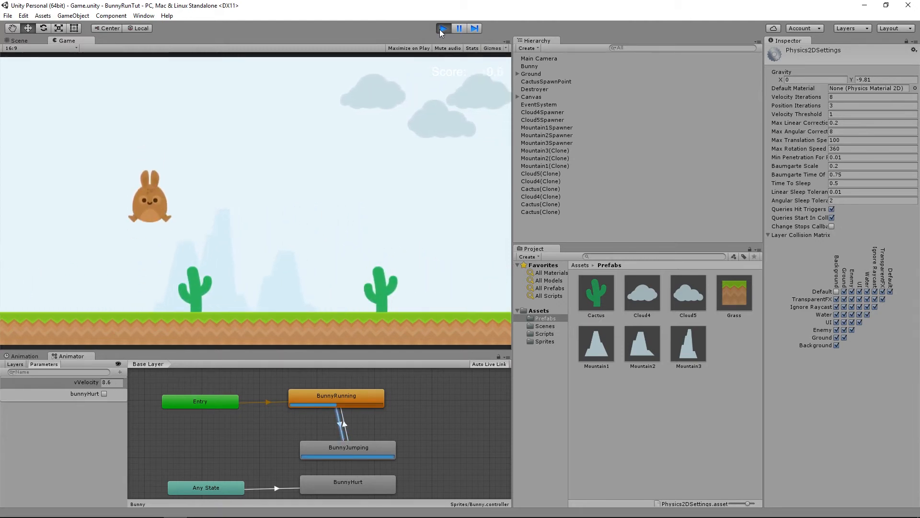
{"action": "key", "text": "space"}
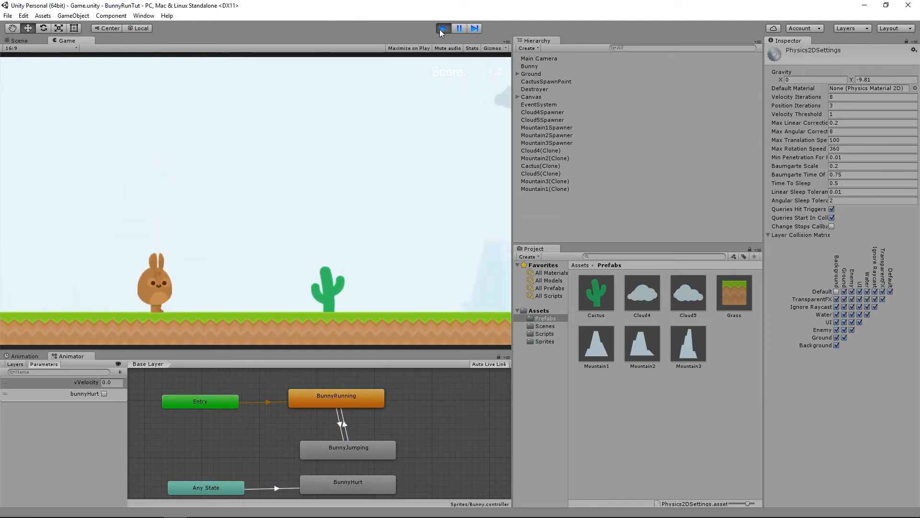
{"action": "key", "text": "space"}
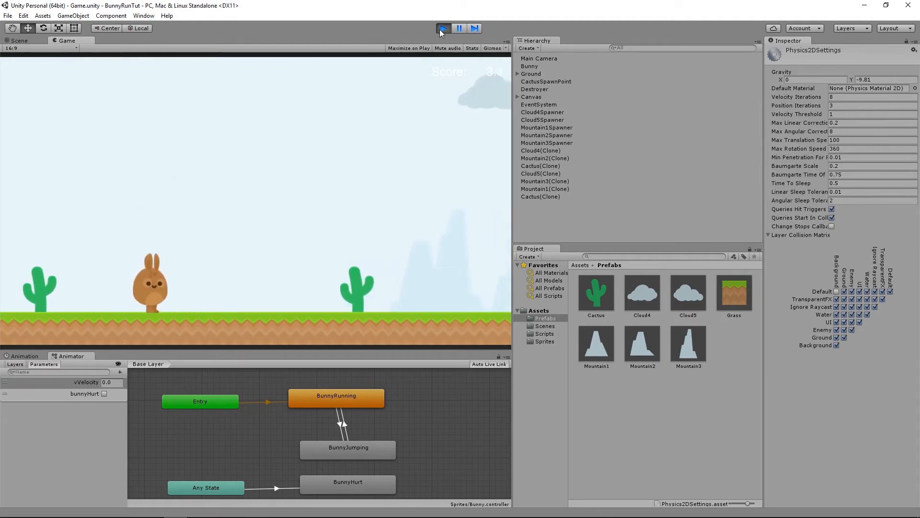
{"action": "key", "text": "space"}
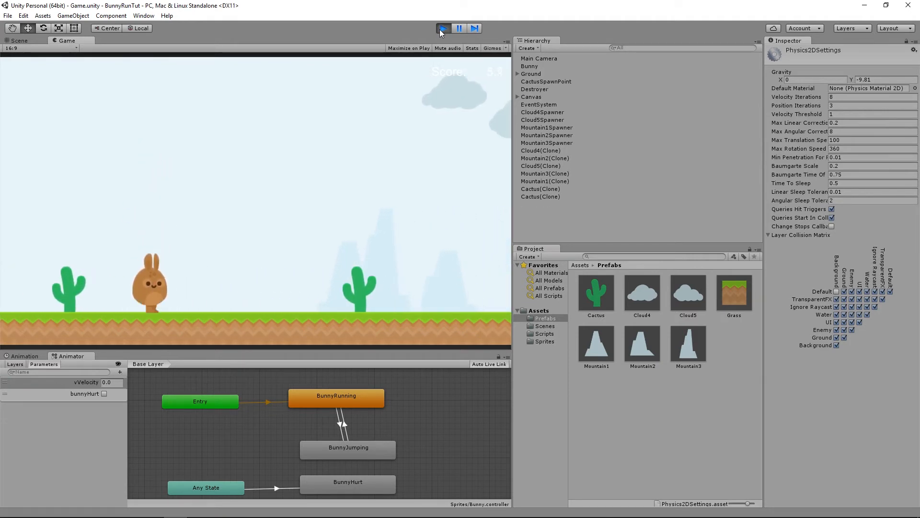
{"action": "key", "text": "space"}
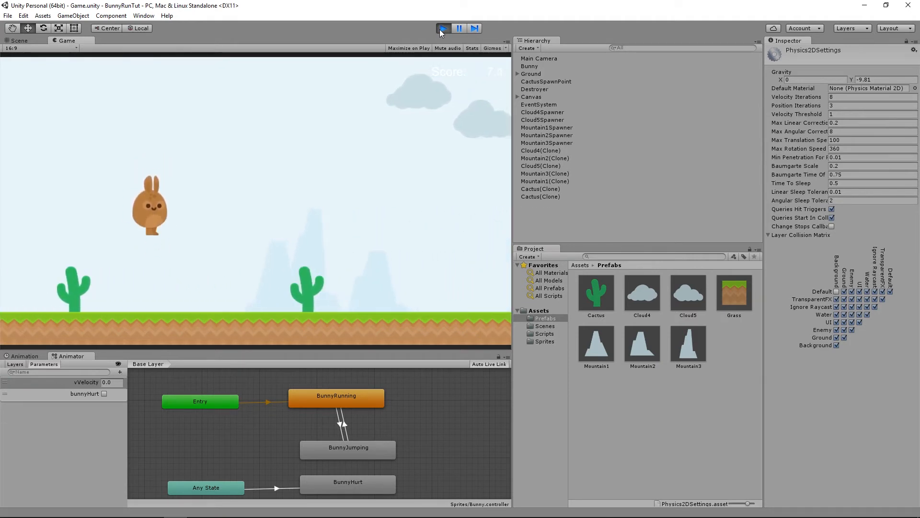
{"action": "key", "text": "space"}
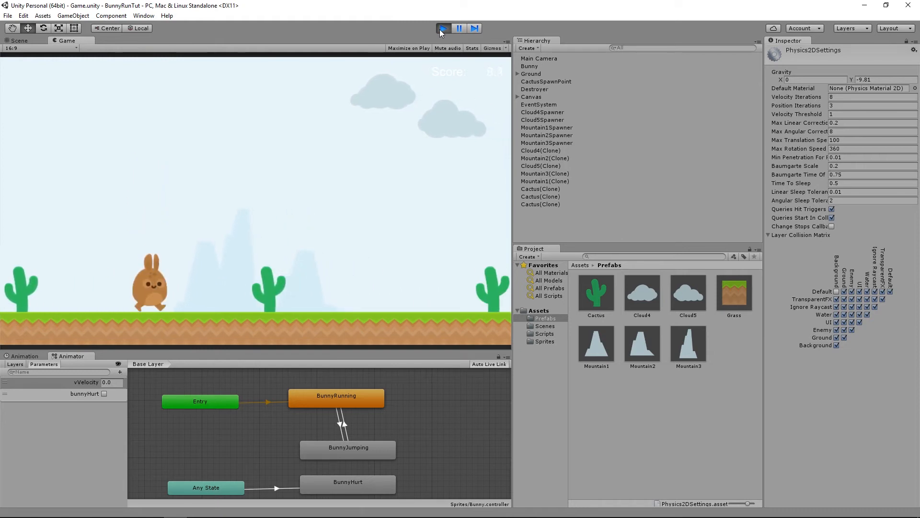
{"action": "key", "text": "space"}
{"action": "key", "text": "space"}
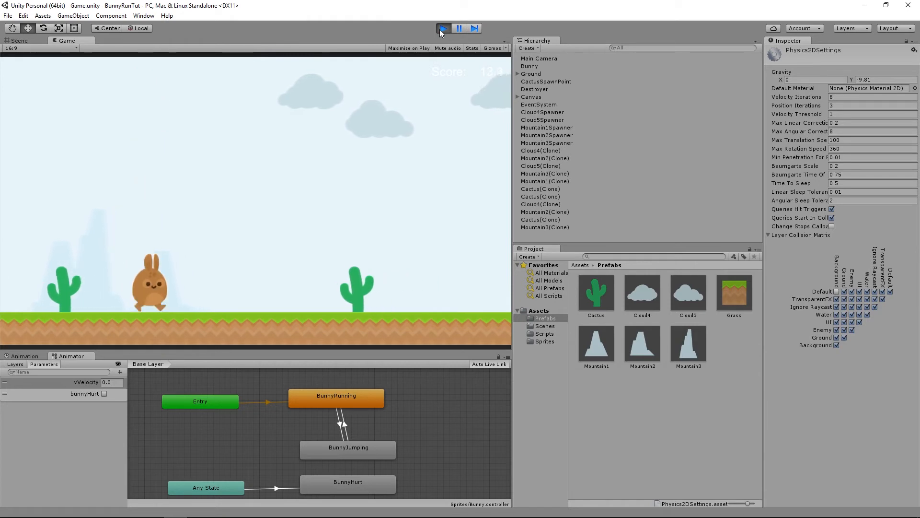
{"action": "key", "text": "space"}
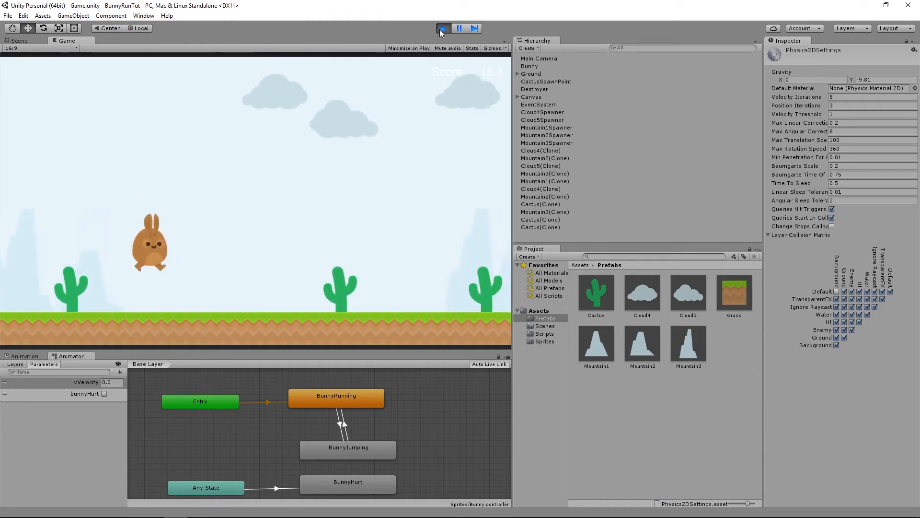
{"action": "key", "text": "space"}
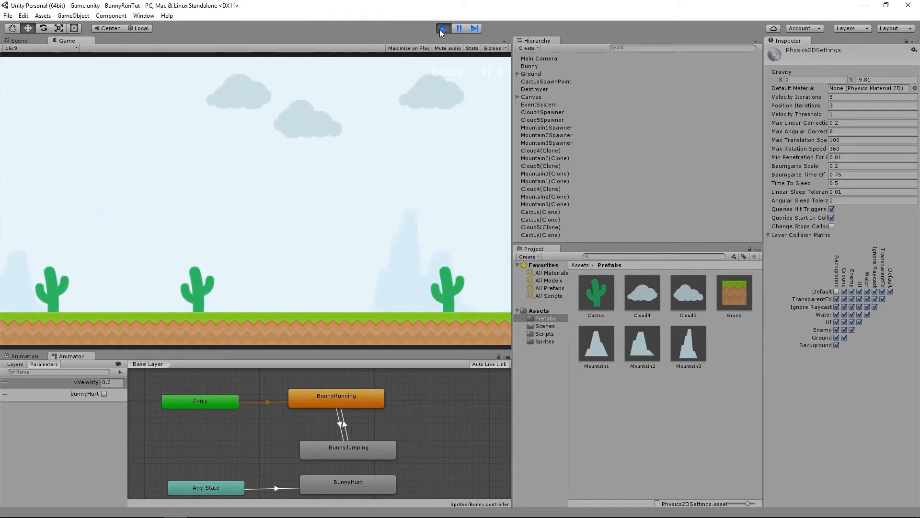
{"action": "key", "text": "space"}
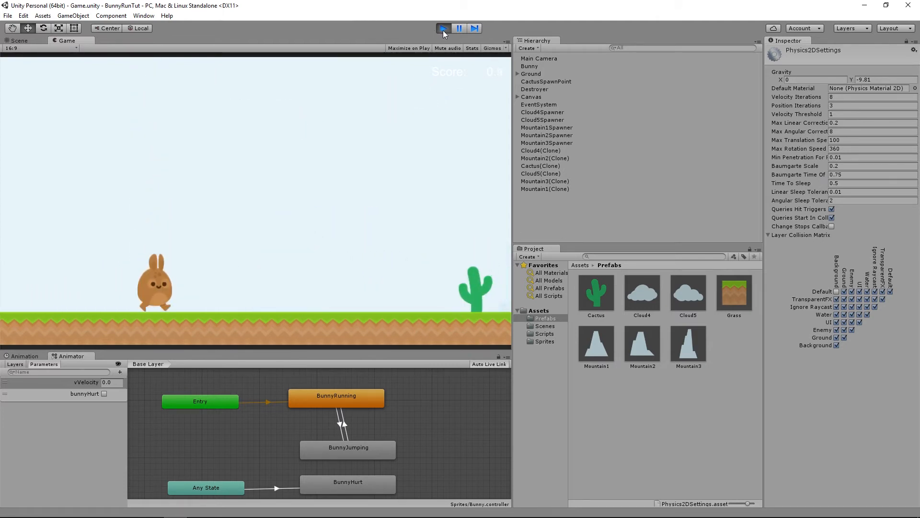
Step: Stop the play-test and save the scene
{"action": "left_click", "coordinate": [442, 31]}
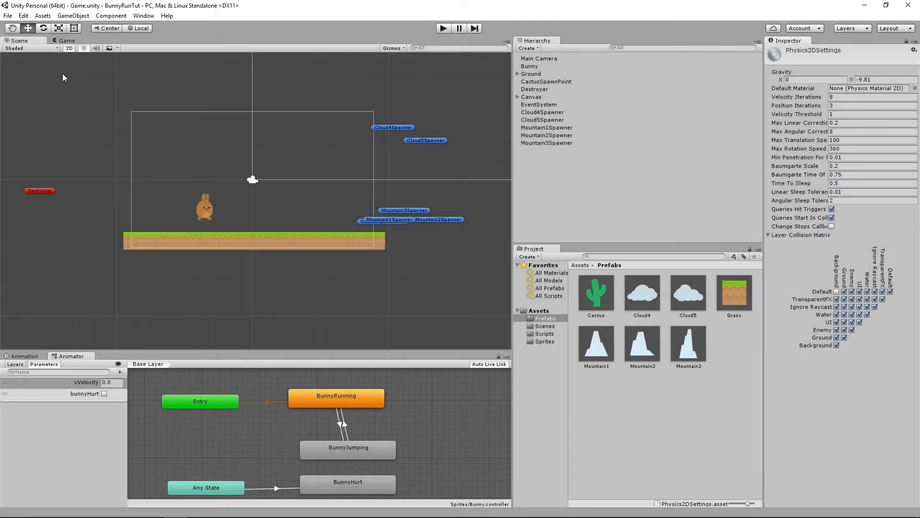
{"action": "left_click", "coordinate": [8, 16]}
{"action": "left_click", "coordinate": [23, 53]}
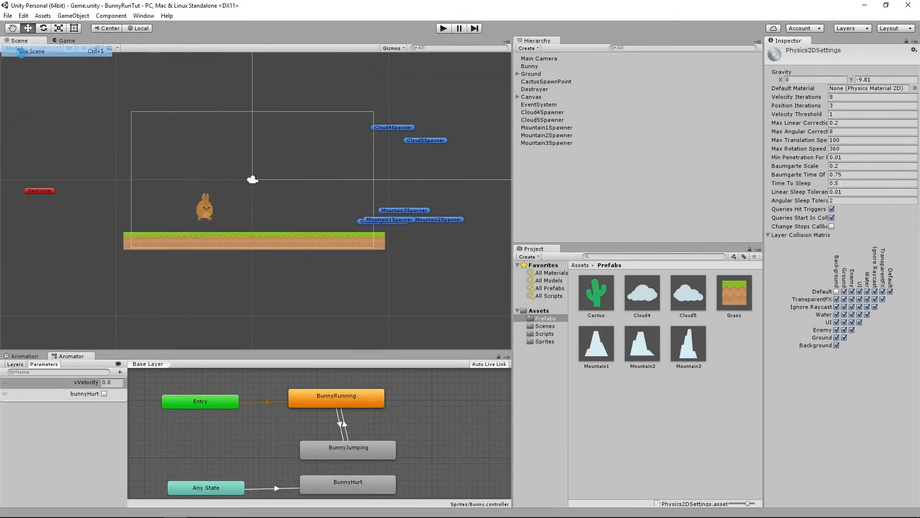
Step: Play-test the game again, making the bunny jump over the cacti in front of the scrolling scenery, and stop the test
{"action": "left_click", "coordinate": [441, 32]}
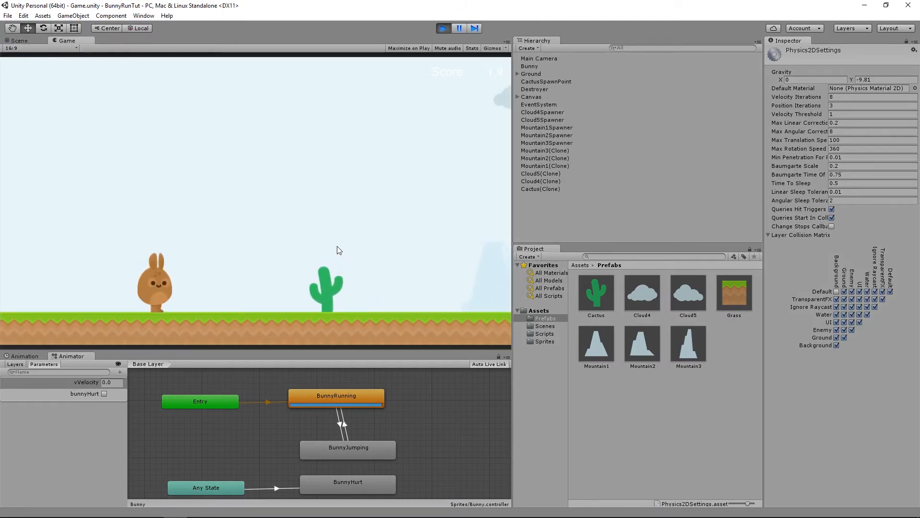
{"action": "key", "text": "space"}
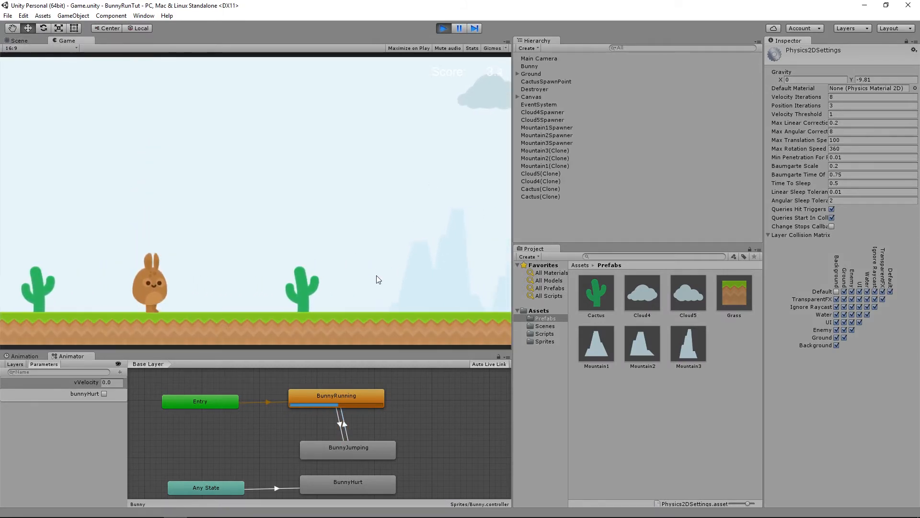
{"action": "key", "text": "space"}
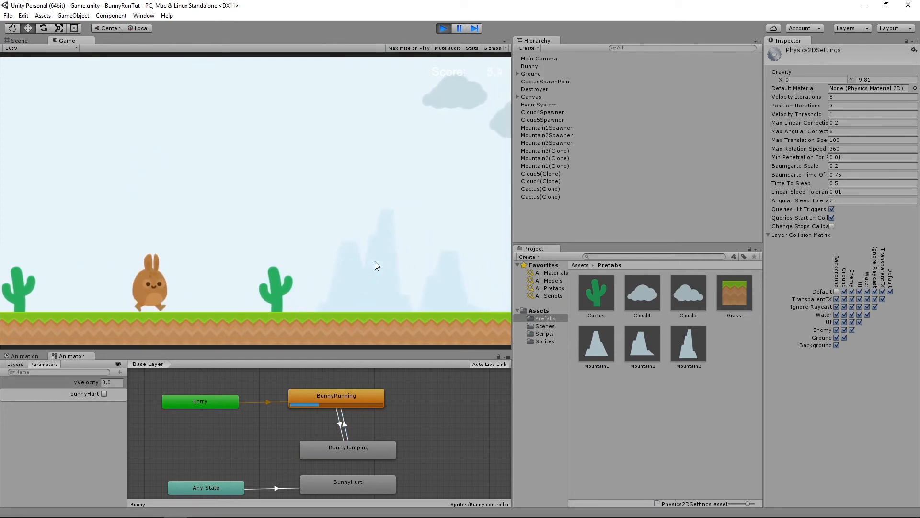
{"action": "key", "text": "space"}
{"action": "key", "text": "space"}
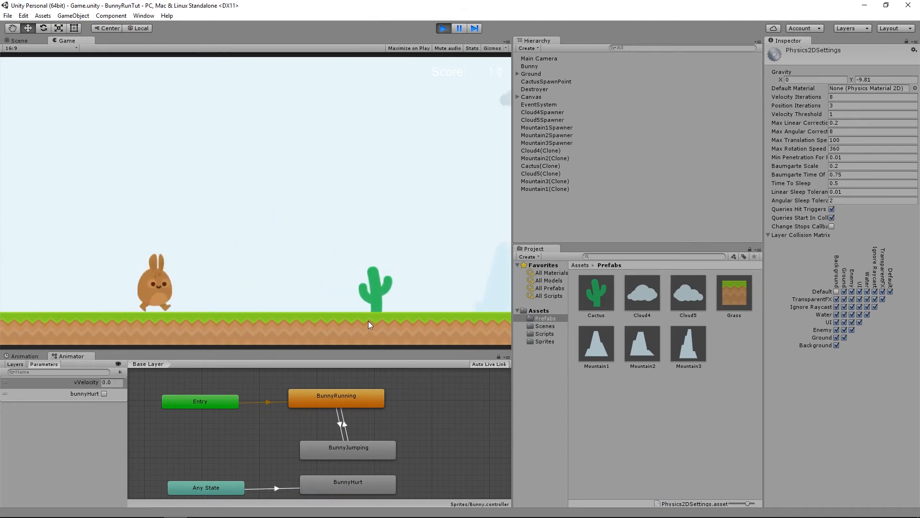
{"action": "key", "text": "space"}
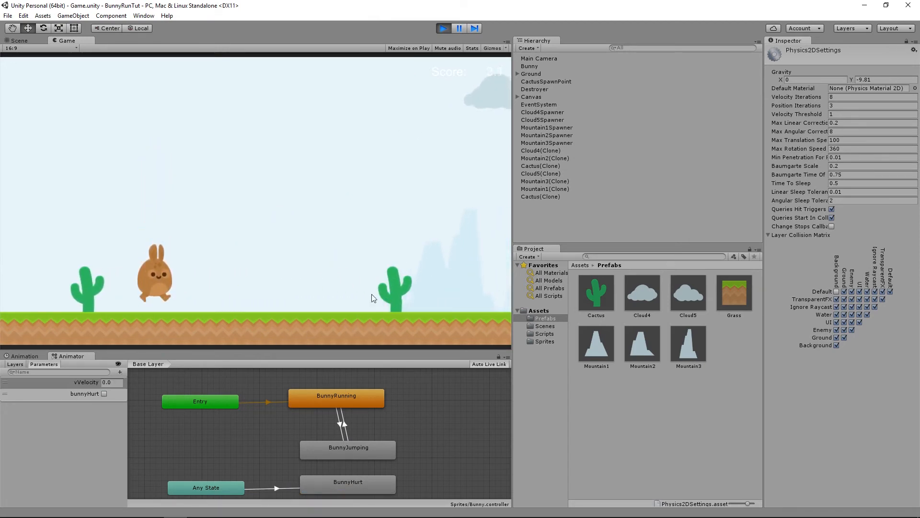
{"action": "key", "text": "space"}
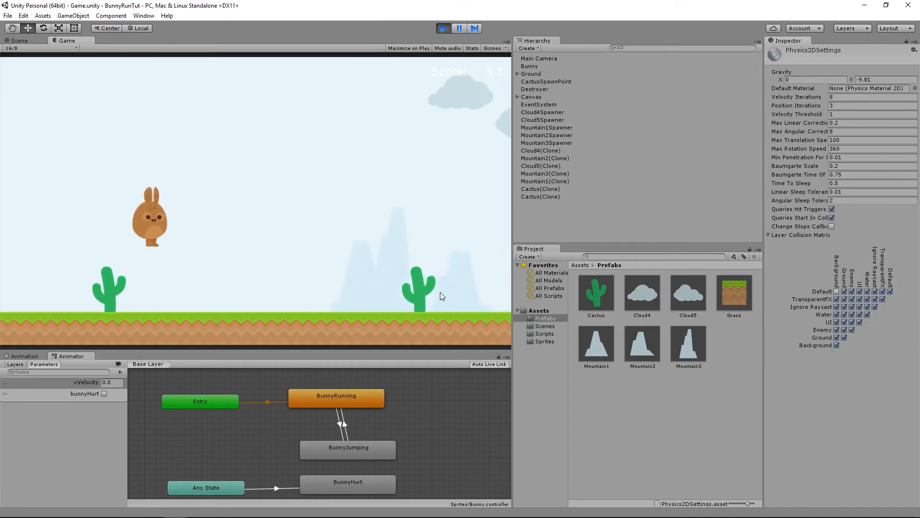
{"action": "key", "text": "space"}
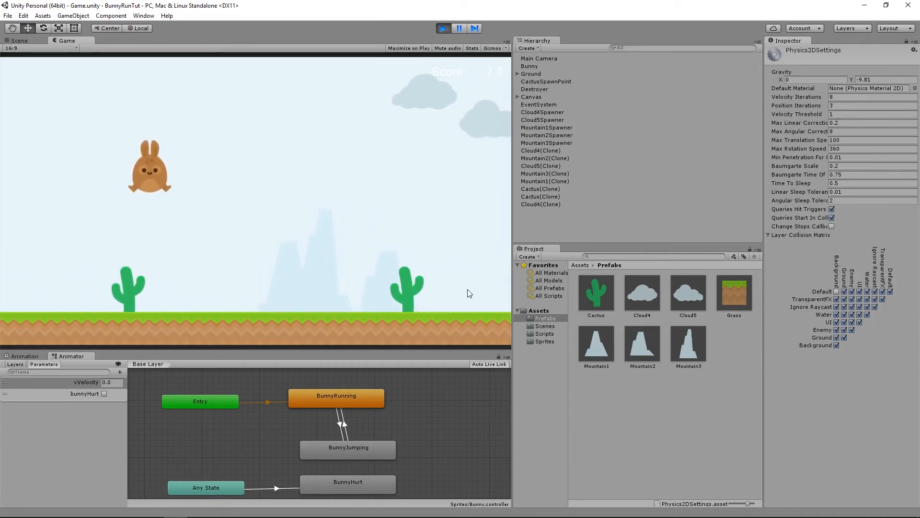
{"action": "key", "text": "space"}
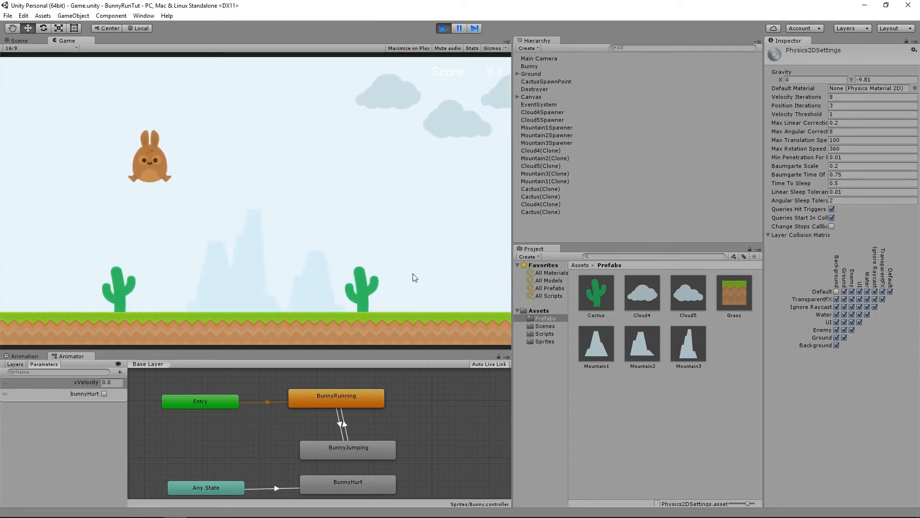
{"action": "key", "text": "space"}
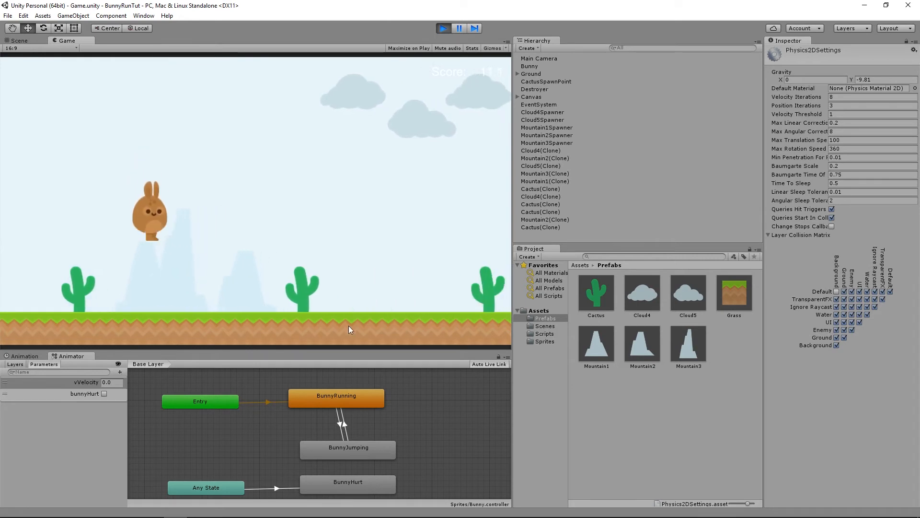
{"action": "key", "text": "space"}
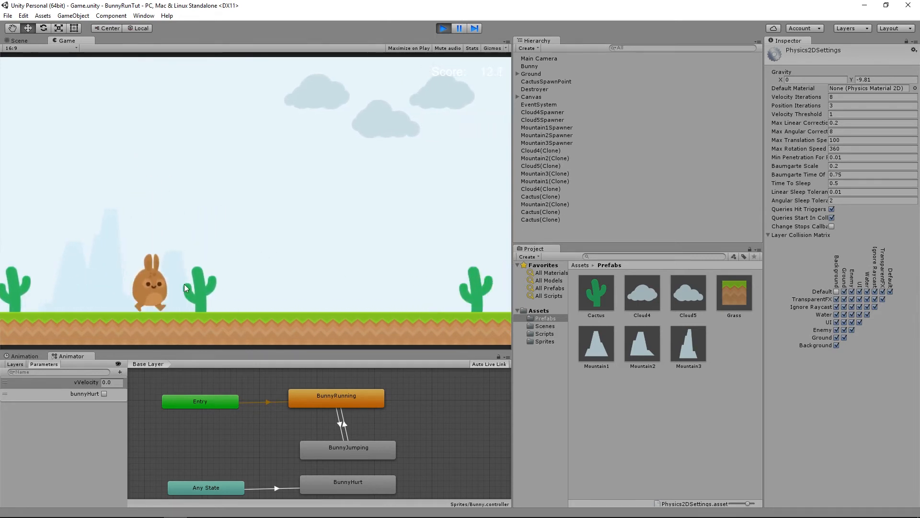
{"action": "key", "text": "space"}
{"action": "left_click", "coordinate": [444, 28]}
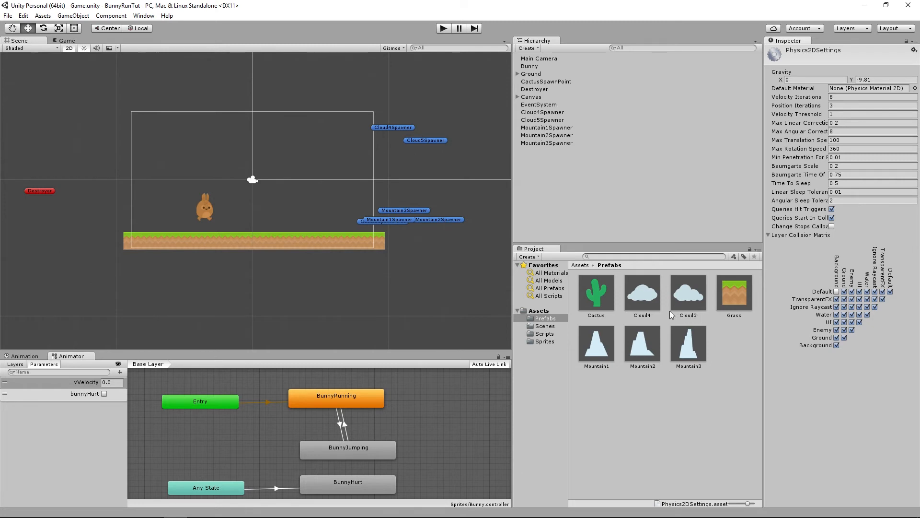
Step: Add the Move Left script to the Grass prefab and set its speed to 5, like the Cactus prefab
{"action": "left_click", "coordinate": [602, 304]}
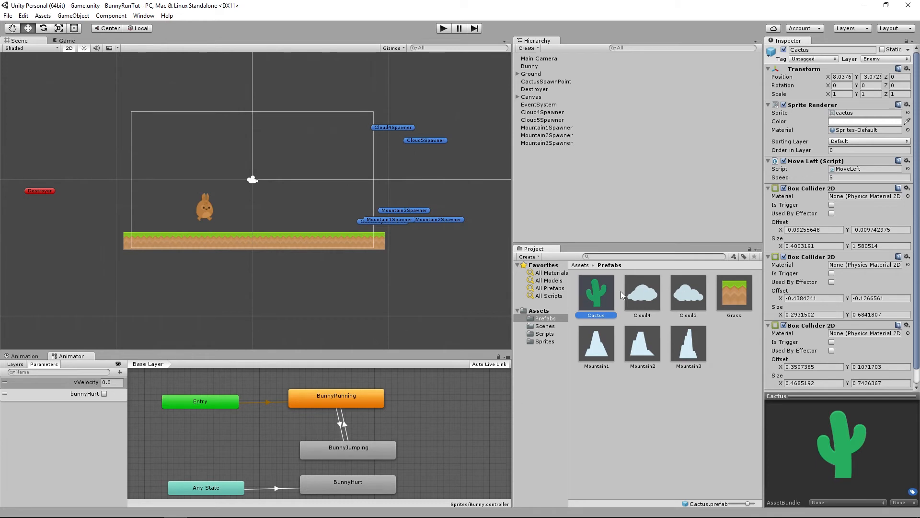
{"action": "left_click", "coordinate": [731, 298]}
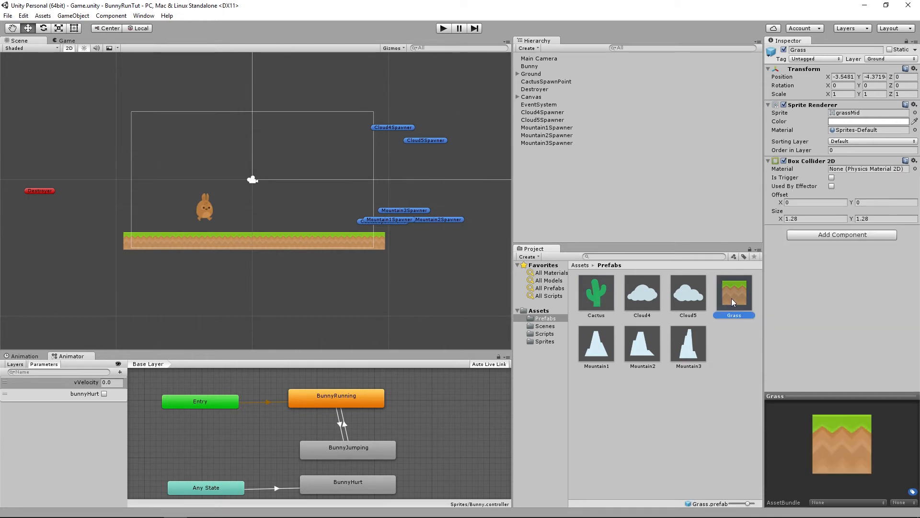
{"action": "left_click", "coordinate": [834, 236]}
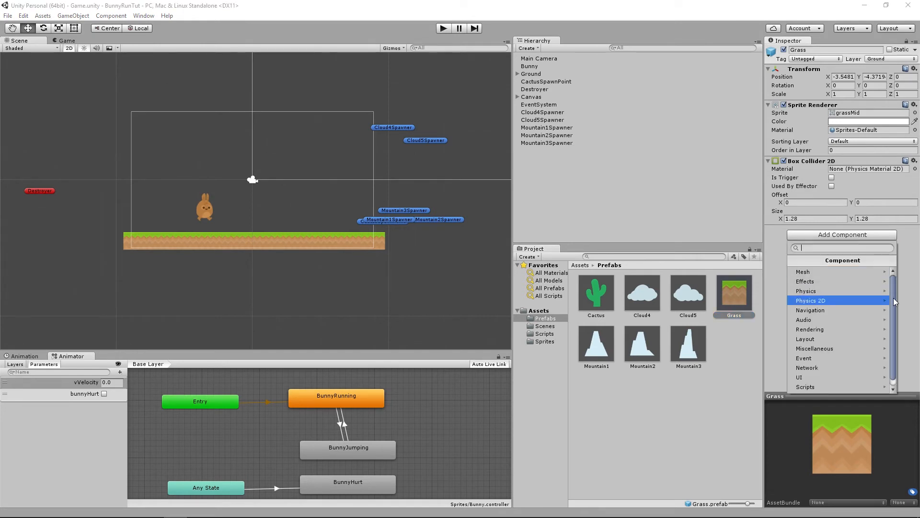
{"action": "left_click", "coordinate": [832, 379]}
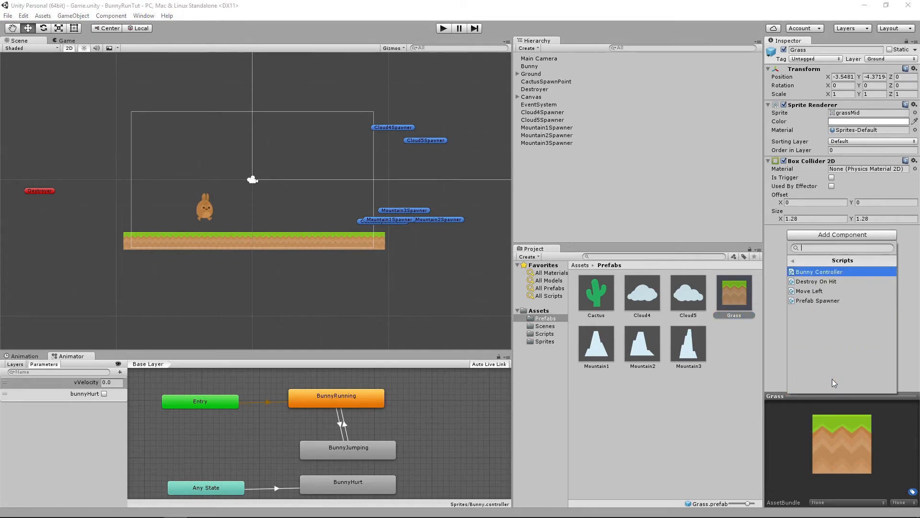
{"action": "left_click", "coordinate": [809, 291]}
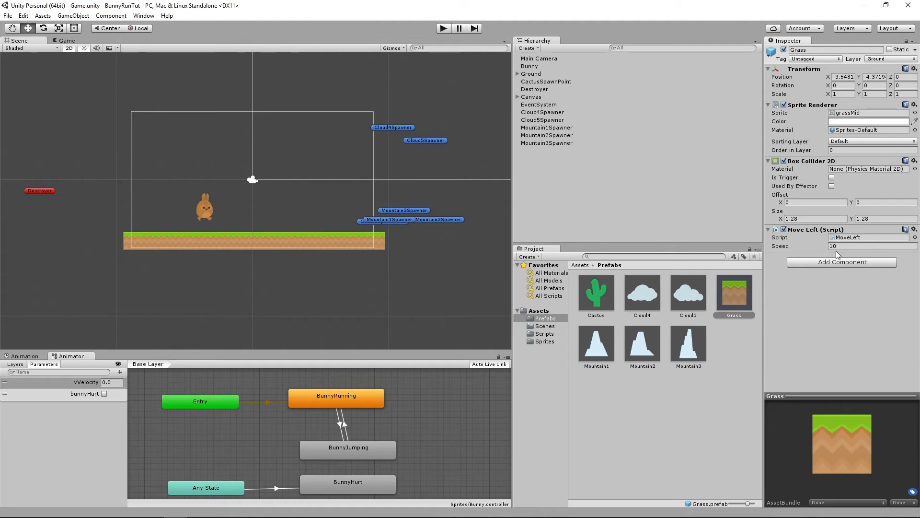
{"action": "left_click", "coordinate": [843, 246]}
{"action": "type", "text": "5"}
Step: Deactivate the Bunny object and run the game briefly to watch the grass and cacti move left in the Scene view
{"action": "left_click", "coordinate": [531, 67]}
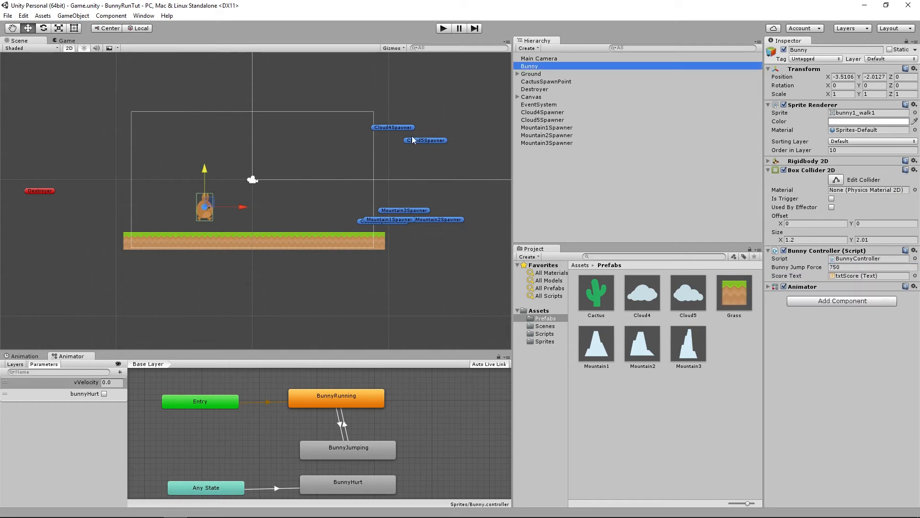
{"action": "left_click", "coordinate": [783, 50]}
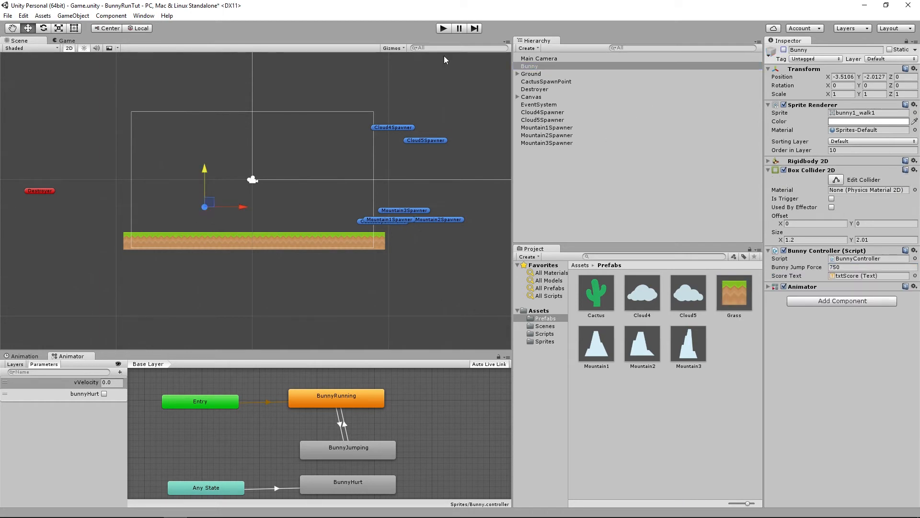
{"action": "left_click", "coordinate": [443, 28]}
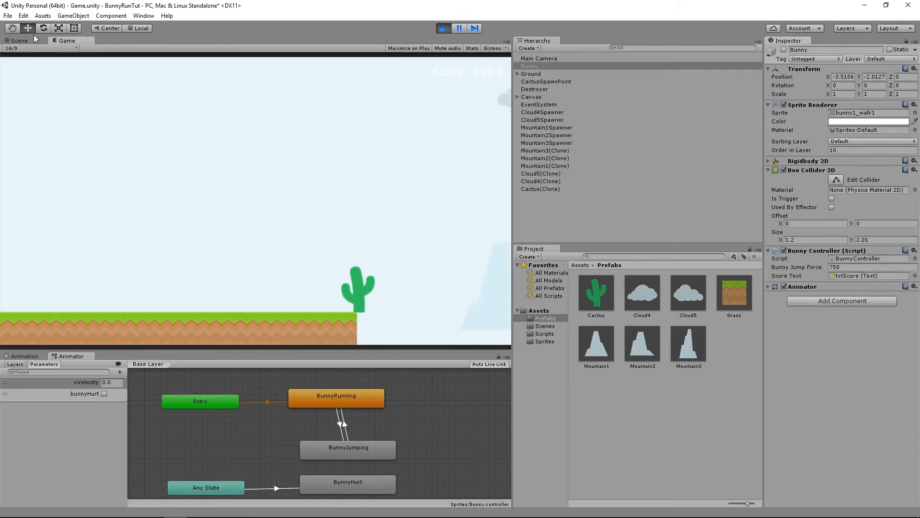
{"action": "left_click", "coordinate": [27, 41]}
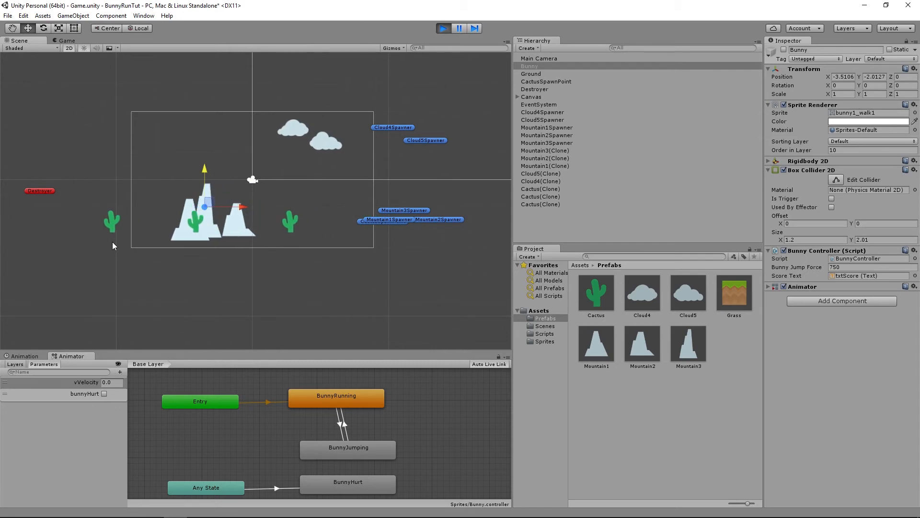
{"action": "left_click", "coordinate": [441, 31]}
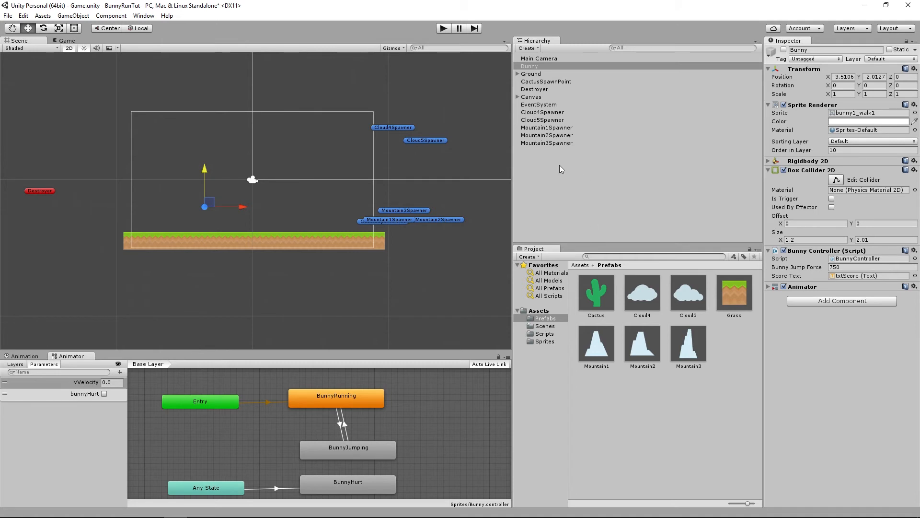
Step: Create an empty child object under Ground and name it StartPoint
{"action": "left_click", "coordinate": [531, 75]}
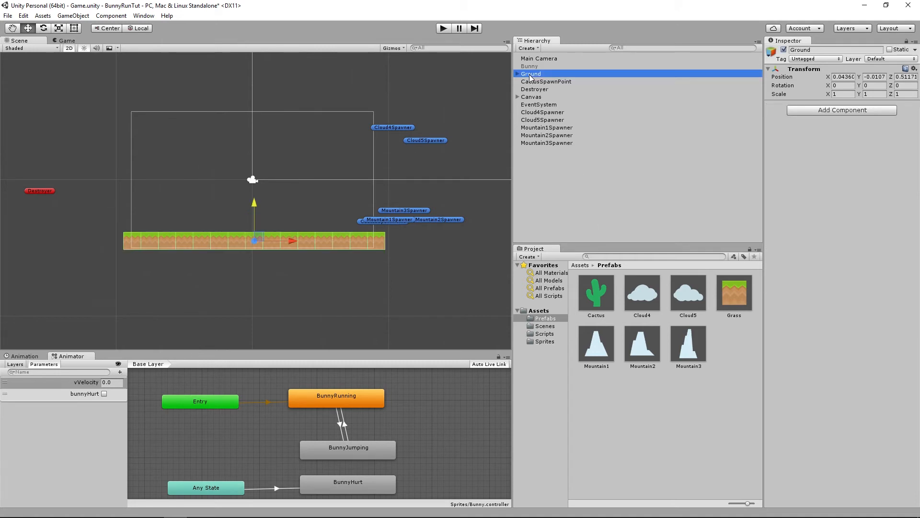
{"action": "left_click", "coordinate": [518, 74]}
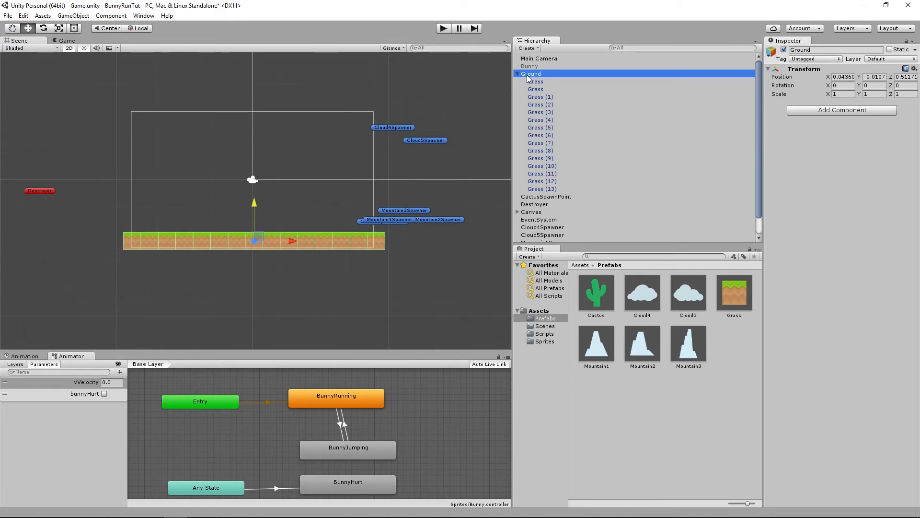
{"action": "right_click", "coordinate": [527, 75]}
{"action": "left_click", "coordinate": [579, 154]}
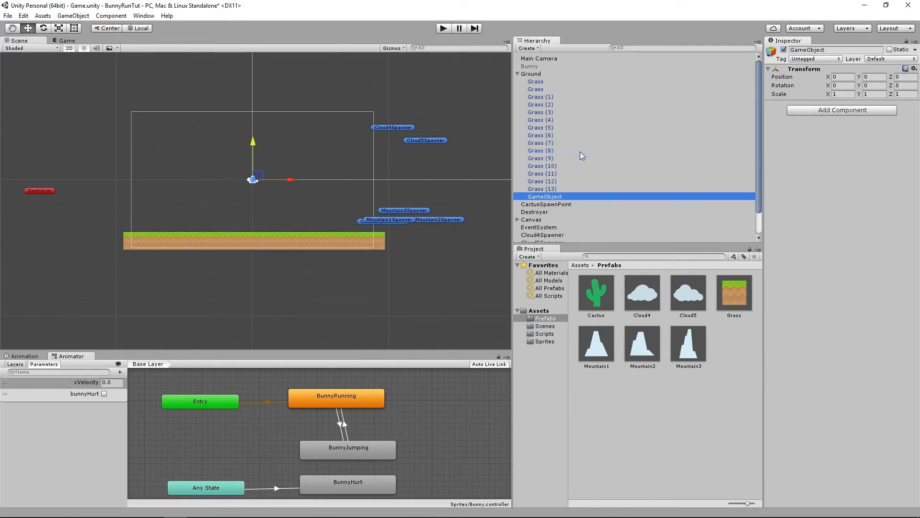
{"action": "left_click", "coordinate": [837, 50]}
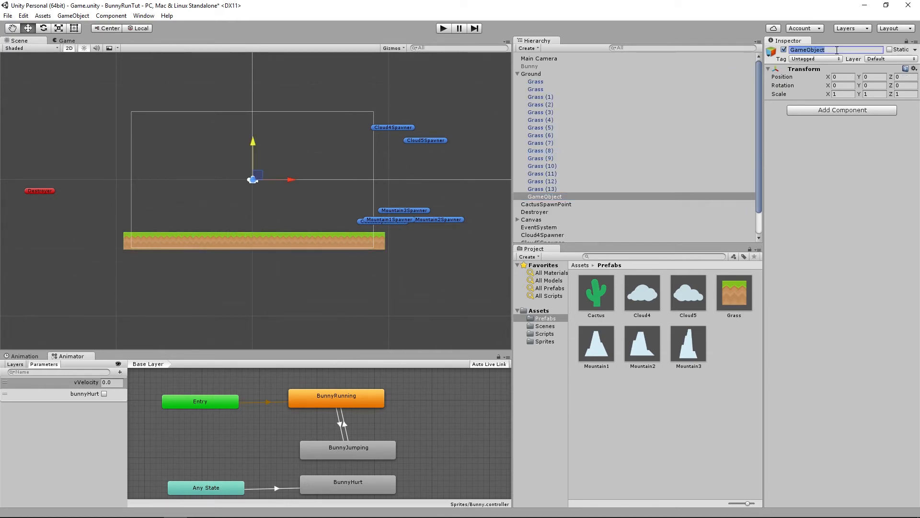
{"action": "type", "text": "StartPoint"}
{"action": "key", "text": "Return"}
Step: Give the StartPoint object a green diamond icon
{"action": "left_click", "coordinate": [771, 52]}
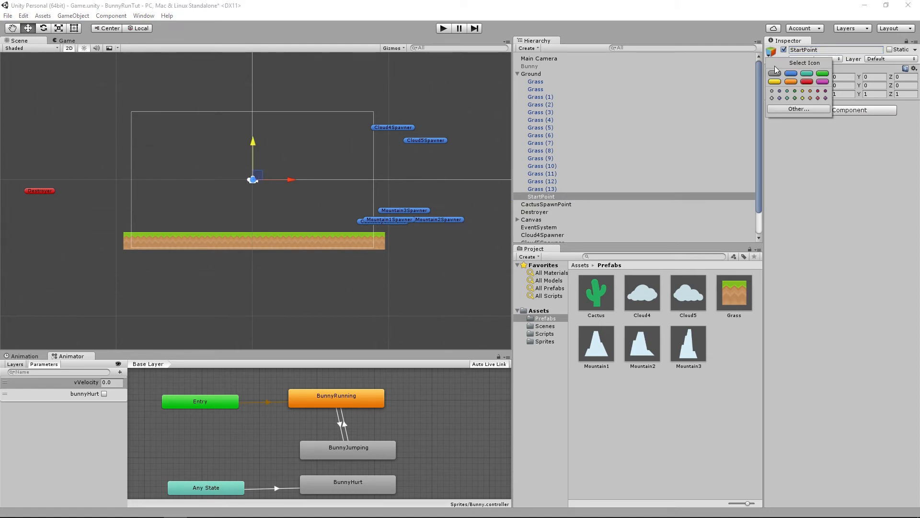
{"action": "left_click", "coordinate": [794, 98]}
{"action": "left_click", "coordinate": [799, 146]}
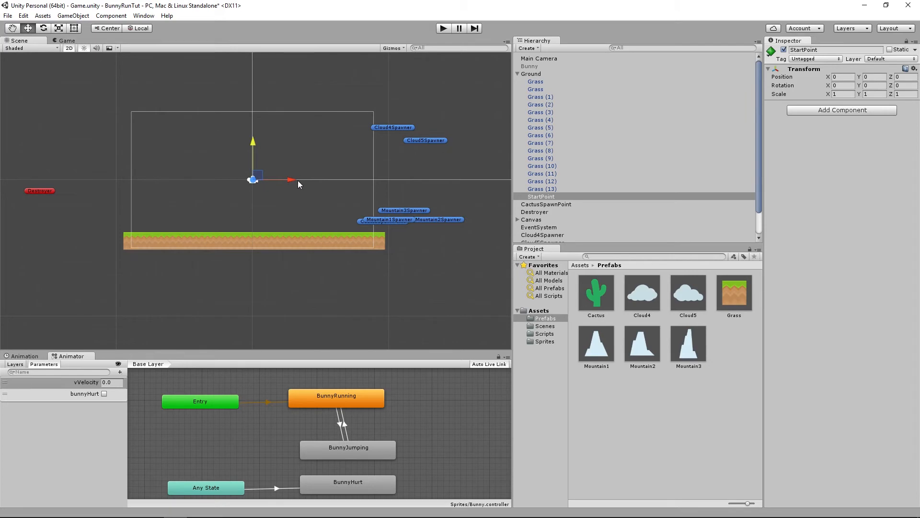
Step: Move StartPoint to the upper right corner of the grass strip, at about X 9.69, Y -3.85
{"action": "left_click_drag", "start_coordinate": [297, 181], "coordinate": [384, 181]}
{"action": "left_click_drag", "start_coordinate": [339, 150], "coordinate": [339, 195]}
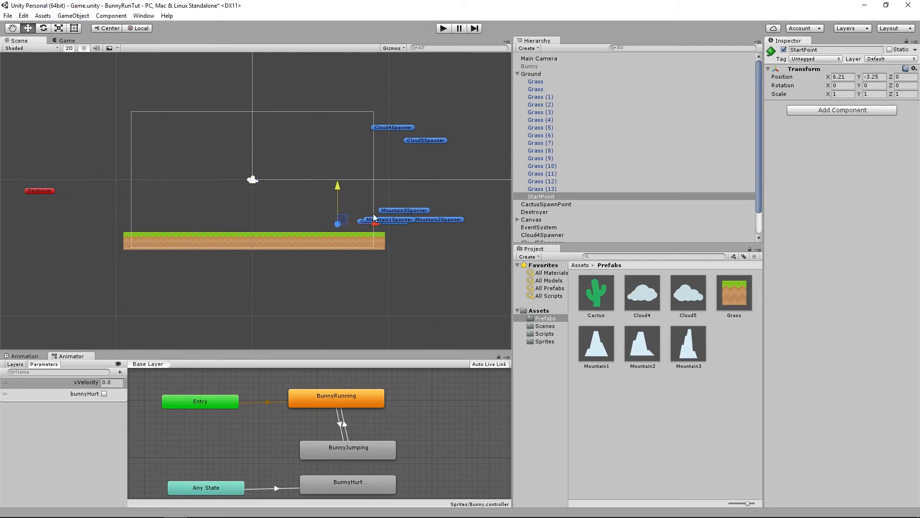
{"action": "left_click_drag", "start_coordinate": [376, 223], "coordinate": [418, 234]}
{"action": "left_click_drag", "start_coordinate": [390, 185], "coordinate": [394, 196]}
{"action": "scroll", "coordinate": [419, 264], "scroll_direction": "up", "scroll_amount": 5}
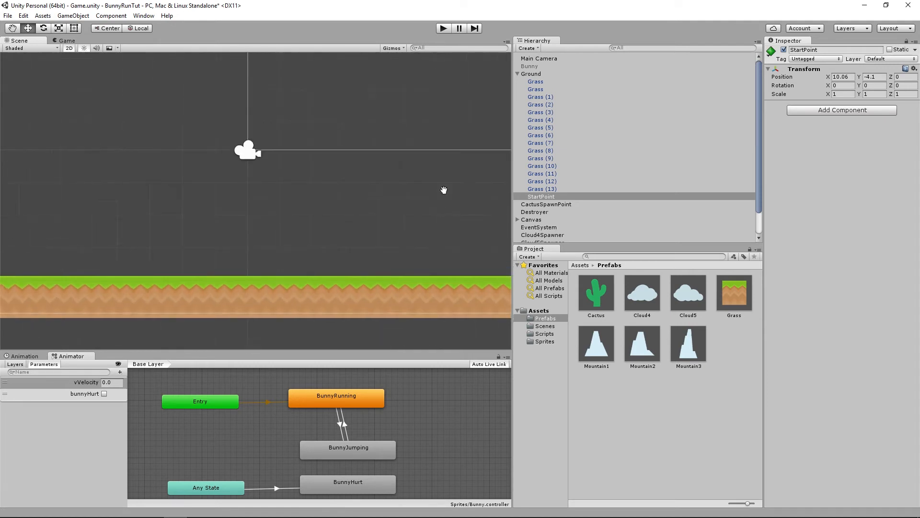
{"action": "middle_click_drag", "start_coordinate": [444, 190], "coordinate": [228, 147]}
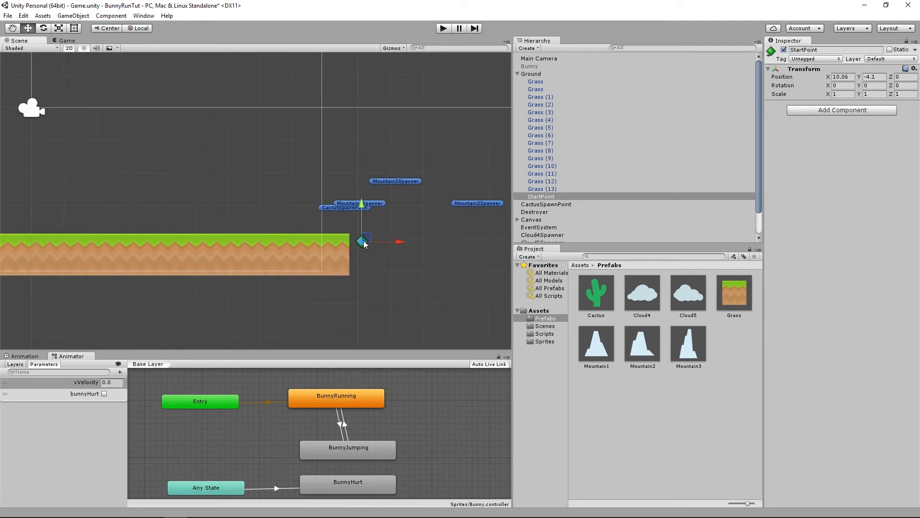
{"action": "left_click_drag", "start_coordinate": [364, 244], "coordinate": [367, 234]}
{"action": "left_click_drag", "start_coordinate": [365, 237], "coordinate": [362, 236]}
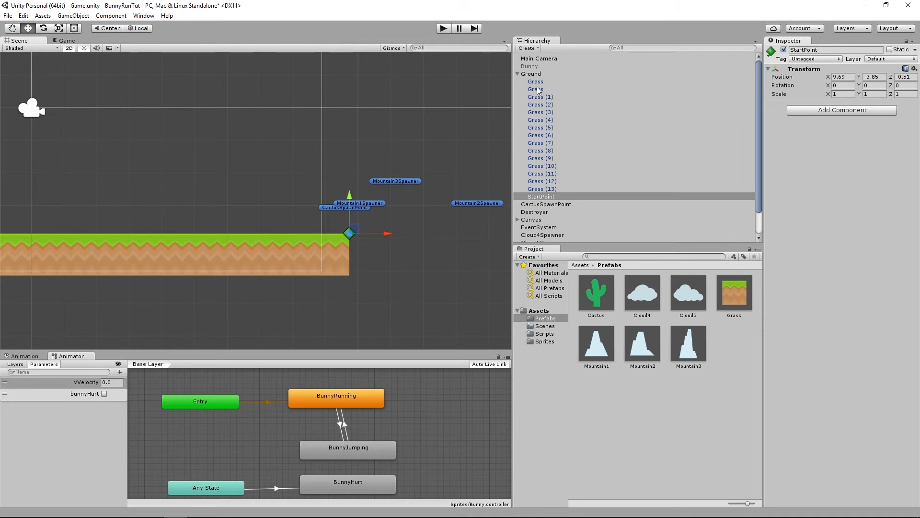
Step: Create an empty child object under Ground and name it EndPoint
{"action": "left_click", "coordinate": [531, 73]}
{"action": "right_click", "coordinate": [531, 73]}
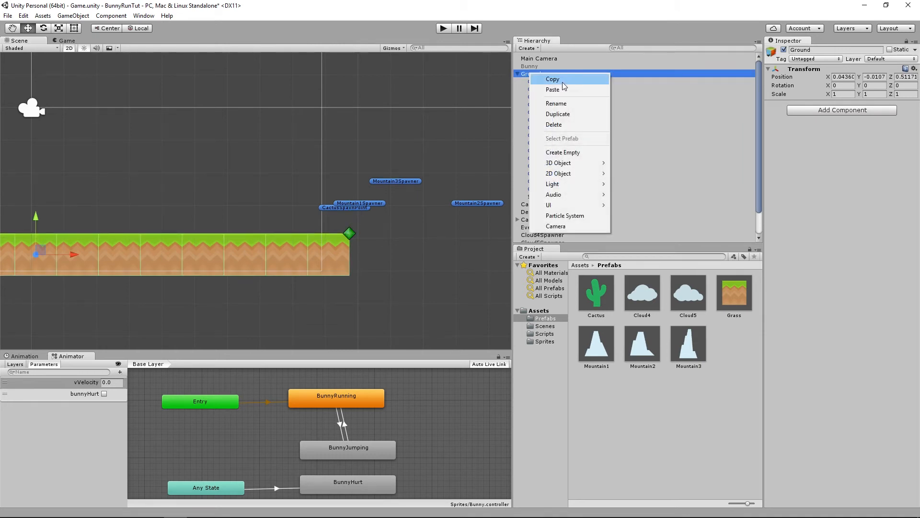
{"action": "left_click", "coordinate": [562, 152]}
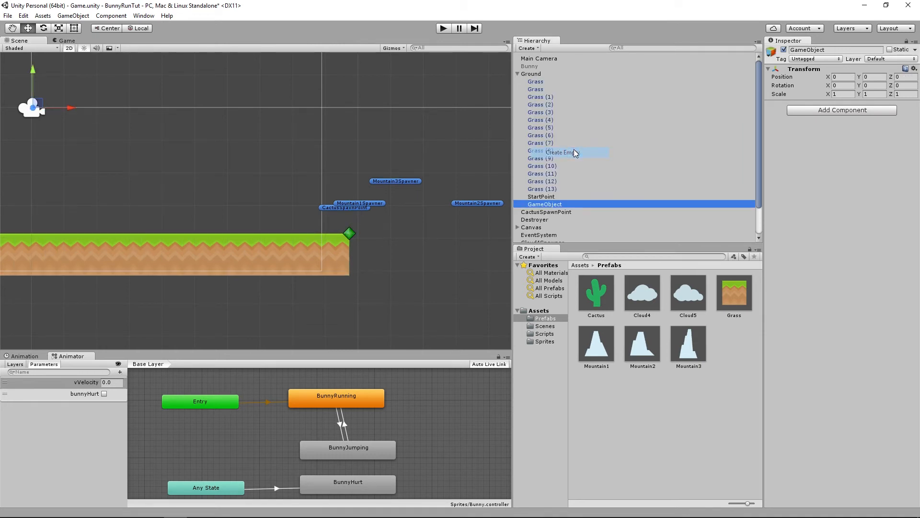
{"action": "double_click", "coordinate": [548, 203]}
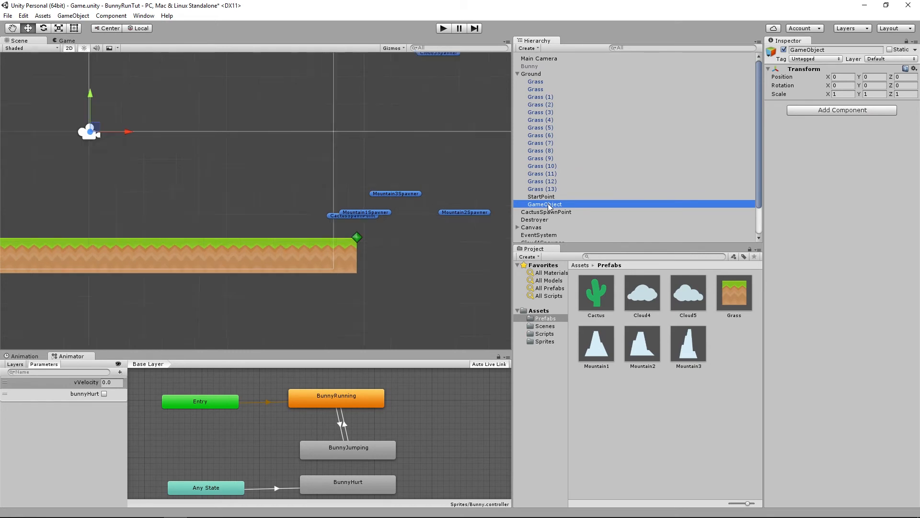
{"action": "left_click", "coordinate": [836, 45]}
{"action": "left_click", "coordinate": [837, 48]}
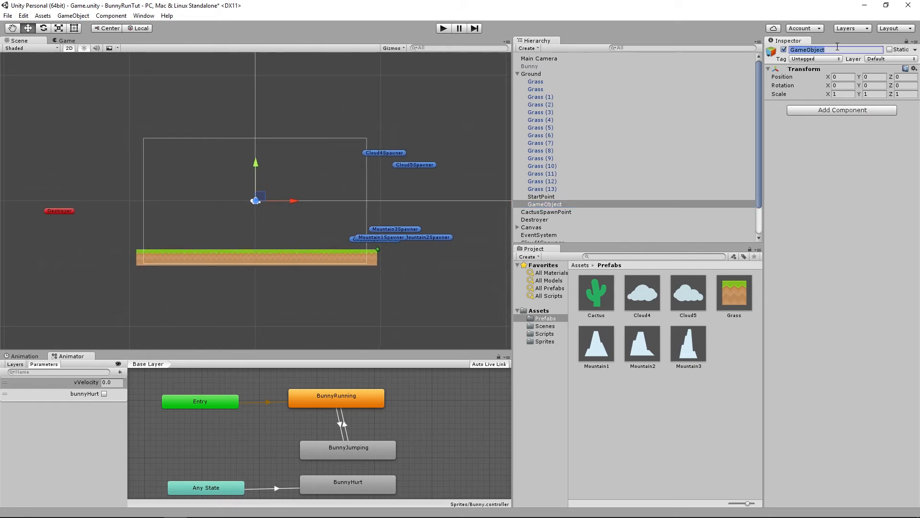
{"action": "type", "text": "EndPoint"}
{"action": "key", "text": "Return"}
Step: Give the EndPoint object a red diamond icon
{"action": "left_click", "coordinate": [771, 53]}
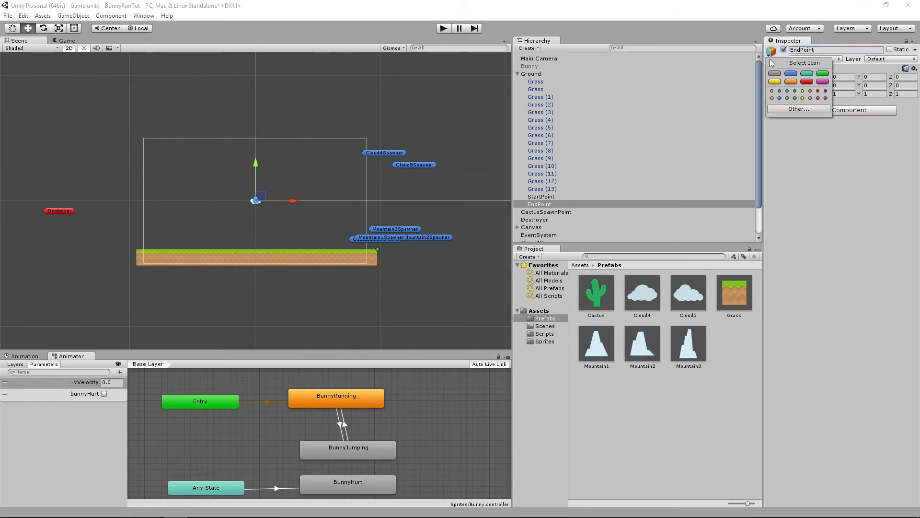
{"action": "left_click", "coordinate": [818, 99]}
{"action": "left_click", "coordinate": [819, 191]}
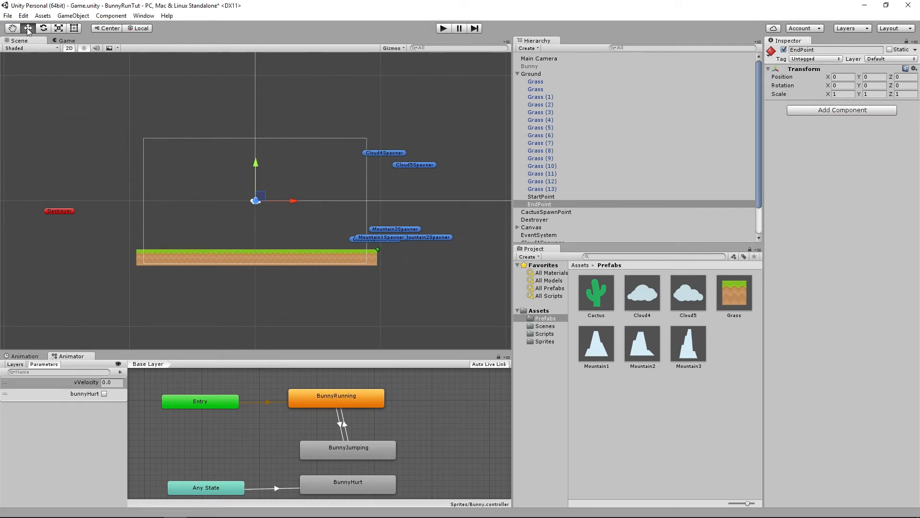
Step: Move EndPoint to the upper left corner of the grass strip, at about X -9.51, Y -3.85
{"action": "left_click_drag", "start_coordinate": [293, 204], "coordinate": [178, 201]}
{"action": "key", "text": "f"}
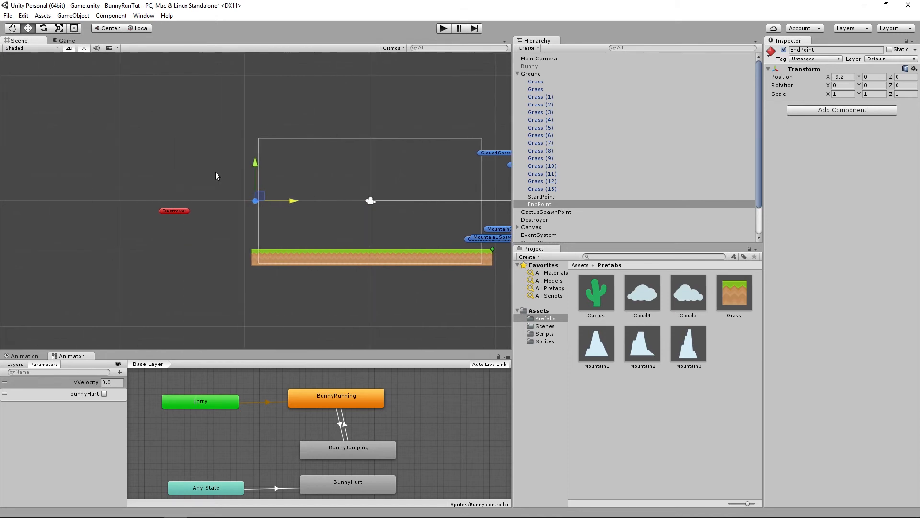
{"action": "left_click_drag", "start_coordinate": [257, 163], "coordinate": [254, 200]}
{"action": "key", "text": "f"}
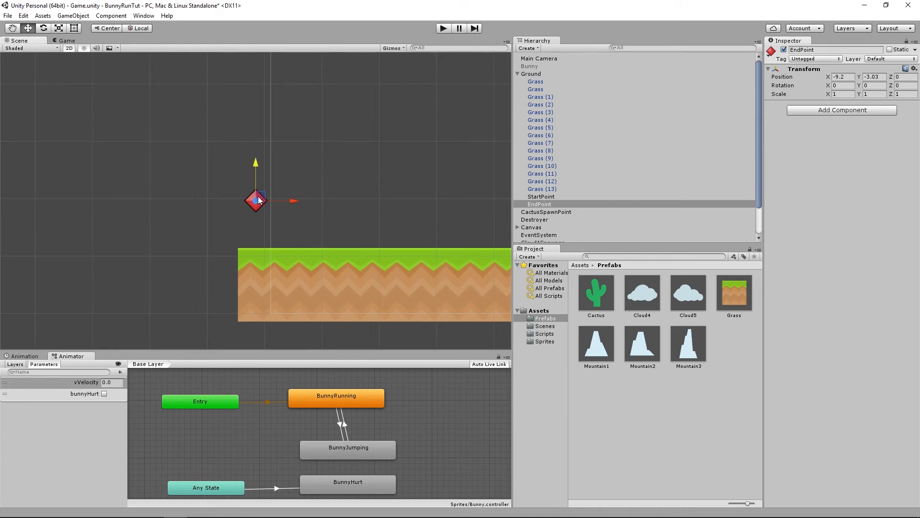
{"action": "left_click_drag", "start_coordinate": [254, 205], "coordinate": [235, 250]}
{"action": "key", "text": "f"}
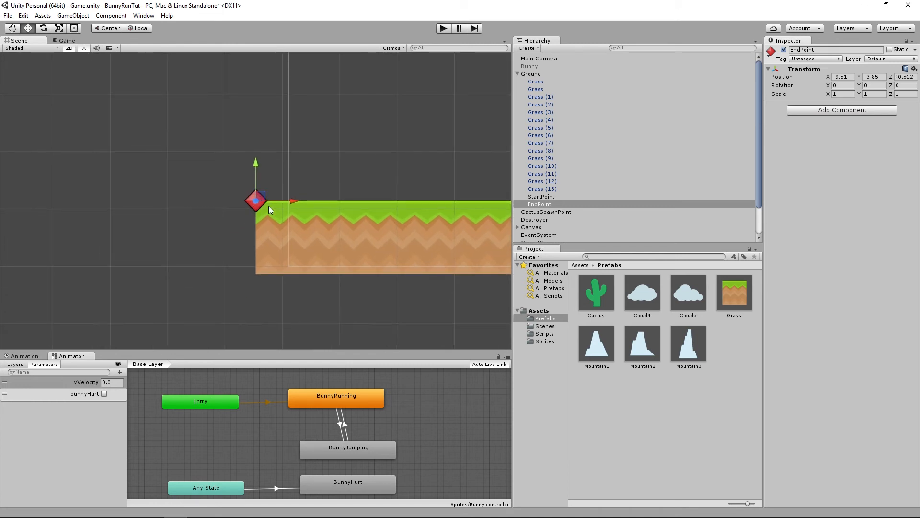
{"action": "scroll", "coordinate": [254, 195], "scroll_direction": "down", "scroll_amount": 2}
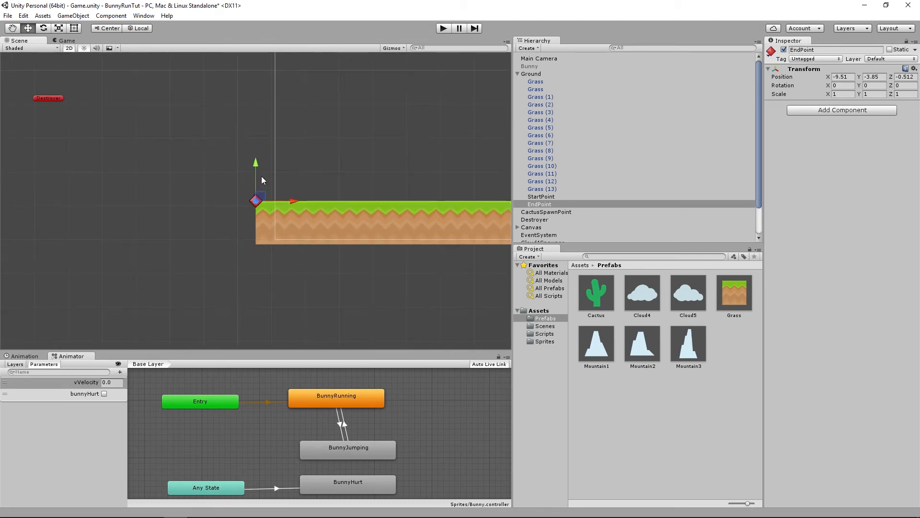
{"action": "scroll", "coordinate": [262, 182], "scroll_direction": "down", "scroll_amount": 1}
{"action": "scroll", "coordinate": [220, 284], "scroll_direction": "down", "scroll_amount": 3}
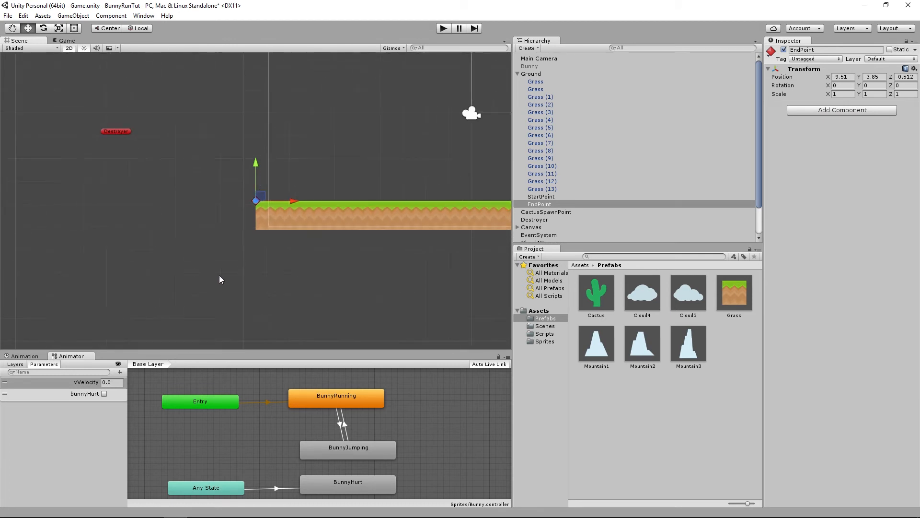
{"action": "middle_click_drag", "start_coordinate": [360, 282], "coordinate": [231, 278]}
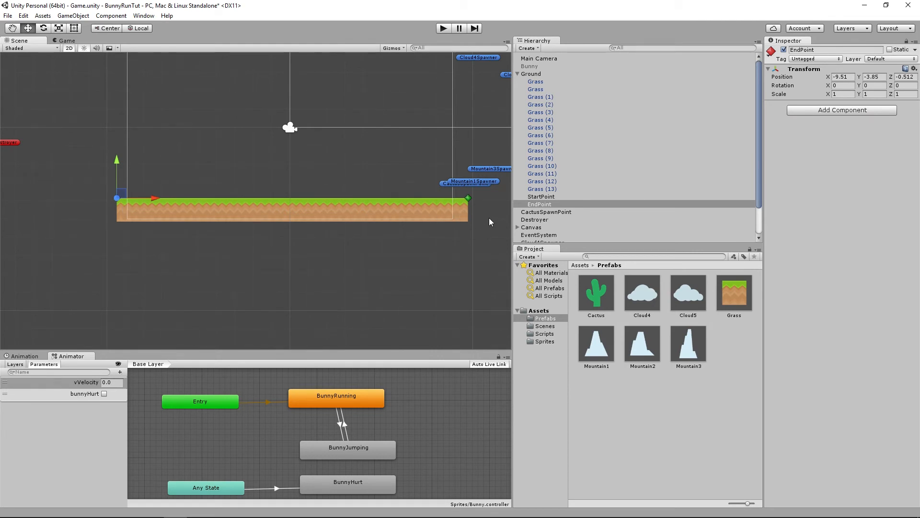
Step: Add a new C# script component named Recycler to the Grass prefab
{"action": "left_click", "coordinate": [539, 205]}
{"action": "left_click", "coordinate": [729, 289]}
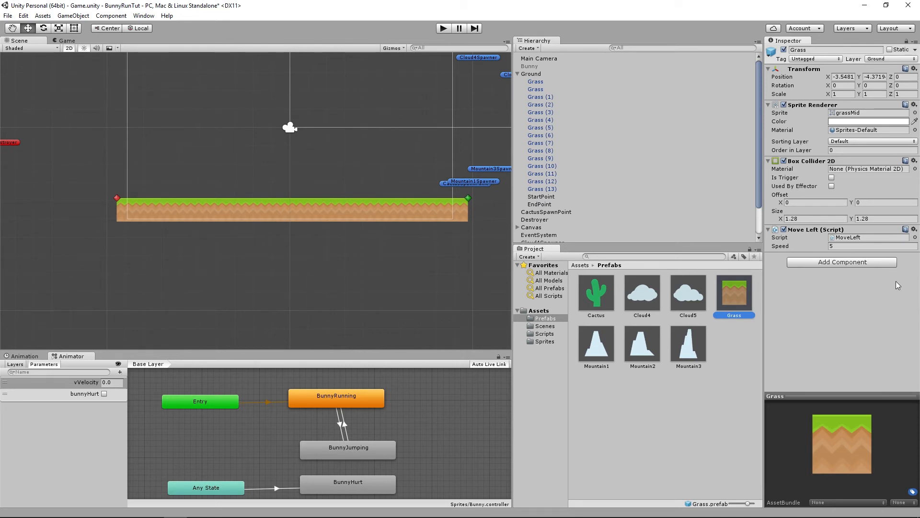
{"action": "left_click", "coordinate": [853, 267]}
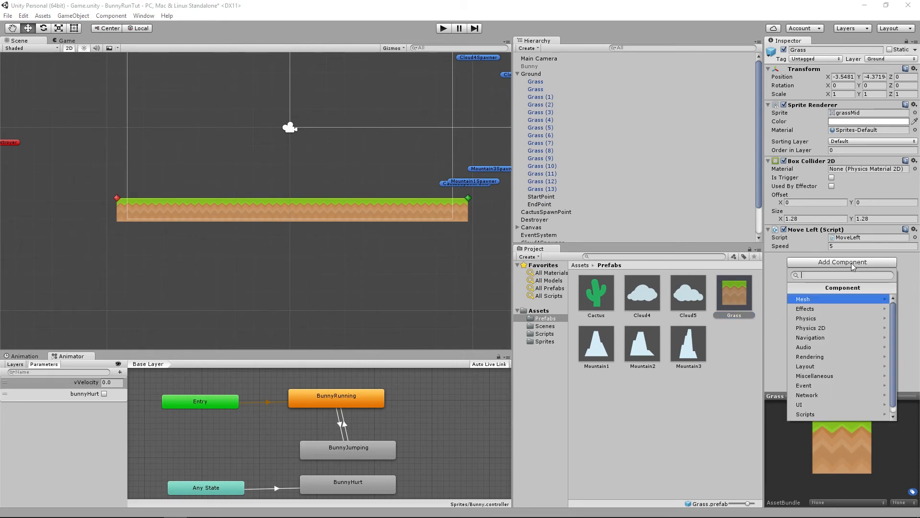
{"action": "left_click", "coordinate": [849, 413]}
{"action": "left_click", "coordinate": [791, 287]}
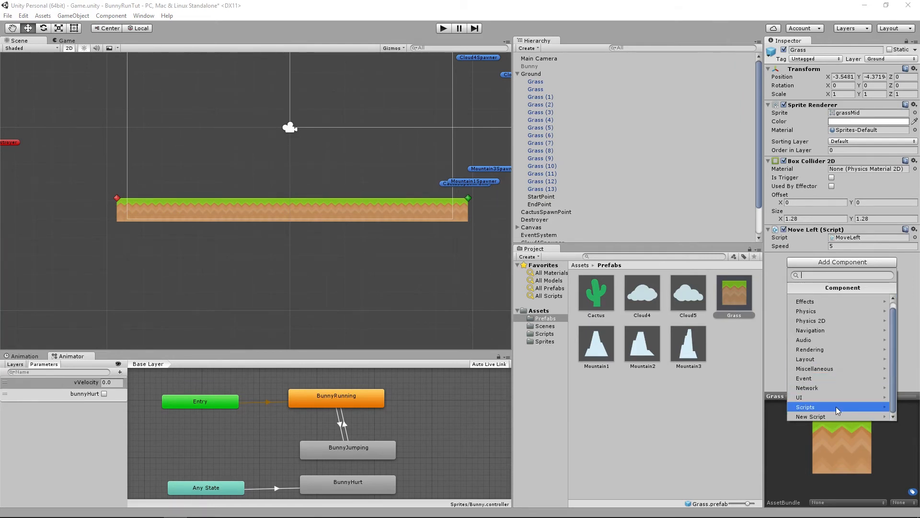
{"action": "left_click", "coordinate": [829, 413]}
{"action": "left_click", "coordinate": [817, 344]}
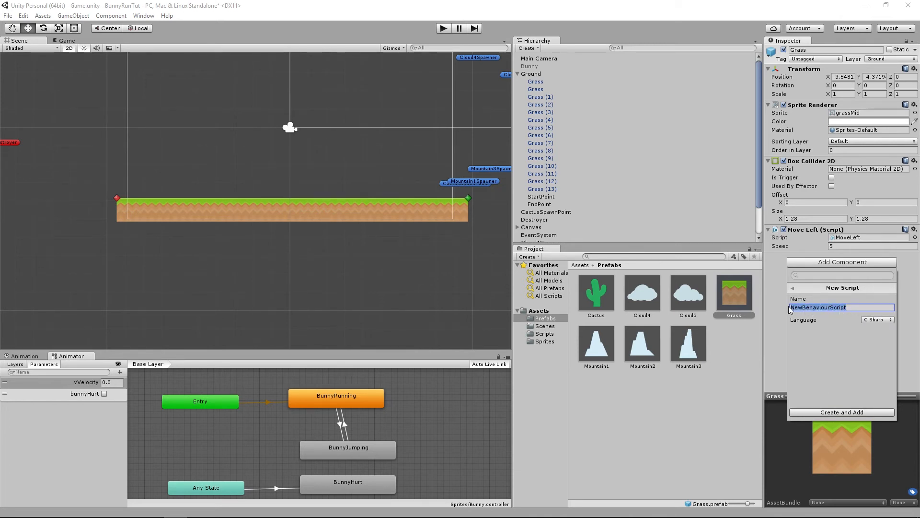
{"action": "type", "text": "Recycler"}
{"action": "key", "text": "Return"}
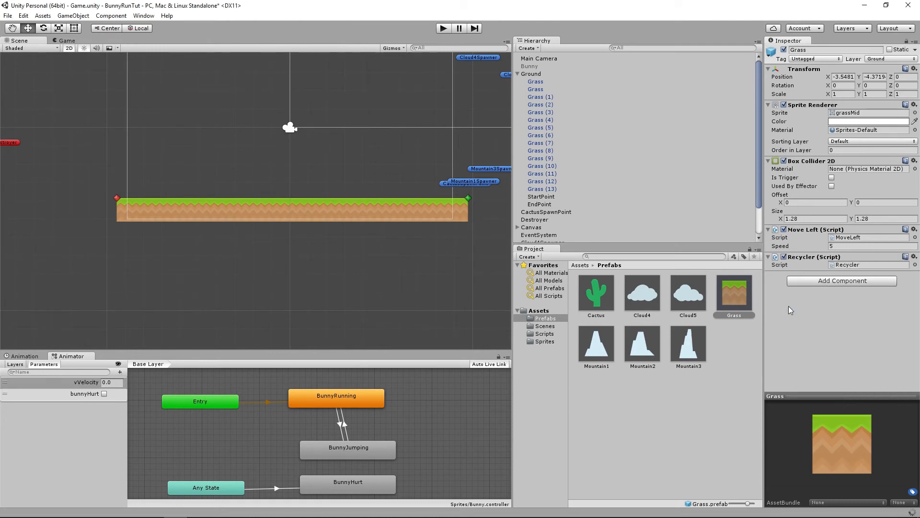
Step: Open the Recycler script in Visual Studio and declare a public Transform field named startPoint at the top of the class
{"action": "double_click", "coordinate": [861, 265]}
{"action": "left_click", "coordinate": [424, 287]}
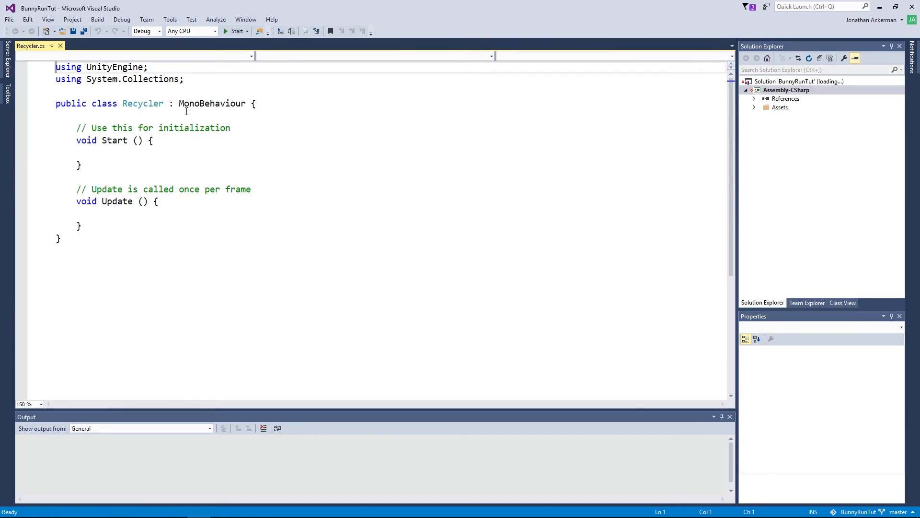
{"action": "left_click", "coordinate": [261, 104]}
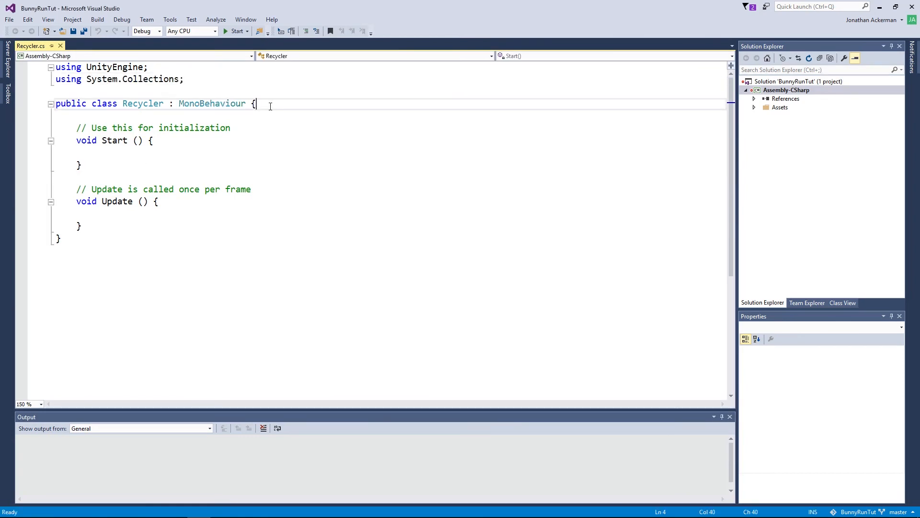
{"action": "key", "text": "Return"}
{"action": "key", "text": "Return"}
{"action": "type", "text": "p"}
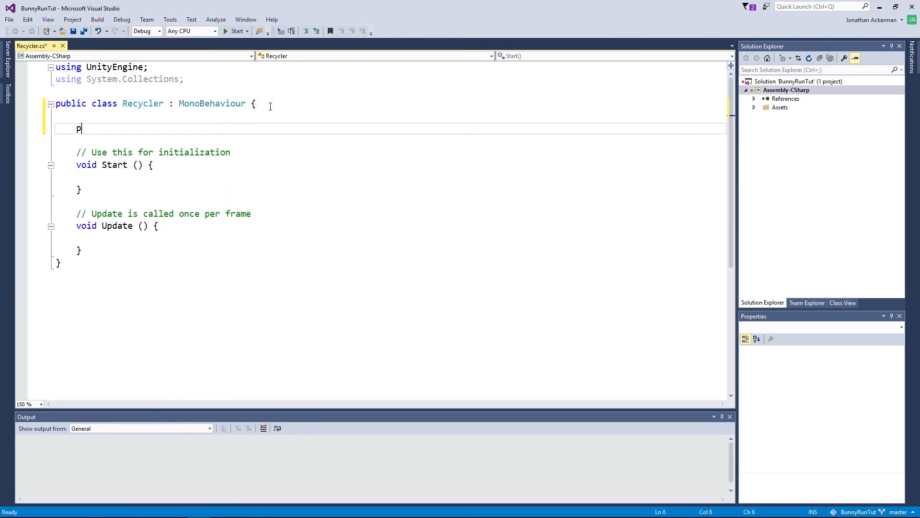
{"action": "type", "text": "ublic Transfo"}
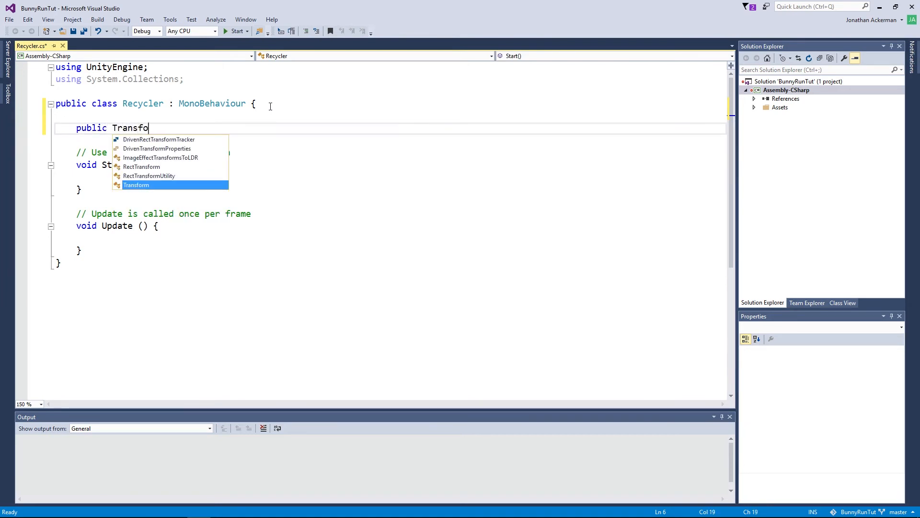
{"action": "type", "text": "rm start"}
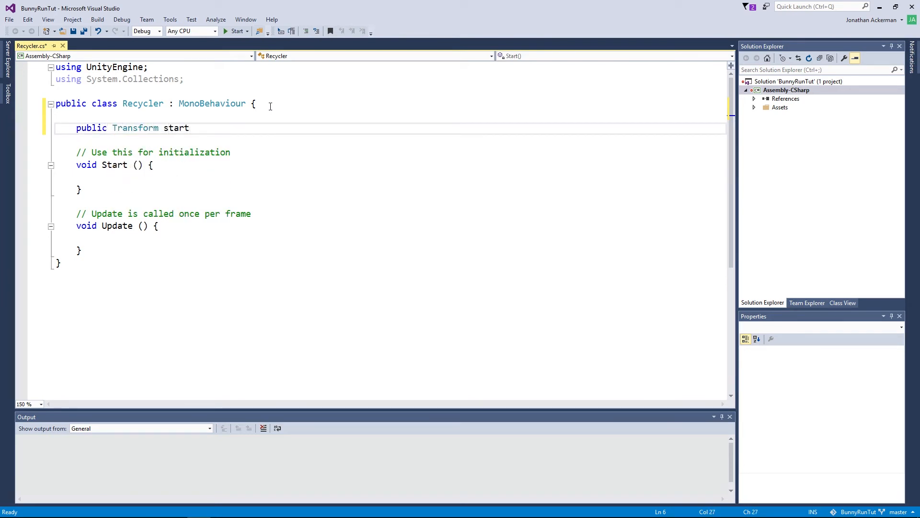
{"action": "type", "text": "Point;"}
Step: Declare a public Transform field named endPoint below startPoint and save the script
{"action": "key", "text": "Return"}
{"action": "type", "text": "pub"}
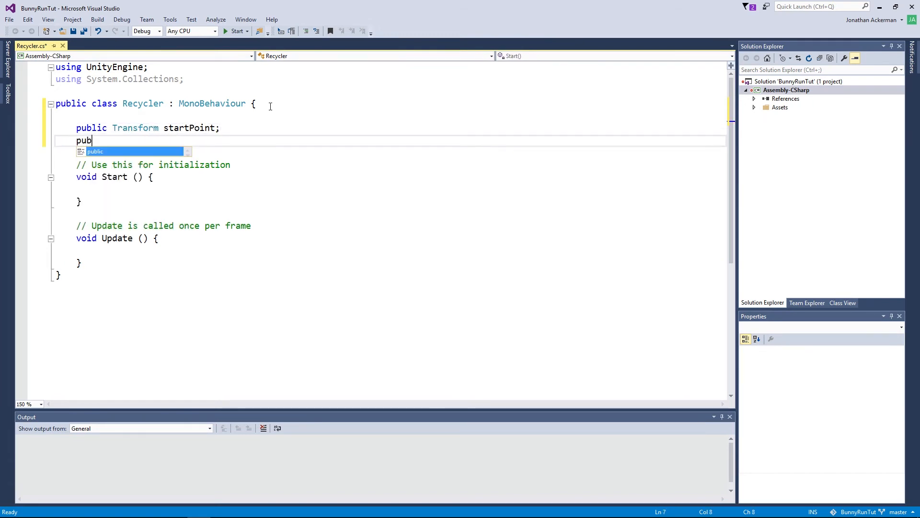
{"action": "type", "text": "lic Tran"}
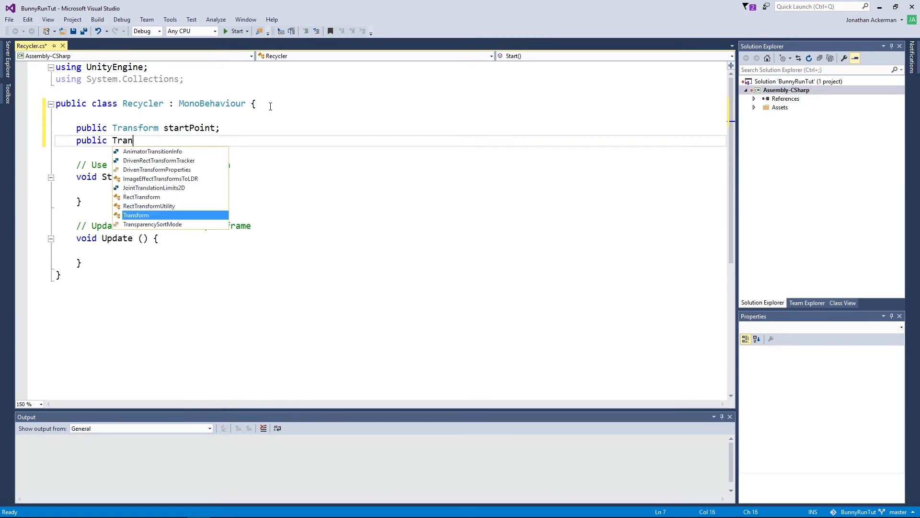
{"action": "type", "text": "sform "}
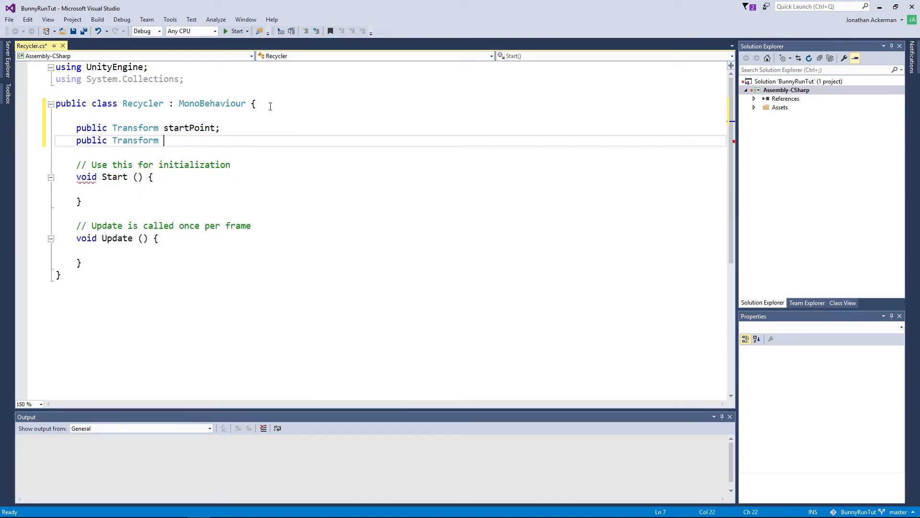
{"action": "type", "text": "endPoint;"}
{"action": "key", "text": "ctrl+s"}
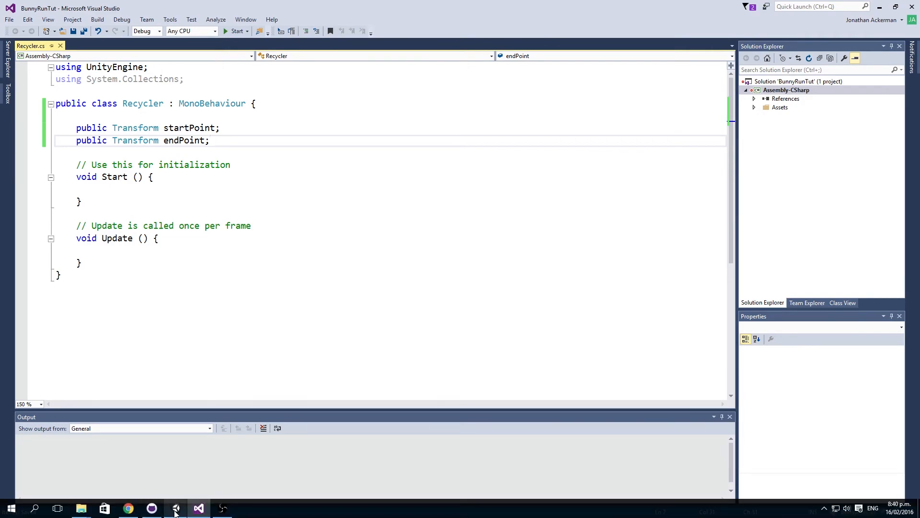
Step: Switch to Unity and assign StartPoint and EndPoint to the Recycler's Start Point and End Point on all Grass tiles under Ground
{"action": "left_click", "coordinate": [176, 509]}
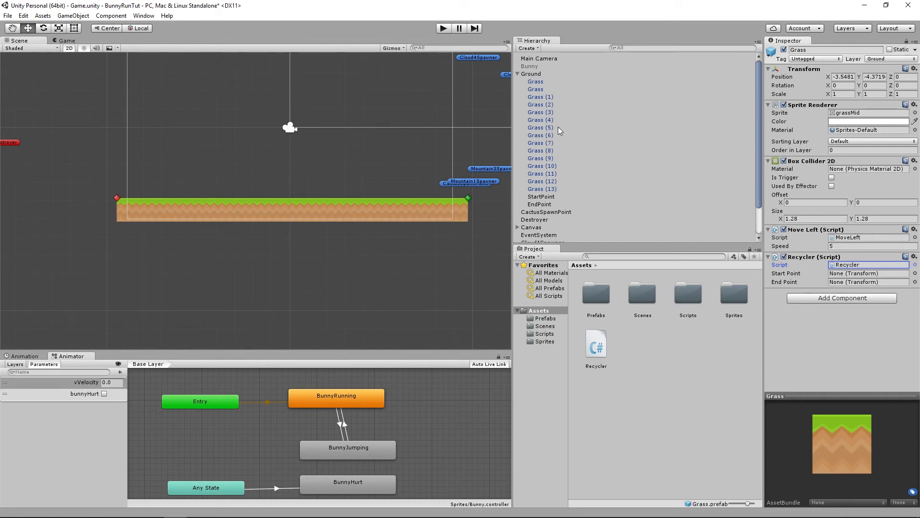
{"action": "left_click", "coordinate": [535, 82]}
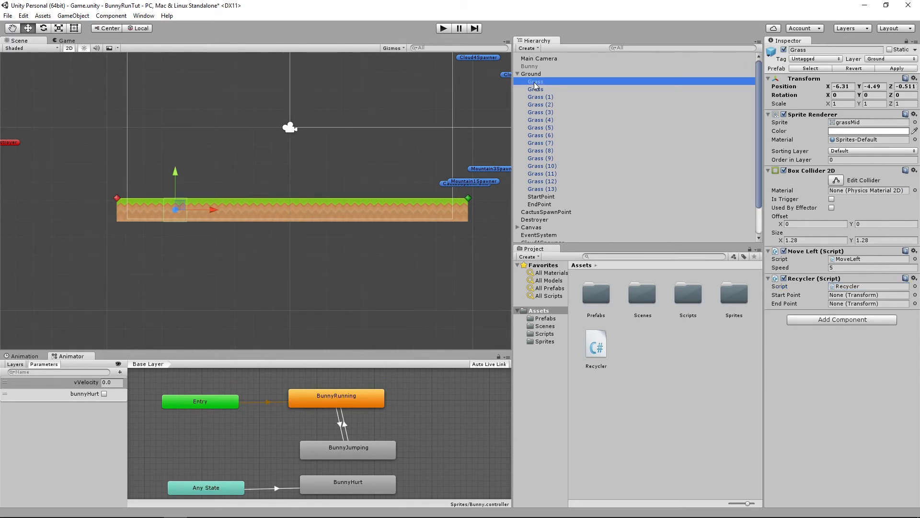
{"action": "left_click", "coordinate": [536, 191], "text": "shift"}
{"action": "left_click_drag", "start_coordinate": [535, 190], "coordinate": [838, 298]}
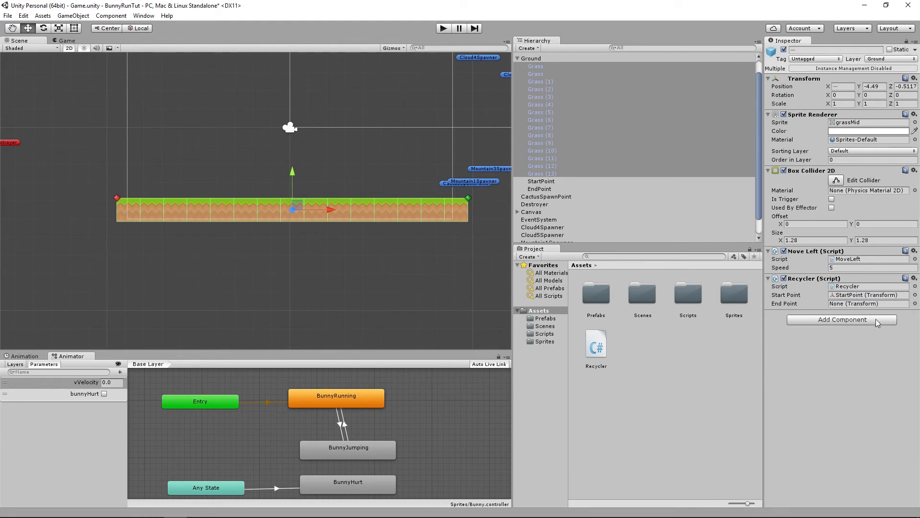
{"action": "left_click", "coordinate": [915, 304]}
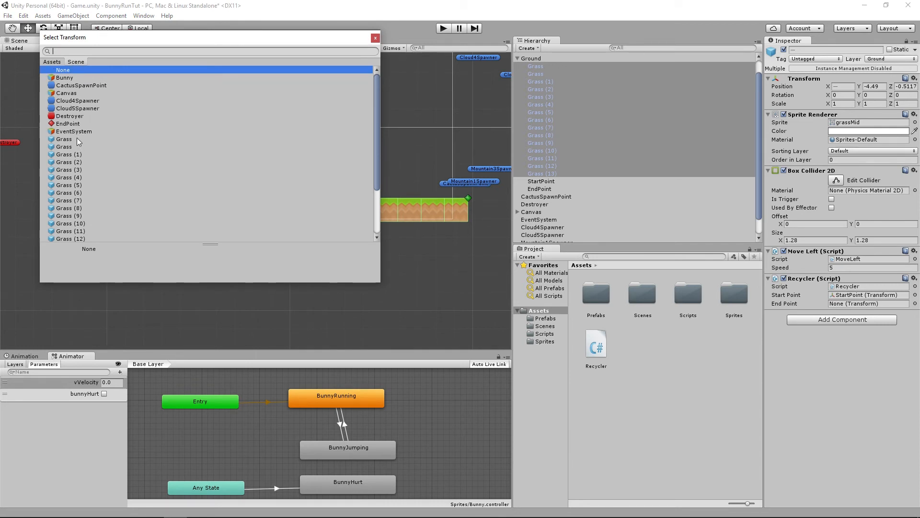
{"action": "double_click", "coordinate": [67, 123]}
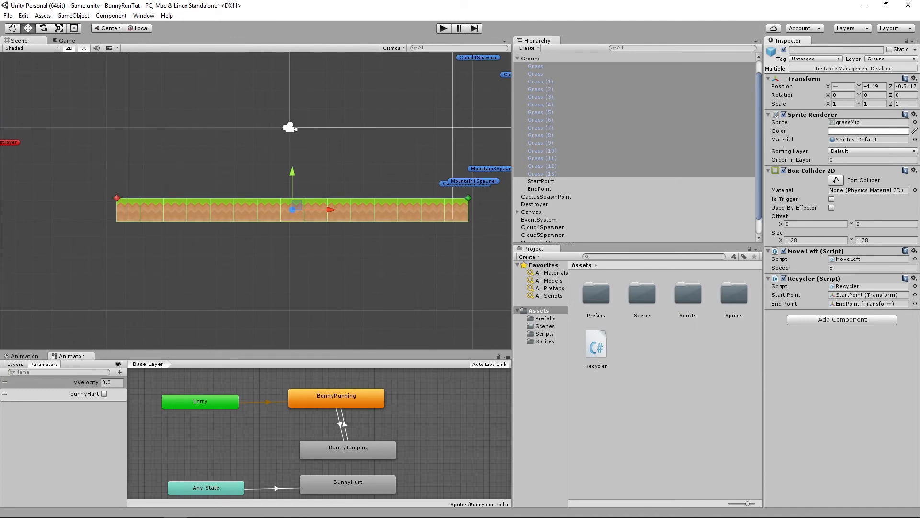
Step: Switch to Visual Studio and add an if block in Recycler's Update method with the condition transform.position.x < endPoint.position.x
{"action": "left_click", "coordinate": [200, 509]}
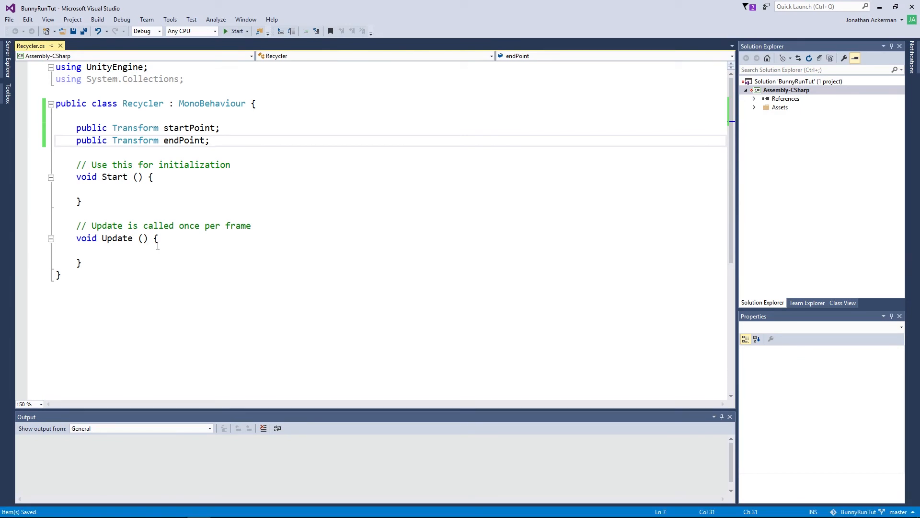
{"action": "scroll", "coordinate": [157, 245], "scroll_direction": "down", "scroll_amount": 1}
{"action": "left_click", "coordinate": [167, 217]}
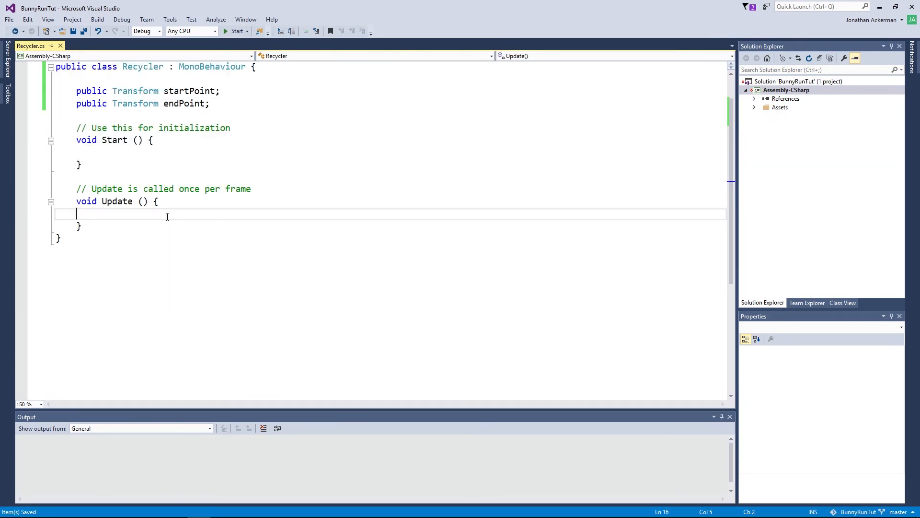
{"action": "key", "text": "Return"}
{"action": "key", "text": "Return"}
{"action": "key", "text": "Up"}
{"action": "type", "text": "if "}
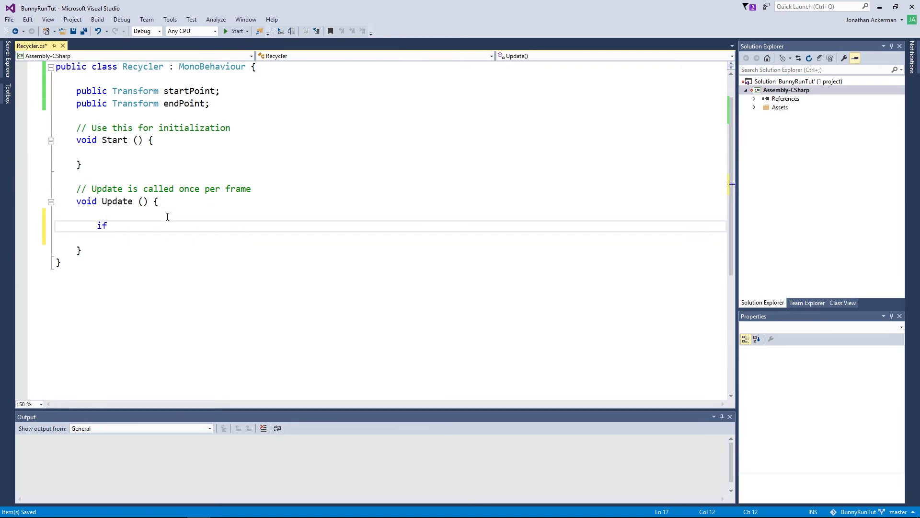
{"action": "type", "text": "(transform"}
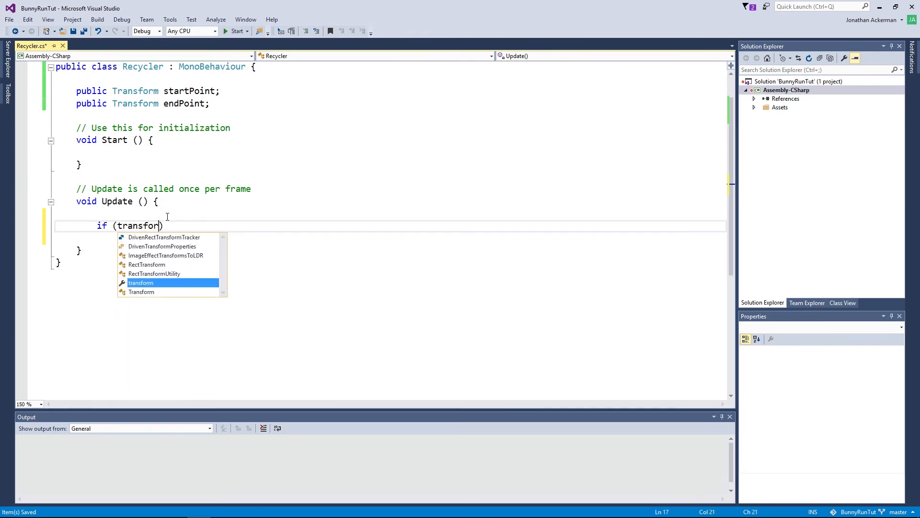
{"action": "type", "text": ".positi"}
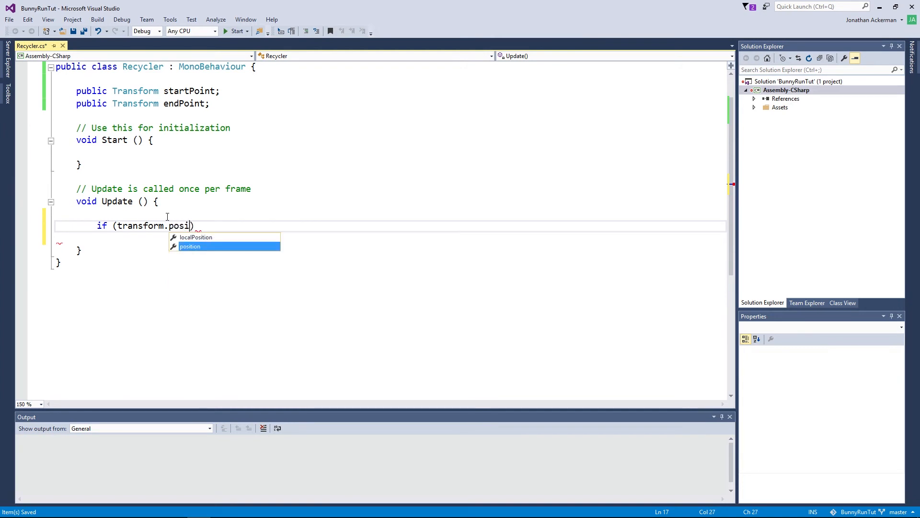
{"action": "type", "text": "on"}
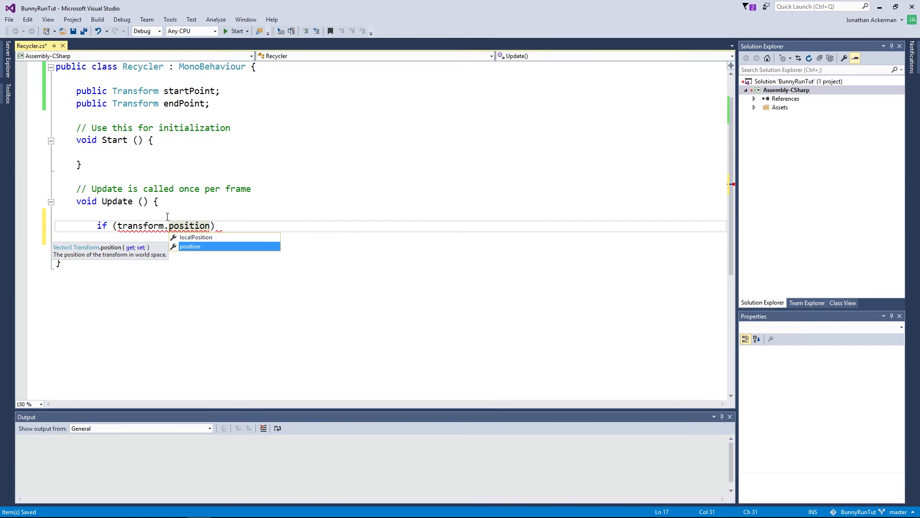
{"action": "type", "text": ".x"}
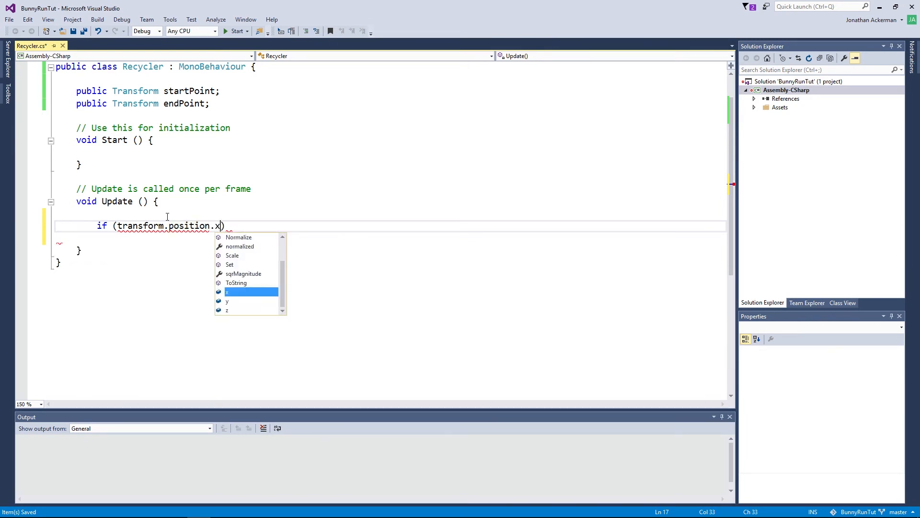
{"action": "type", "text": " < endPoint"}
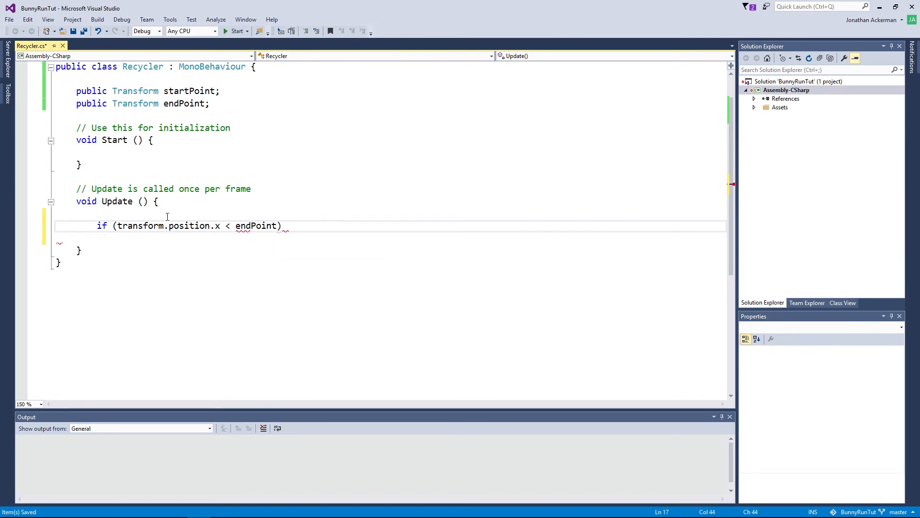
{"action": "type", "text": ".positi"}
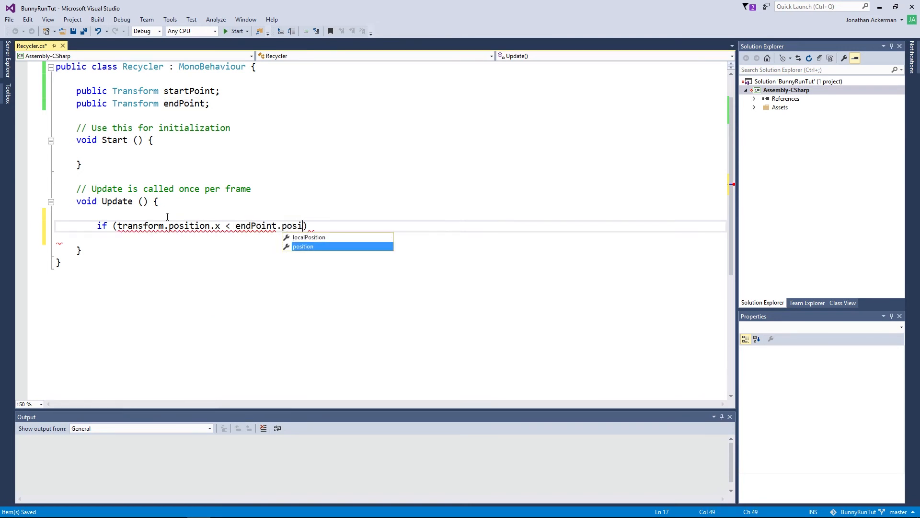
{"action": "type", "text": "on.x)"}
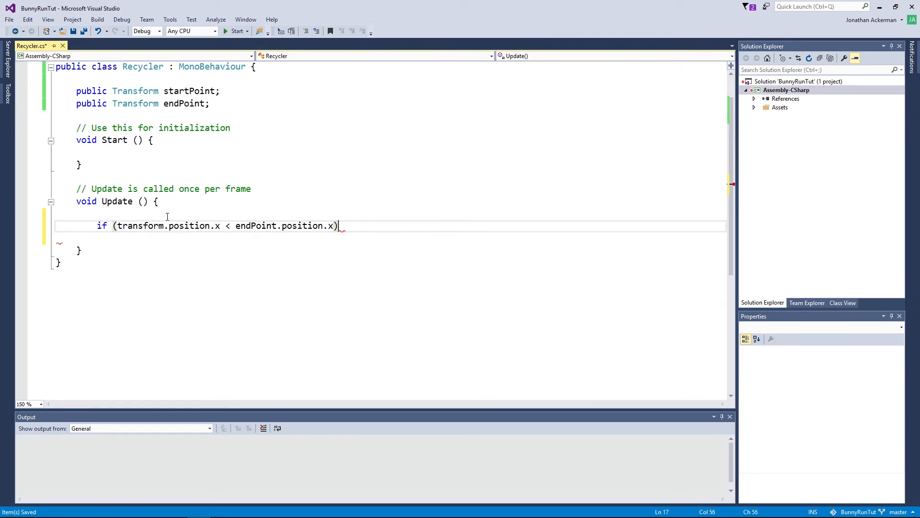
{"action": "key", "text": "Return"}
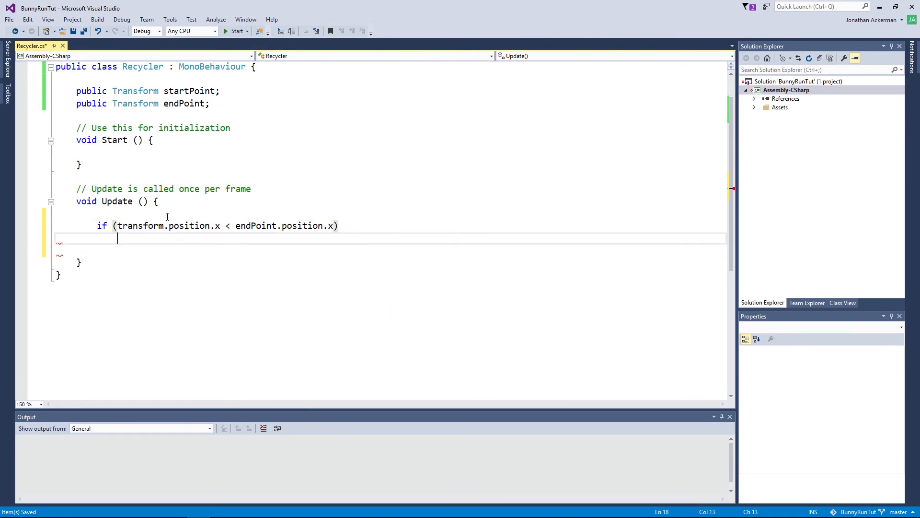
{"action": "type", "text": "{"}
{"action": "key", "text": "Return"}
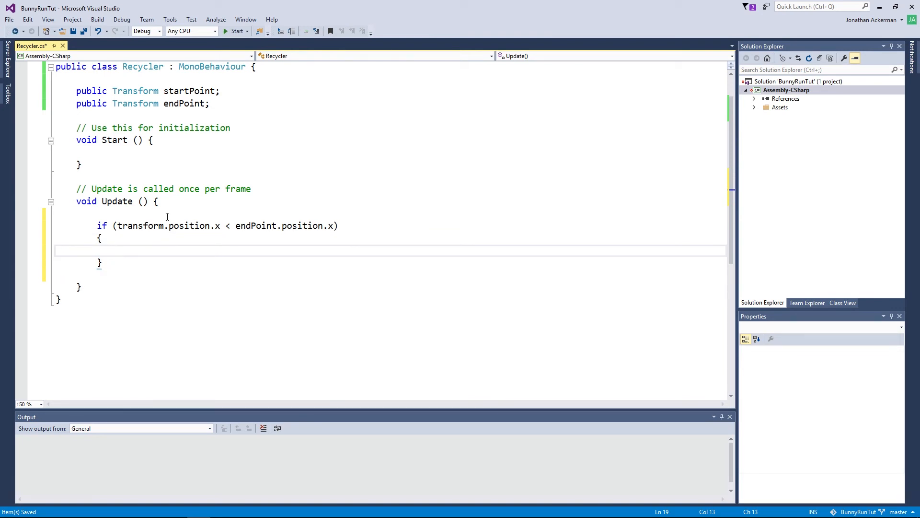
Step: Inside the if block, start assigning transform.position a new Vector3 with startPoint.position.x as its x component
{"action": "type", "text": "trans"}
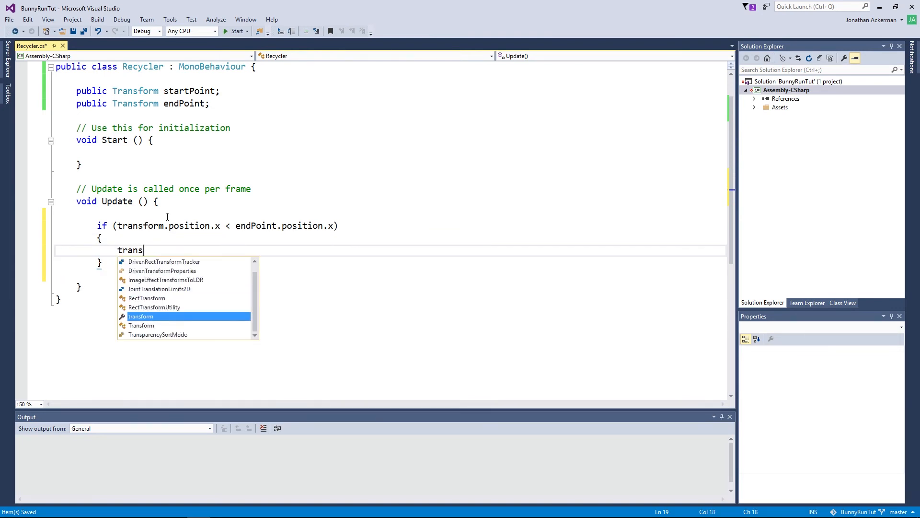
{"action": "type", "text": "form"}
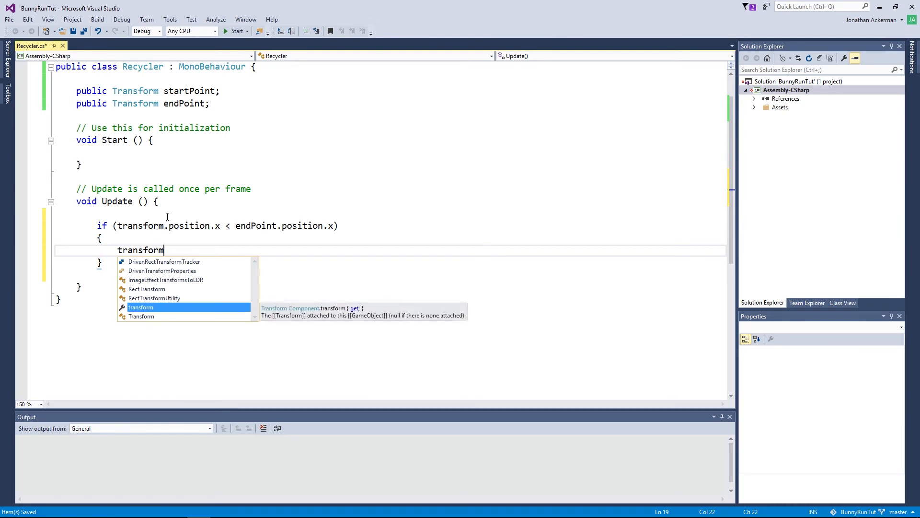
{"action": "type", "text": ".position "}
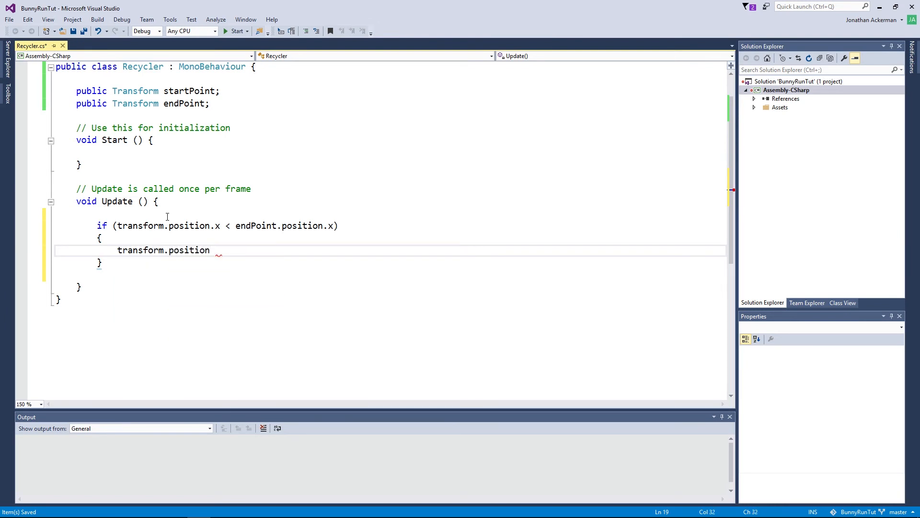
{"action": "type", "text": "= new"}
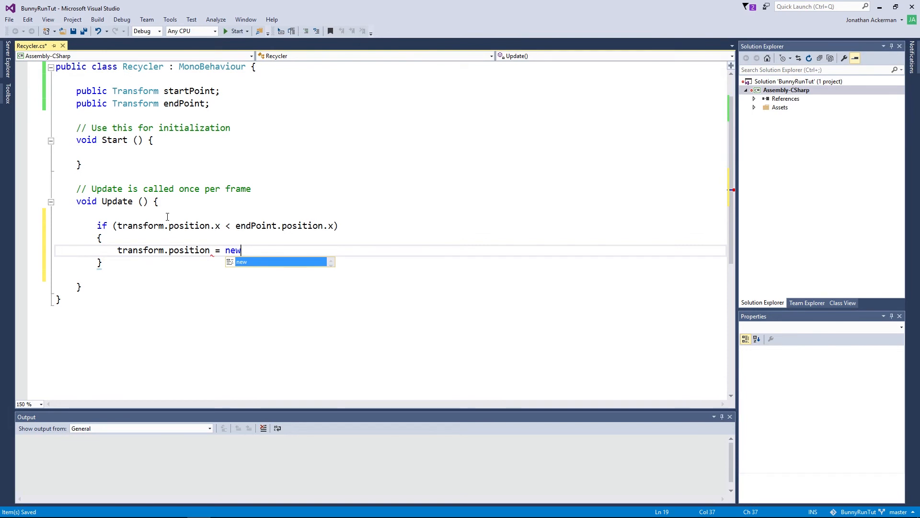
{"action": "type", "text": " Vector"}
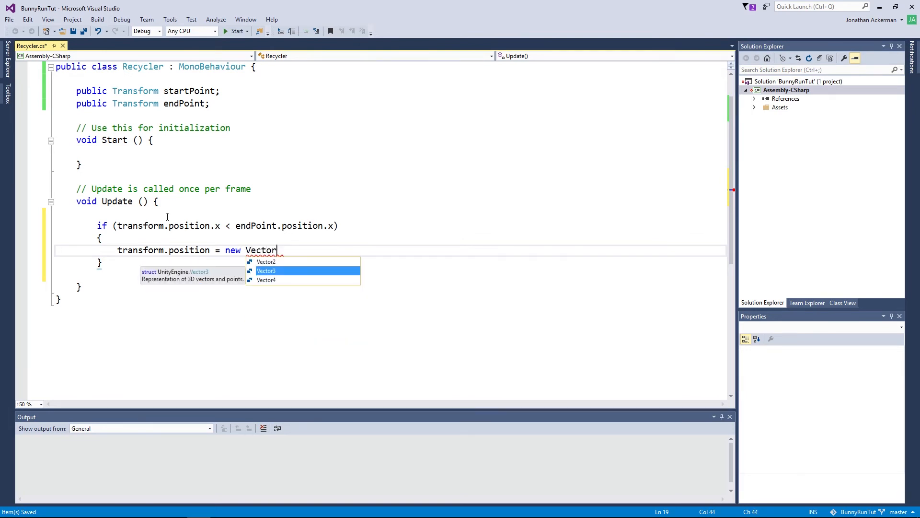
{"action": "type", "text": "3("}
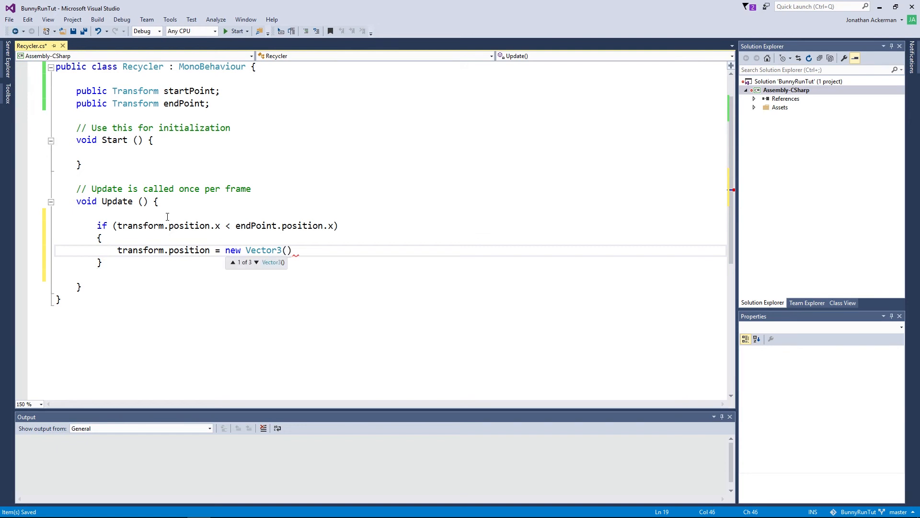
{"action": "type", "text": "start"}
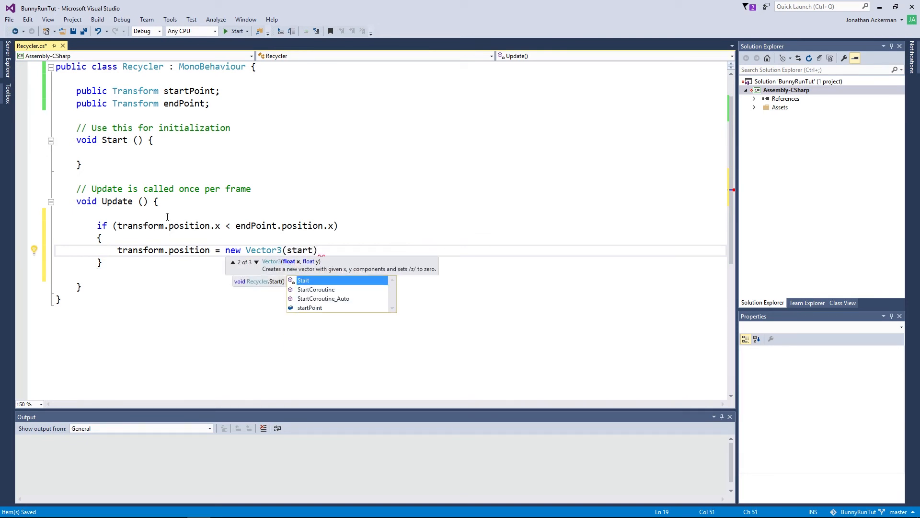
{"action": "key", "text": "Down"}
{"action": "key", "text": "Down"}
{"action": "key", "text": "Down"}
{"action": "key", "text": "Tab"}
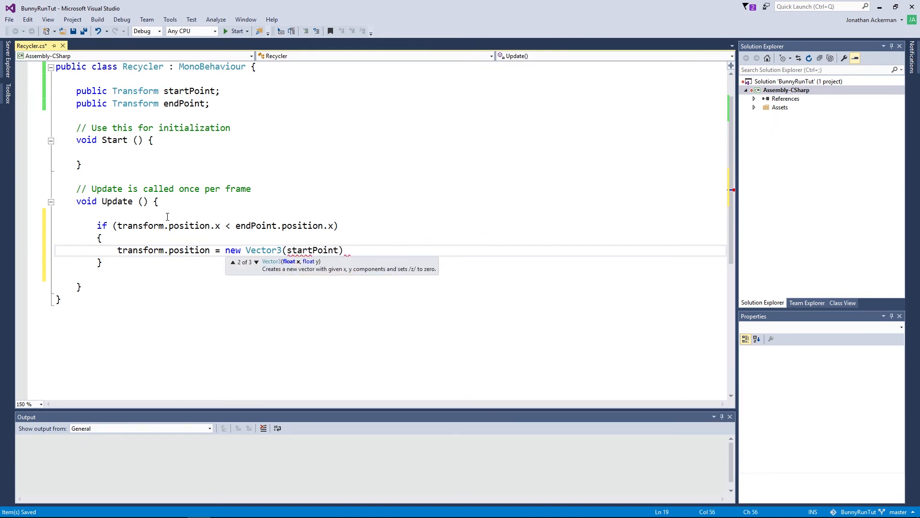
{"action": "type", "text": ".position"}
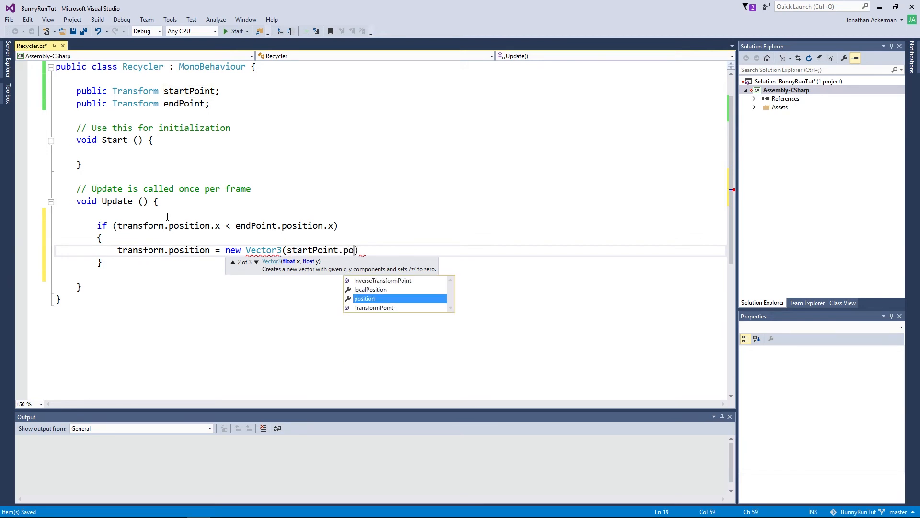
{"action": "type", "text": ".x"}
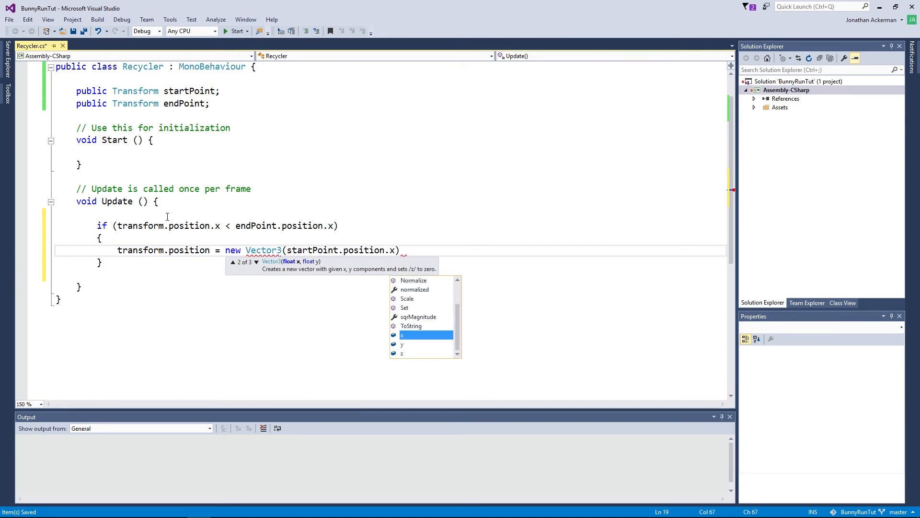
Step: Complete the Vector3 with transform.position.y and transform.position.z as its y and z components and end the statement
{"action": "type", "text": ", tra"}
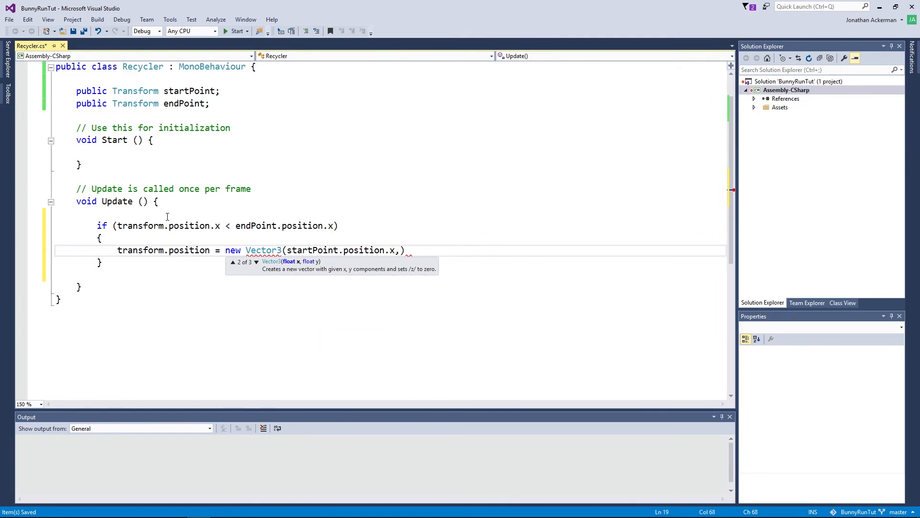
{"action": "type", "text": "nsform."}
{"action": "type", "text": "position."}
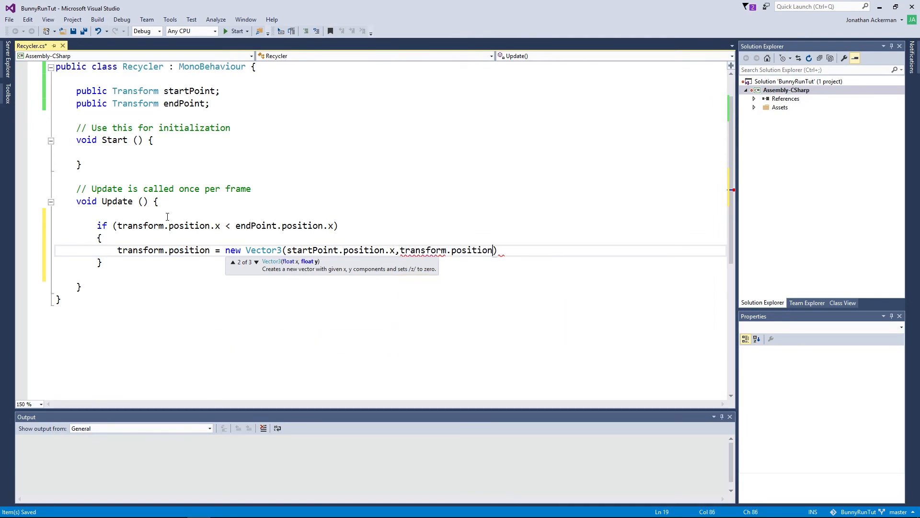
{"action": "type", "text": "y"}
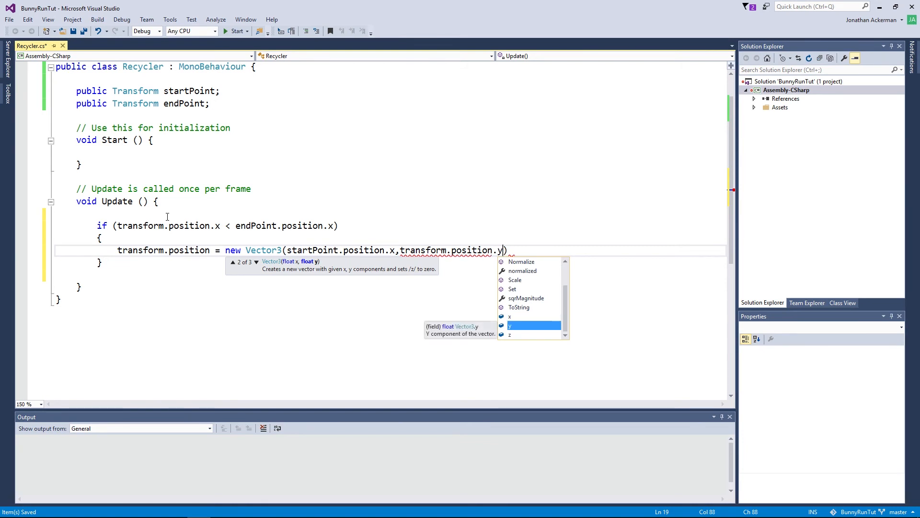
{"action": "type", "text": ", "}
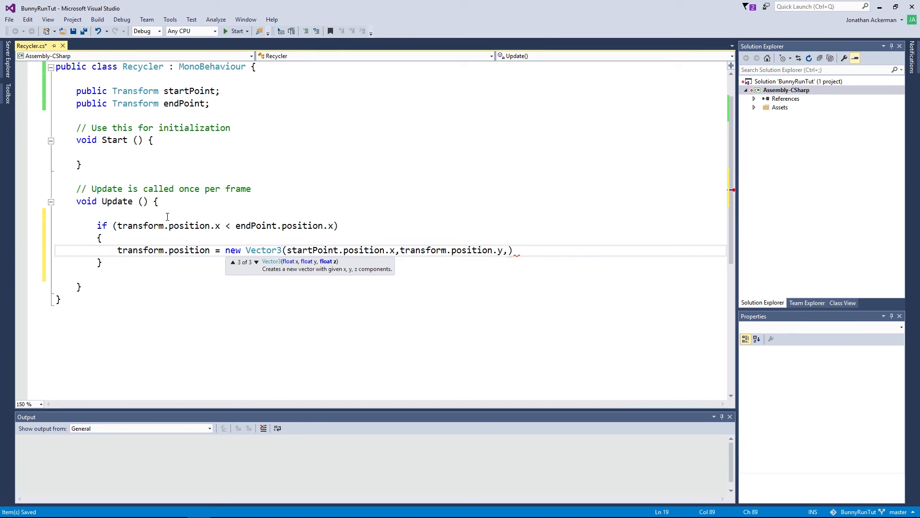
{"action": "type", "text": "transform.position"}
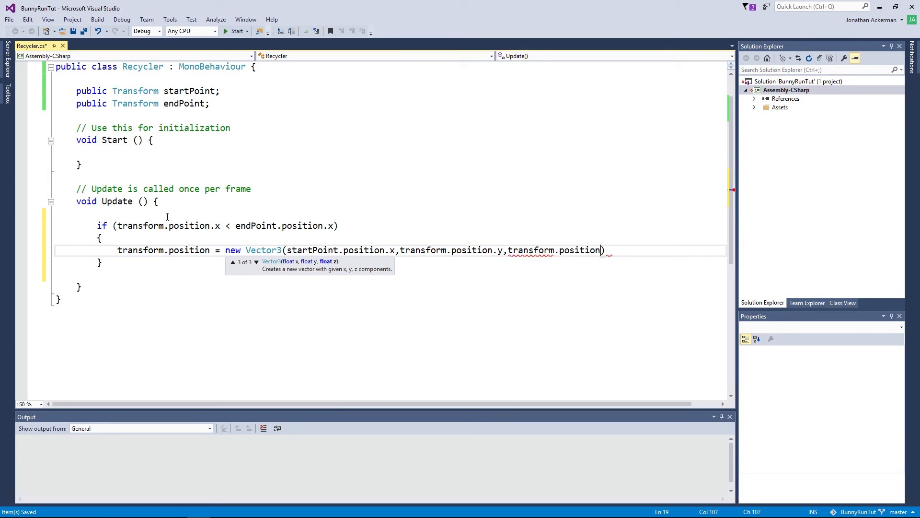
{"action": "type", "text": ".z)"}
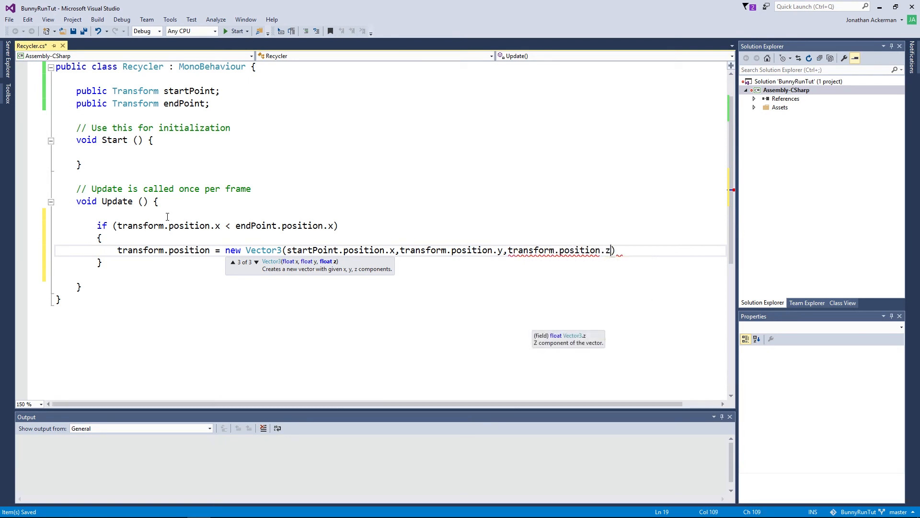
{"action": "type", "text": ";"}
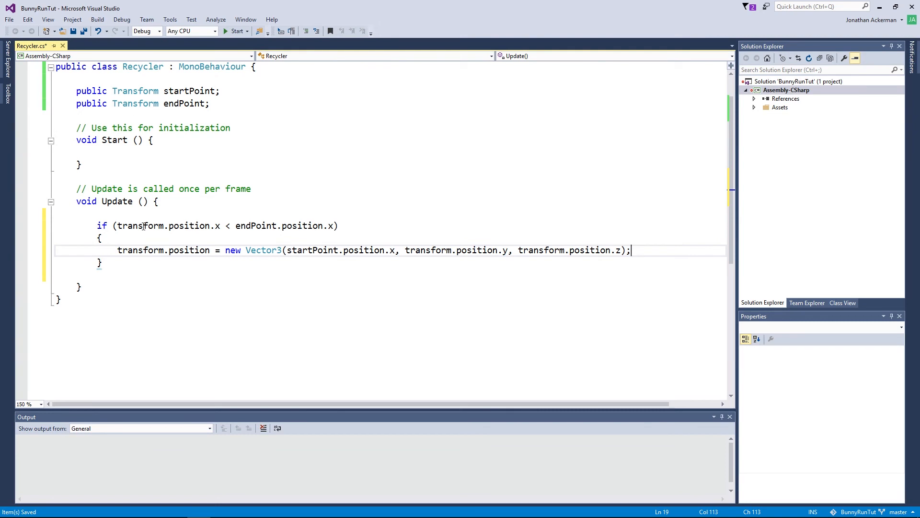
{"action": "double_click", "coordinate": [141, 225]}
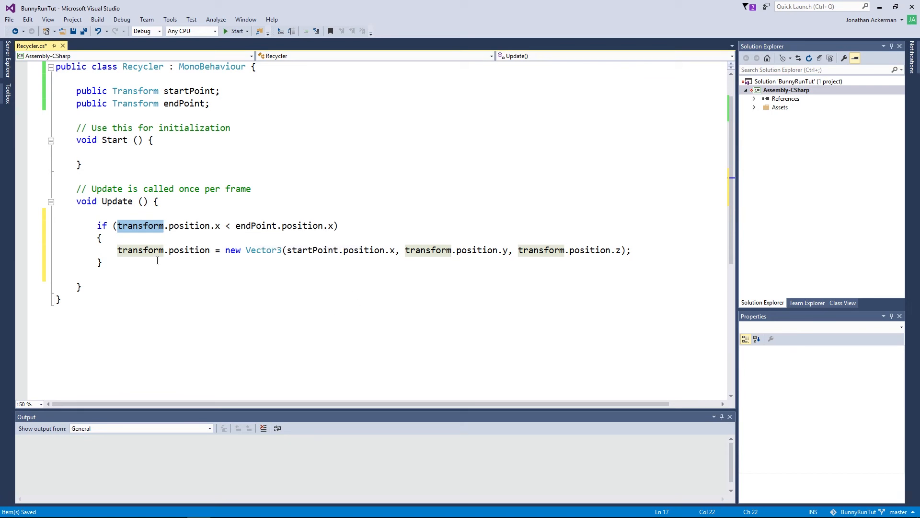
{"action": "left_click", "coordinate": [190, 249]}
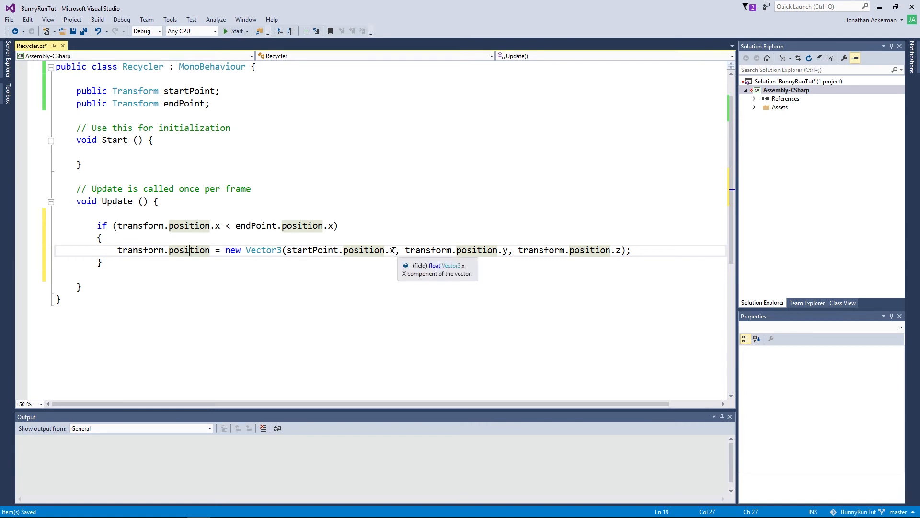
{"action": "left_click_drag", "start_coordinate": [395, 251], "coordinate": [355, 251]}
{"action": "double_click", "coordinate": [324, 251]}
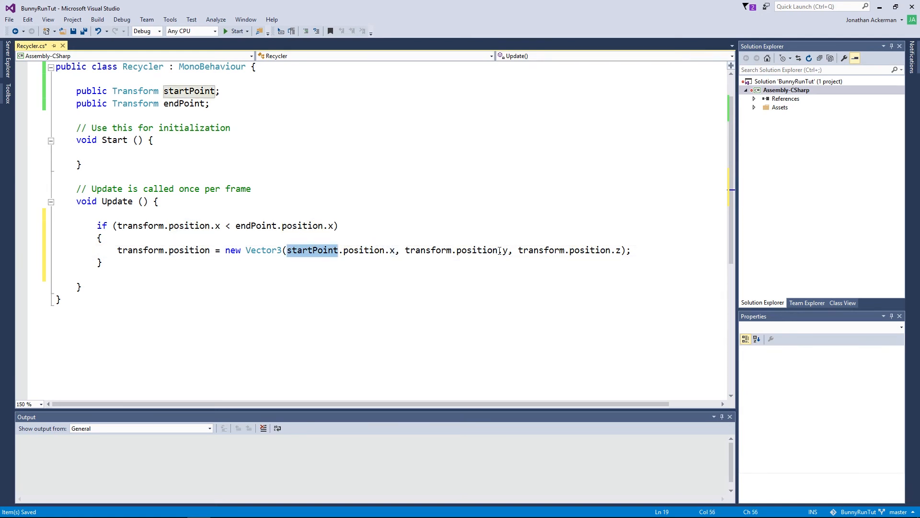
{"action": "left_click_drag", "start_coordinate": [508, 251], "coordinate": [406, 251]}
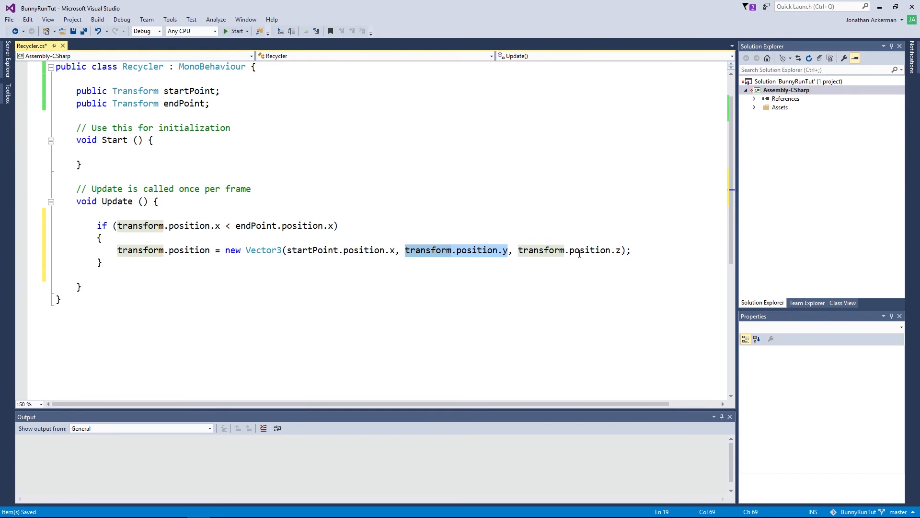
Step: Save the Recycler script and switch back to Unity
{"action": "left_click", "coordinate": [472, 236]}
{"action": "key", "text": "ctrl+s"}
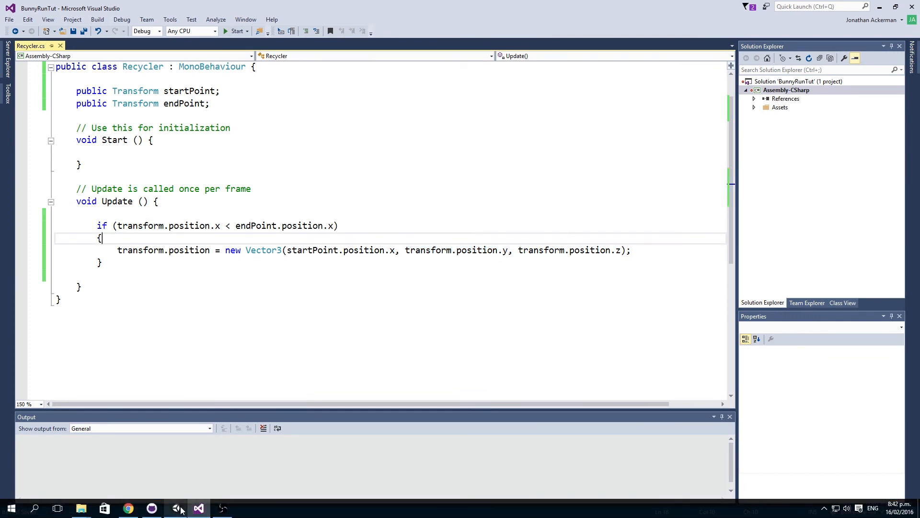
{"action": "left_click", "coordinate": [178, 509]}
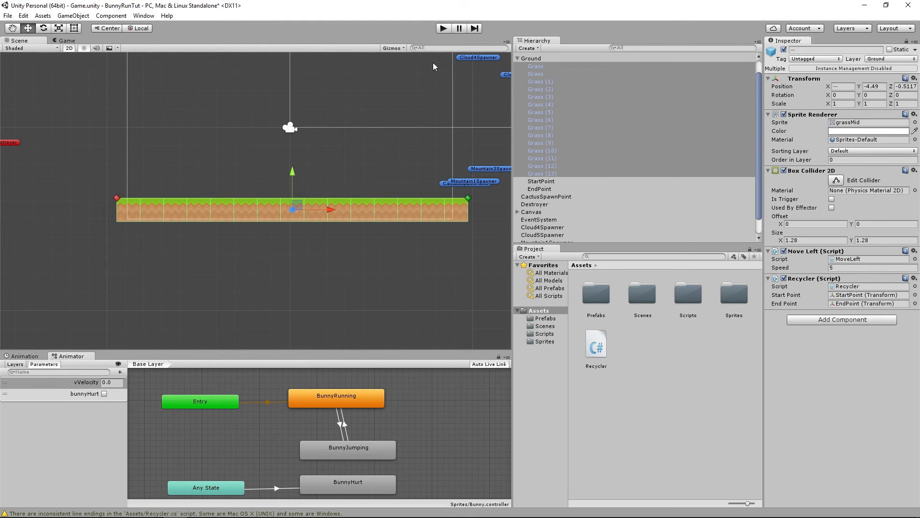
Step: Run the game and examine the recycled ground tiles in both the Scene and Game views, ending with play mode stopped
{"action": "left_click", "coordinate": [441, 31]}
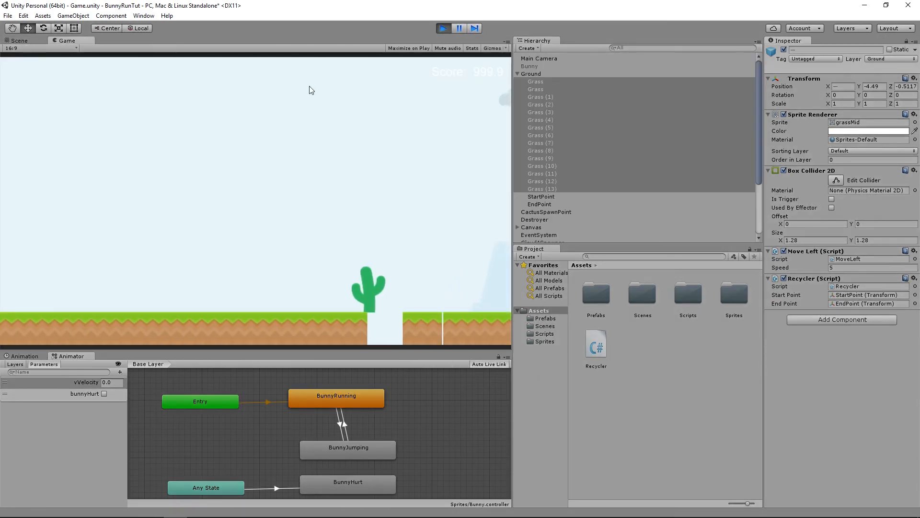
{"action": "left_click", "coordinate": [28, 40]}
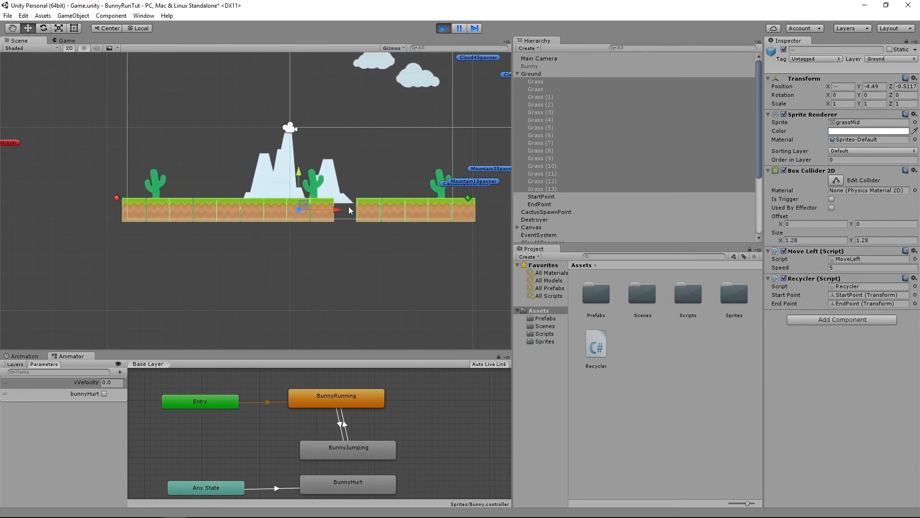
{"action": "left_click", "coordinate": [443, 28]}
{"action": "left_click", "coordinate": [443, 29]}
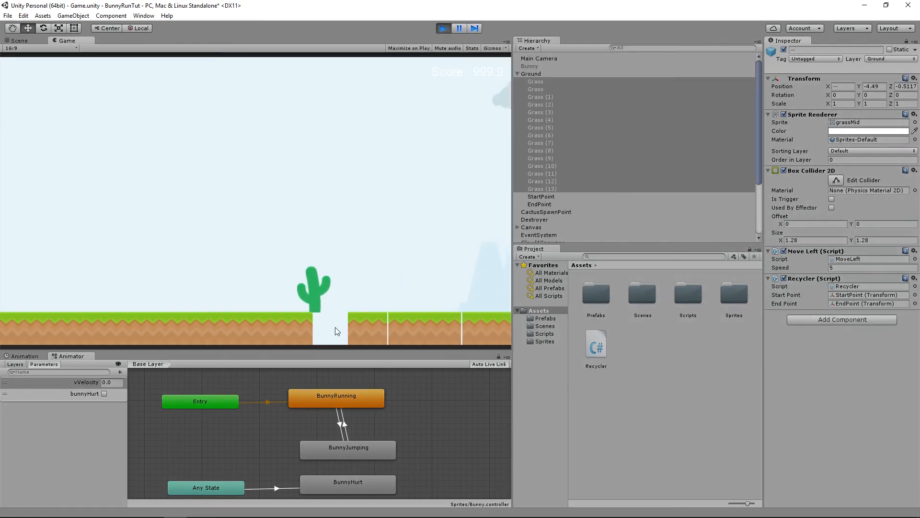
{"action": "left_click", "coordinate": [445, 29]}
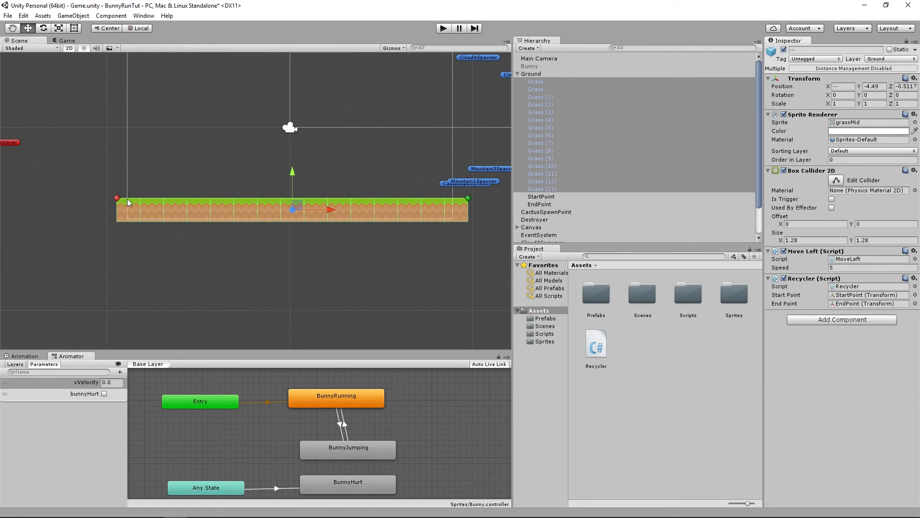
Step: Duplicate the Grass (13) tile and place the copy directly below it under Ground in the Hierarchy
{"action": "left_click", "coordinate": [547, 185]}
{"action": "right_click", "coordinate": [546, 189]}
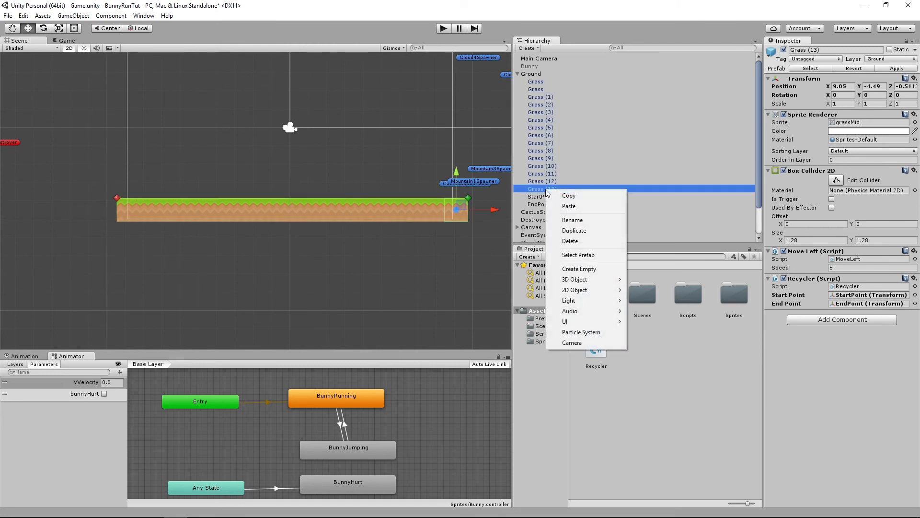
{"action": "left_click", "coordinate": [587, 231]}
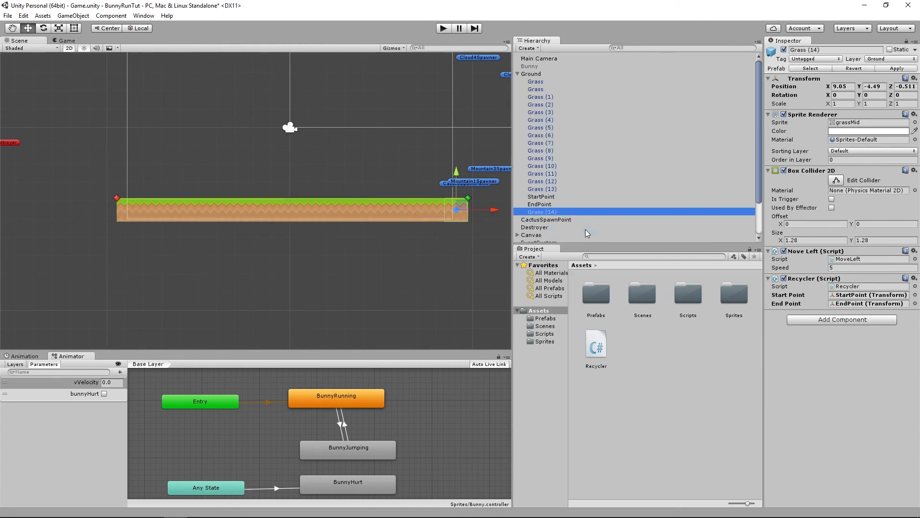
{"action": "left_click_drag", "start_coordinate": [544, 214], "coordinate": [544, 196]}
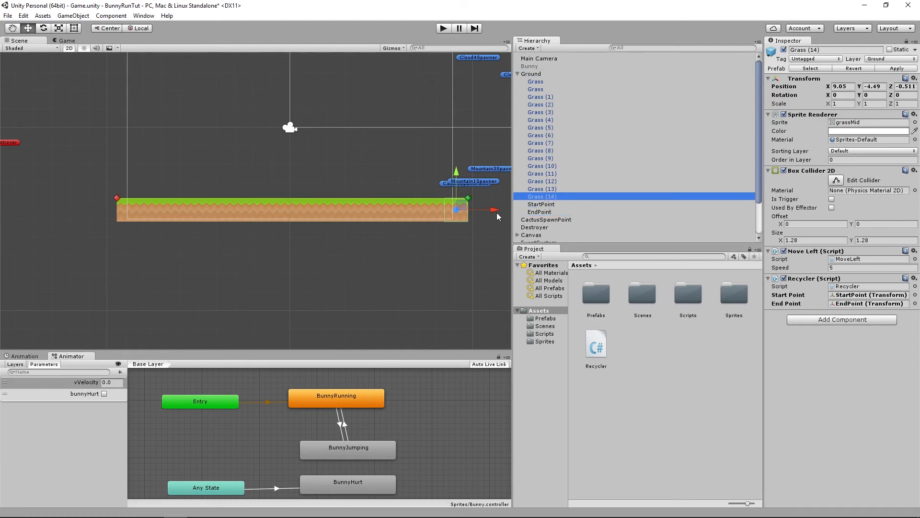
Step: Move the duplicated grass tile to the EndPoint side and vertex-snap it flush against the ground's outermost tile at X -10.15
{"action": "left_click_drag", "start_coordinate": [497, 210], "coordinate": [136, 216]}
{"action": "scroll", "coordinate": [107, 230], "scroll_direction": "up", "scroll_amount": 3}
{"action": "scroll", "coordinate": [16, 237], "scroll_direction": "down", "scroll_amount": 1}
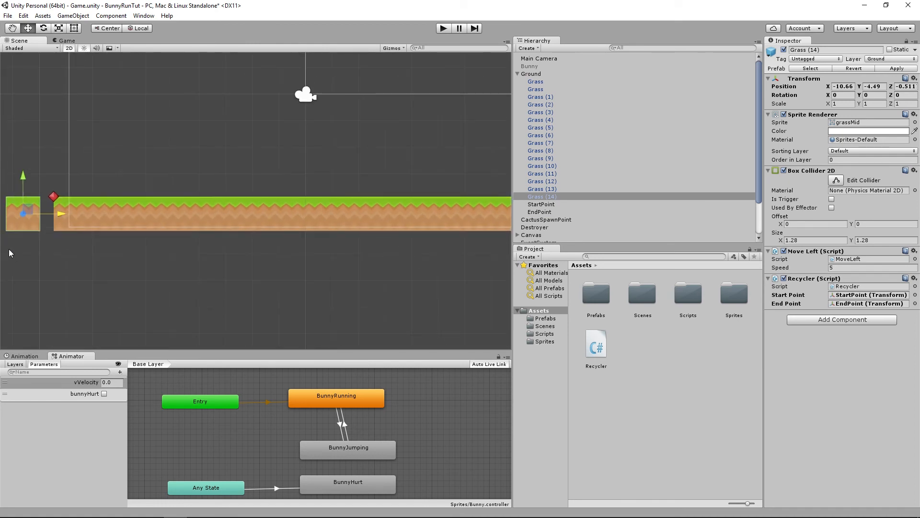
{"action": "middle_click_drag", "start_coordinate": [8, 252], "coordinate": [174, 284]}
{"action": "scroll", "coordinate": [192, 283], "scroll_direction": "up", "scroll_amount": 3}
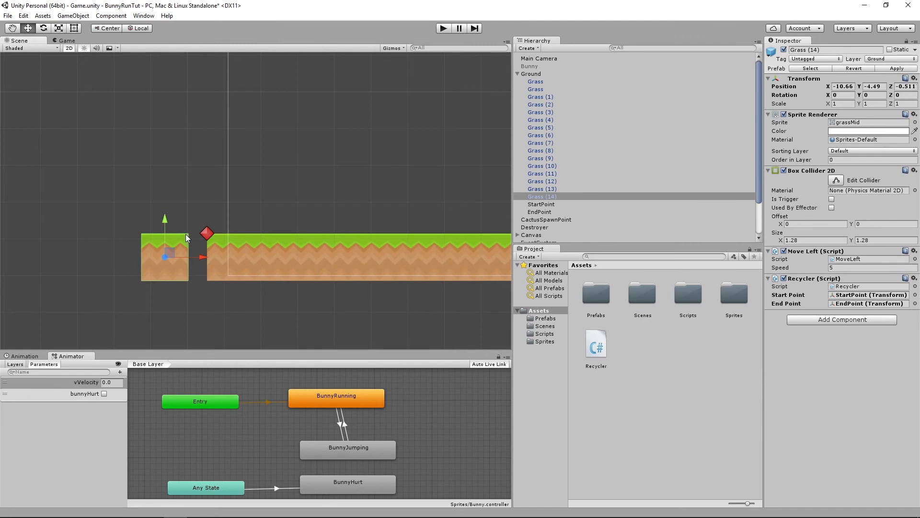
{"action": "key", "text": "v"}
{"action": "left_click_drag", "start_coordinate": [187, 237], "coordinate": [223, 246]}
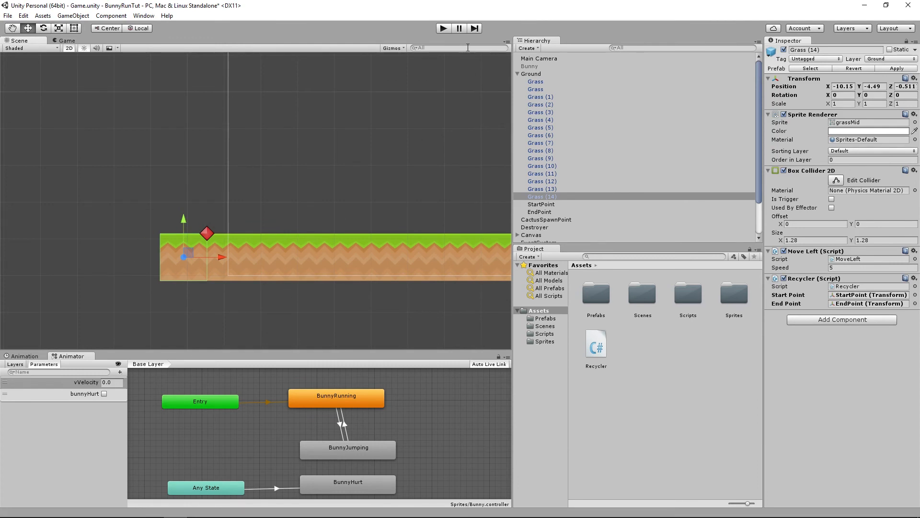
Step: Play-test the game with the extra grass tile to check the spacing of the recycled ground, and stop it
{"action": "left_click", "coordinate": [443, 28]}
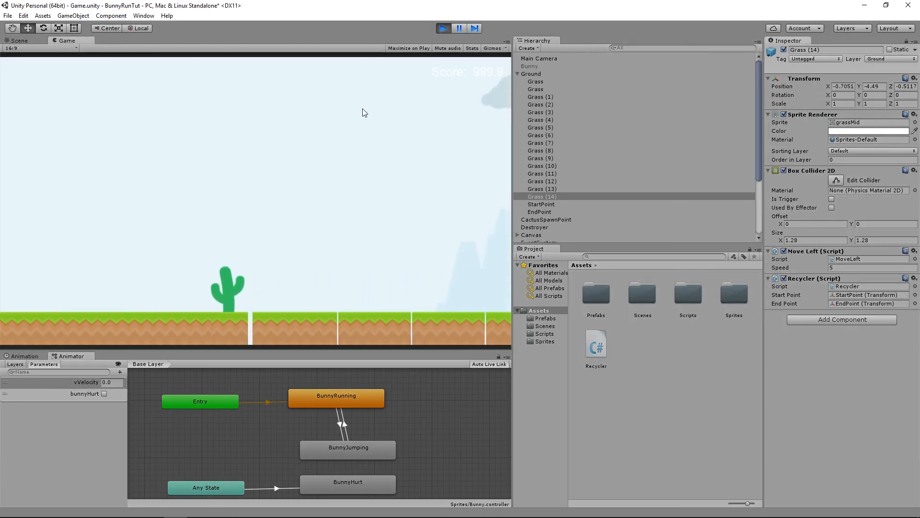
{"action": "left_click", "coordinate": [441, 28]}
{"action": "left_click", "coordinate": [441, 30]}
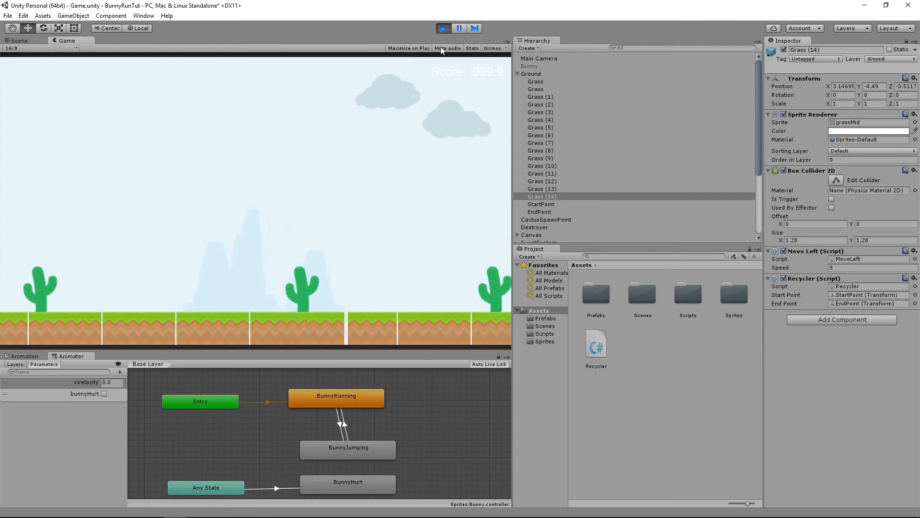
{"action": "left_click", "coordinate": [444, 28]}
Step: Open the MoveLeft script in Visual Studio and examine its speed value and the Time.deltaTime factor in Update
{"action": "scroll", "coordinate": [349, 242], "scroll_direction": "down", "scroll_amount": 4}
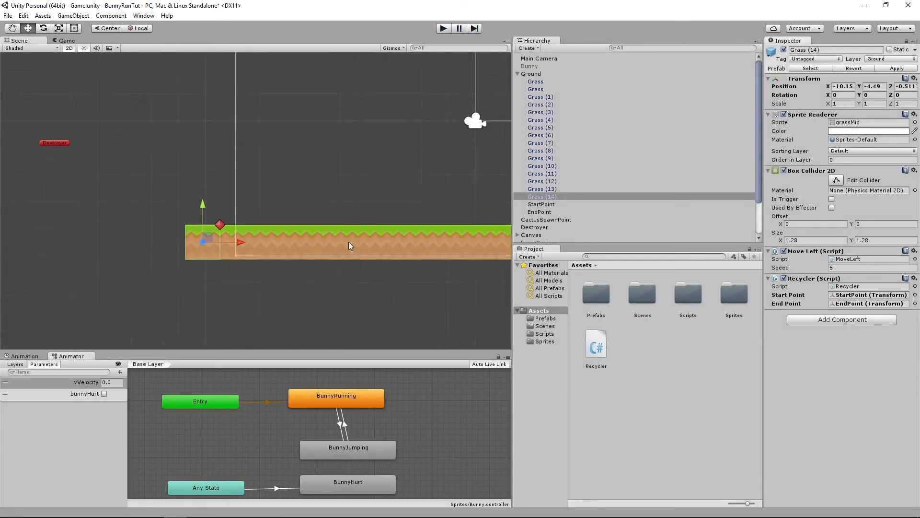
{"action": "middle_click_drag", "start_coordinate": [435, 192], "coordinate": [281, 233]}
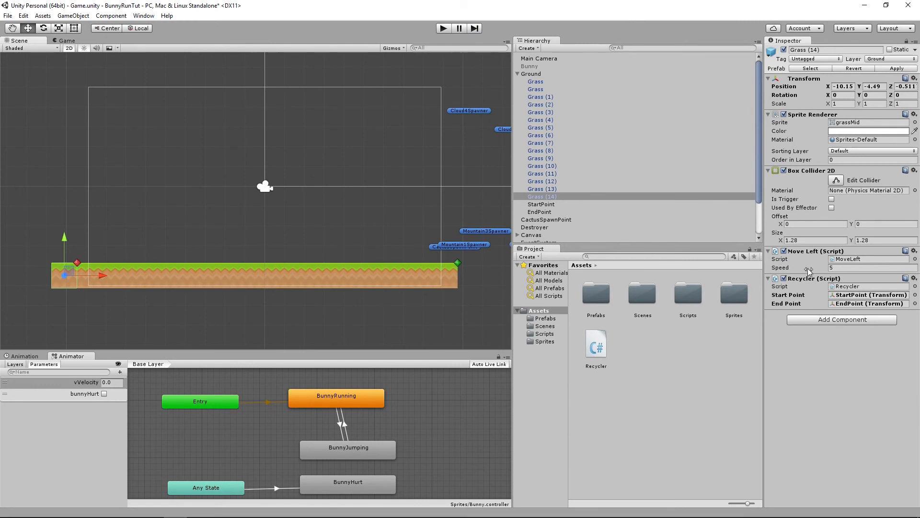
{"action": "double_click", "coordinate": [848, 259]}
{"action": "left_click", "coordinate": [422, 291]}
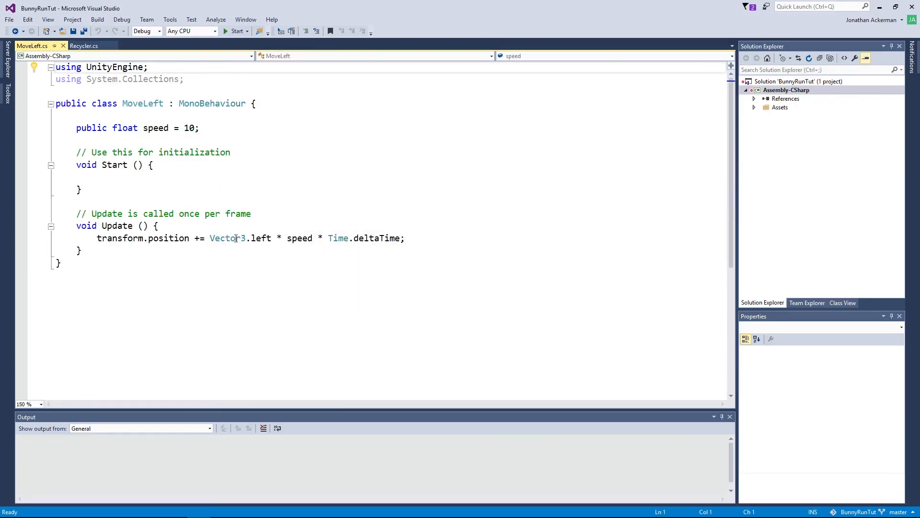
{"action": "double_click", "coordinate": [189, 128]}
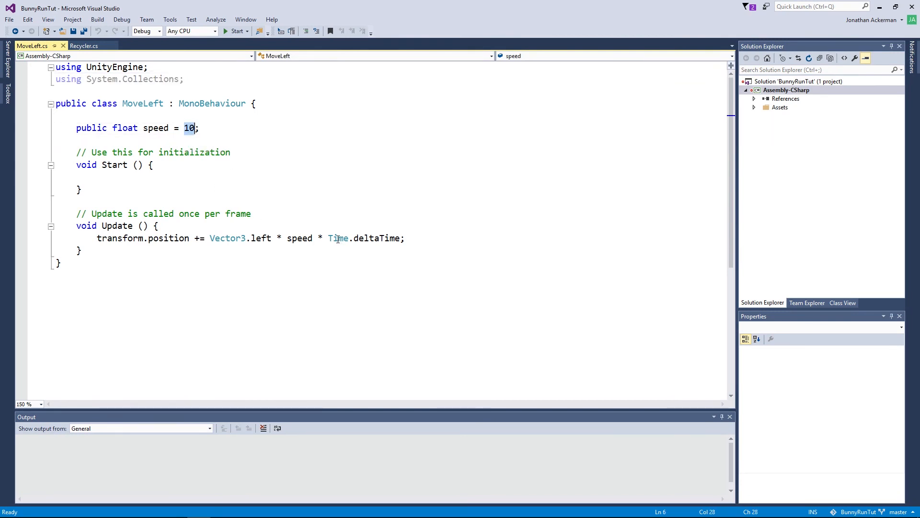
{"action": "left_click_drag", "start_coordinate": [327, 238], "coordinate": [402, 239]}
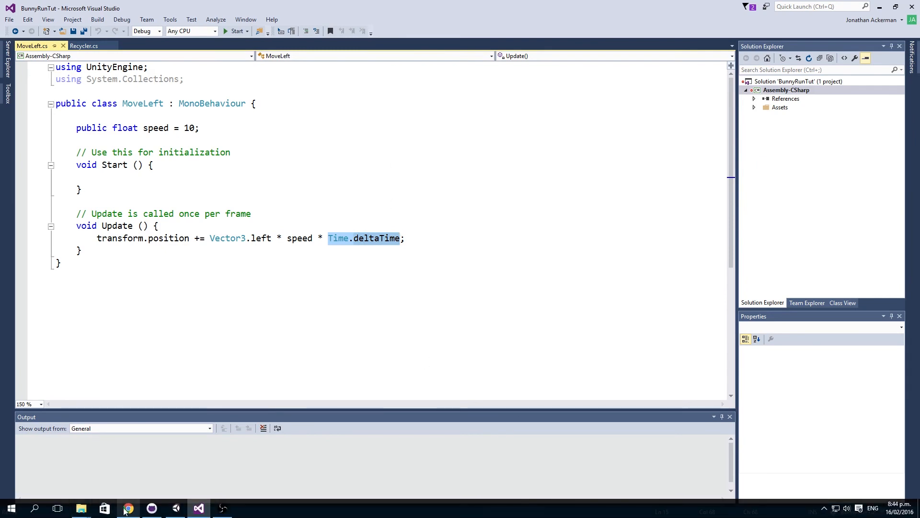
Step: Switch back to Unity and run the game again to examine the gaps between the moving grass tiles
{"action": "left_click", "coordinate": [175, 508]}
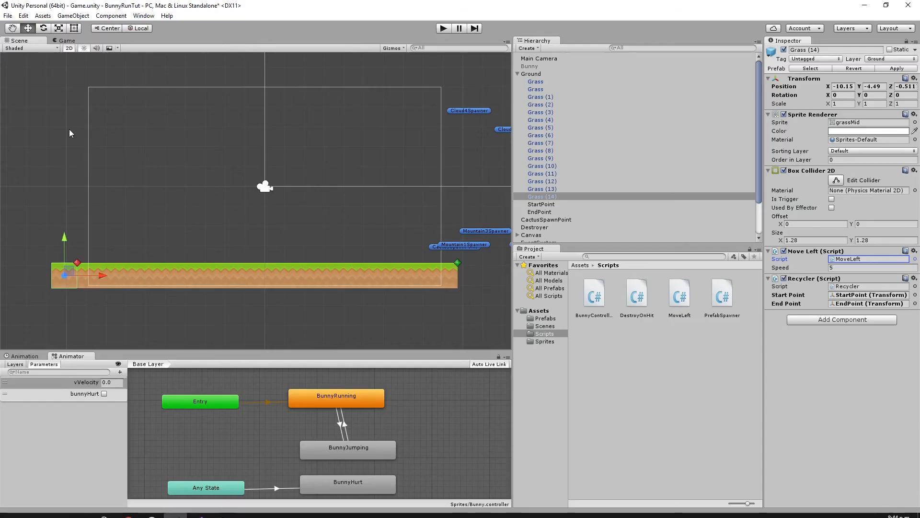
{"action": "left_click", "coordinate": [442, 30]}
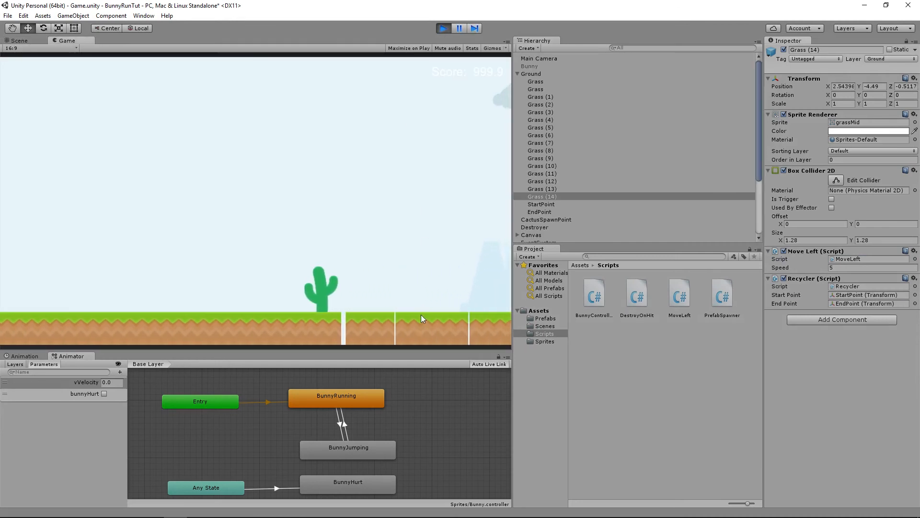
{"action": "left_click", "coordinate": [443, 30]}
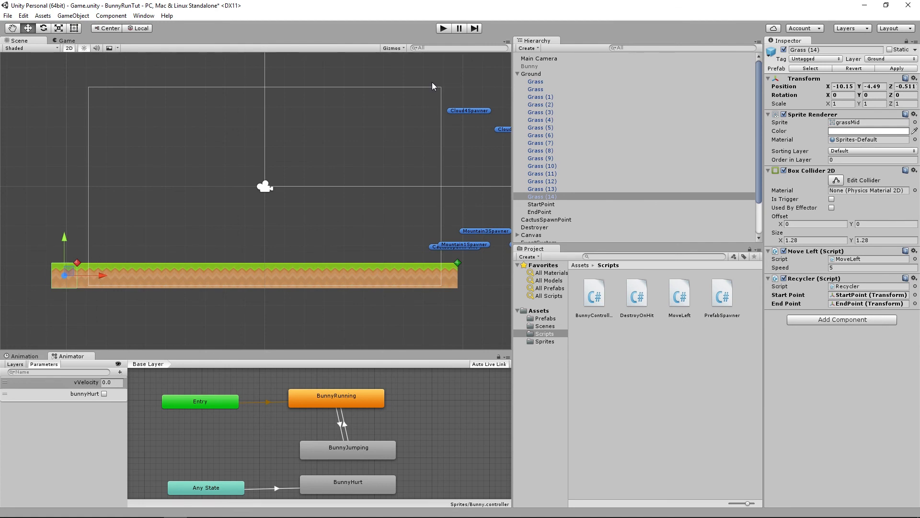
Step: Switch to Visual Studio and start Recycler's if block with the line float gap = endPoint.position.x - transform.position.x;
{"action": "mouse_move", "coordinate": [201, 513]}
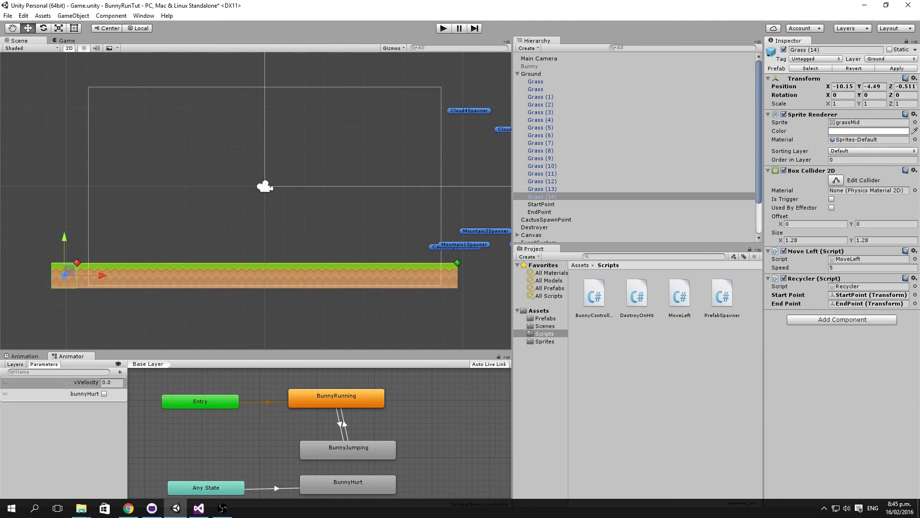
{"action": "left_click", "coordinate": [202, 513]}
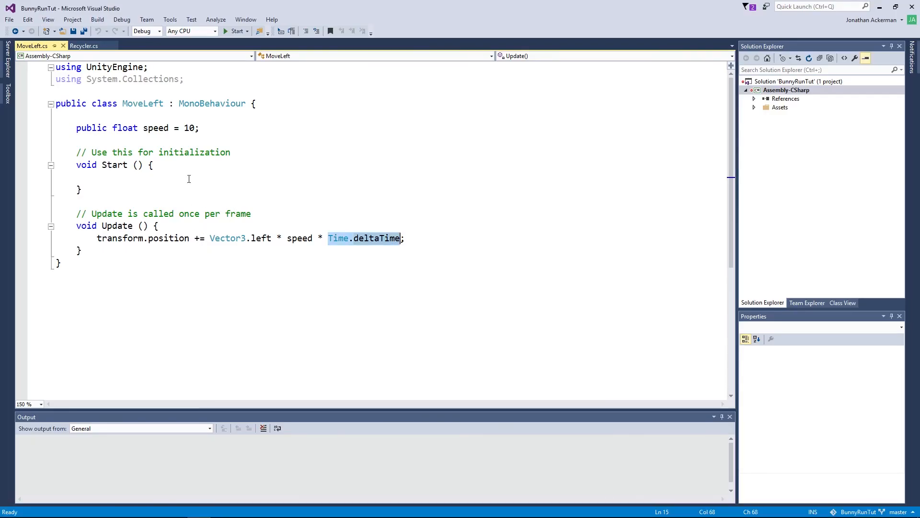
{"action": "left_click", "coordinate": [81, 46]}
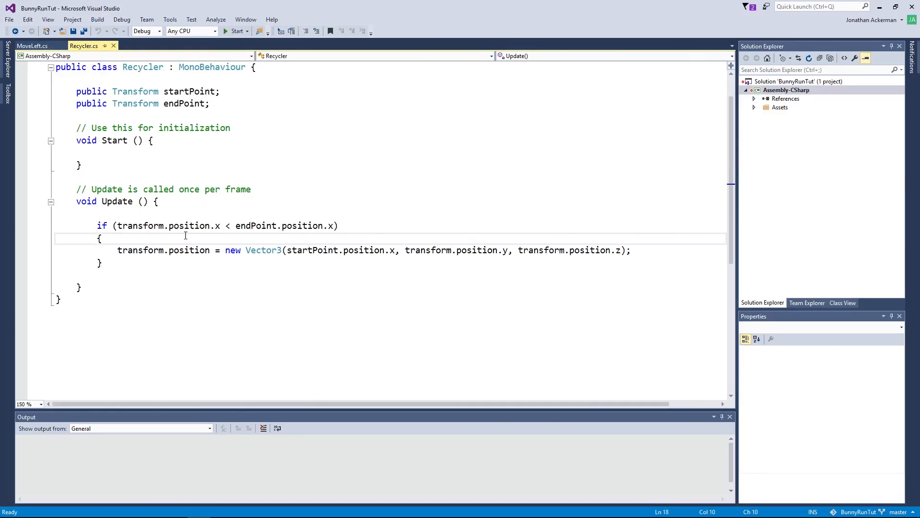
{"action": "key", "text": "Return"}
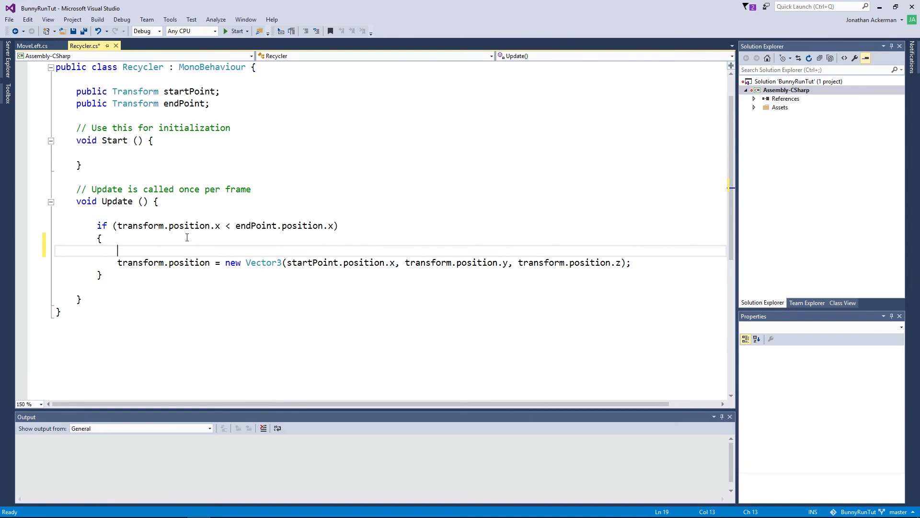
{"action": "type", "text": "float gap = endPoint.position."}
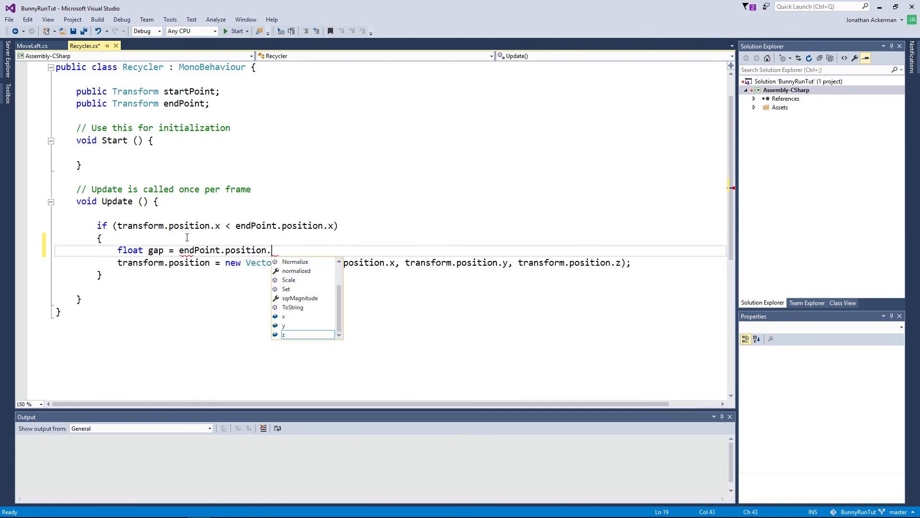
{"action": "type", "text": "x "}
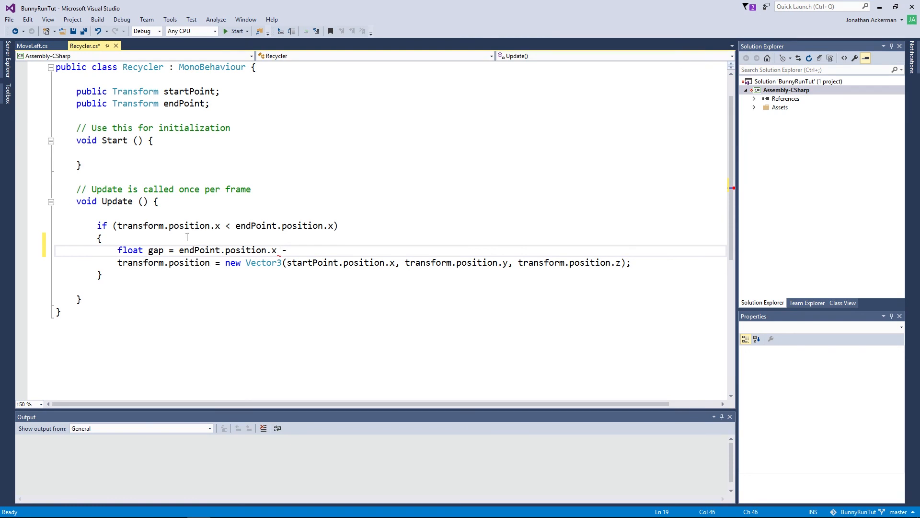
{"action": "type", "text": "- trans"}
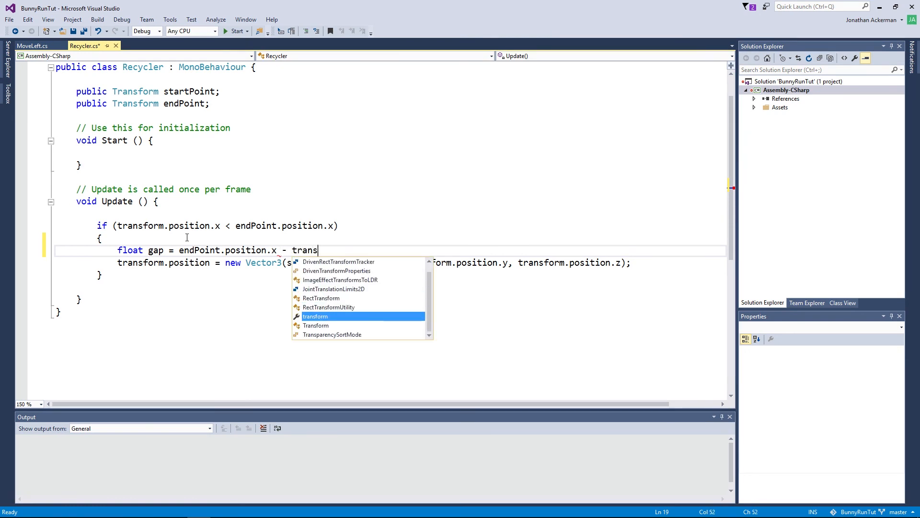
{"action": "type", "text": "form.pos"}
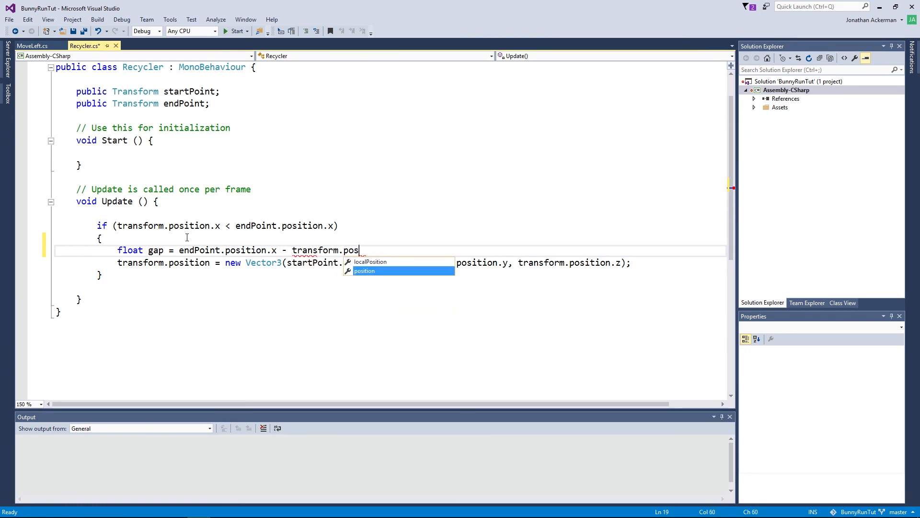
{"action": "type", "text": "ition.x;"}
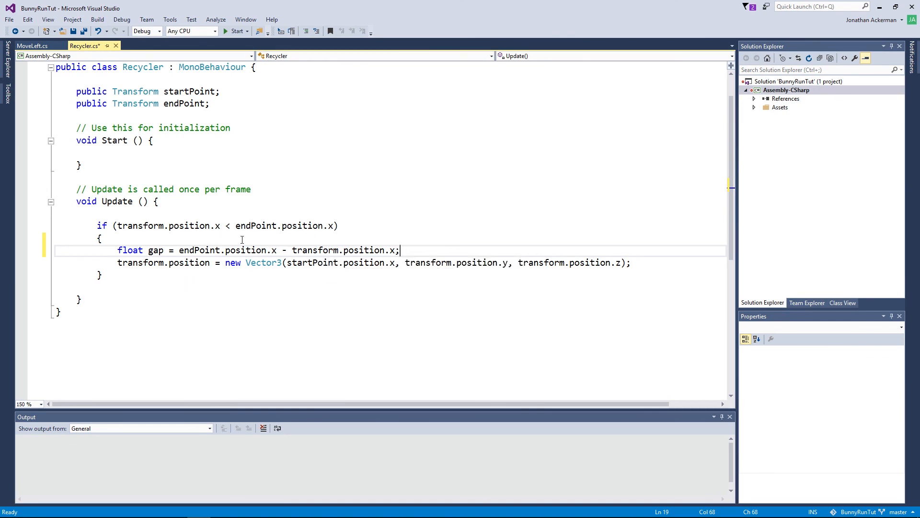
Step: Change the Vector3's x component to startPoint.position.x - gap and save the Recycler script
{"action": "double_click", "coordinate": [156, 252]}
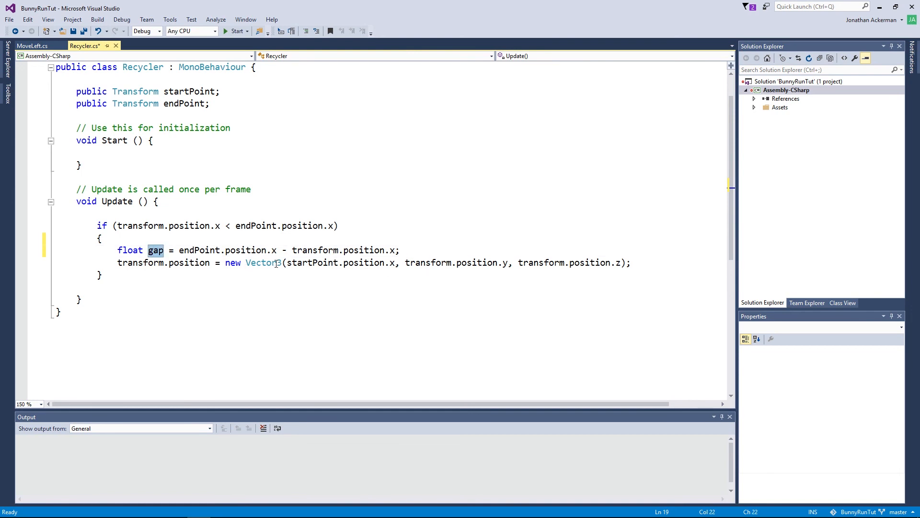
{"action": "left_click", "coordinate": [396, 265]}
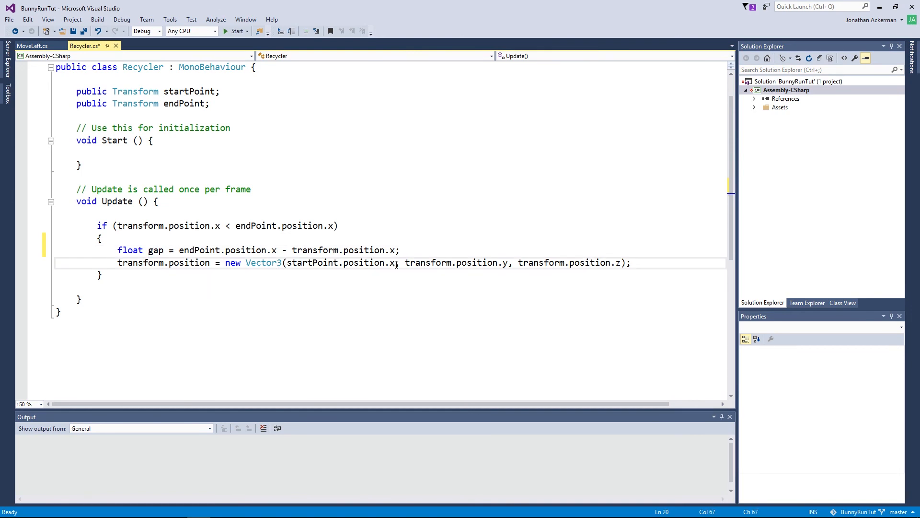
{"action": "type", "text": "- "}
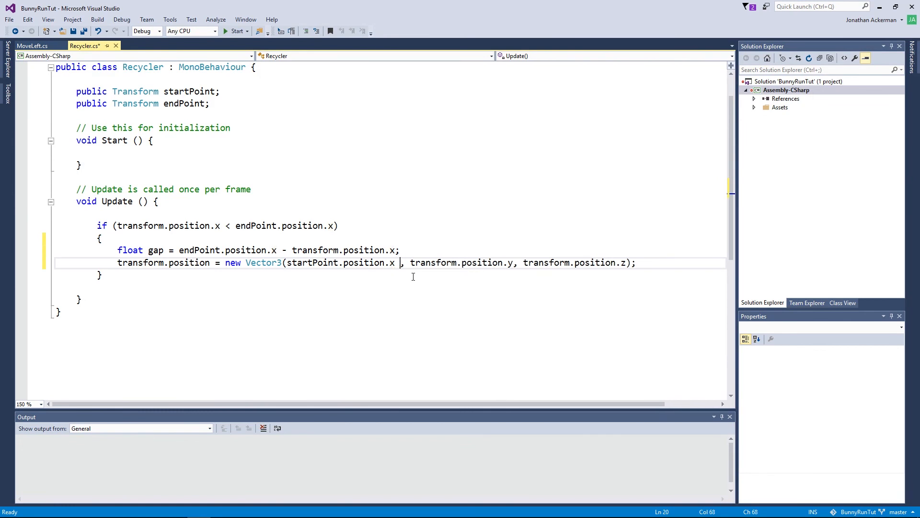
{"action": "type", "text": "gap"}
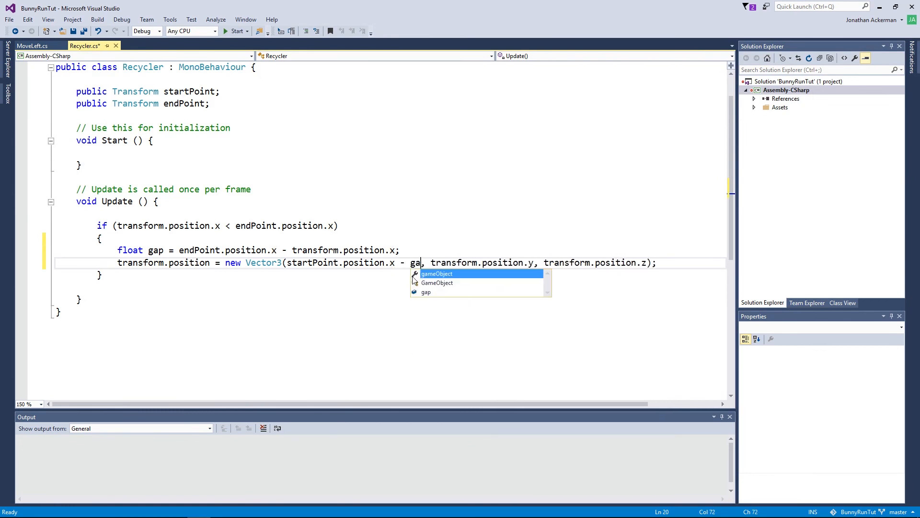
{"action": "key", "text": "ctrl+s"}
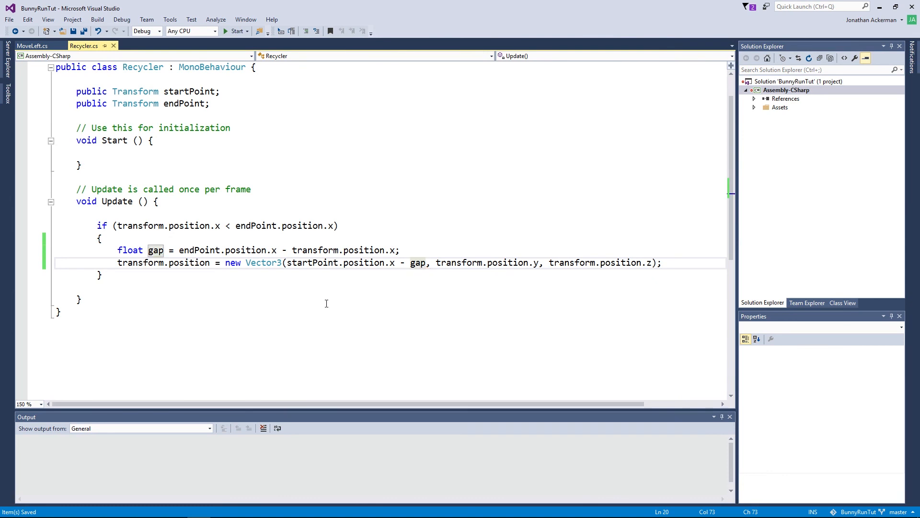
{"action": "left_click", "coordinate": [183, 250]}
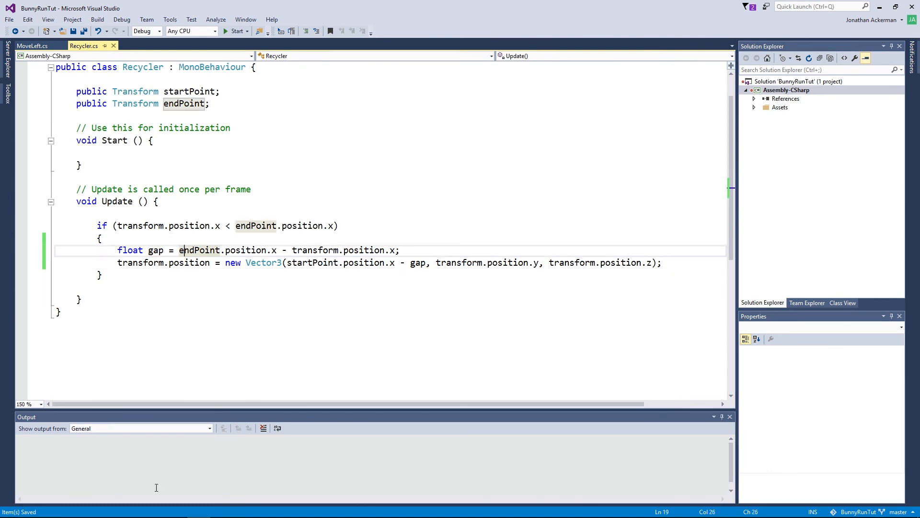
Step: Switch back to Unity and run the game to examine the recycled grass tiles in both the Game and Scene views, then stop it
{"action": "left_click", "coordinate": [184, 511]}
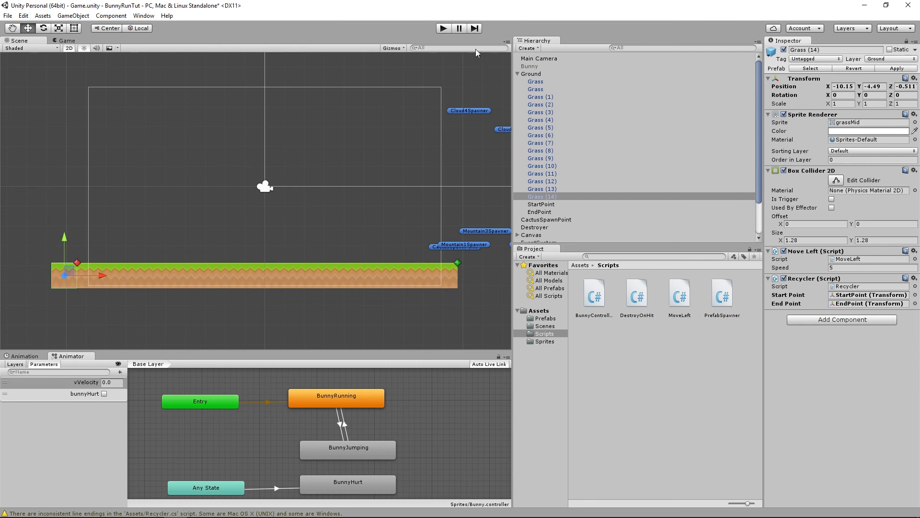
{"action": "left_click", "coordinate": [444, 28]}
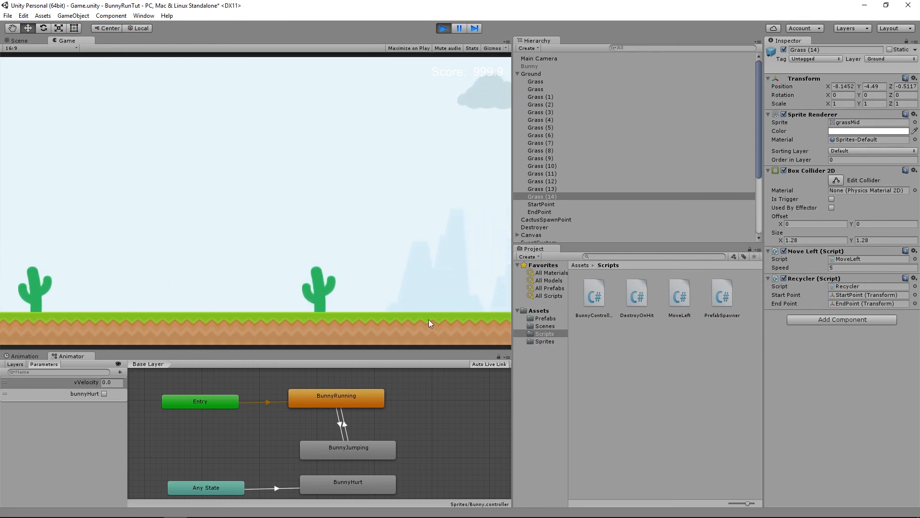
{"action": "left_click", "coordinate": [22, 40]}
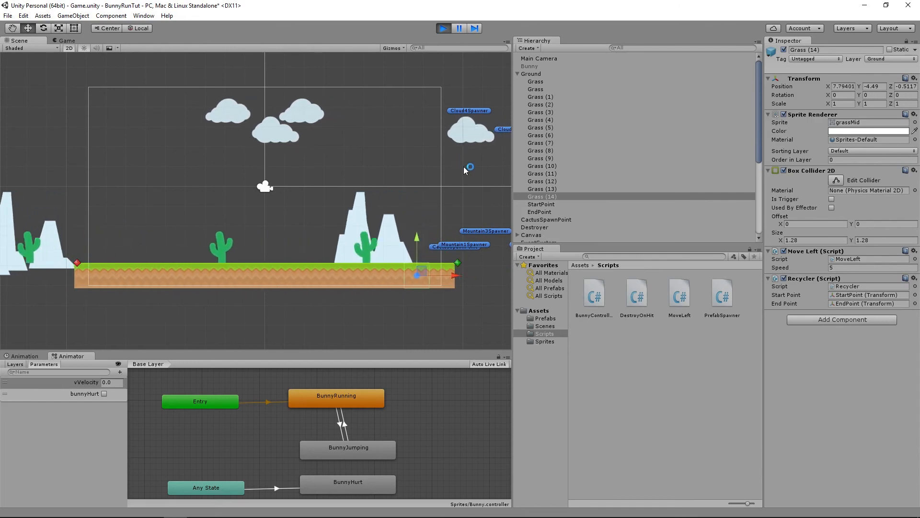
{"action": "left_click", "coordinate": [63, 42]}
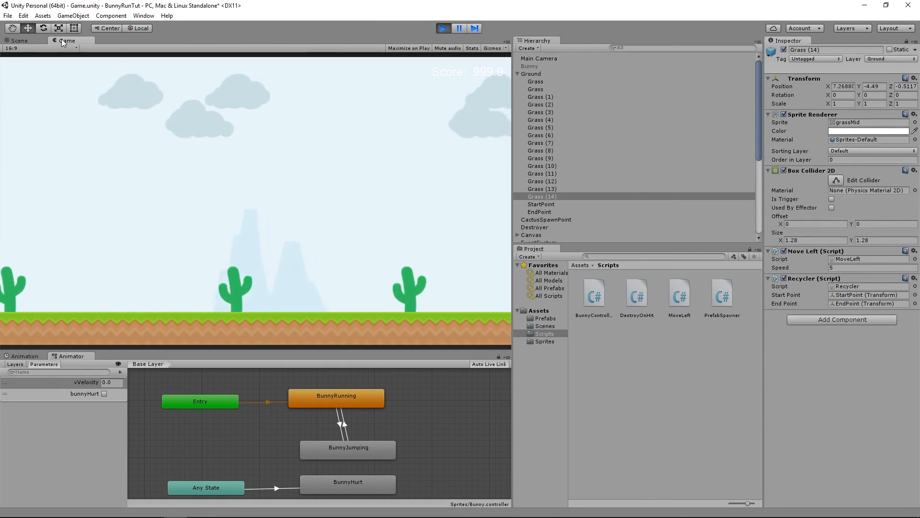
{"action": "left_click", "coordinate": [443, 28]}
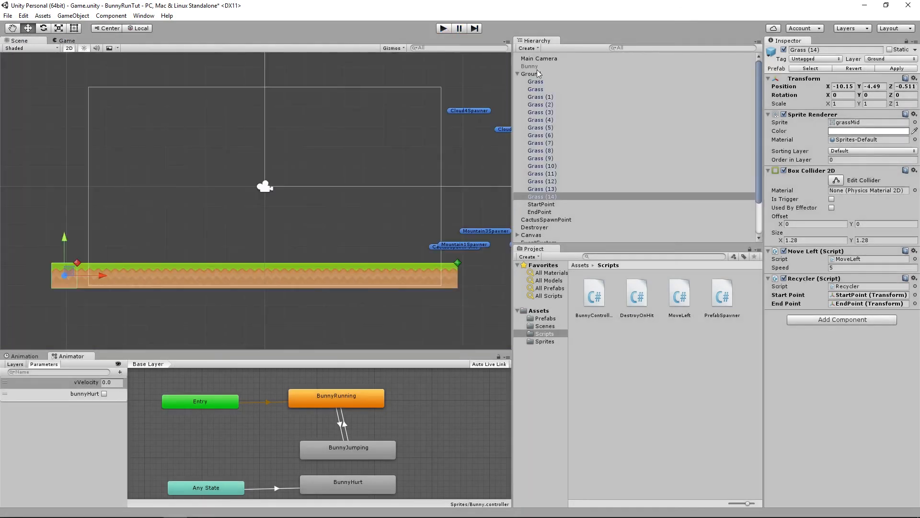
Step: Reactivate the Bunny object and save both the scene and the project
{"action": "left_click", "coordinate": [531, 66]}
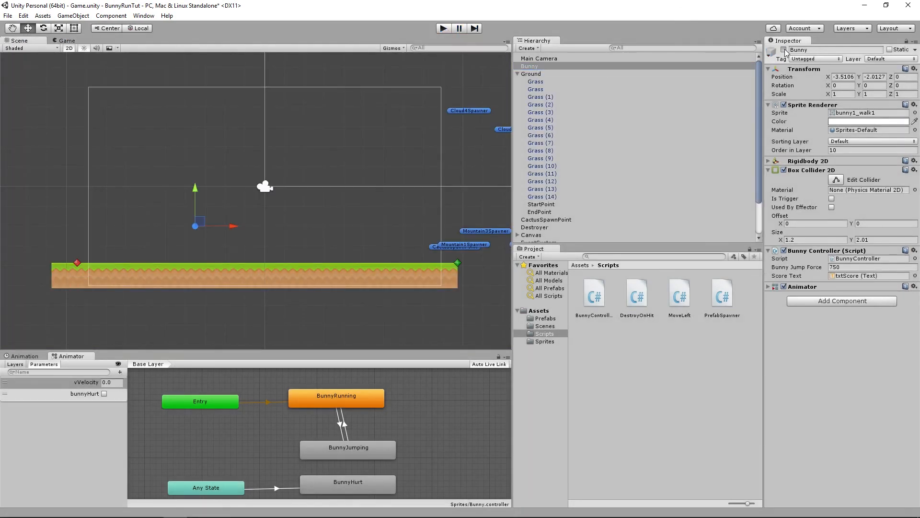
{"action": "left_click", "coordinate": [8, 16]}
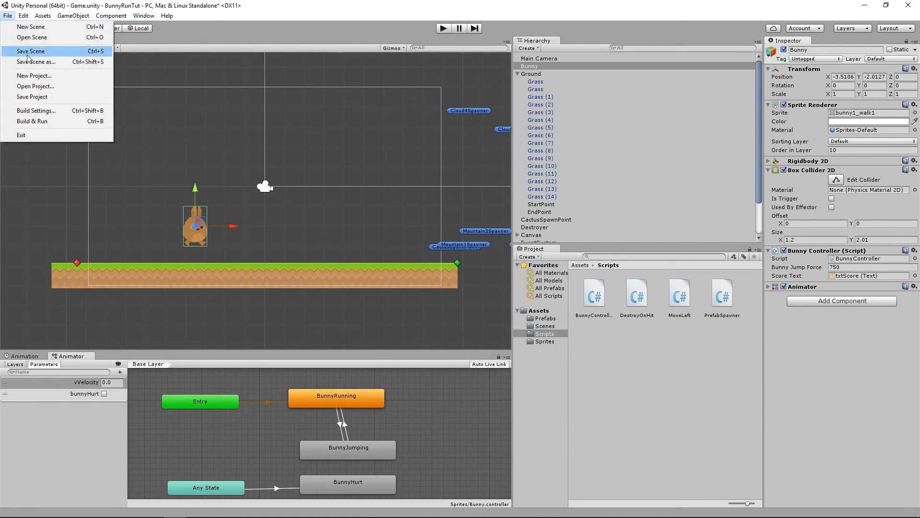
{"action": "left_click", "coordinate": [20, 56]}
{"action": "left_click", "coordinate": [8, 15]}
{"action": "left_click", "coordinate": [30, 95]}
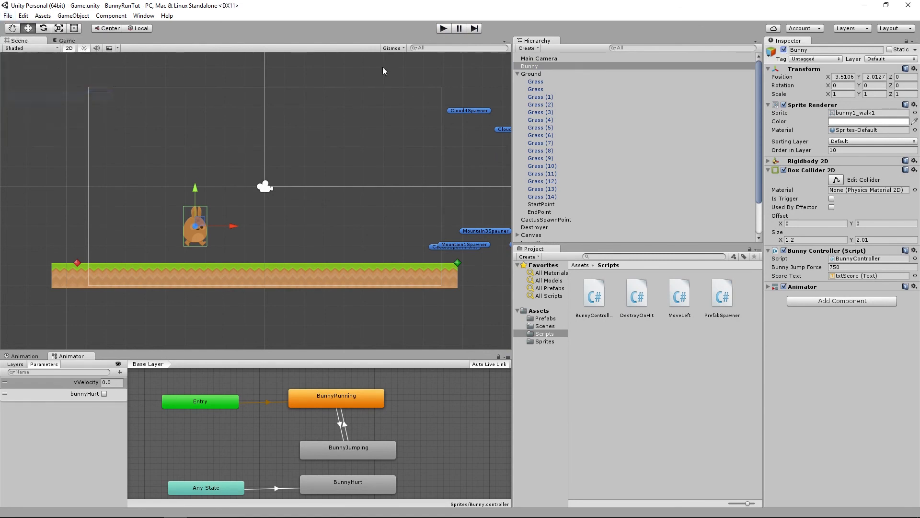
Step: Play-test the game by making the bunny jump over the cacti on the scrolling ground, and stop the run
{"action": "left_click", "coordinate": [444, 29]}
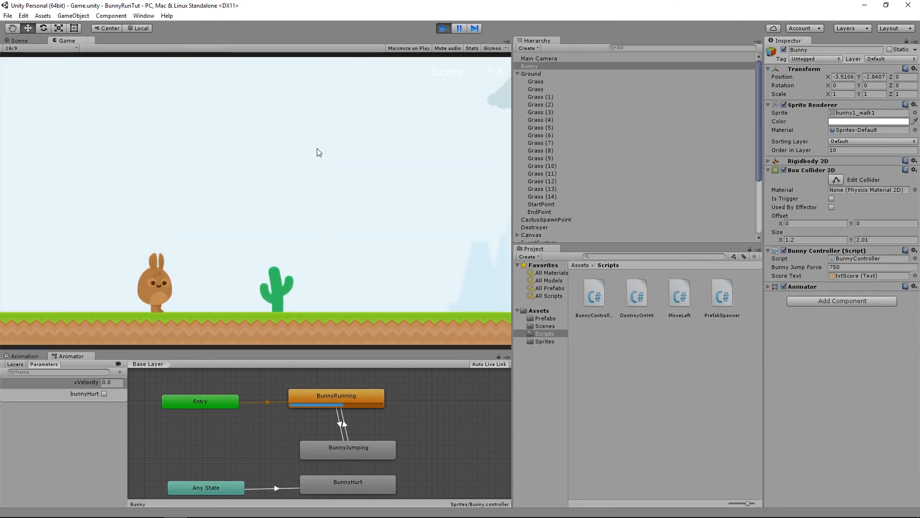
{"action": "key", "text": "space"}
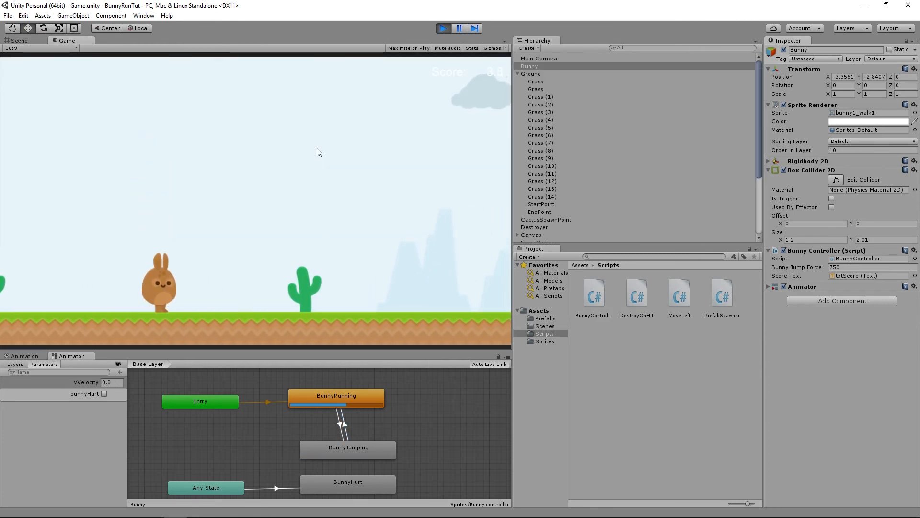
{"action": "key", "text": "space"}
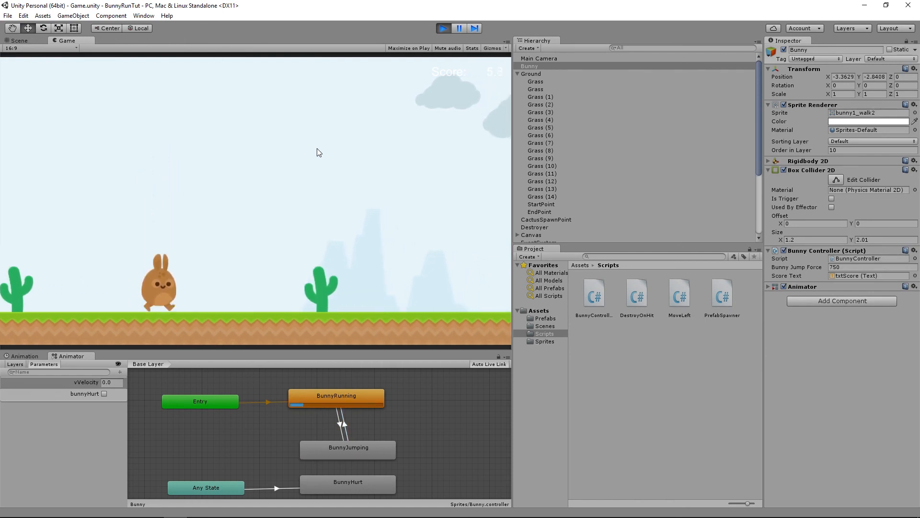
{"action": "key", "text": "space"}
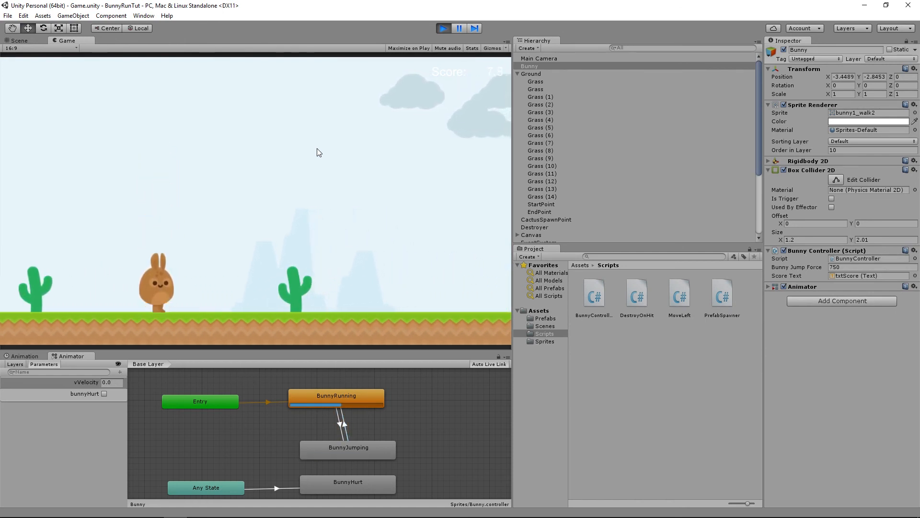
{"action": "key", "text": "space"}
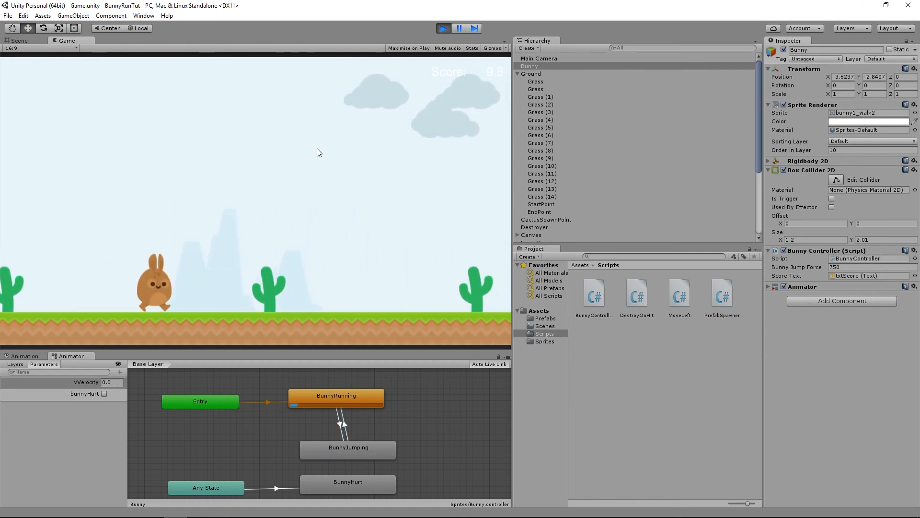
{"action": "key", "text": "space"}
{"action": "key", "text": "space"}
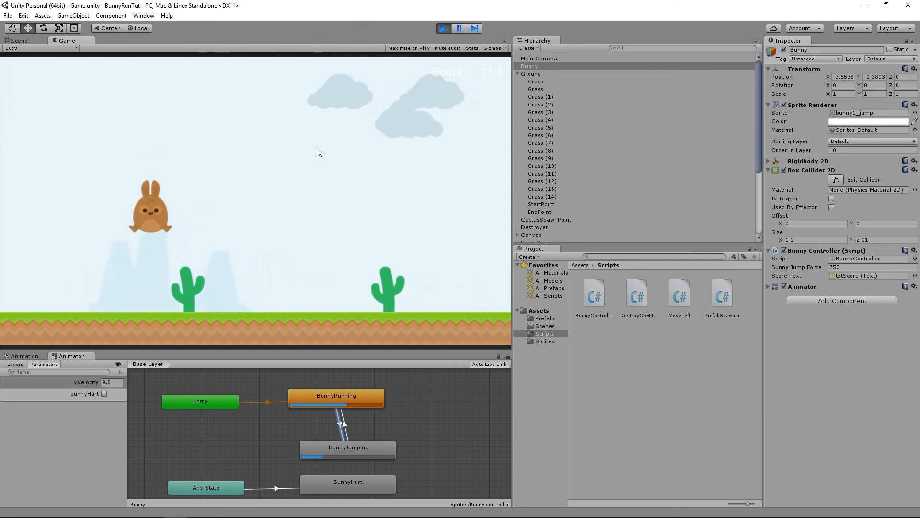
{"action": "key", "text": "space"}
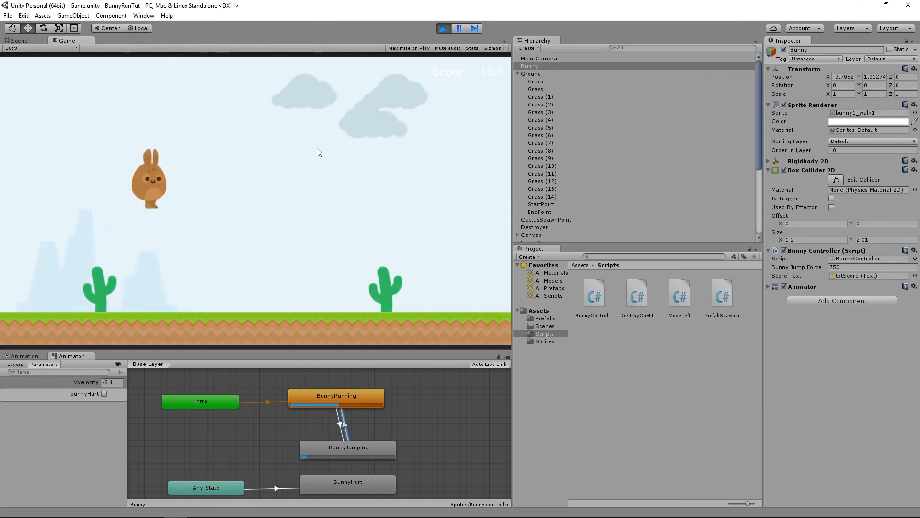
{"action": "key", "text": "space"}
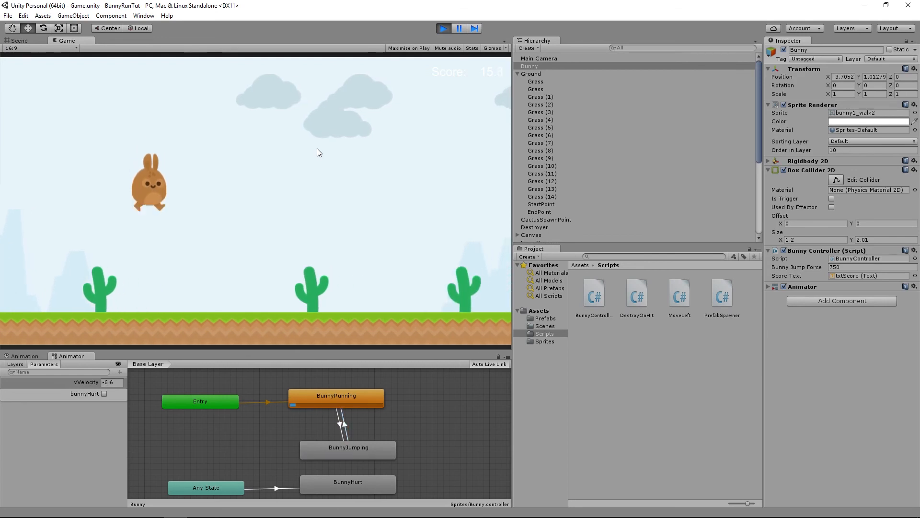
{"action": "key", "text": "space"}
{"action": "key", "text": "space"}
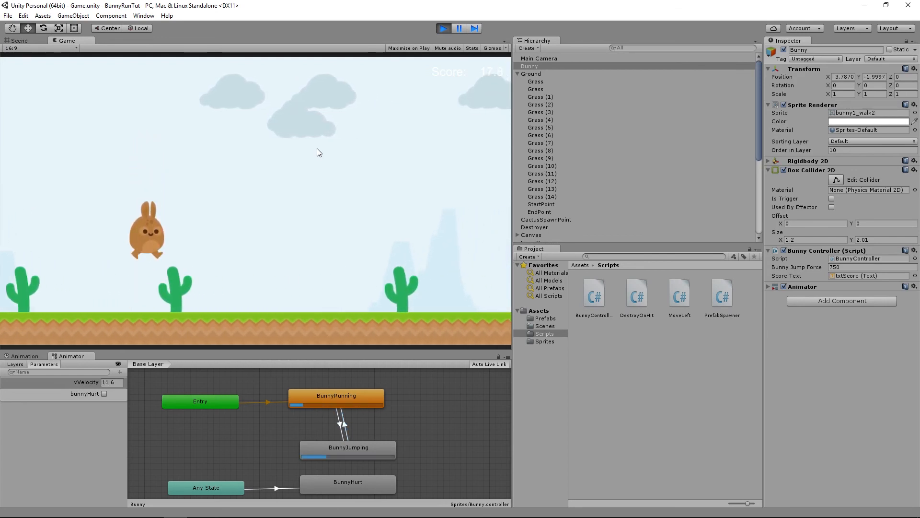
{"action": "key", "text": "space"}
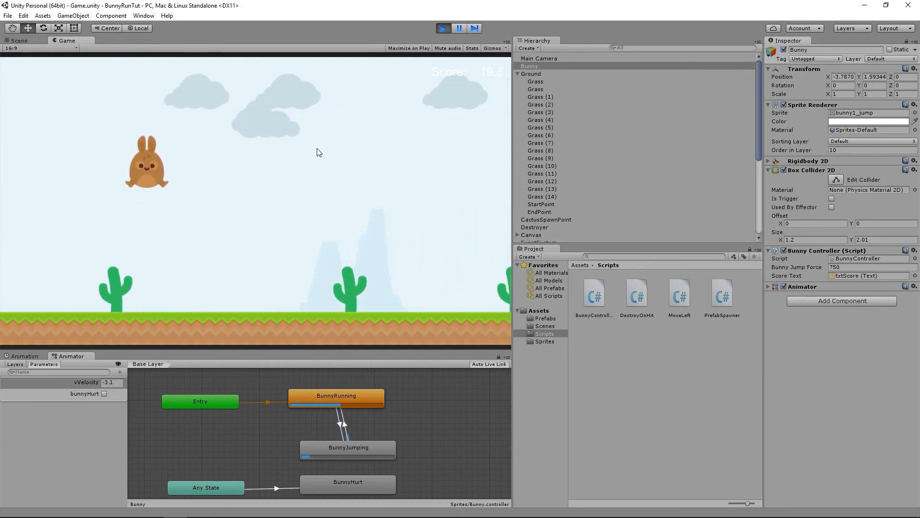
{"action": "key", "text": "space"}
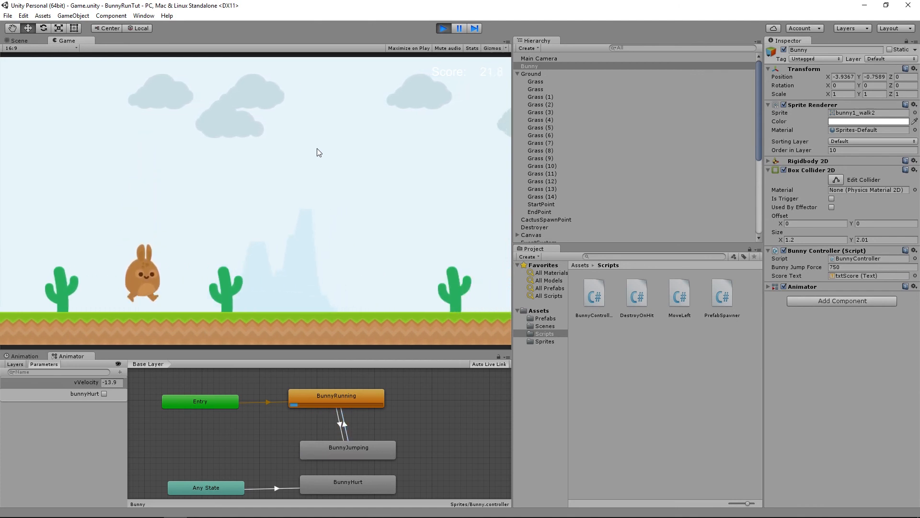
{"action": "key", "text": "space"}
{"action": "key", "text": "space"}
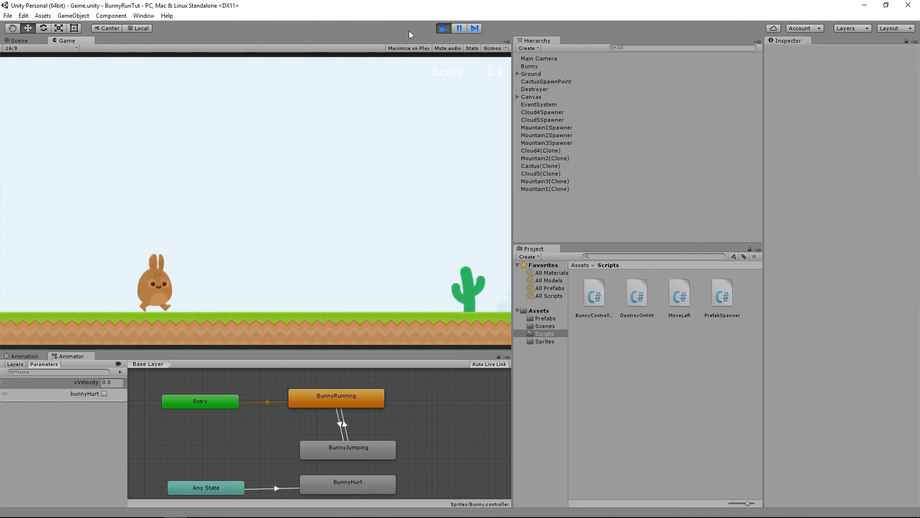
{"action": "left_click", "coordinate": [442, 30]}
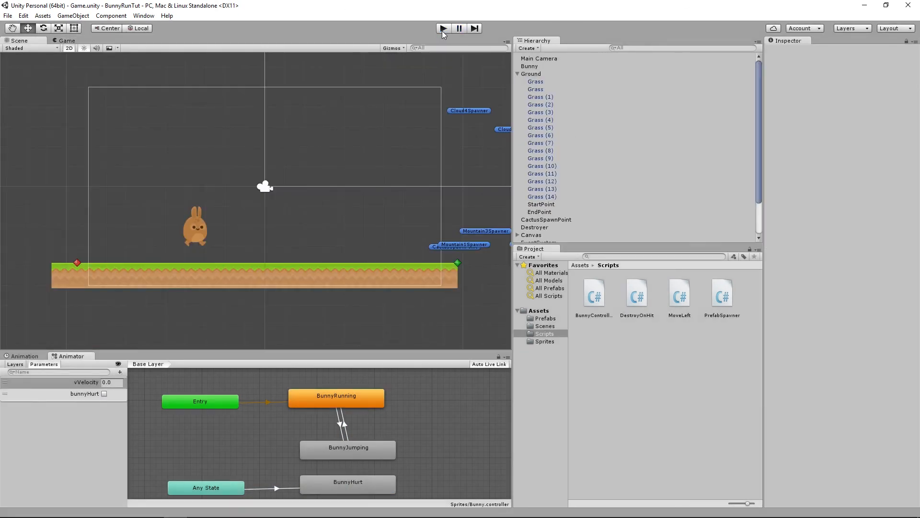